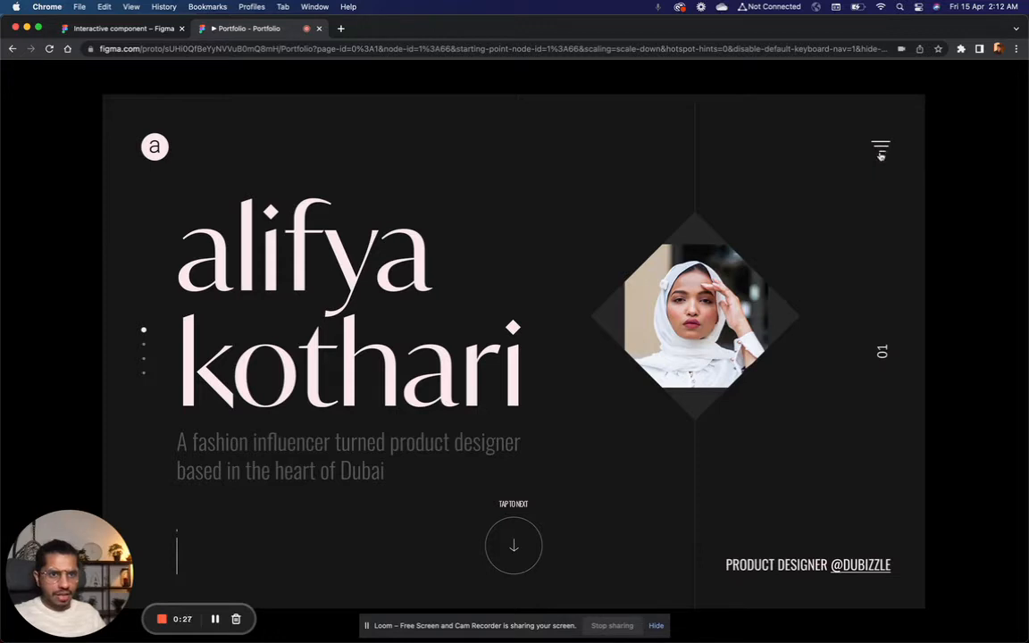
Step: Open and close the portfolio prototype's menu repeatedly to examine the menu icon's animation, and leave the prototype
{"action": "left_click", "coordinate": [884, 151]}
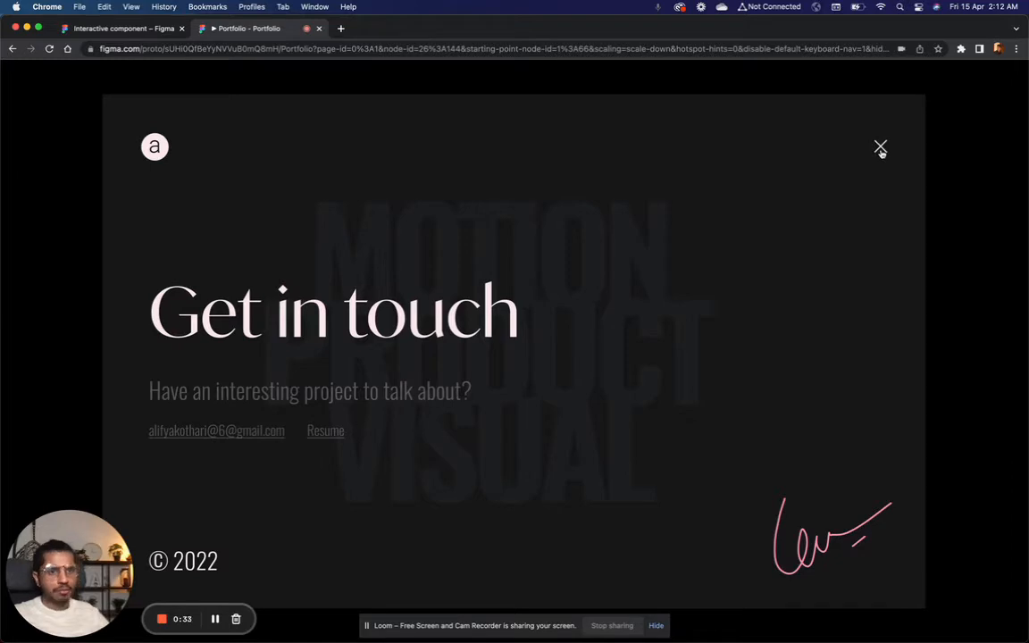
{"action": "left_click", "coordinate": [881, 148]}
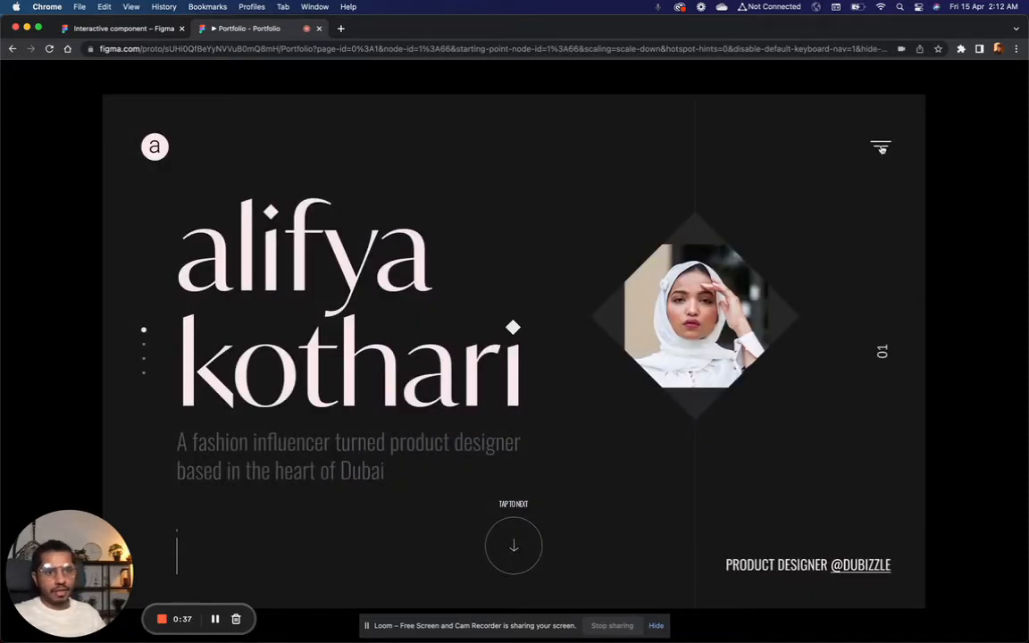
{"action": "left_click", "coordinate": [881, 148]}
{"action": "left_click", "coordinate": [881, 150]}
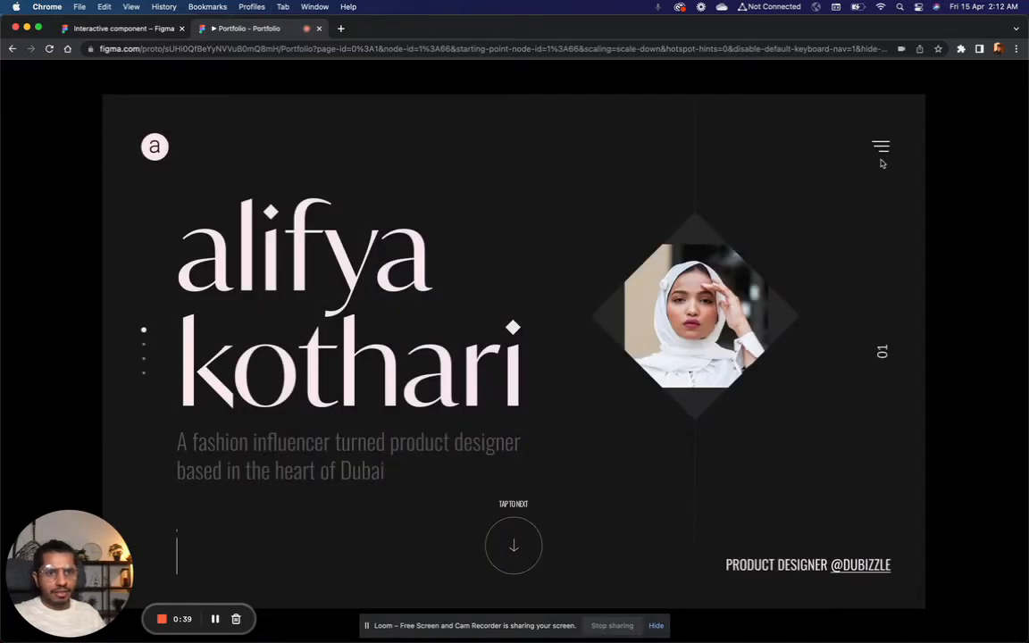
{"action": "left_click", "coordinate": [883, 152]}
{"action": "left_click", "coordinate": [883, 152]}
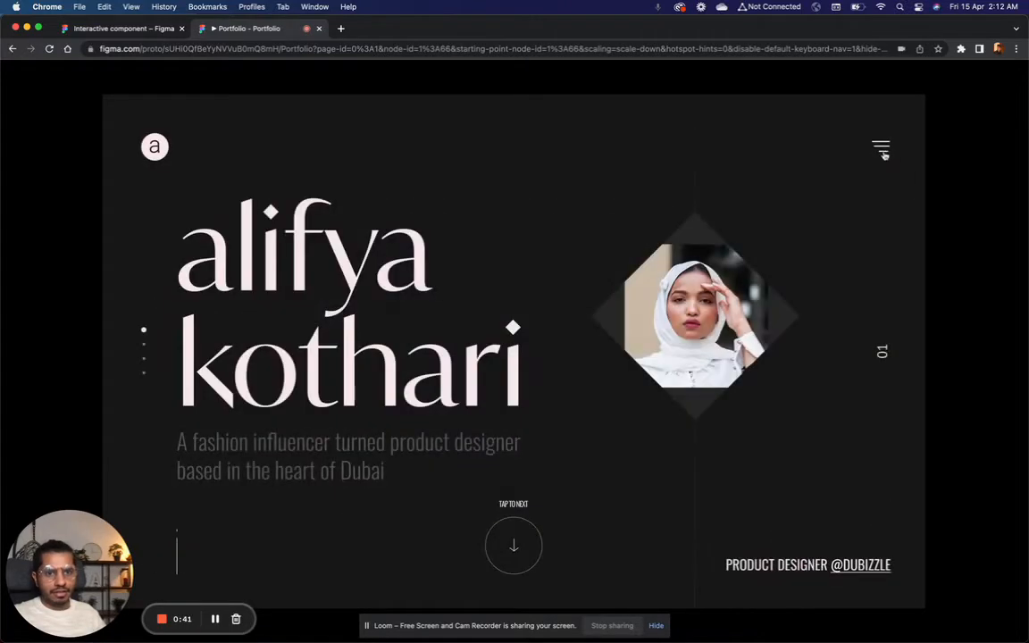
{"action": "left_click", "coordinate": [882, 152]}
{"action": "left_click", "coordinate": [883, 152]}
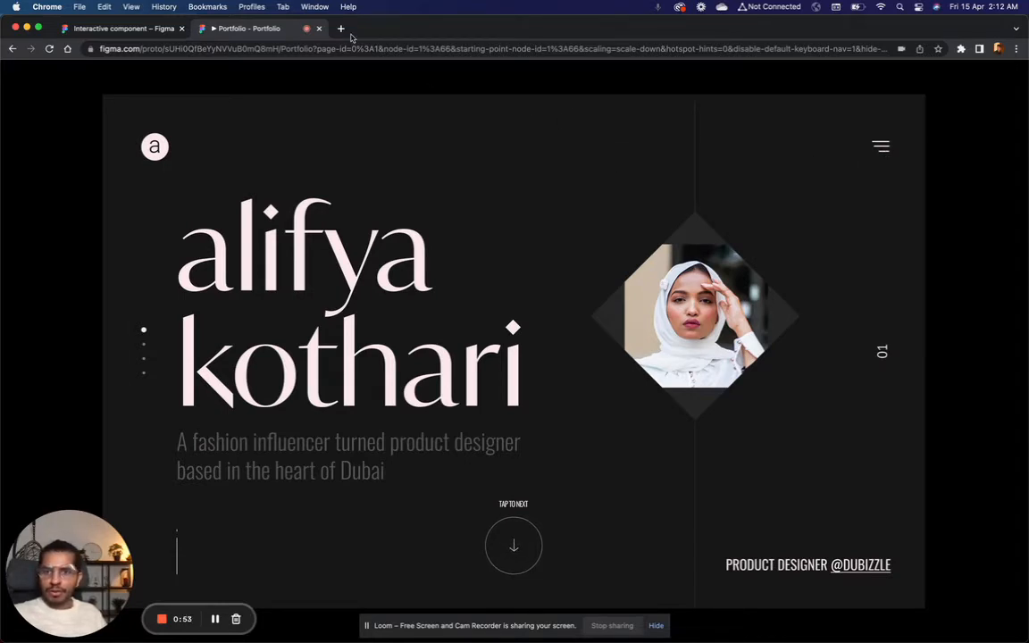
{"action": "left_click", "coordinate": [319, 30]}
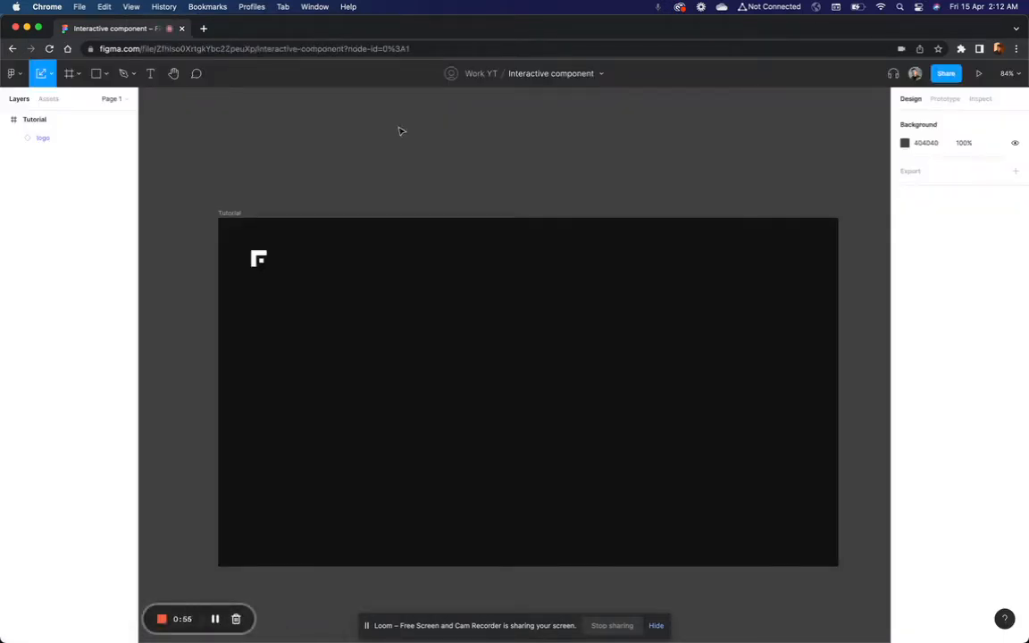
Step: Examine the Tutorial frame's size and the logo's distances to the frame edges
{"action": "scroll", "coordinate": [410, 152], "scroll_direction": "left", "scroll_amount": 3}
{"action": "scroll", "coordinate": [418, 168], "scroll_direction": "right", "scroll_amount": 2}
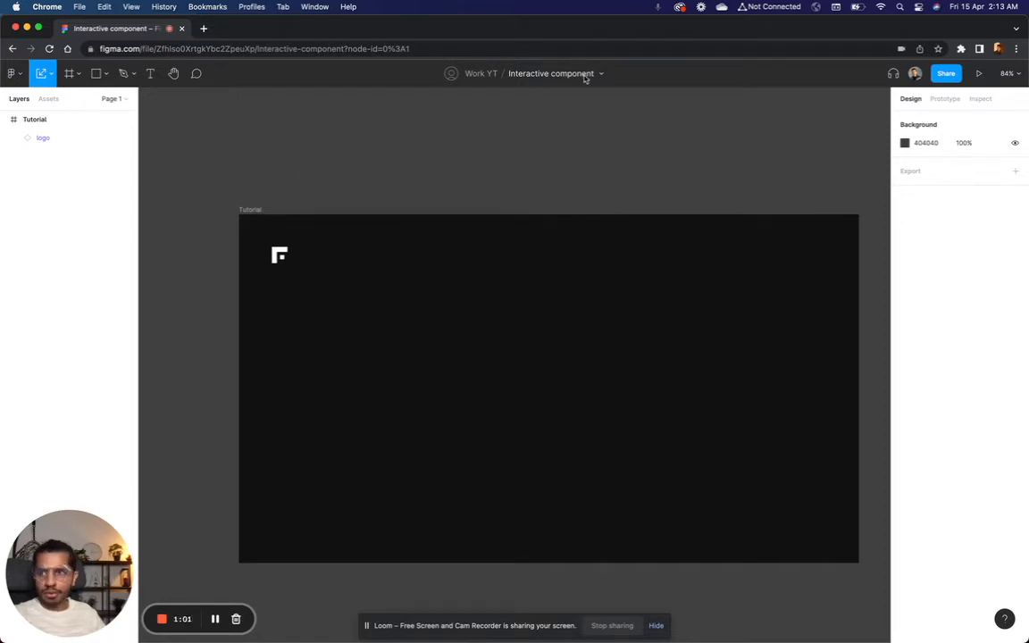
{"action": "left_click", "coordinate": [253, 210]}
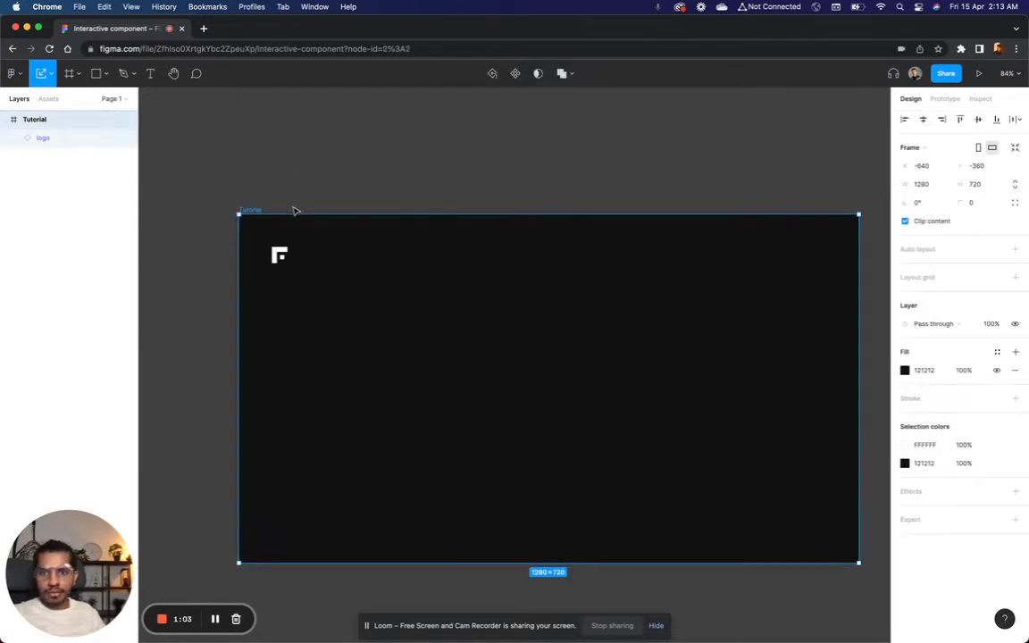
{"action": "scroll", "coordinate": [328, 196], "scroll_direction": "right", "scroll_amount": 2}
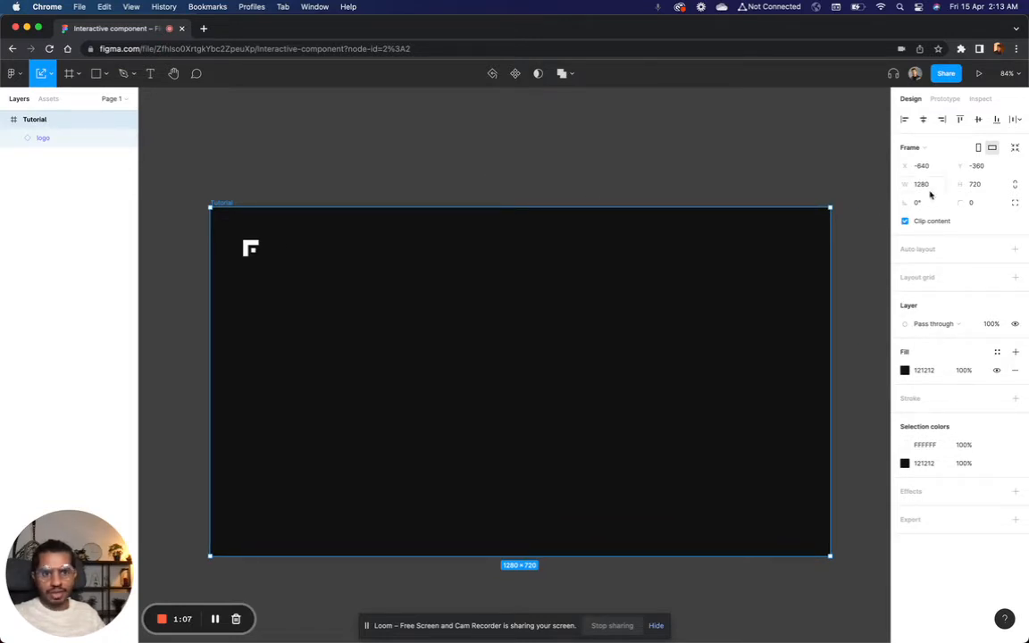
{"action": "left_click", "coordinate": [309, 194]}
{"action": "left_click", "coordinate": [257, 244]}
{"action": "key", "text": "alt"}
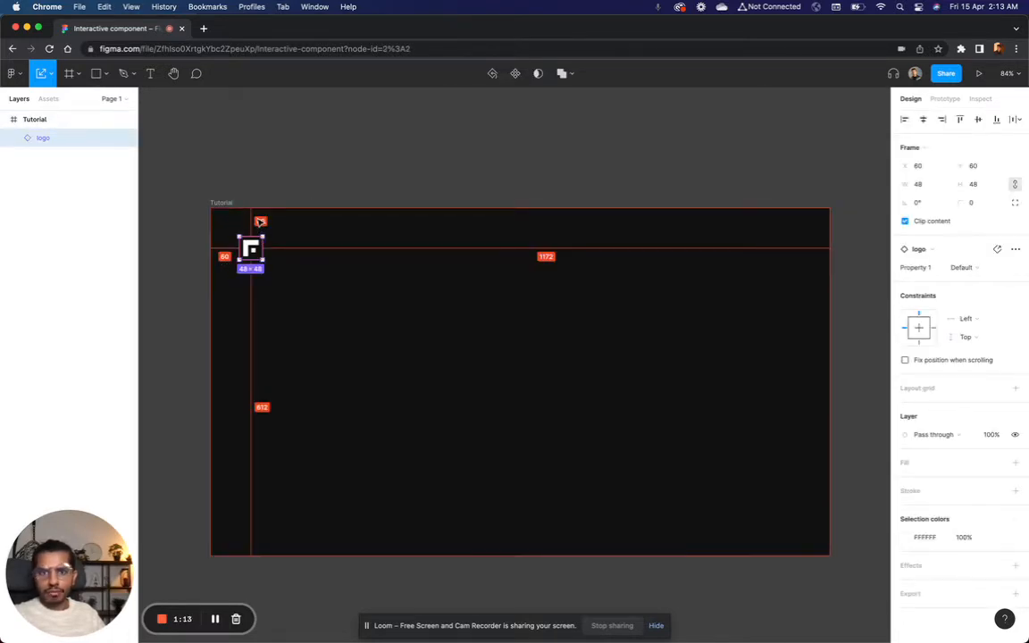
{"action": "left_click", "coordinate": [376, 267]}
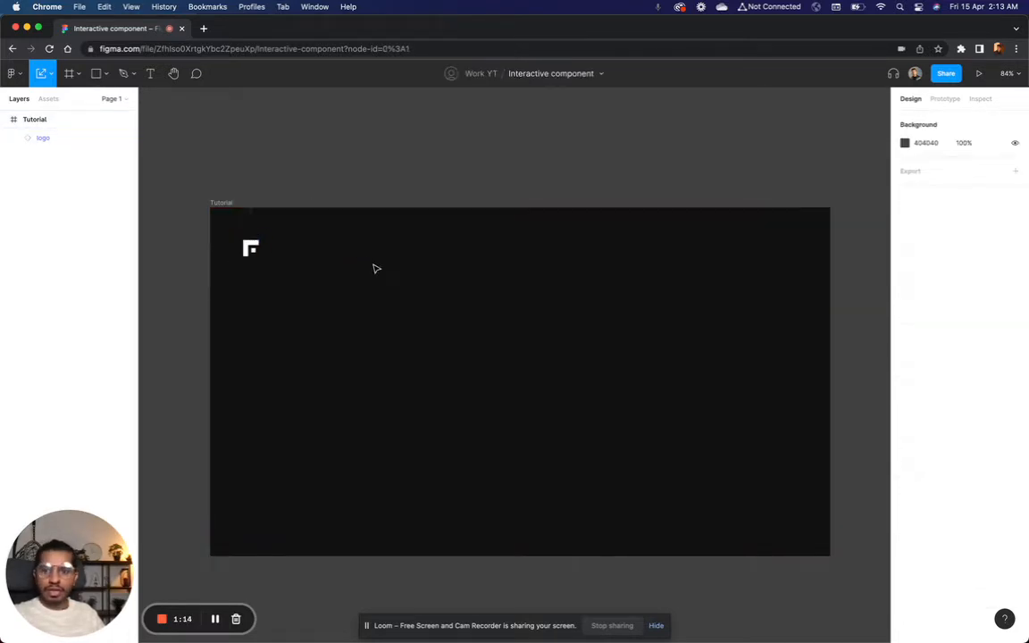
{"action": "left_click", "coordinate": [253, 250]}
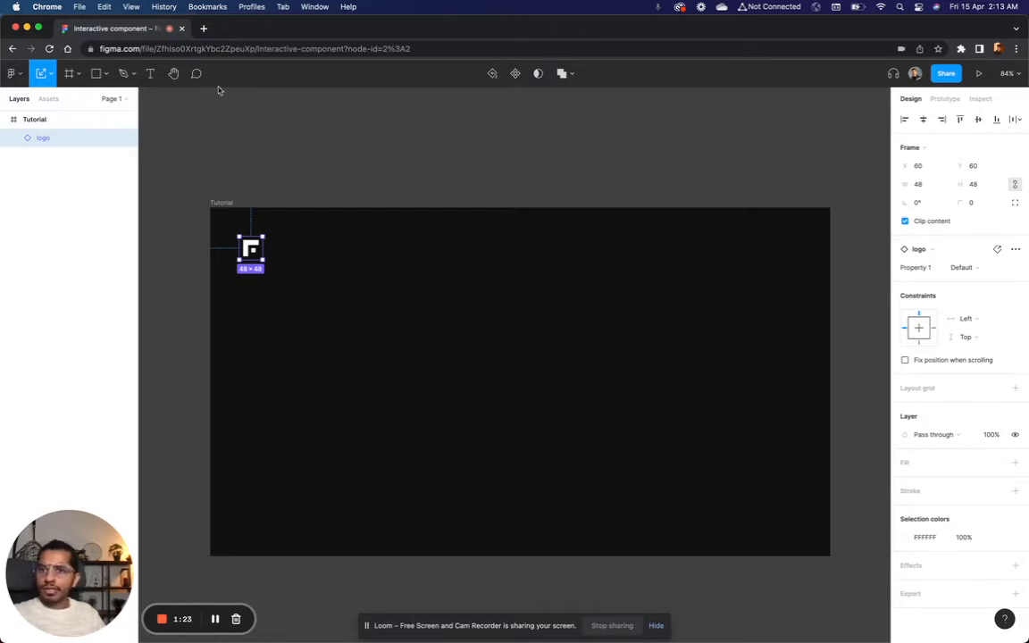
{"action": "left_click", "coordinate": [230, 120]}
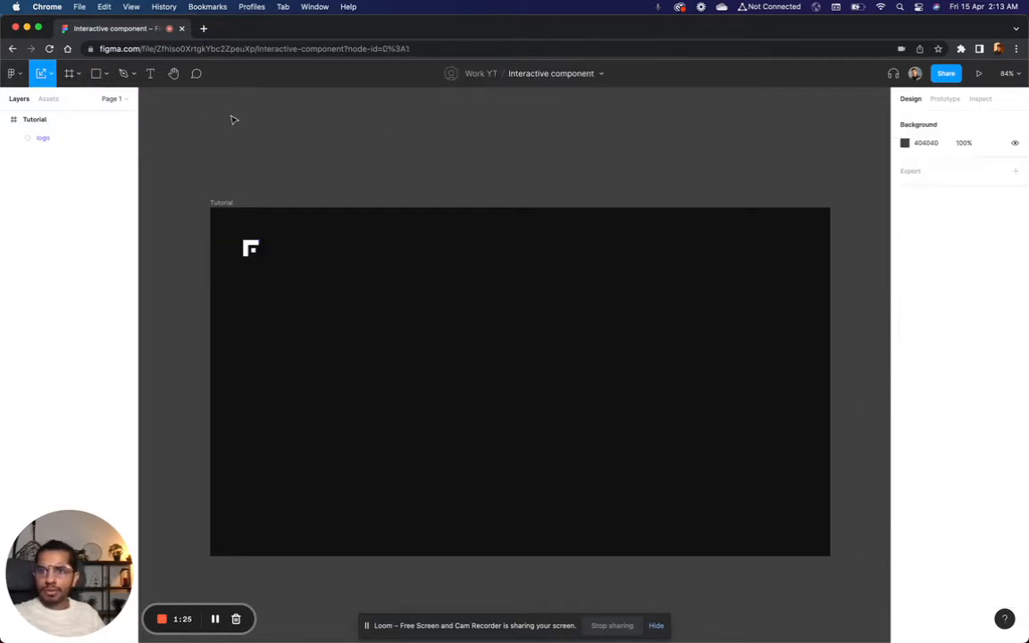
Step: Draw a new frame in the empty space beside the Tutorial frame and set its size to 48 × 48
{"action": "scroll", "coordinate": [206, 112], "scroll_direction": "left", "scroll_amount": 5}
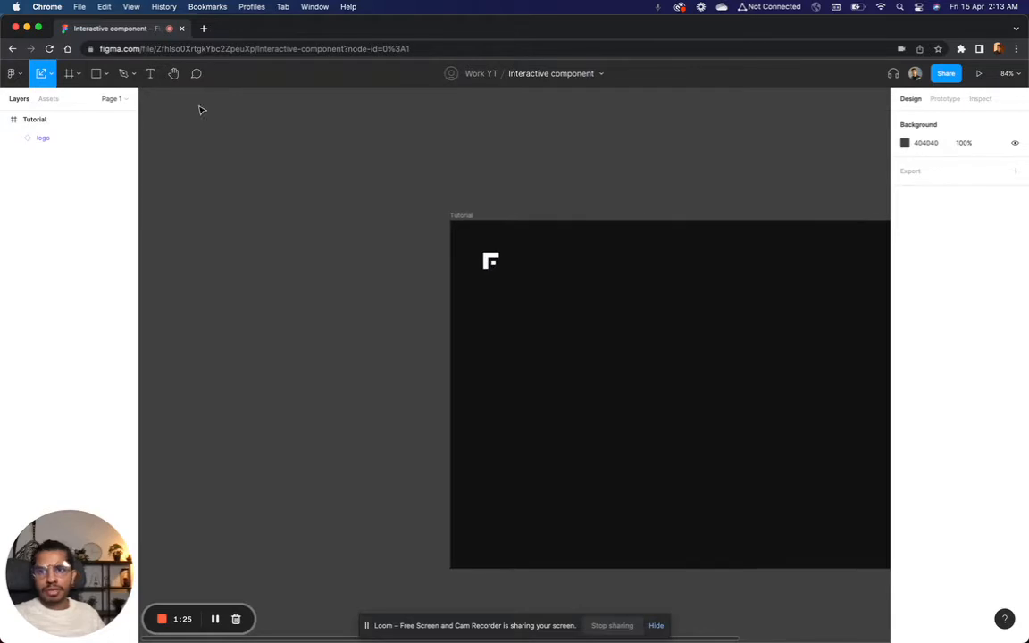
{"action": "left_click", "coordinate": [78, 74]}
{"action": "left_click", "coordinate": [86, 101]}
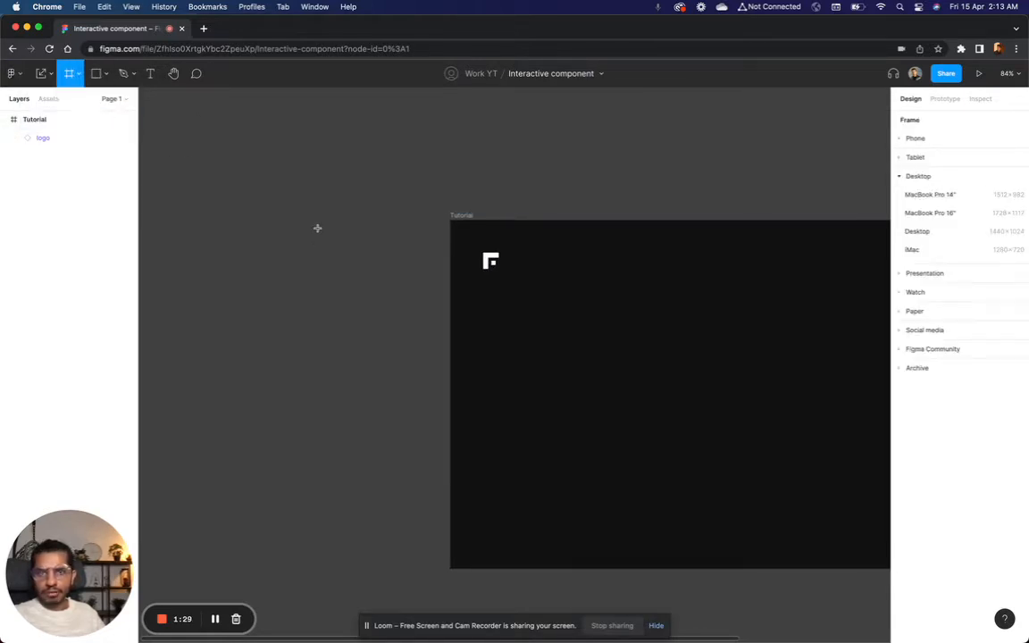
{"action": "left_click_drag", "start_coordinate": [317, 228], "coordinate": [371, 269]}
{"action": "left_click", "coordinate": [929, 185]}
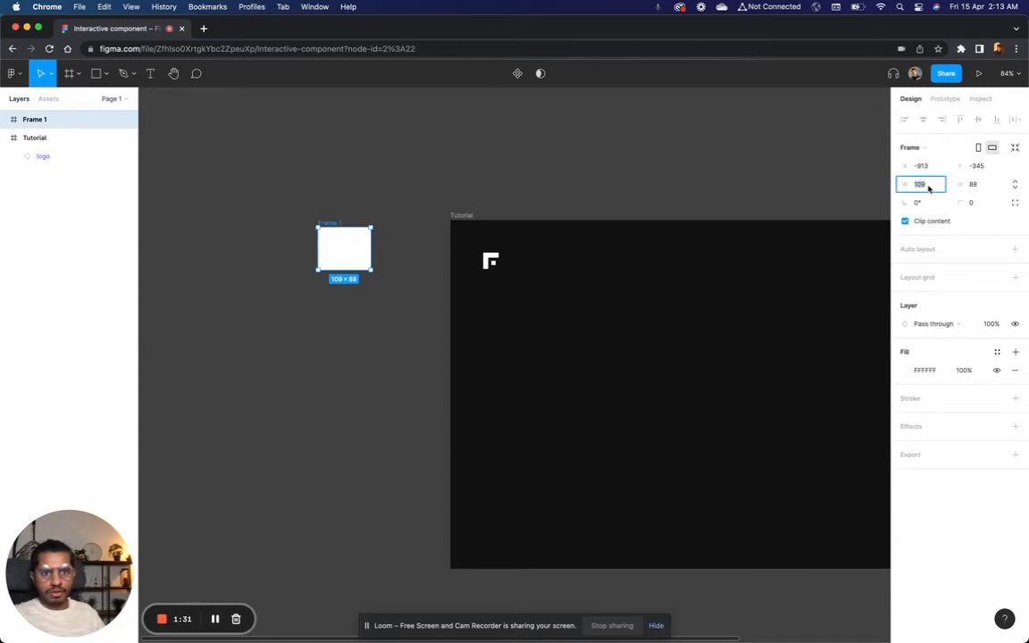
{"action": "type", "text": "48"}
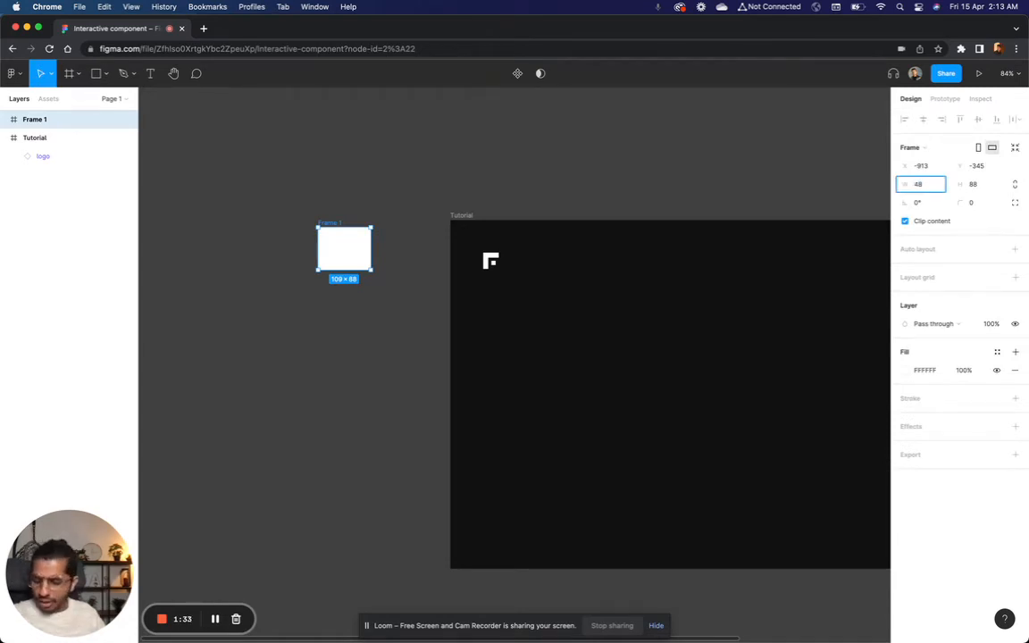
{"action": "key", "text": "Tab"}
{"action": "key", "text": "Return"}
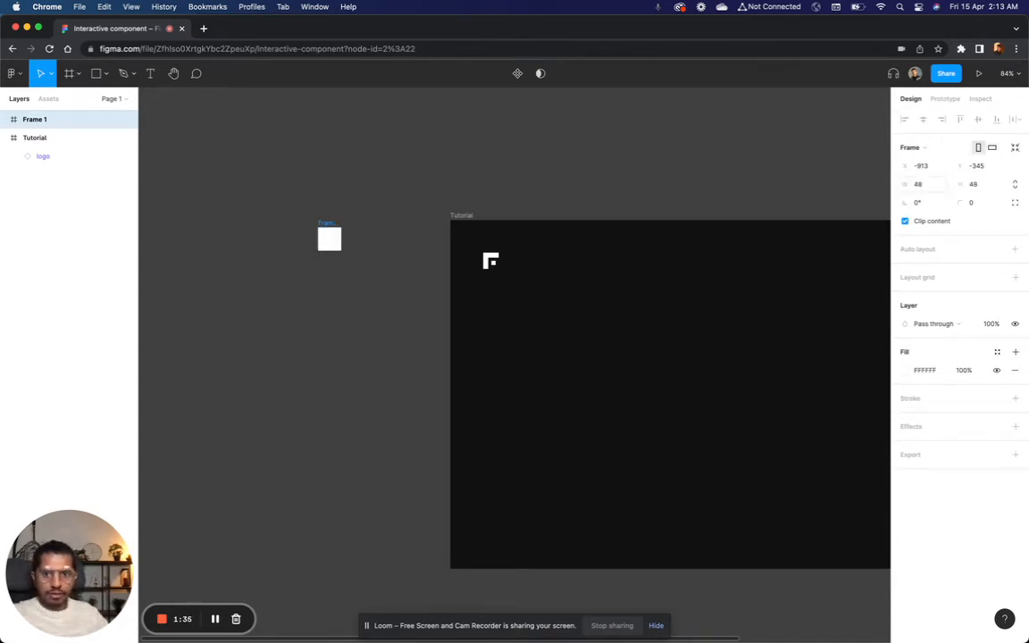
{"action": "left_click", "coordinate": [347, 300]}
Step: Fill the 48 × 48 frame with the colour 121212 sampled from the Tutorial frame and remove that fill again
{"action": "scroll", "coordinate": [343, 246], "scroll_direction": "up", "scroll_amount": 5}
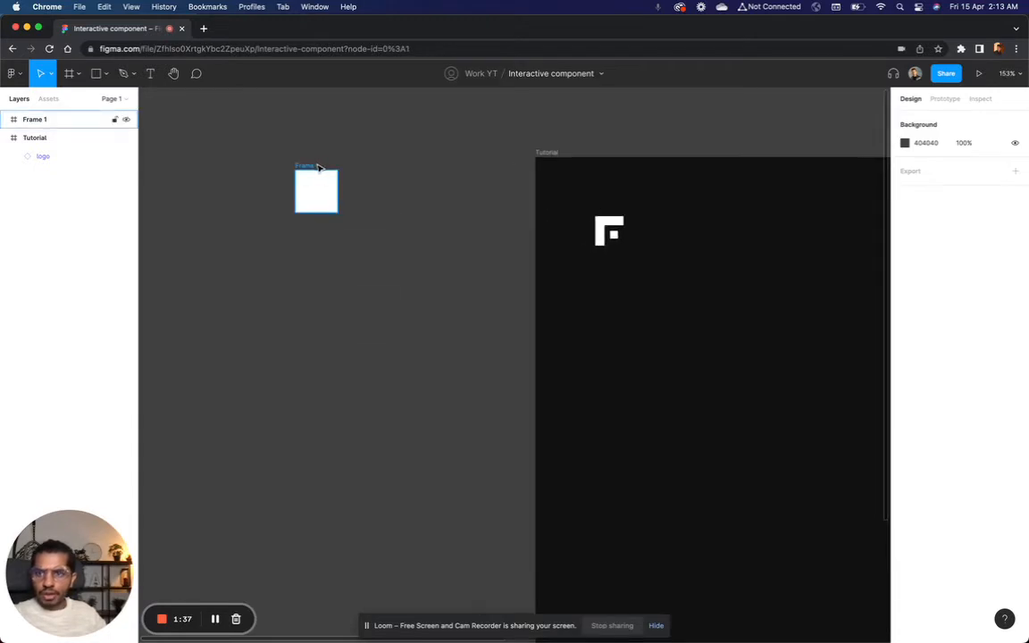
{"action": "left_click", "coordinate": [318, 167]}
{"action": "left_click", "coordinate": [903, 370]}
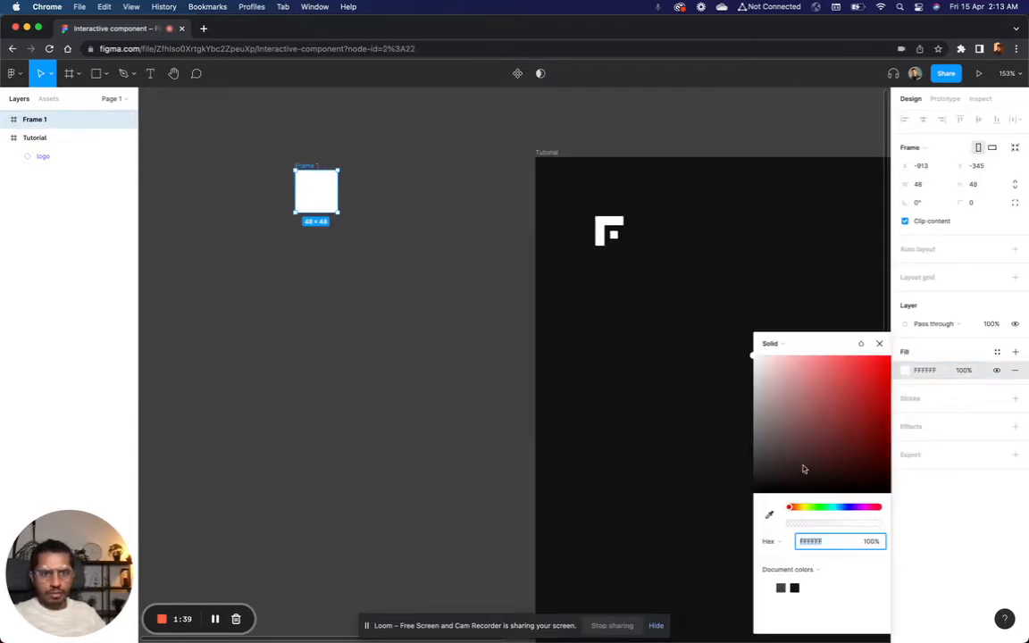
{"action": "left_click", "coordinate": [769, 515]}
{"action": "left_click", "coordinate": [698, 286]}
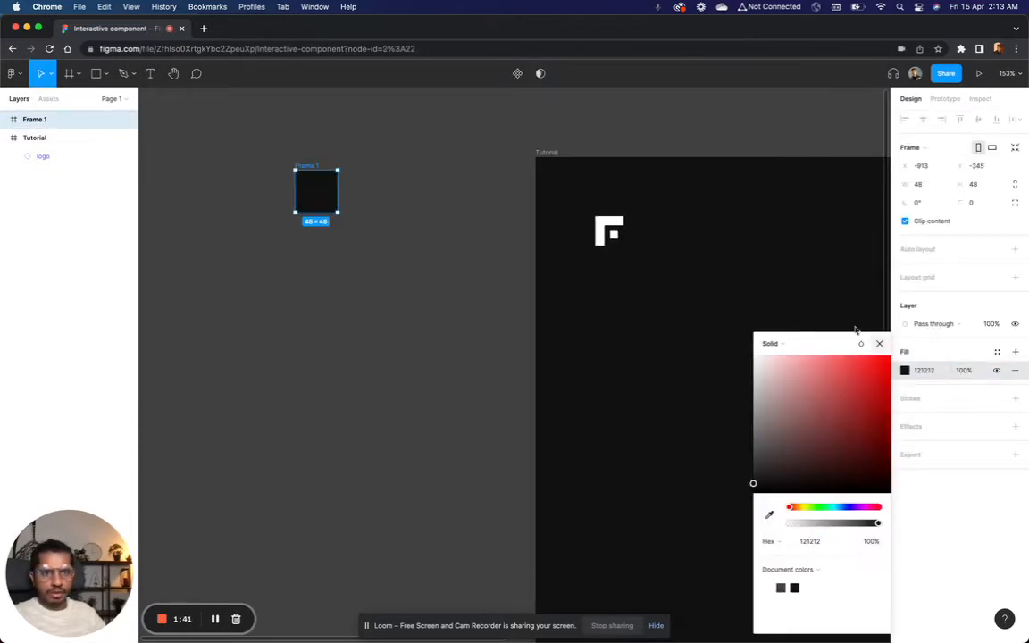
{"action": "left_click", "coordinate": [879, 343]}
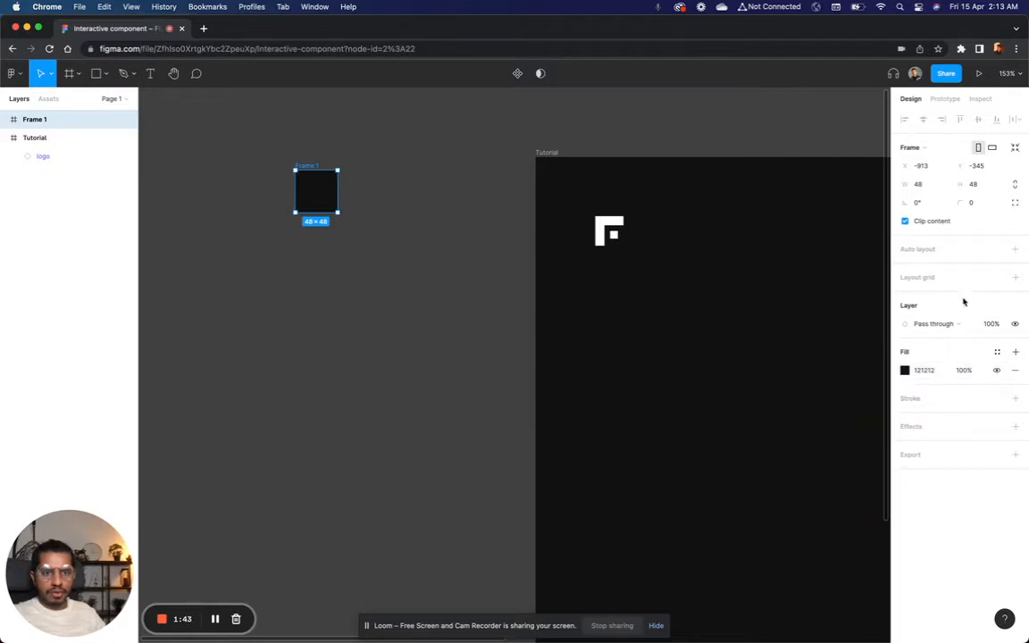
{"action": "left_click", "coordinate": [1015, 370]}
{"action": "left_click", "coordinate": [427, 192]}
Step: Draw a thin horizontal bar about 33 × 2 in the frame's upper half and narrow it to 32, leaving 8 on both sides
{"action": "scroll", "coordinate": [426, 191], "scroll_direction": "up", "scroll_amount": 5}
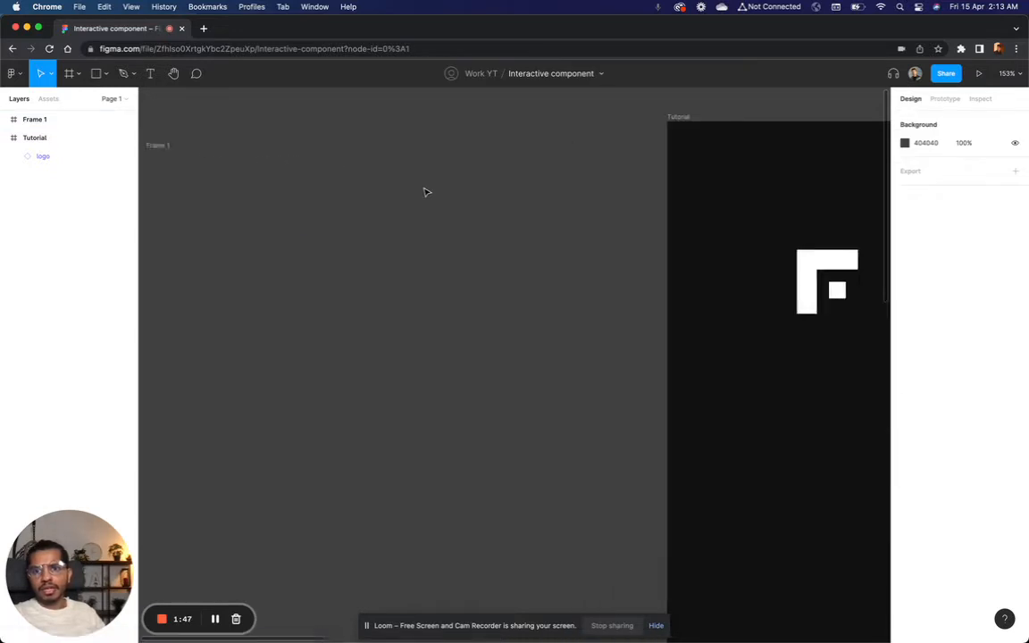
{"action": "scroll", "coordinate": [425, 191], "scroll_direction": "left", "scroll_amount": 2}
{"action": "scroll", "coordinate": [425, 191], "scroll_direction": "up", "scroll_amount": 1}
{"action": "left_click", "coordinate": [330, 247]}
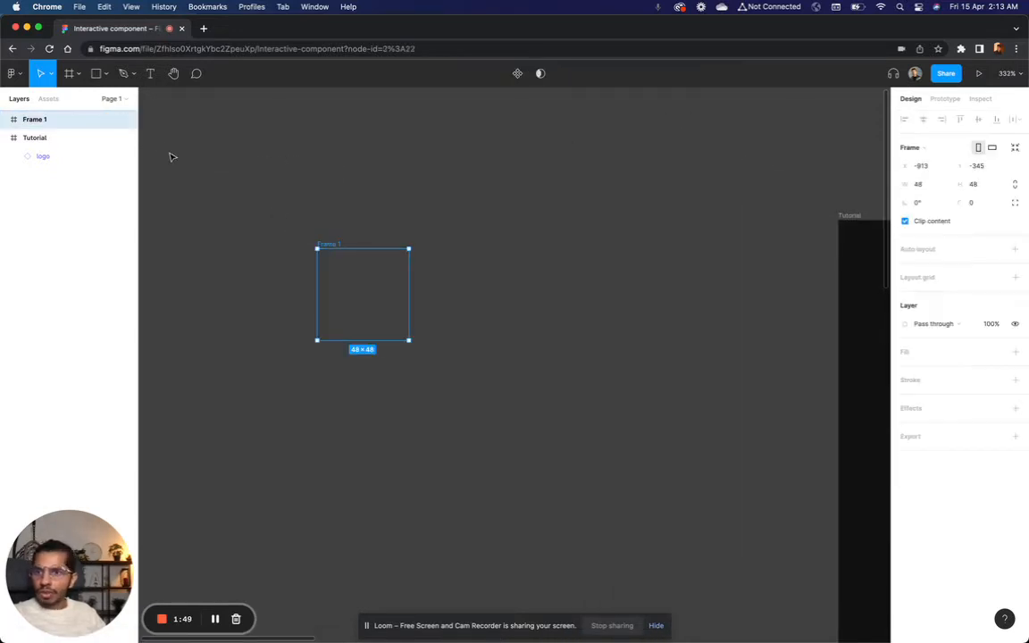
{"action": "left_click", "coordinate": [101, 73]}
{"action": "left_click", "coordinate": [112, 101]}
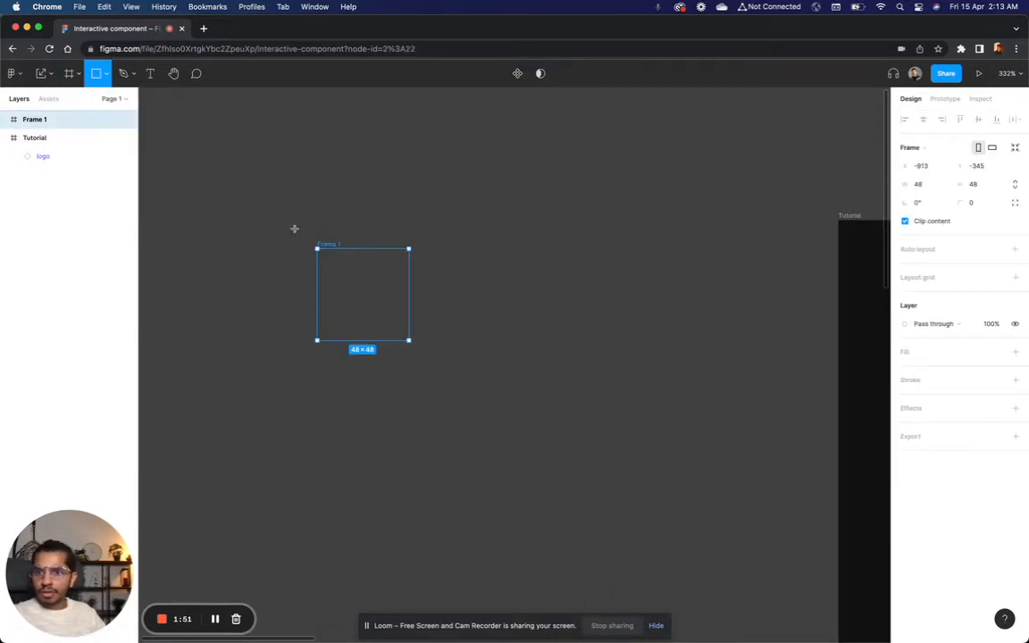
{"action": "scroll", "coordinate": [330, 250], "scroll_direction": "up", "scroll_amount": 5}
{"action": "mouse_move", "coordinate": [311, 291]}
{"action": "left_mouse_down"}
{"action": "mouse_move", "coordinate": [405, 305]}
{"action": "mouse_move", "coordinate": [495, 301]}
{"action": "left_mouse_up"}
{"action": "key", "text": "alt"}
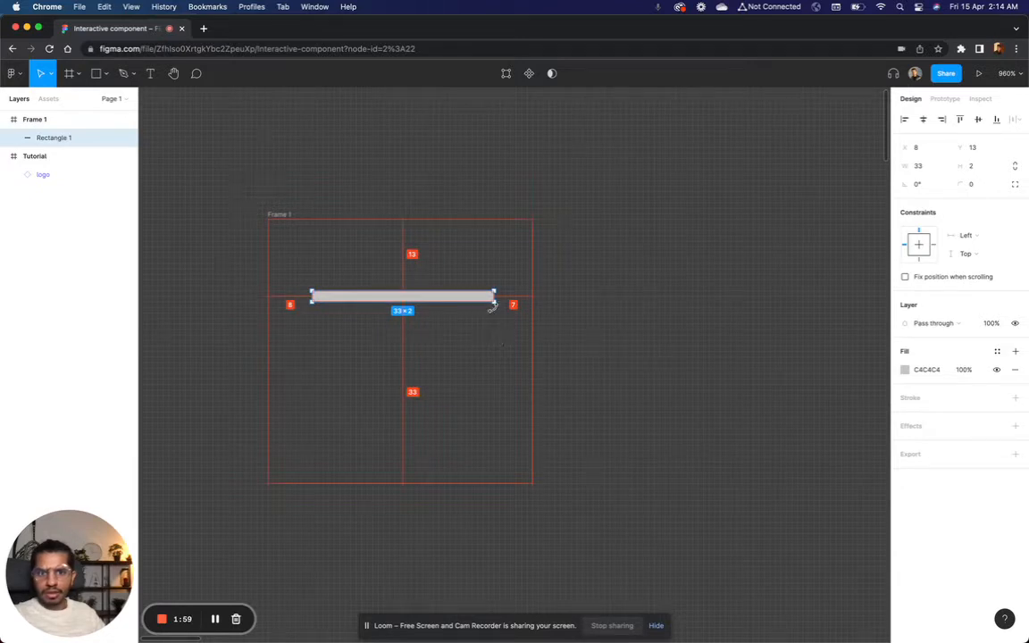
{"action": "left_click_drag", "start_coordinate": [494, 295], "coordinate": [489, 296]}
{"action": "key", "text": "alt"}
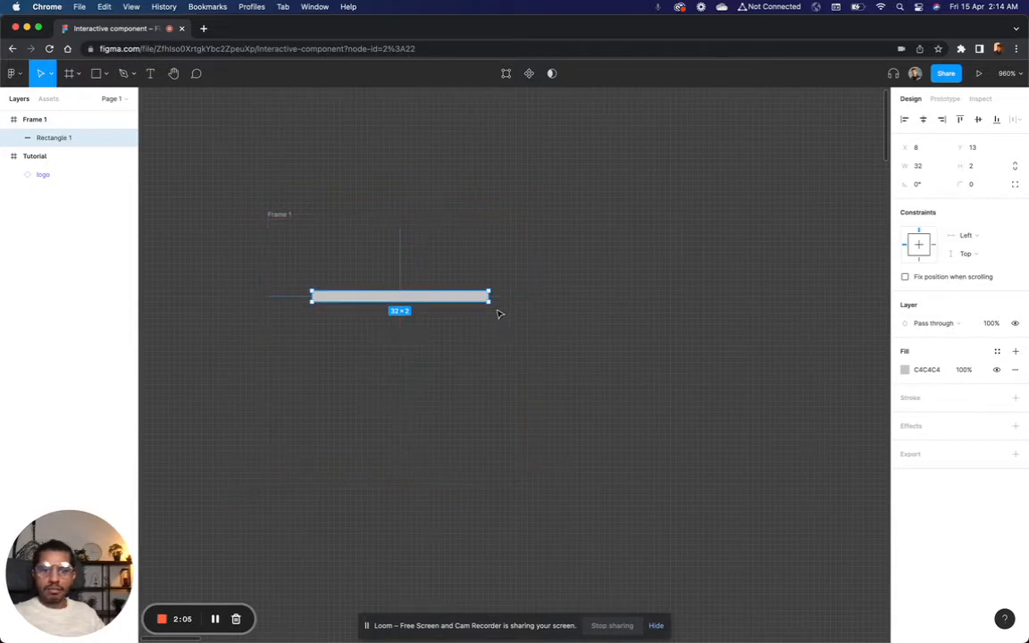
Step: Fill the horizontal bar with white FFFFFF and round its corners with a radius of 1
{"action": "left_click", "coordinate": [905, 370]}
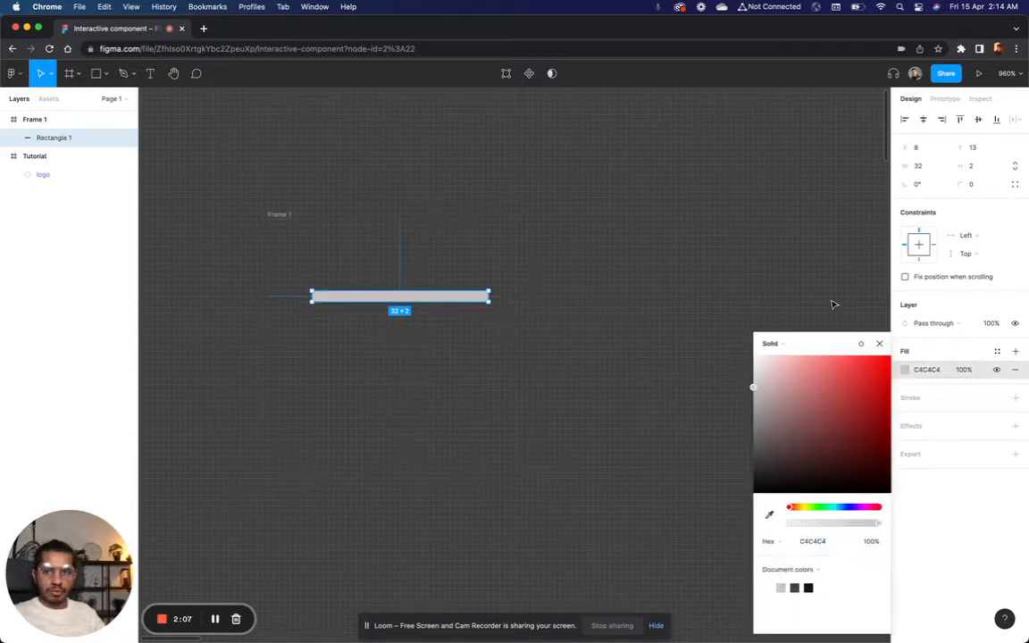
{"action": "left_click_drag", "start_coordinate": [802, 399], "coordinate": [752, 355]}
{"action": "left_click", "coordinate": [879, 345]}
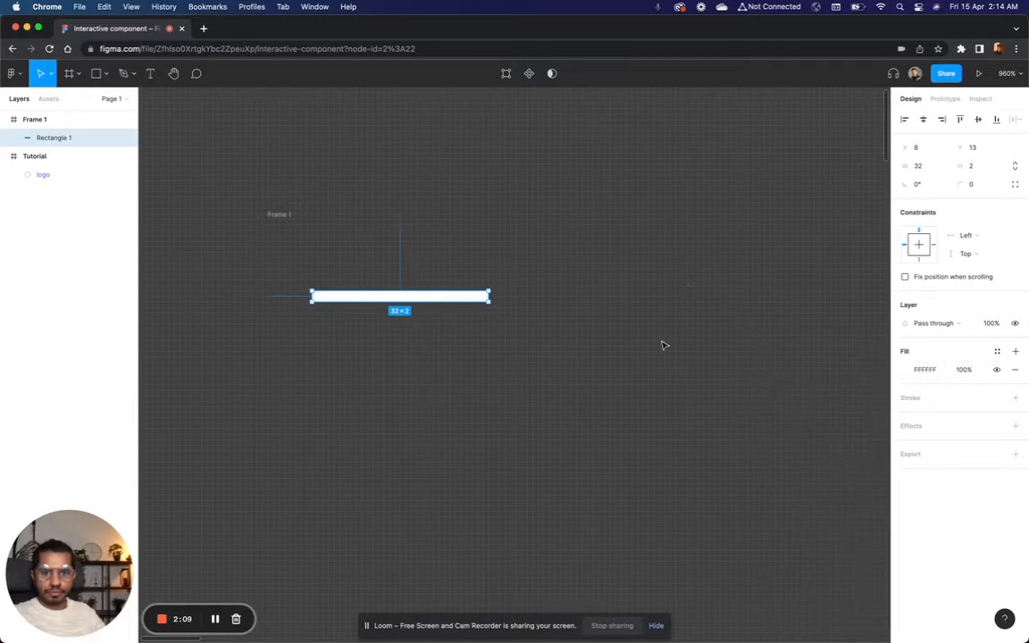
{"action": "left_click", "coordinate": [671, 346]}
{"action": "left_click", "coordinate": [449, 299]}
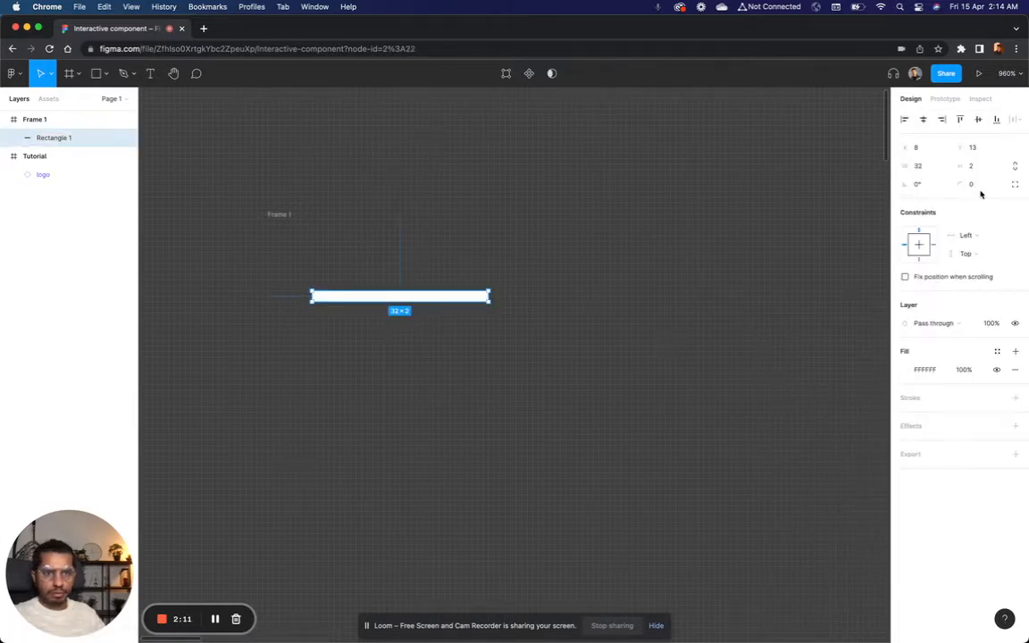
{"action": "left_click", "coordinate": [980, 189]}
{"action": "type", "text": "2"}
{"action": "left_click", "coordinate": [781, 284]}
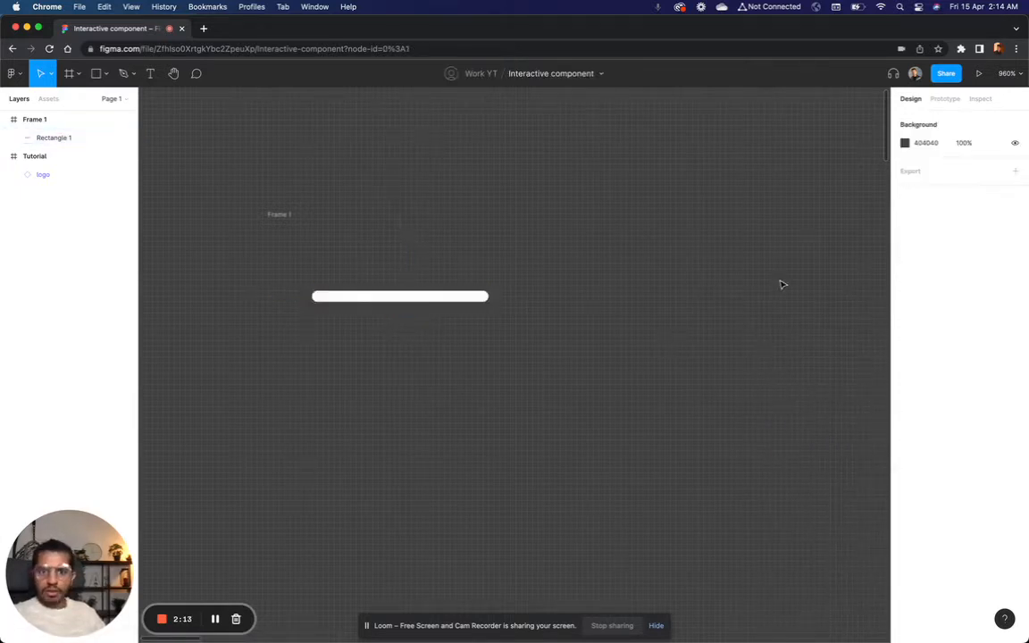
Step: Duplicate the white bar straight below the original, leaving a gap of 5 between the two bars
{"action": "scroll", "coordinate": [781, 285], "scroll_direction": "down", "scroll_amount": 5}
{"action": "scroll", "coordinate": [782, 284], "scroll_direction": "up", "scroll_amount": 3}
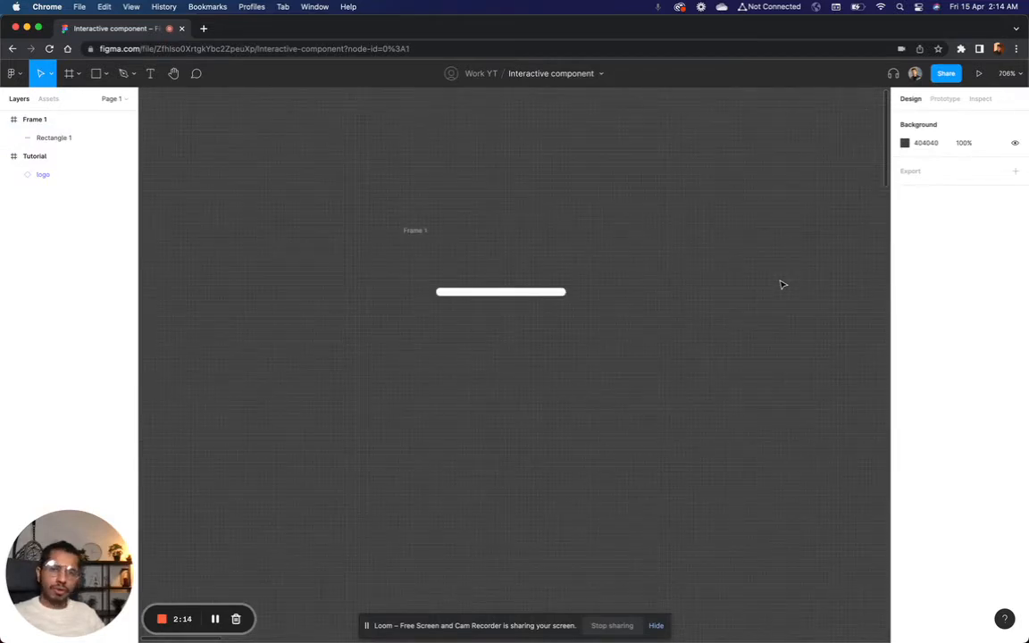
{"action": "left_click", "coordinate": [554, 294]}
{"action": "left_click_drag", "start_coordinate": [543, 298], "coordinate": [544, 324]}
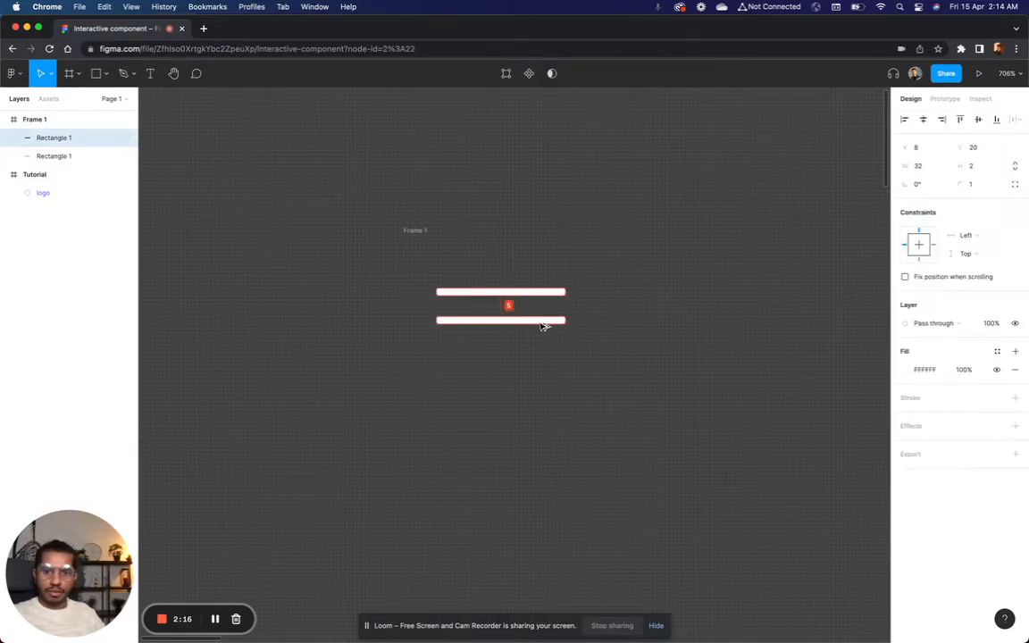
Step: Fill the 48 × 48 frame holding the two white bars with solid black 000000
{"action": "left_click", "coordinate": [417, 231]}
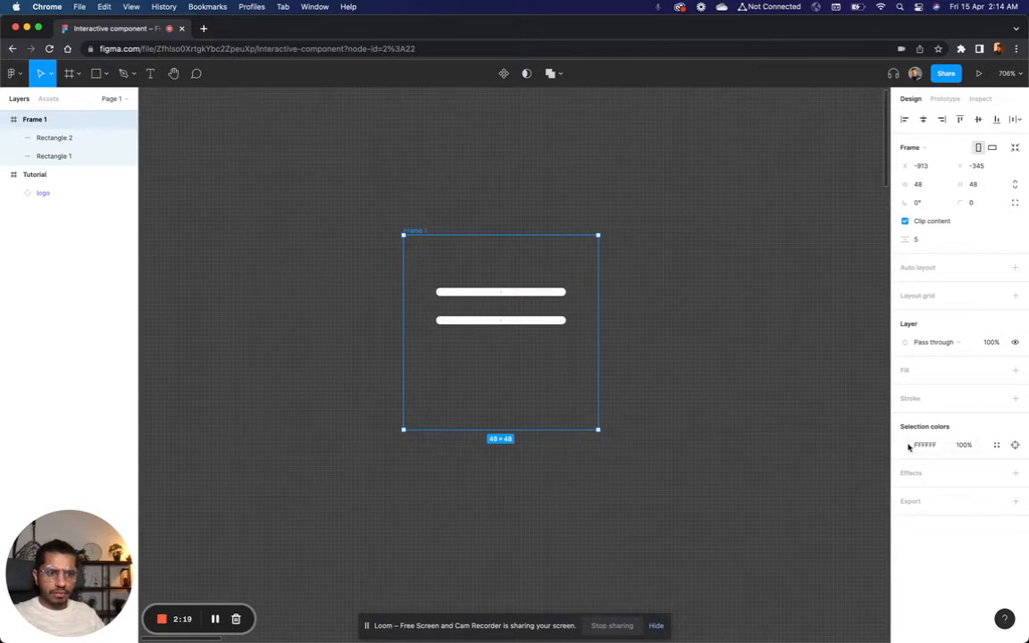
{"action": "left_click", "coordinate": [1014, 370]}
{"action": "left_click", "coordinate": [906, 388]}
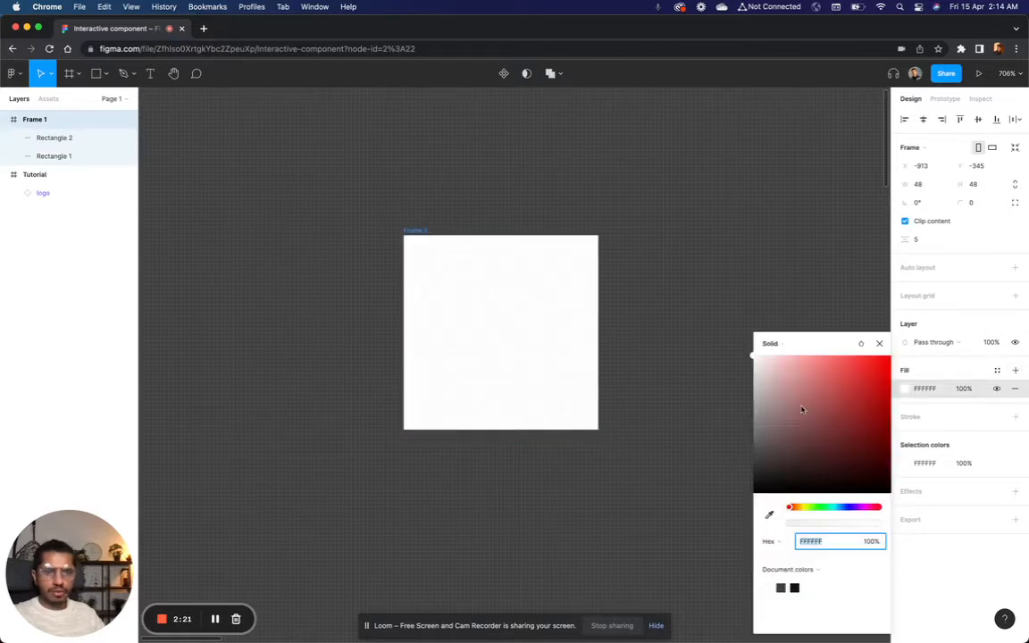
{"action": "type", "text": "FFCCCC"}
{"action": "key", "text": "Return"}
{"action": "left_click_drag", "start_coordinate": [782, 348], "coordinate": [708, 527]}
{"action": "left_click", "coordinate": [879, 344]}
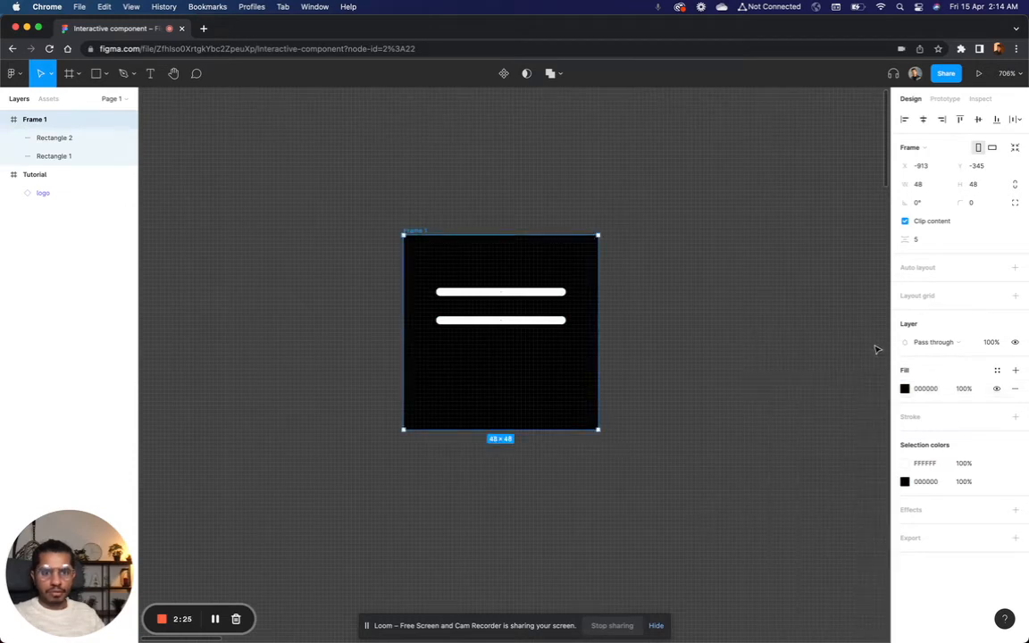
{"action": "left_click", "coordinate": [750, 363]}
Step: Duplicate the lower white bar straight down as a third bar at Y 28 inside the black frame
{"action": "left_click", "coordinate": [525, 327]}
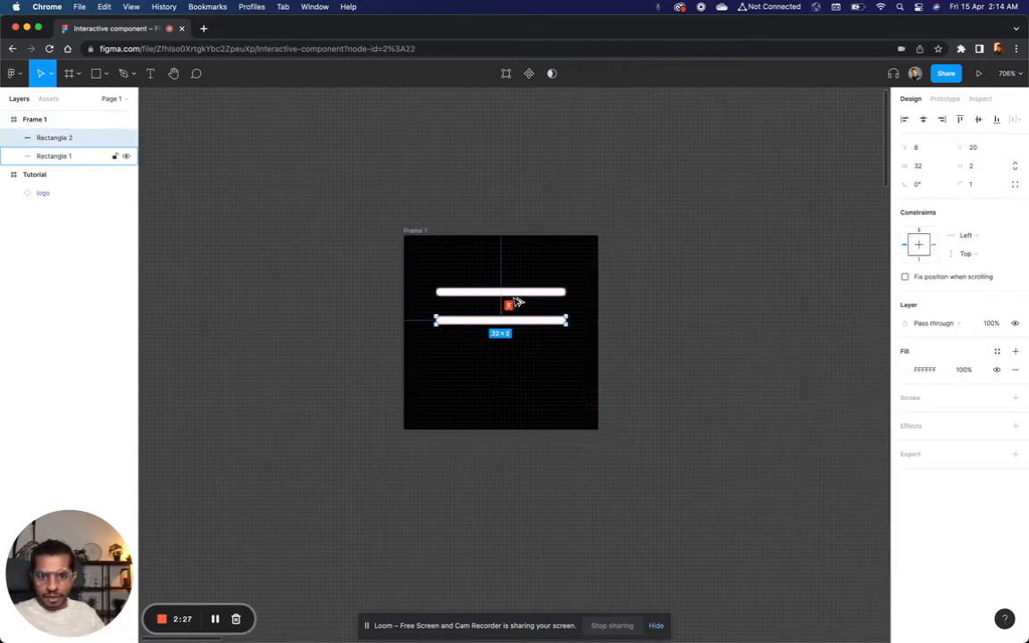
{"action": "left_click", "coordinate": [511, 311]}
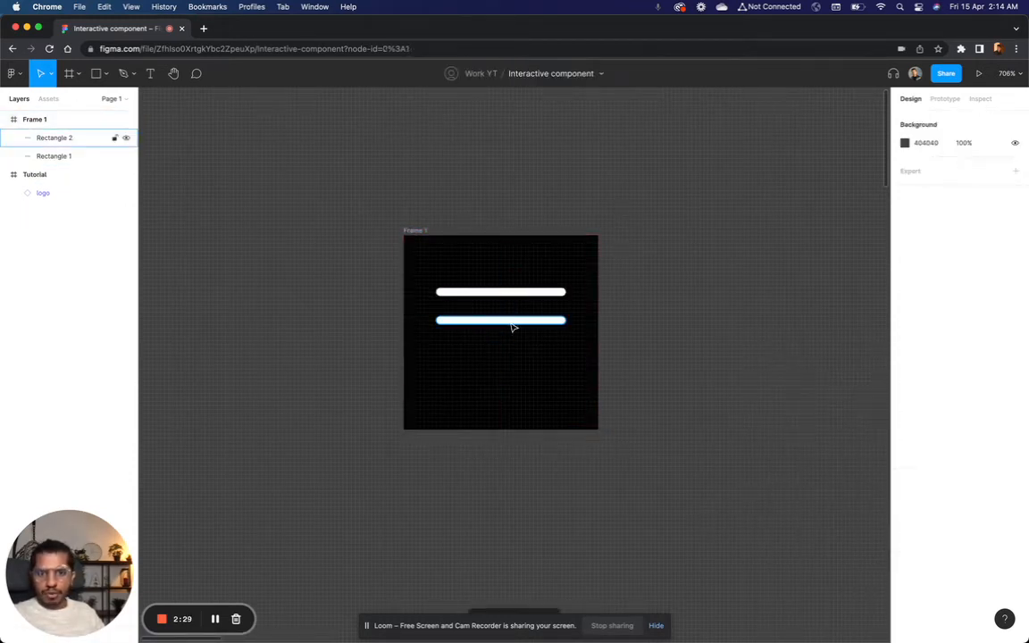
{"action": "left_click", "coordinate": [461, 294]}
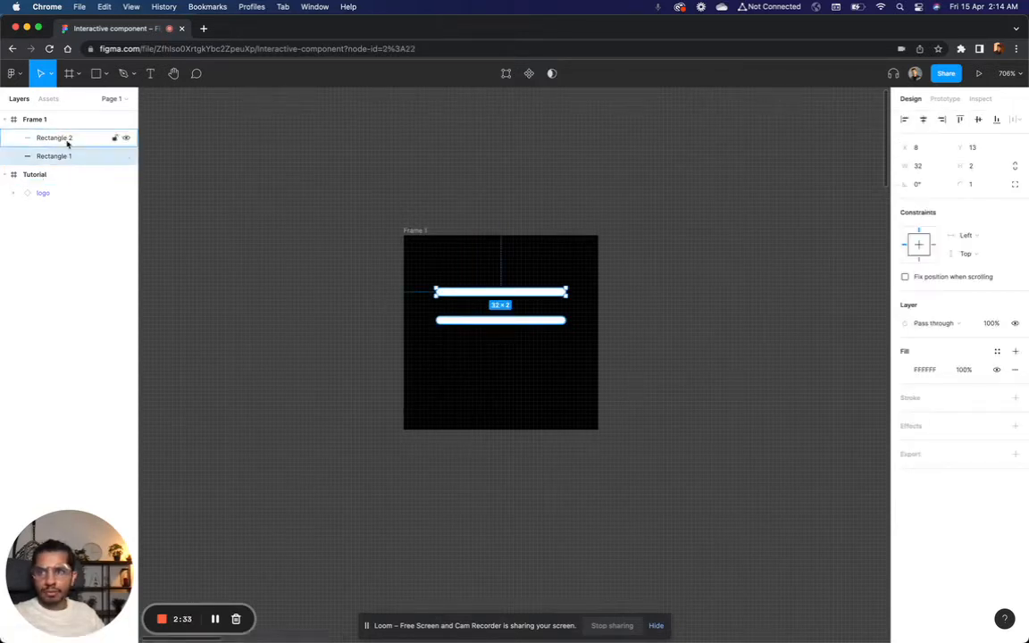
{"action": "left_click", "coordinate": [452, 322]}
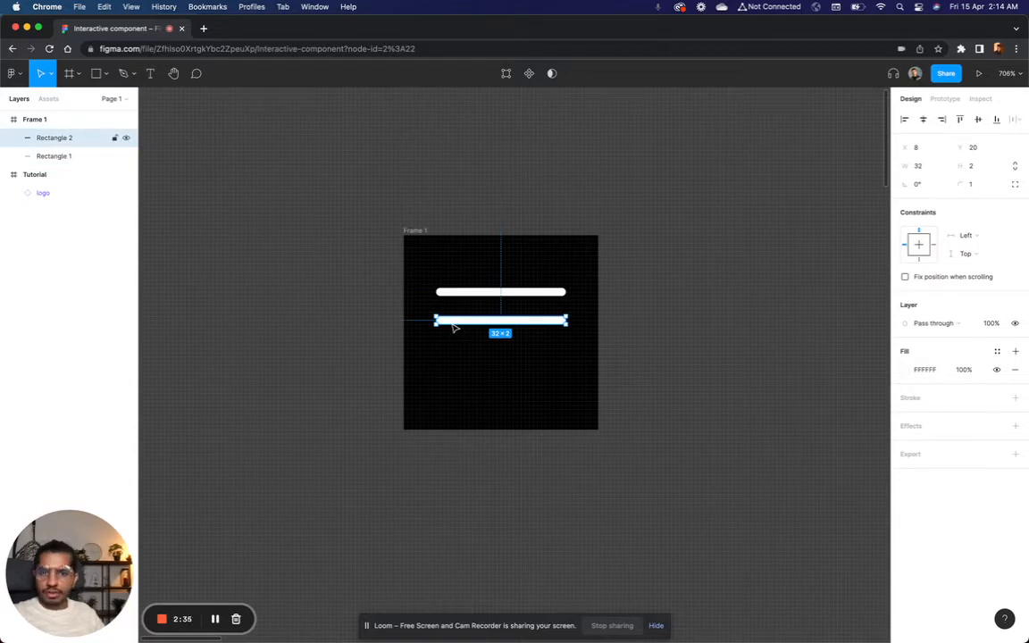
{"action": "left_click_drag", "start_coordinate": [471, 329], "coordinate": [473, 361], "text": "alt"}
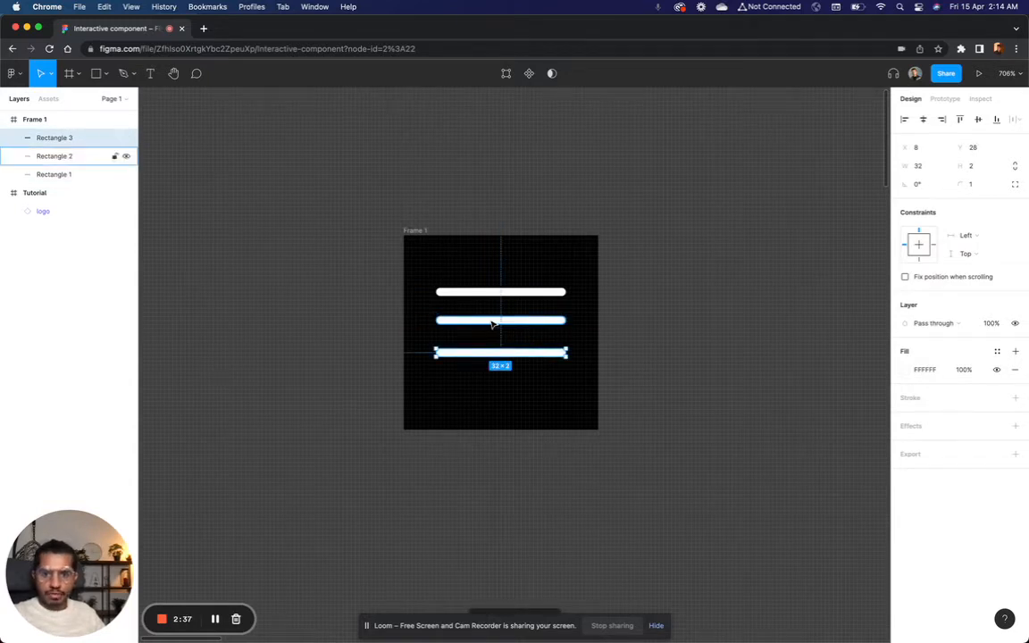
Step: Distribute the three white bars evenly and widen the vertical spacing between them to 8
{"action": "left_click", "coordinate": [493, 323], "text": "shift"}
{"action": "left_click", "coordinate": [491, 292], "text": "shift"}
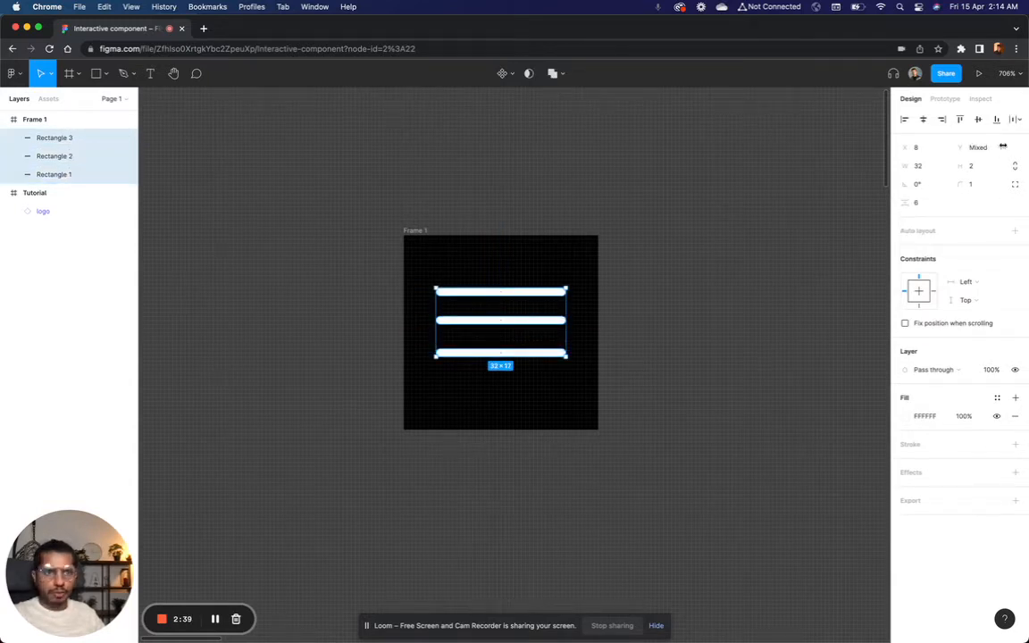
{"action": "left_click", "coordinate": [1017, 119]}
{"action": "left_click", "coordinate": [929, 157]}
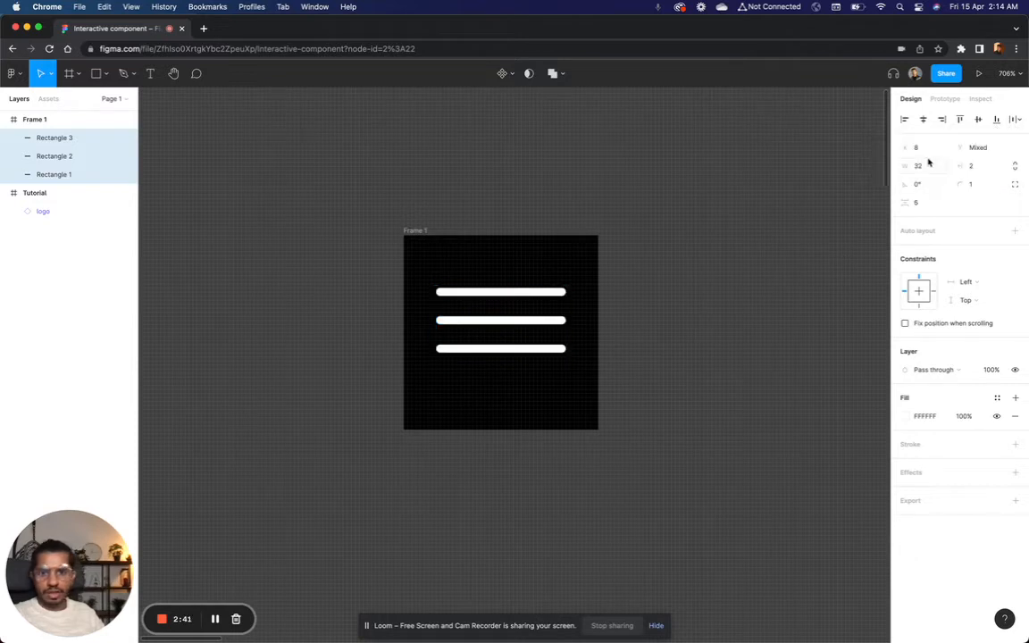
{"action": "left_click_drag", "start_coordinate": [501, 334], "coordinate": [503, 352]}
{"action": "left_click", "coordinate": [731, 351]}
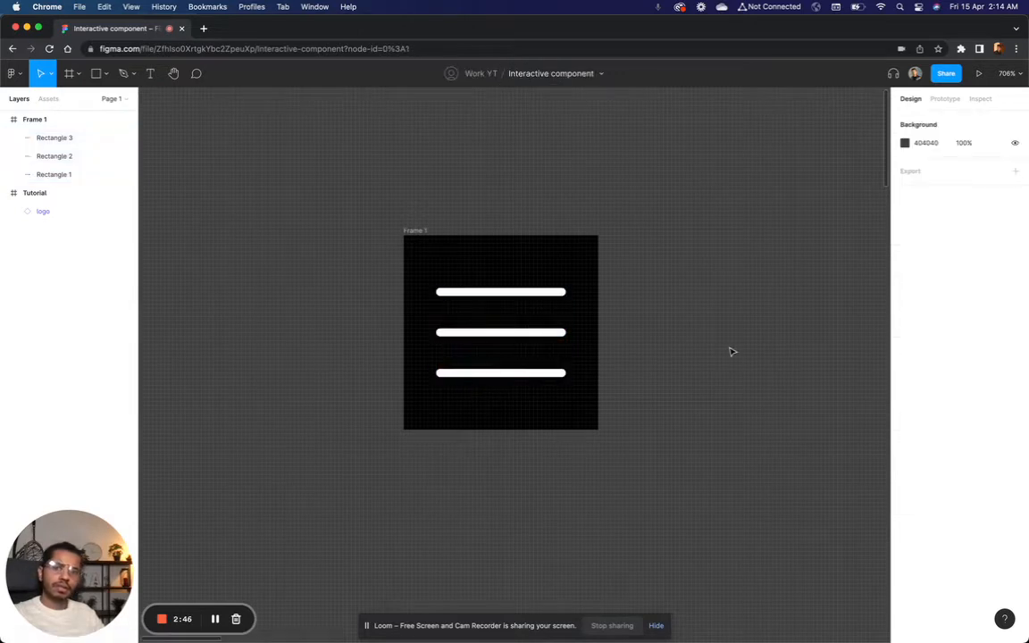
Step: Group the three white bars and check the group's distances to all four edges of the frame
{"action": "left_click", "coordinate": [560, 336]}
{"action": "left_click", "coordinate": [550, 374], "text": "shift"}
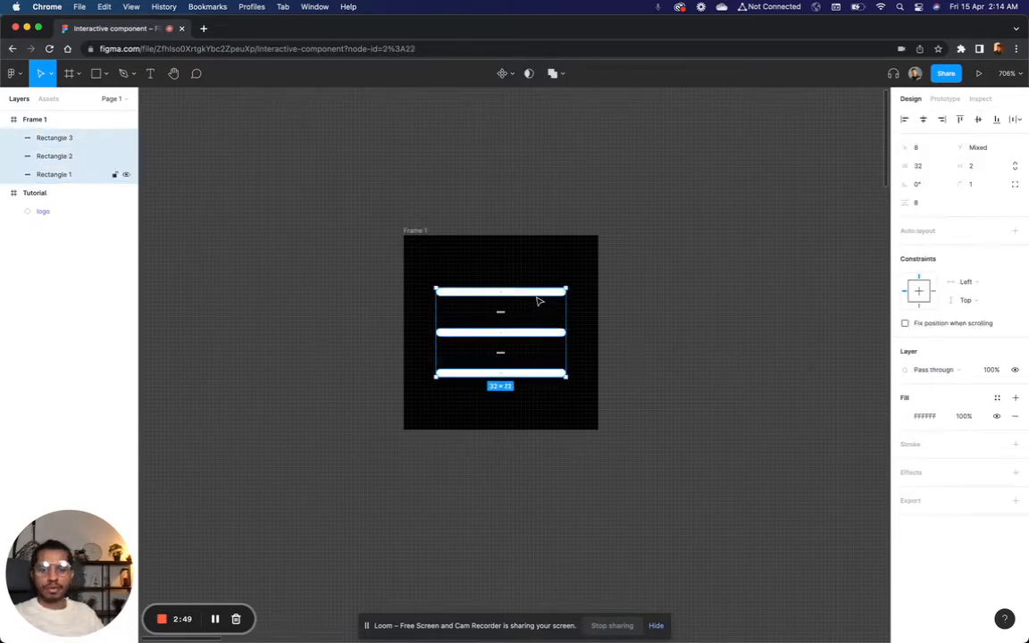
{"action": "scroll", "coordinate": [537, 298], "scroll_direction": "down", "scroll_amount": 5}
{"action": "left_click", "coordinate": [614, 323]}
{"action": "scroll", "coordinate": [614, 325], "scroll_direction": "up", "scroll_amount": 3}
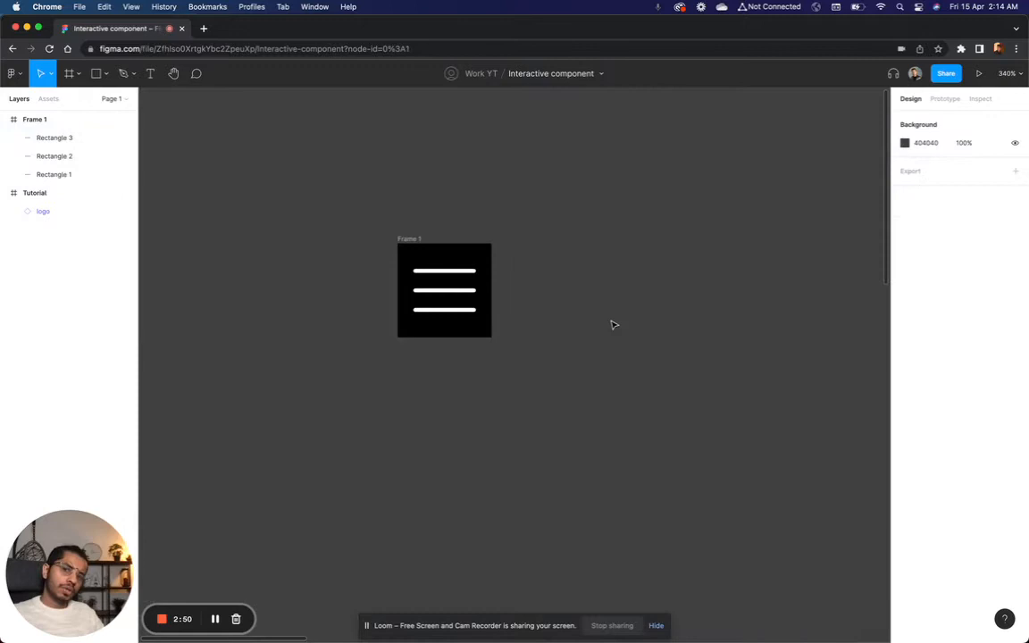
{"action": "scroll", "coordinate": [459, 316], "scroll_direction": "up", "scroll_amount": 2}
{"action": "left_click", "coordinate": [454, 310]}
{"action": "left_click", "coordinate": [448, 281], "text": "shift"}
{"action": "left_click", "coordinate": [441, 251], "text": "shift"}
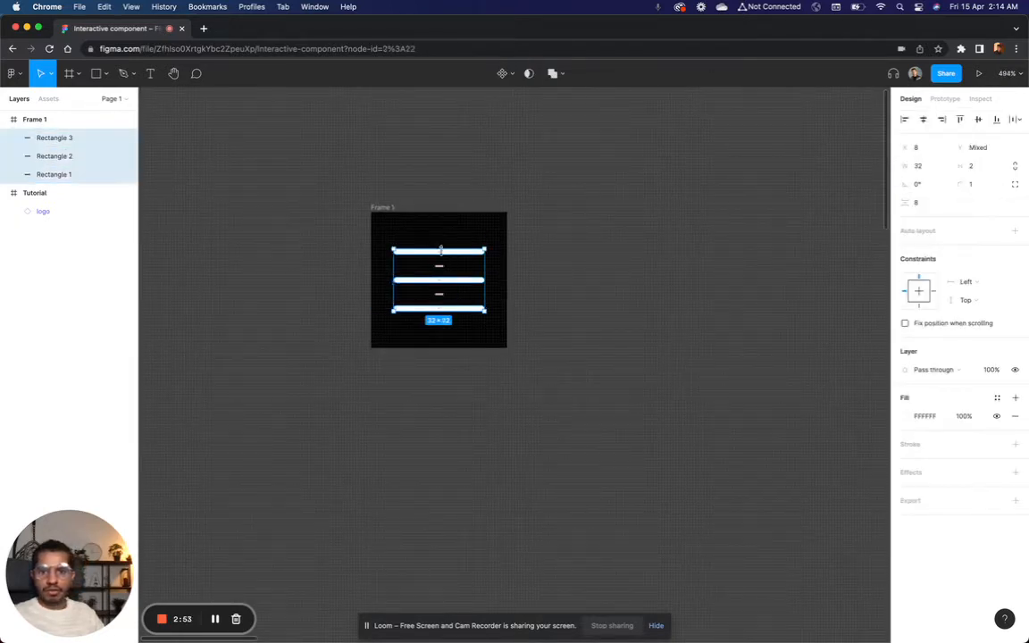
{"action": "key", "text": "super+g"}
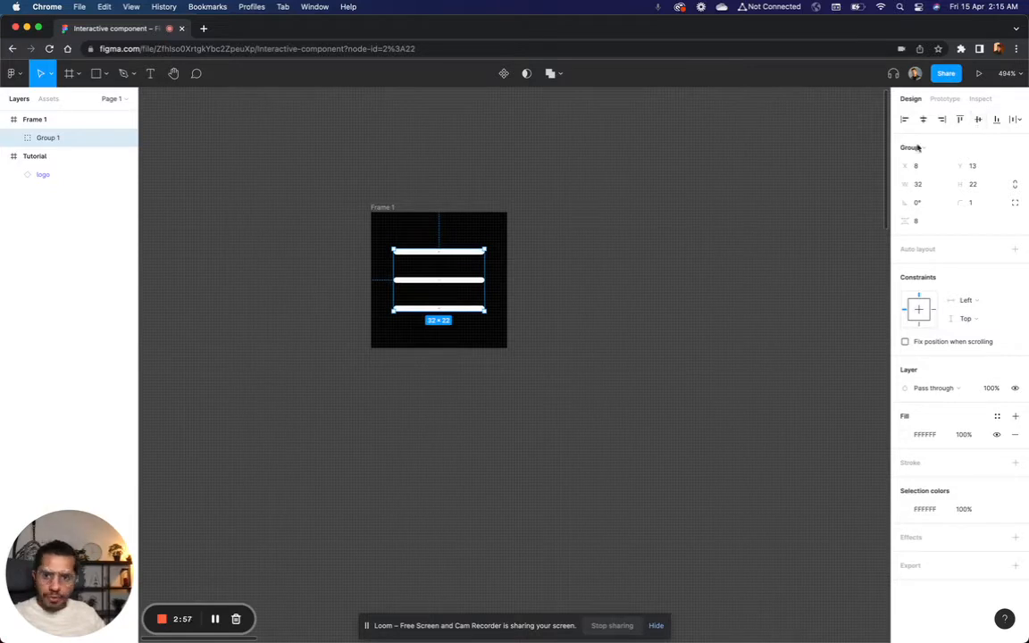
{"action": "key", "text": "alt"}
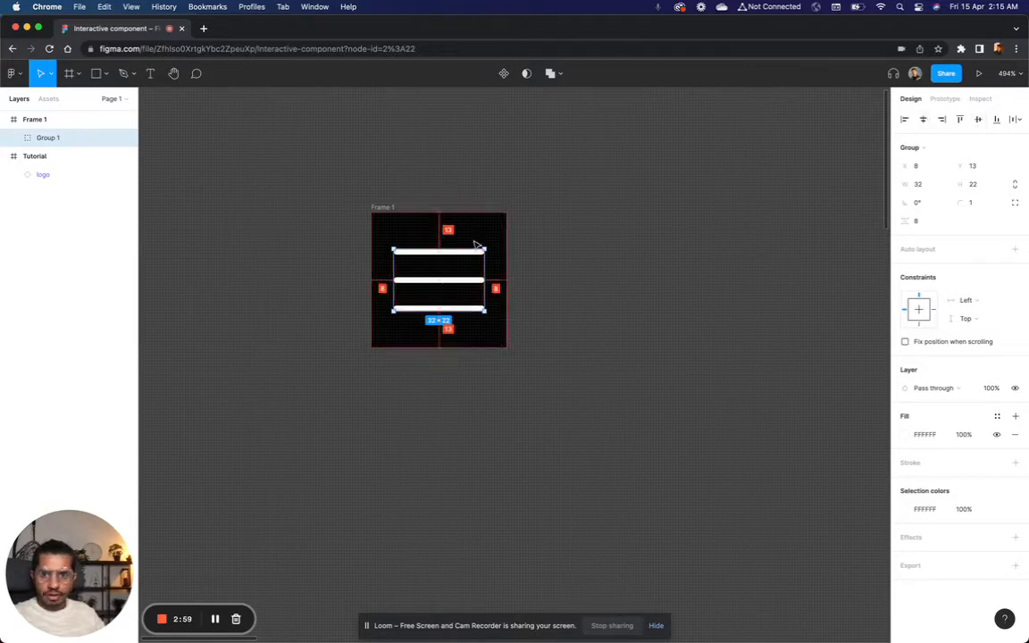
Step: Rename the hamburger icon frame to menu and turn it into a component
{"action": "left_click", "coordinate": [584, 243]}
{"action": "scroll", "coordinate": [584, 242], "scroll_direction": "down", "scroll_amount": 5}
{"action": "scroll", "coordinate": [585, 243], "scroll_direction": "right", "scroll_amount": 3}
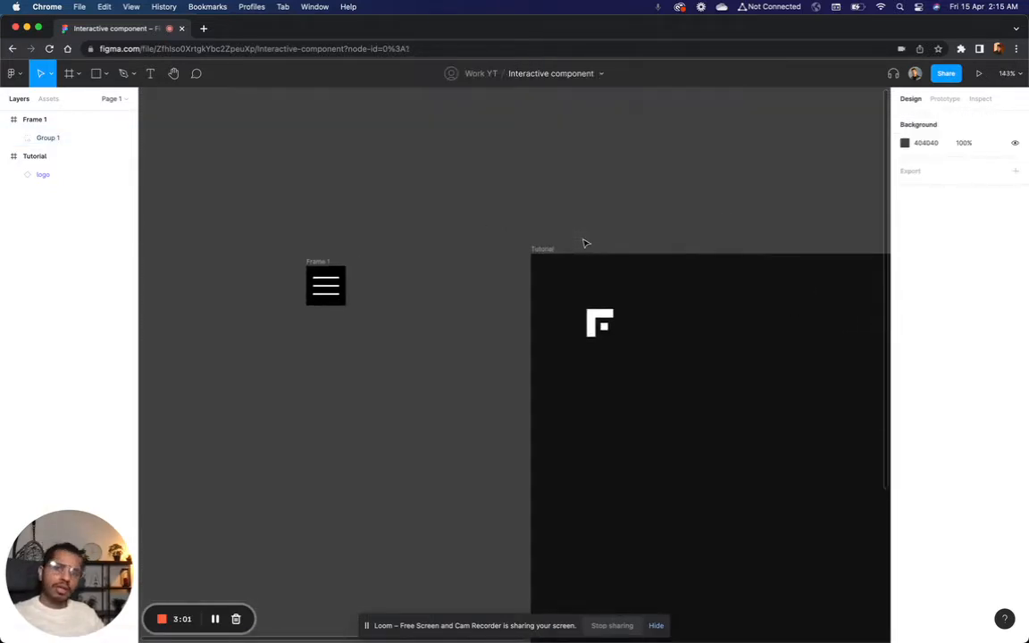
{"action": "scroll", "coordinate": [585, 243], "scroll_direction": "right", "scroll_amount": 3}
{"action": "scroll", "coordinate": [585, 242], "scroll_direction": "up", "scroll_amount": 1}
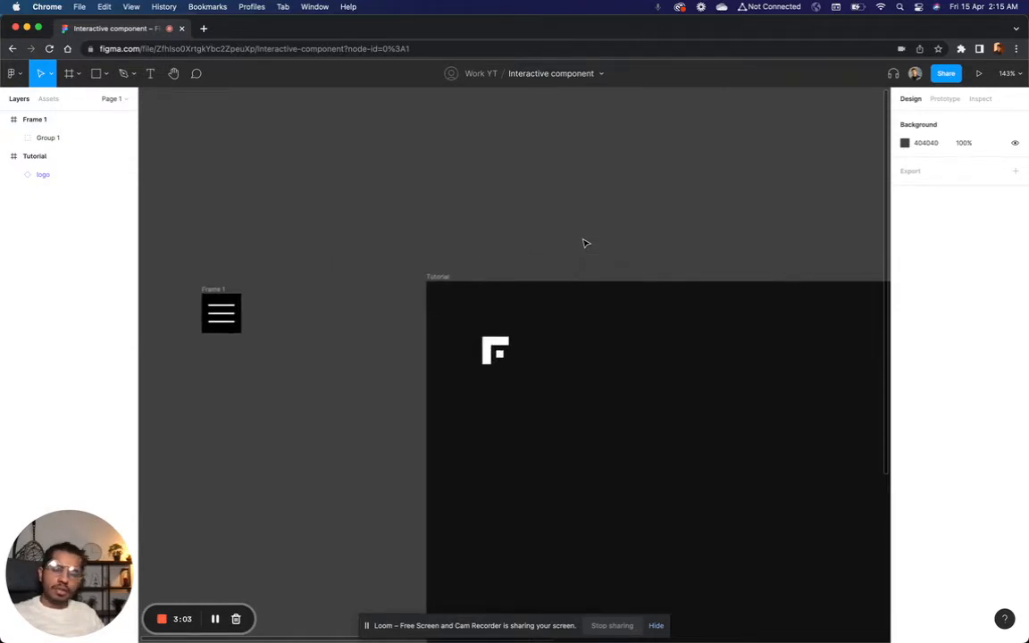
{"action": "left_click", "coordinate": [216, 290]}
{"action": "double_click", "coordinate": [34, 122]}
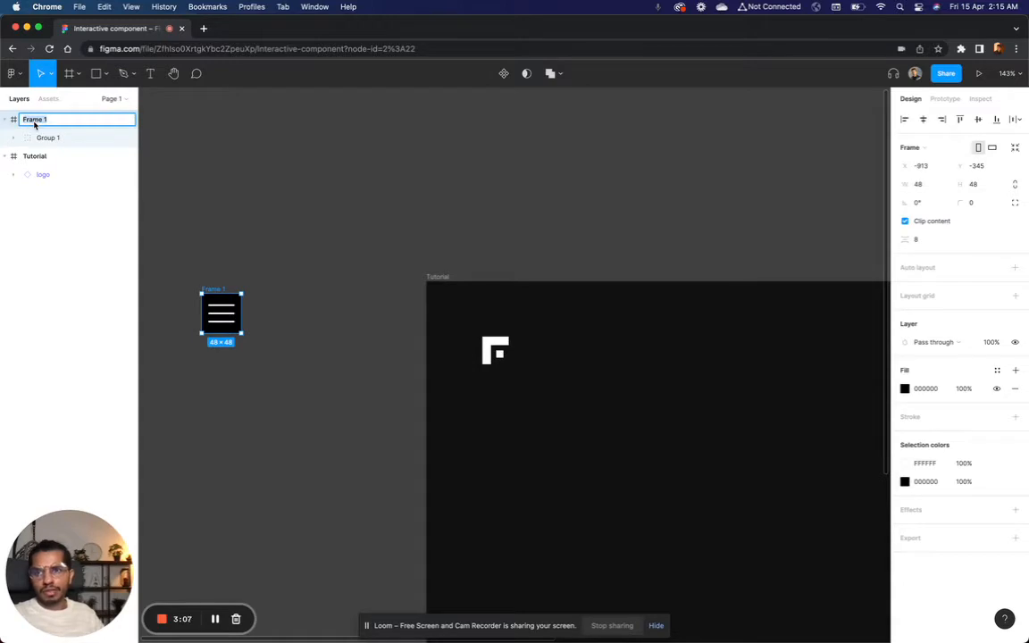
{"action": "type", "text": "me"}
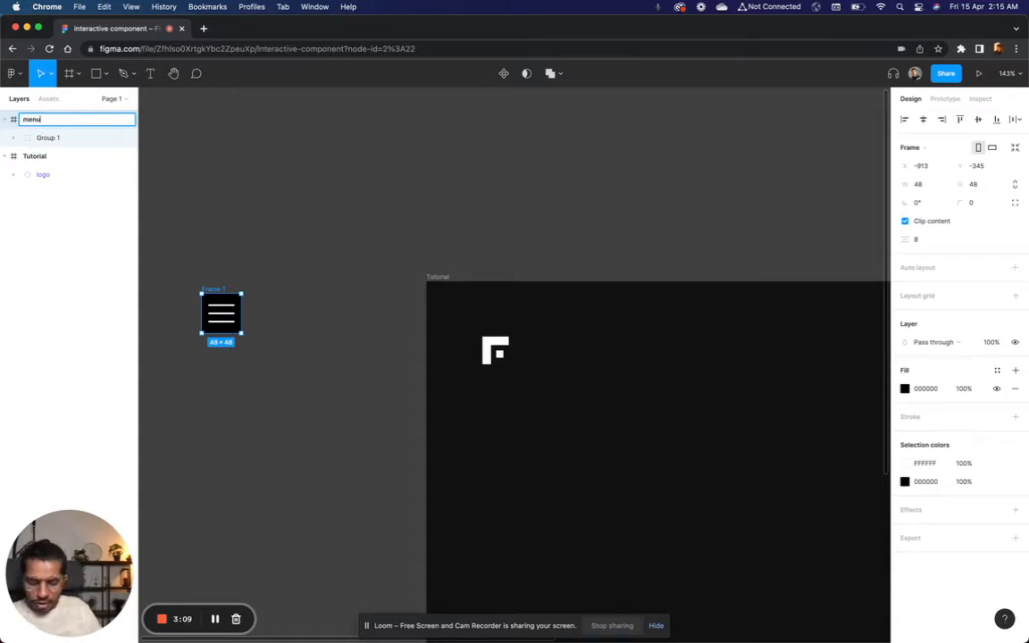
{"action": "type", "text": "nu"}
{"action": "key", "text": "Return"}
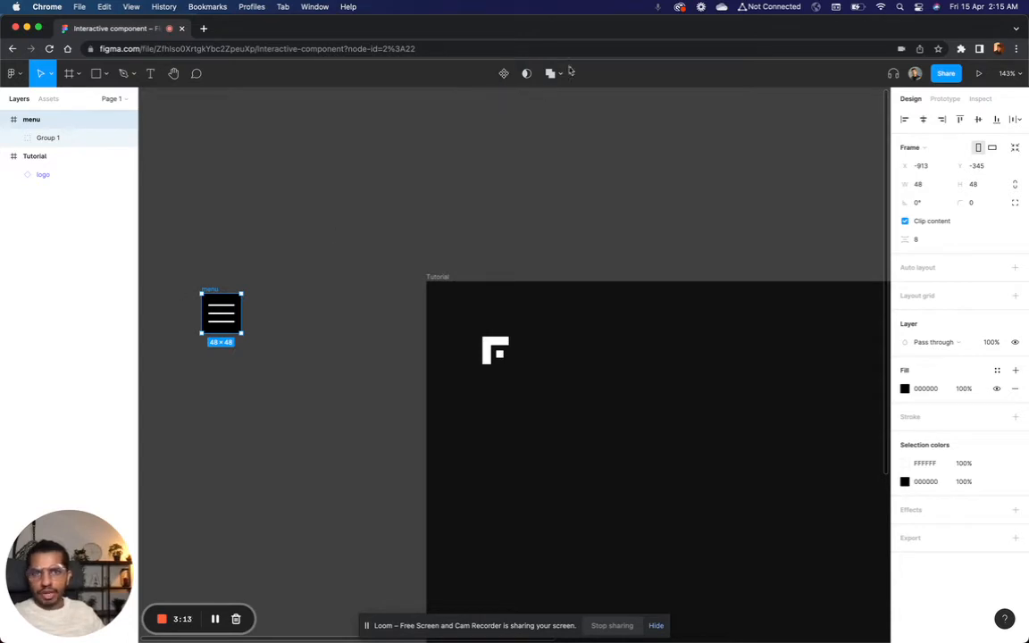
{"action": "left_click", "coordinate": [505, 75]}
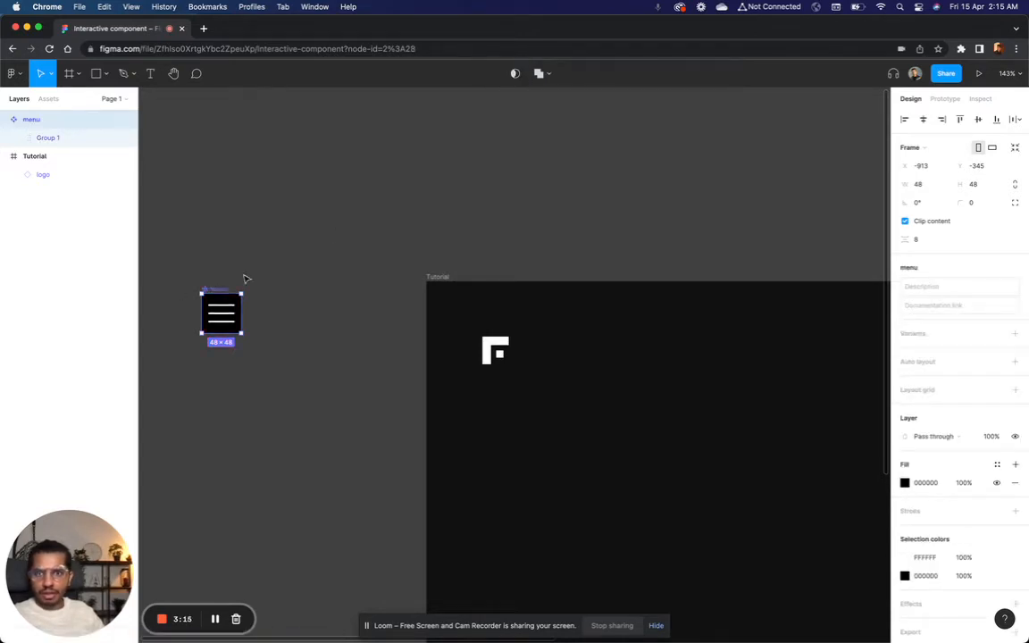
{"action": "left_click", "coordinate": [278, 325]}
Step: Place an instance of the local menu component in the upper right part of the Tutorial frame, at about X 902, Y 67
{"action": "left_click", "coordinate": [49, 98]}
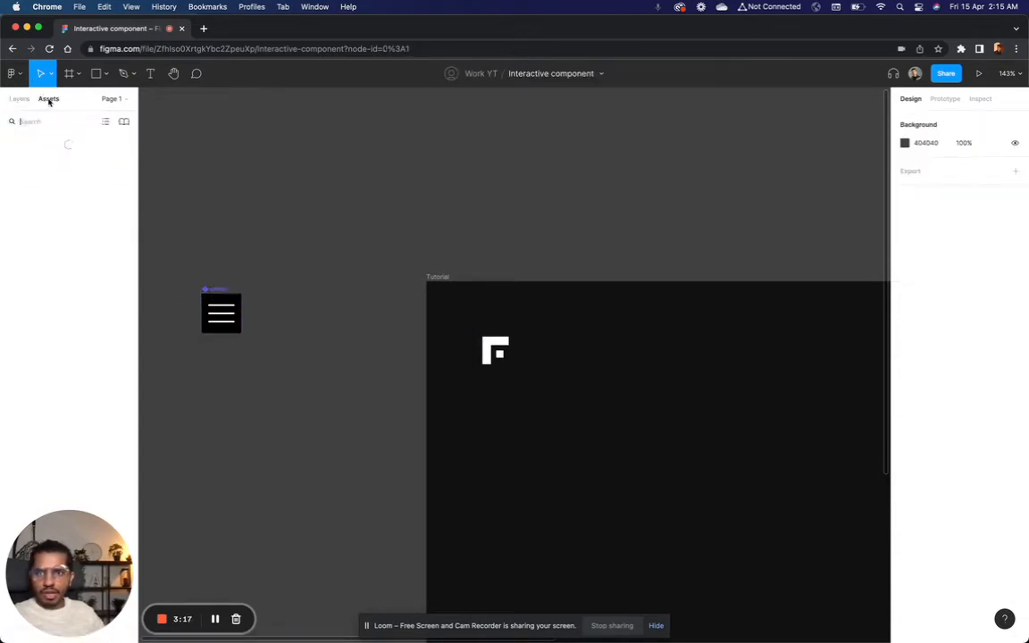
{"action": "scroll", "coordinate": [297, 184], "scroll_direction": "right", "scroll_amount": 5}
{"action": "scroll", "coordinate": [296, 184], "scroll_direction": "down", "scroll_amount": 2}
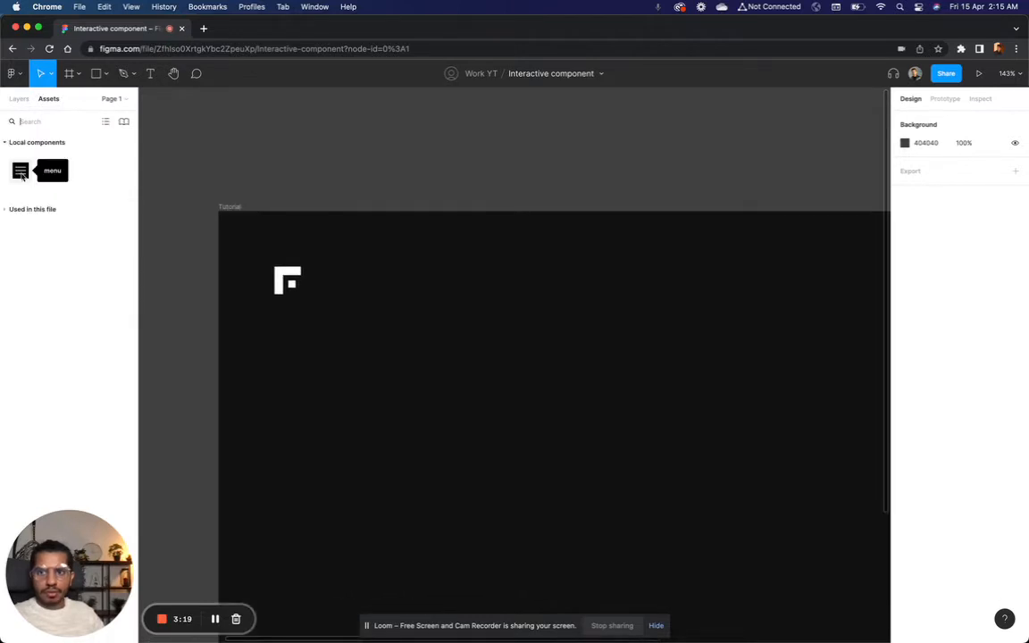
{"action": "left_click_drag", "start_coordinate": [21, 170], "coordinate": [637, 306]}
{"action": "scroll", "coordinate": [638, 309], "scroll_direction": "right", "scroll_amount": 5}
{"action": "left_click", "coordinate": [639, 322]}
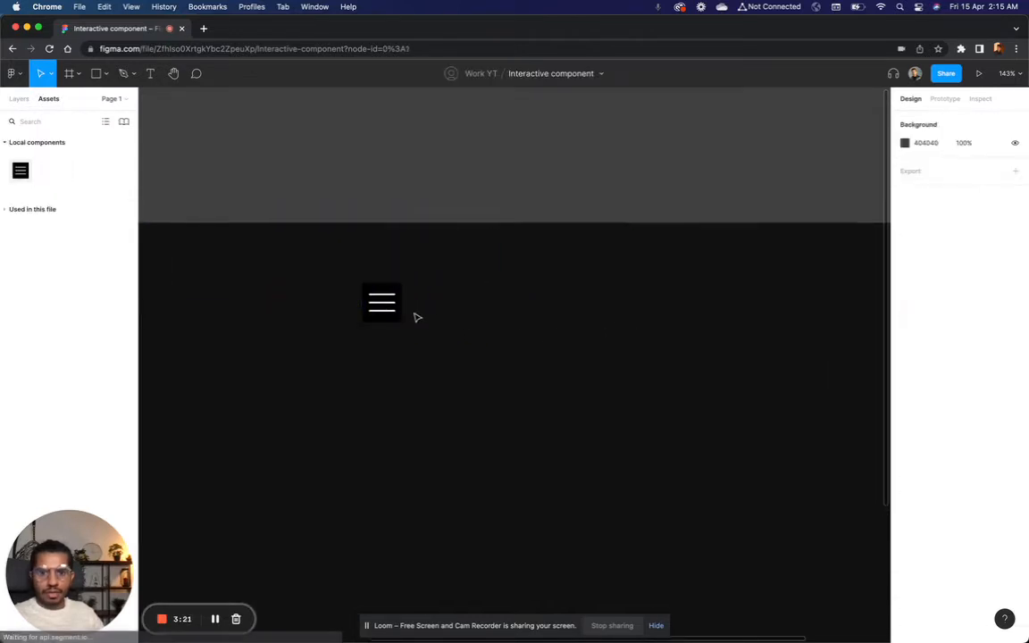
{"action": "left_click_drag", "start_coordinate": [391, 315], "coordinate": [740, 310]}
{"action": "scroll", "coordinate": [741, 310], "scroll_direction": "down", "scroll_amount": 5}
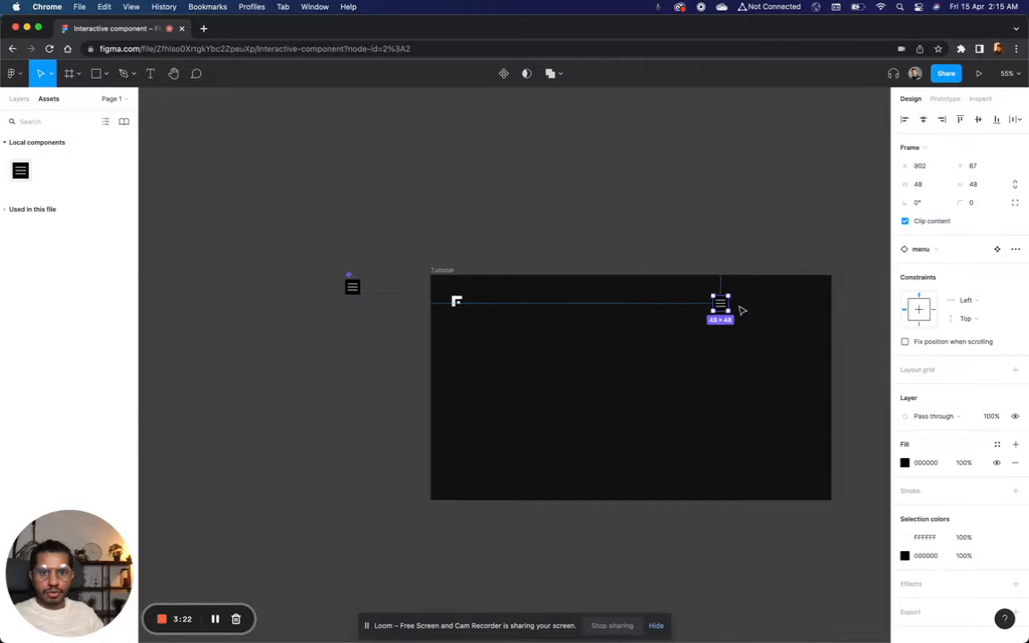
Step: Align the menu instance with the logo at Y 60 and move it toward the Tutorial frame's right edge, 1064 from the logo
{"action": "left_click", "coordinate": [468, 297], "text": "shift"}
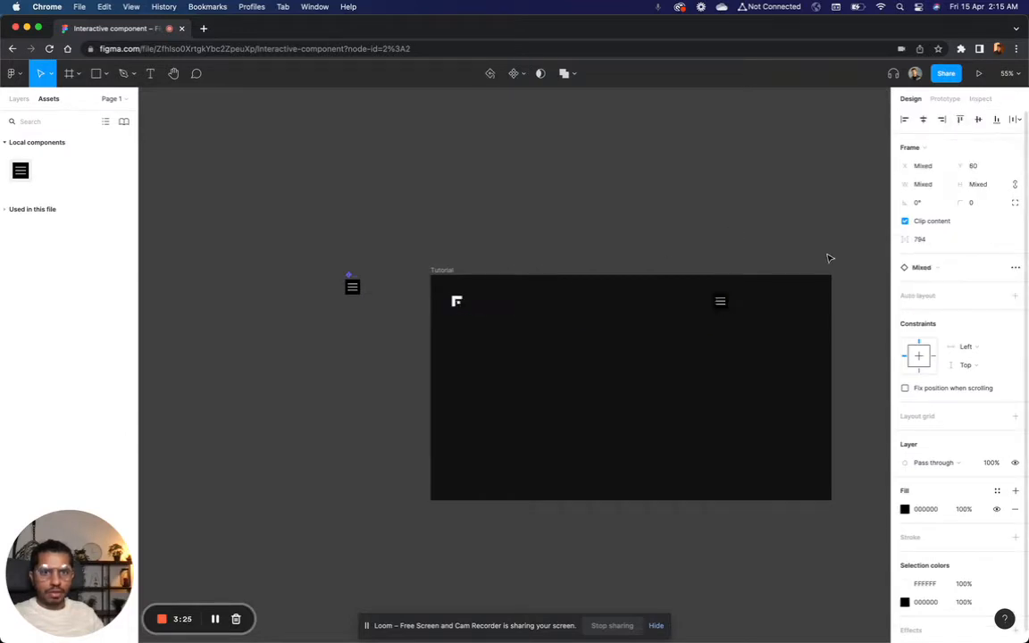
{"action": "left_click", "coordinate": [785, 273]}
{"action": "left_click_drag", "start_coordinate": [720, 301], "coordinate": [824, 308]}
{"action": "left_click_drag", "start_coordinate": [826, 308], "coordinate": [823, 305]}
{"action": "left_click", "coordinate": [610, 227]}
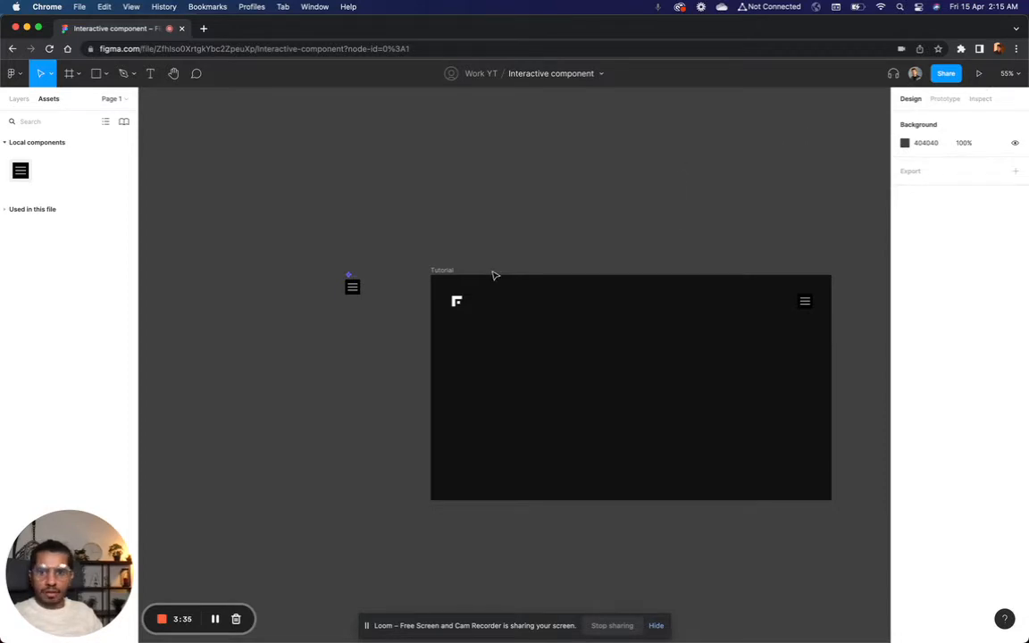
Step: Make the Tutorial frame the starting point of a prototype flow
{"action": "left_click", "coordinate": [446, 272]}
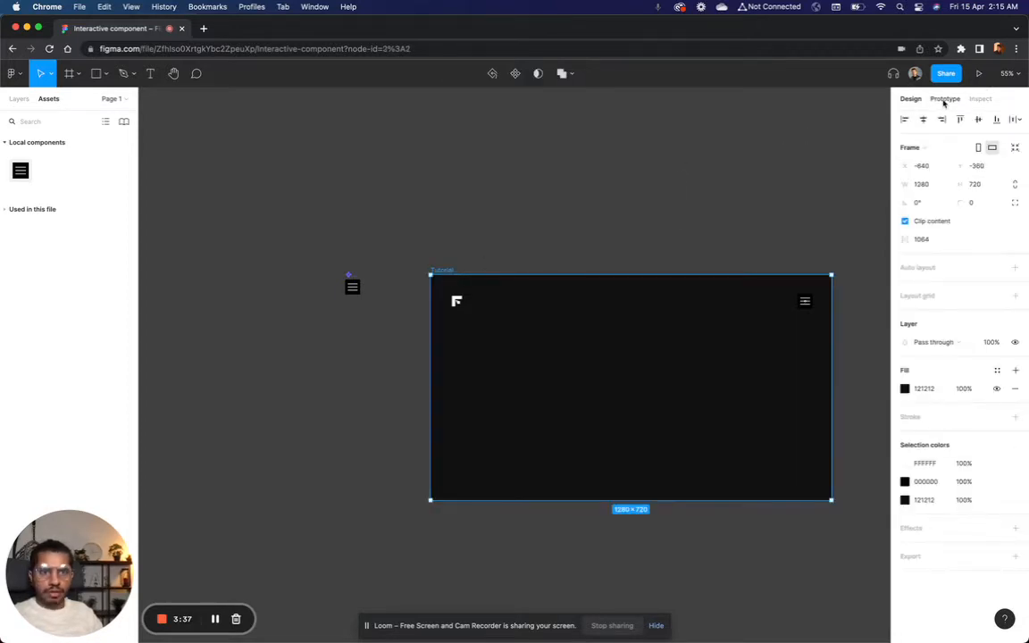
{"action": "left_click", "coordinate": [944, 99]}
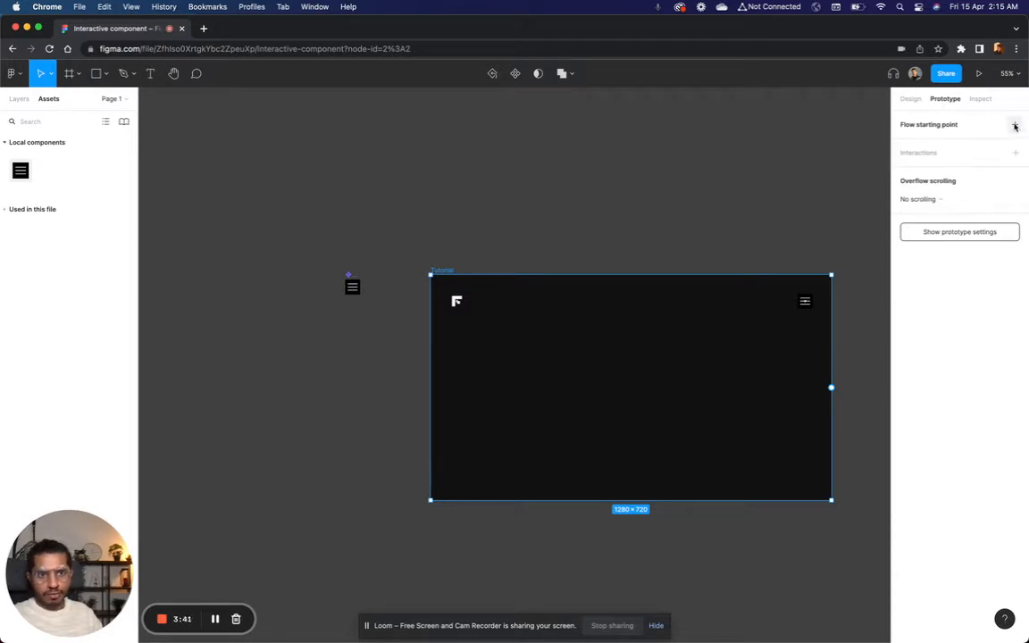
{"action": "left_click", "coordinate": [1014, 125]}
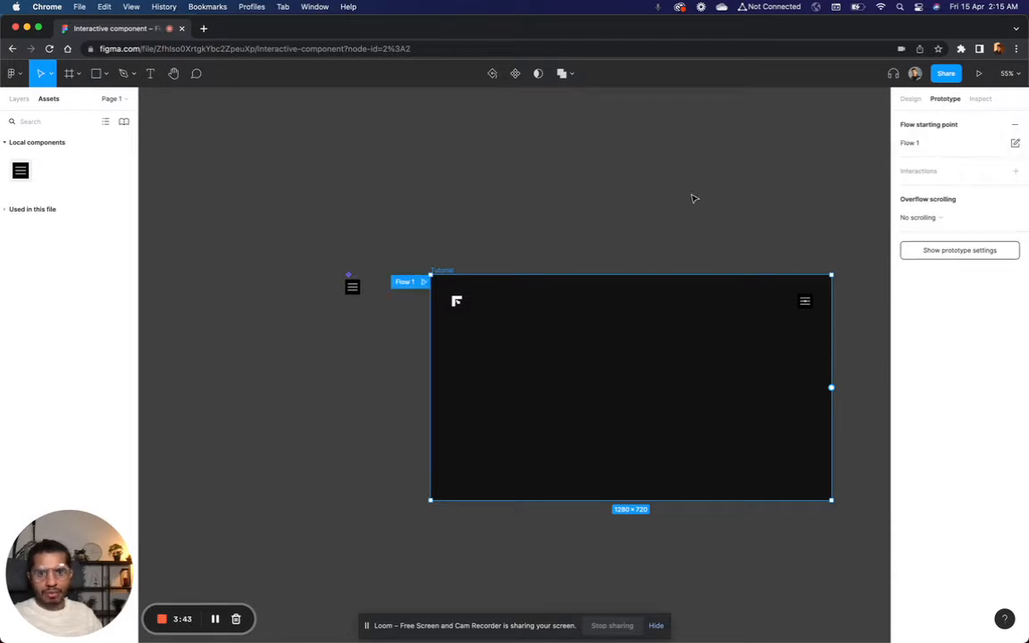
Step: Open the prototype preview of the Tutorial flow in its own browser tab and check how the logo and menu icon look
{"action": "left_click", "coordinate": [424, 283]}
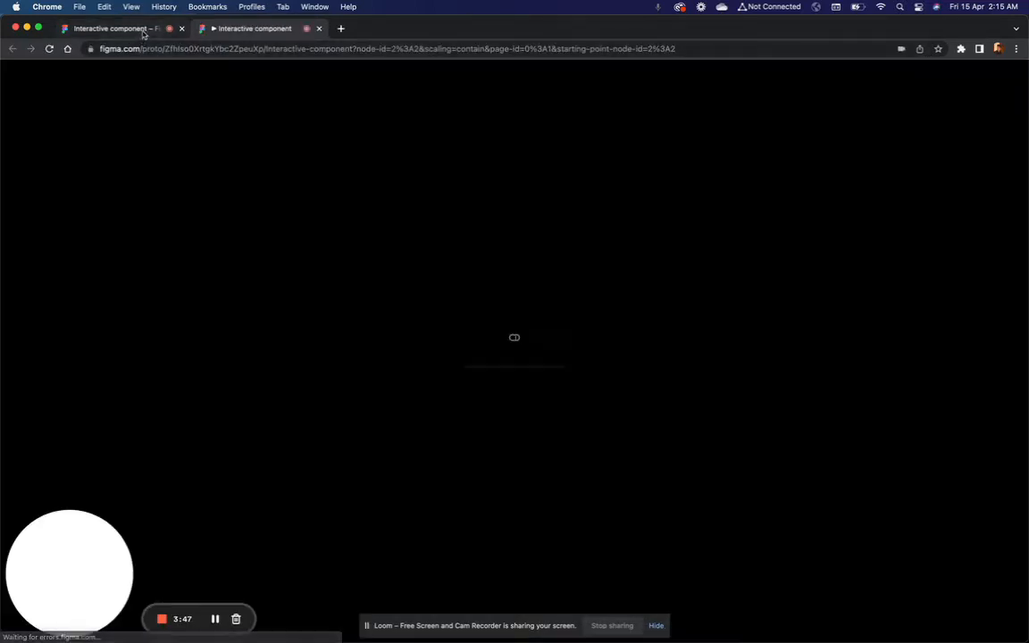
{"action": "left_click", "coordinate": [138, 29]}
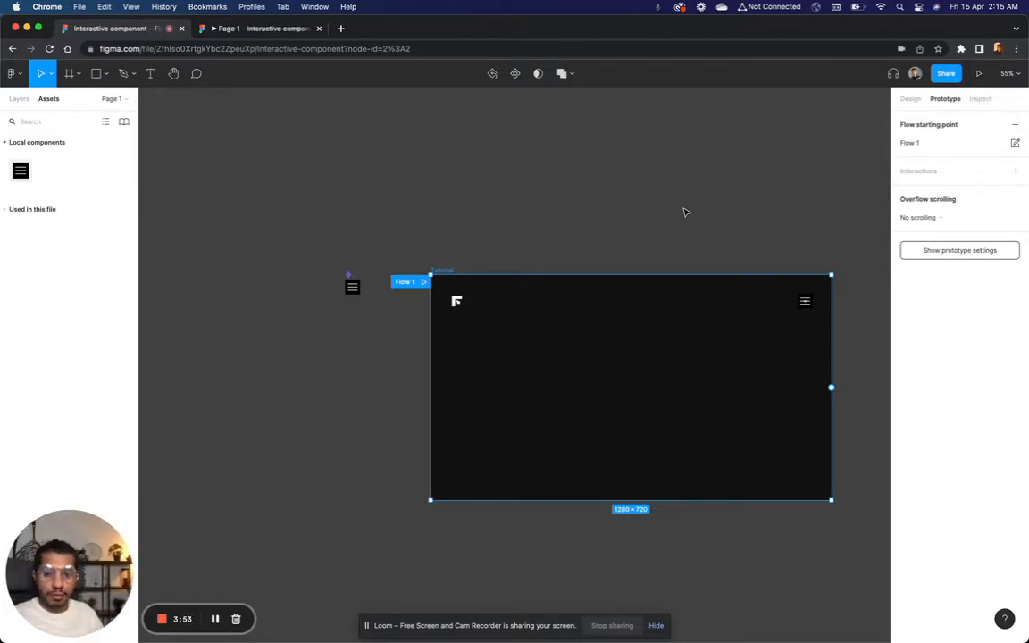
{"action": "scroll", "coordinate": [432, 295], "scroll_direction": "up", "scroll_amount": 5}
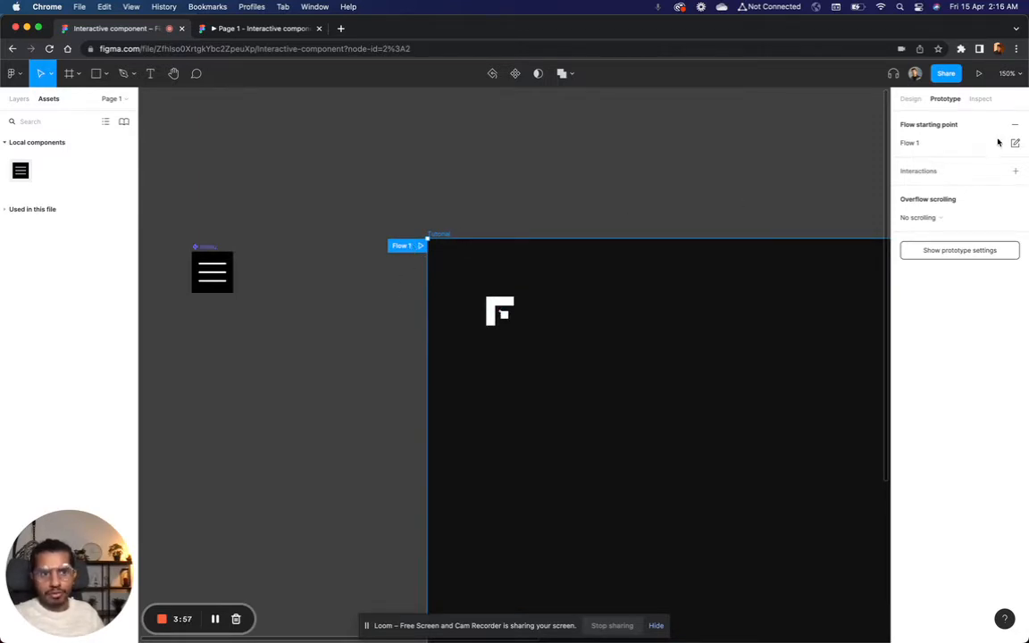
{"action": "left_click", "coordinate": [566, 137]}
{"action": "left_click", "coordinate": [248, 28]}
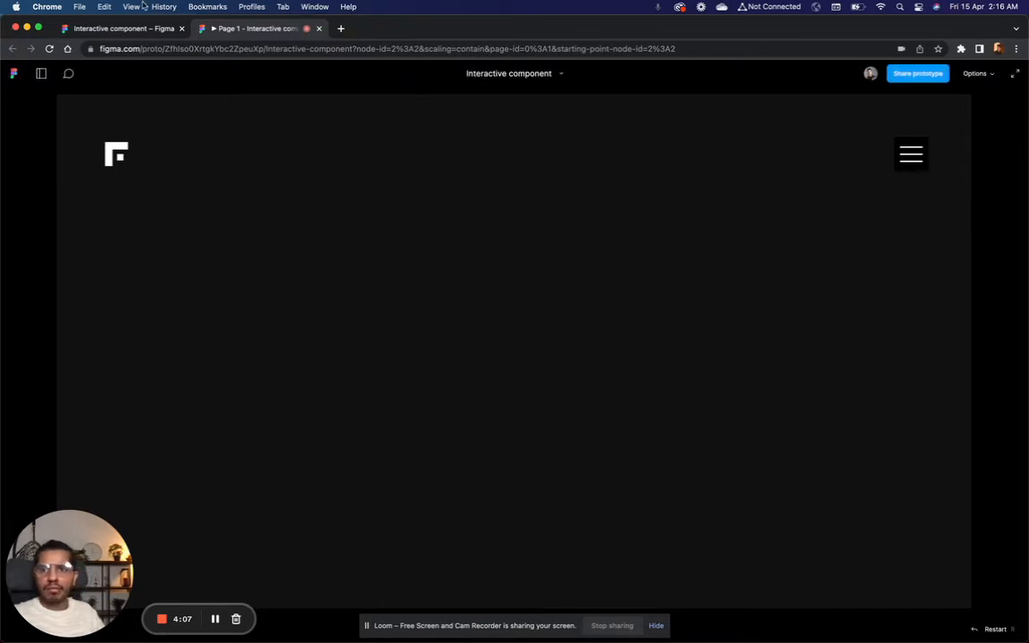
Step: Set the fill of the main menu component in the design file to 121212
{"action": "left_click", "coordinate": [127, 28]}
{"action": "scroll", "coordinate": [406, 266], "scroll_direction": "up", "scroll_amount": 5}
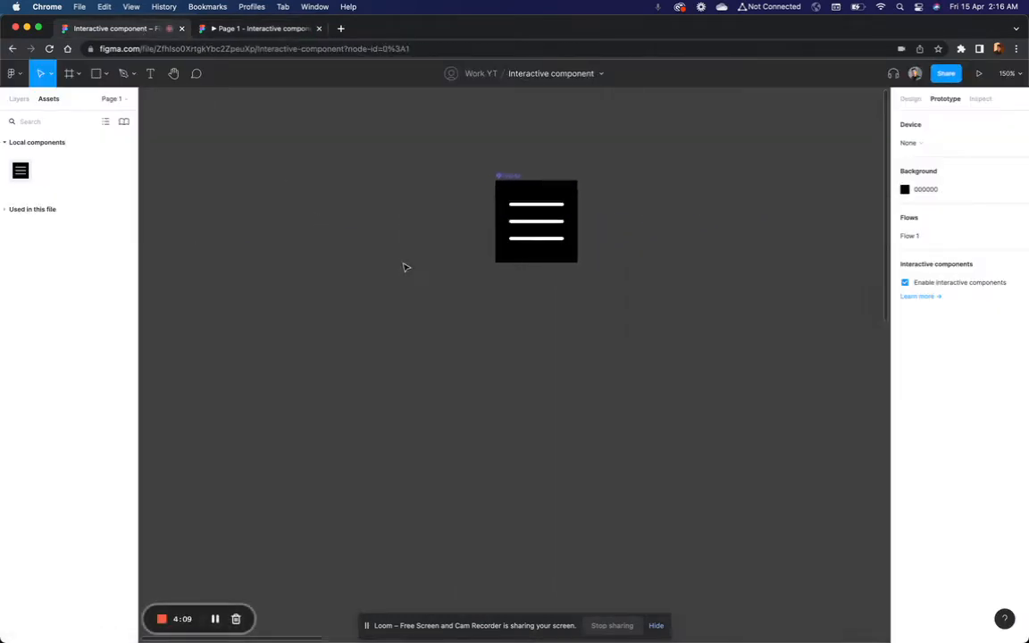
{"action": "scroll", "coordinate": [406, 267], "scroll_direction": "right", "scroll_amount": 3}
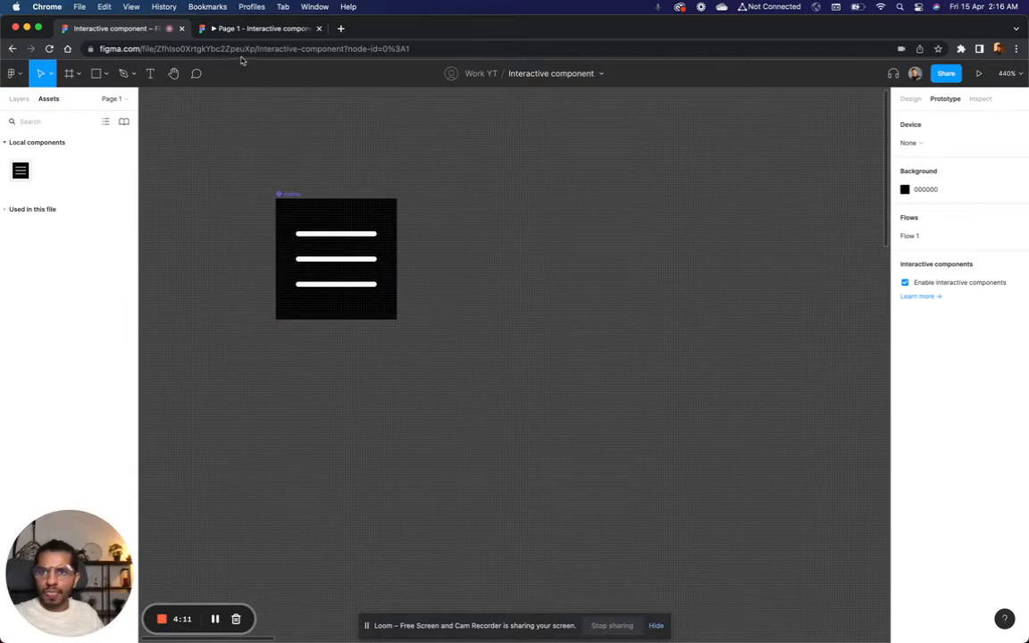
{"action": "left_click", "coordinate": [225, 30]}
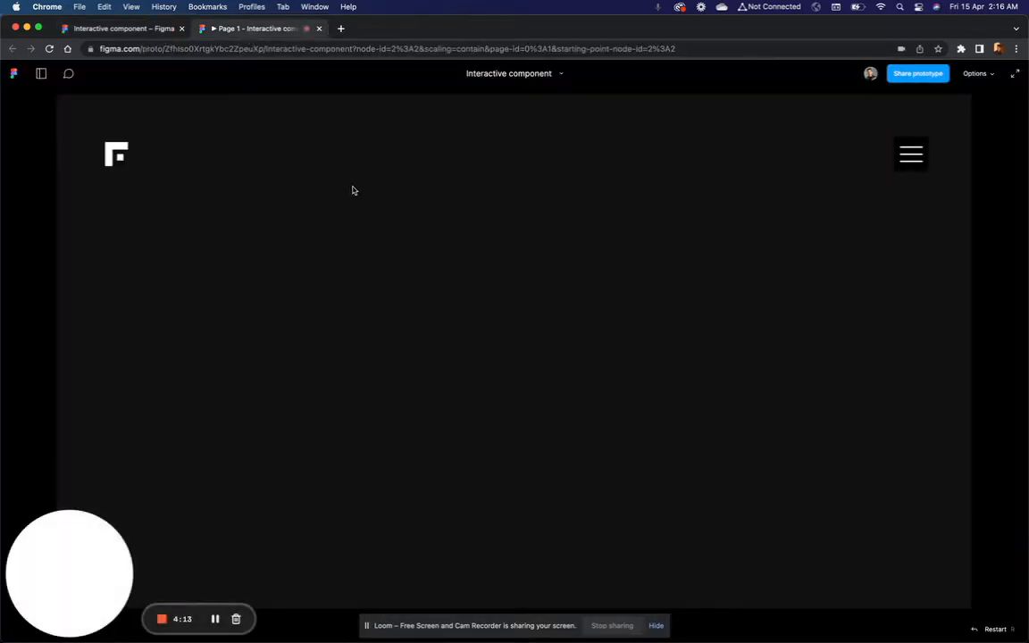
{"action": "left_click", "coordinate": [138, 30]}
{"action": "left_click", "coordinate": [290, 194]}
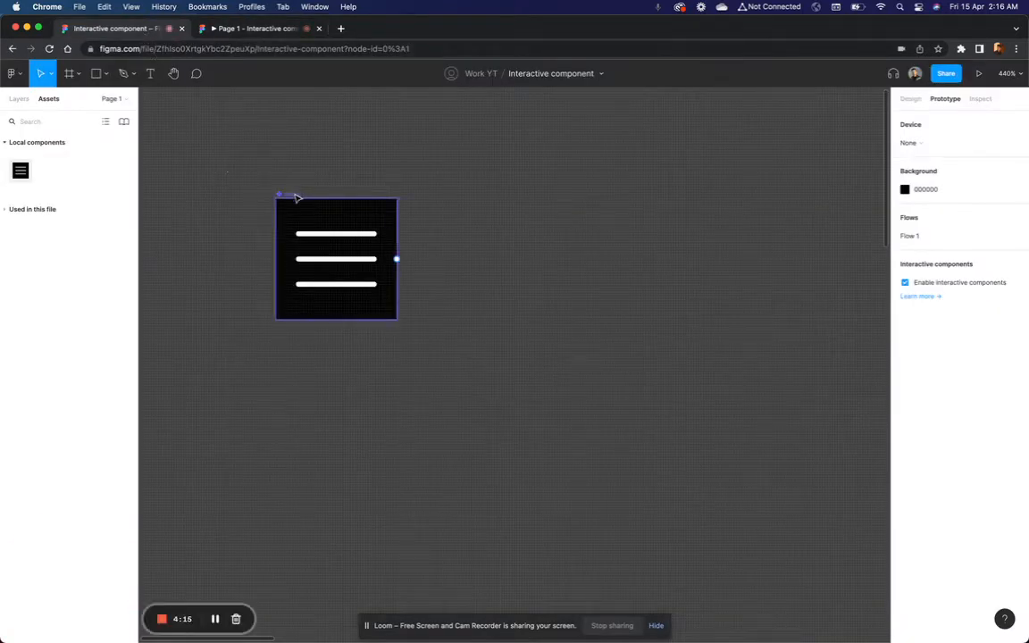
{"action": "left_click", "coordinate": [910, 99]}
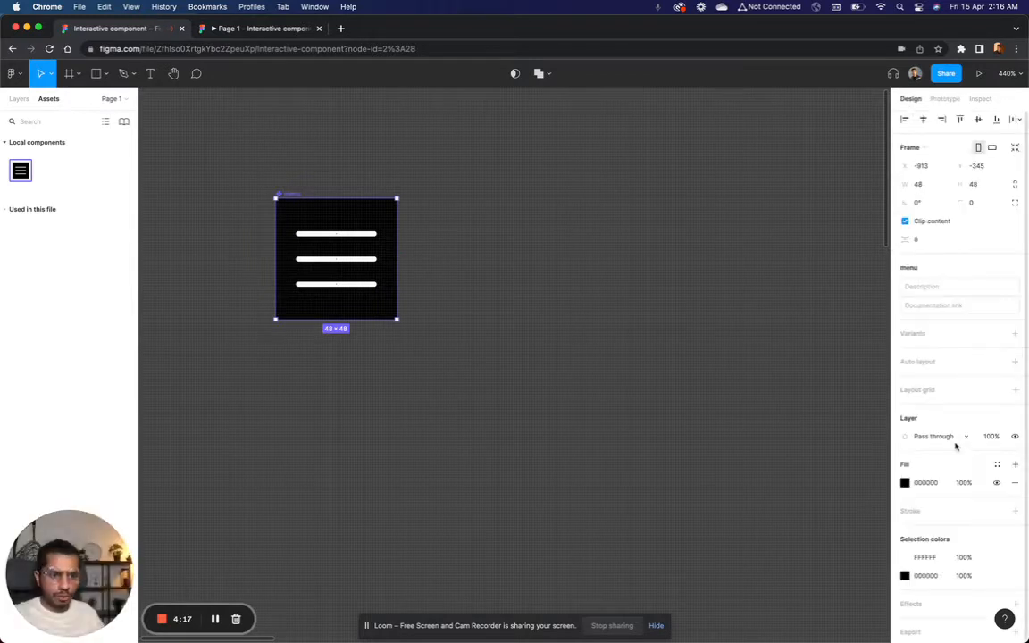
{"action": "left_click", "coordinate": [927, 484]}
{"action": "type", "text": "6"}
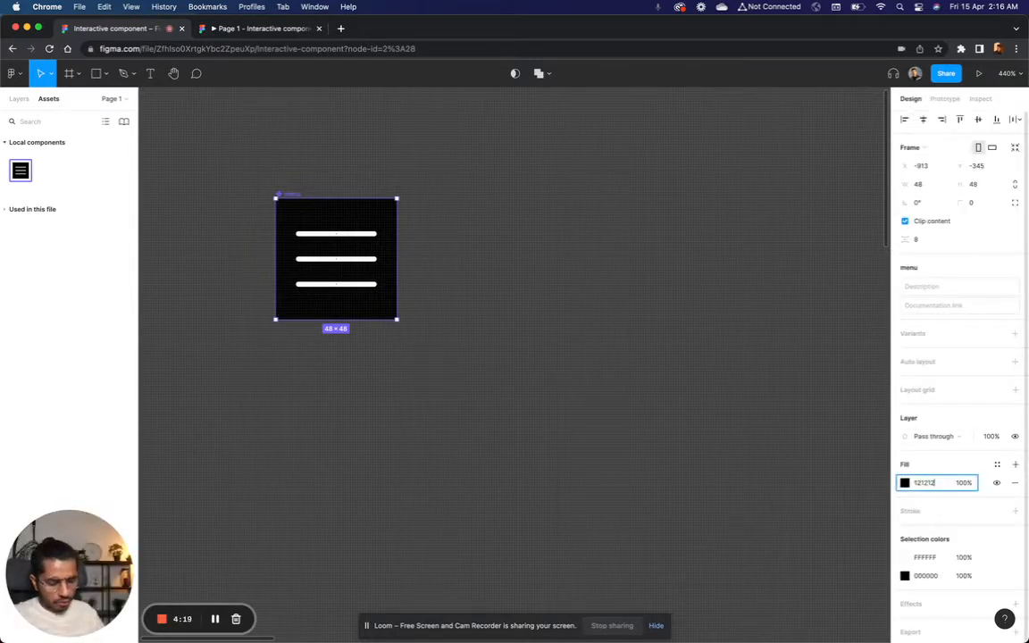
{"action": "key", "text": "Return"}
{"action": "left_click", "coordinate": [725, 298]}
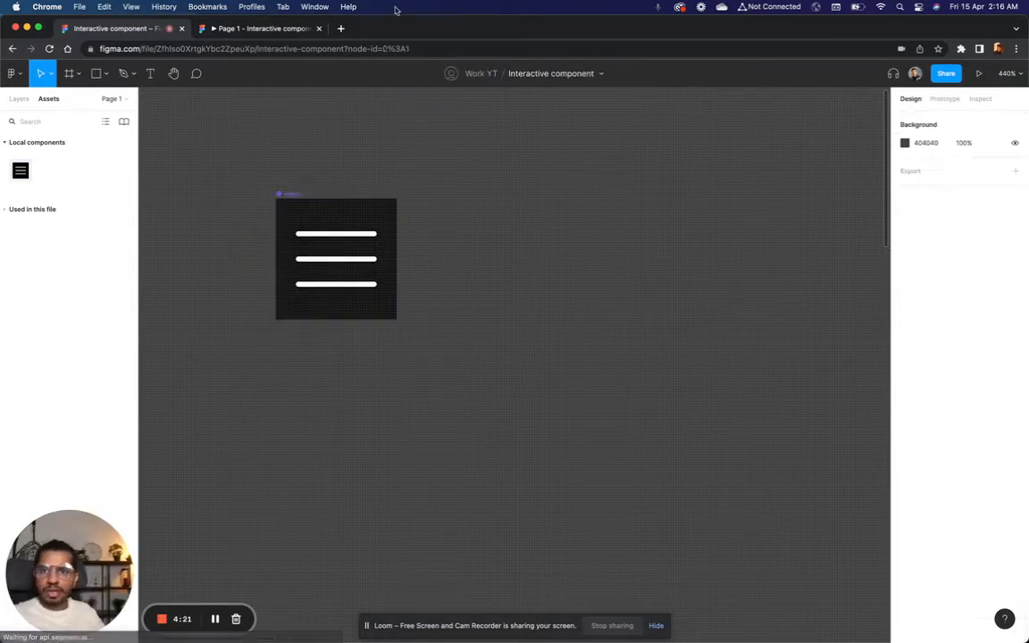
Step: Check in the prototype preview how the menu icon blends with the Tutorial frame's background
{"action": "left_click", "coordinate": [287, 30]}
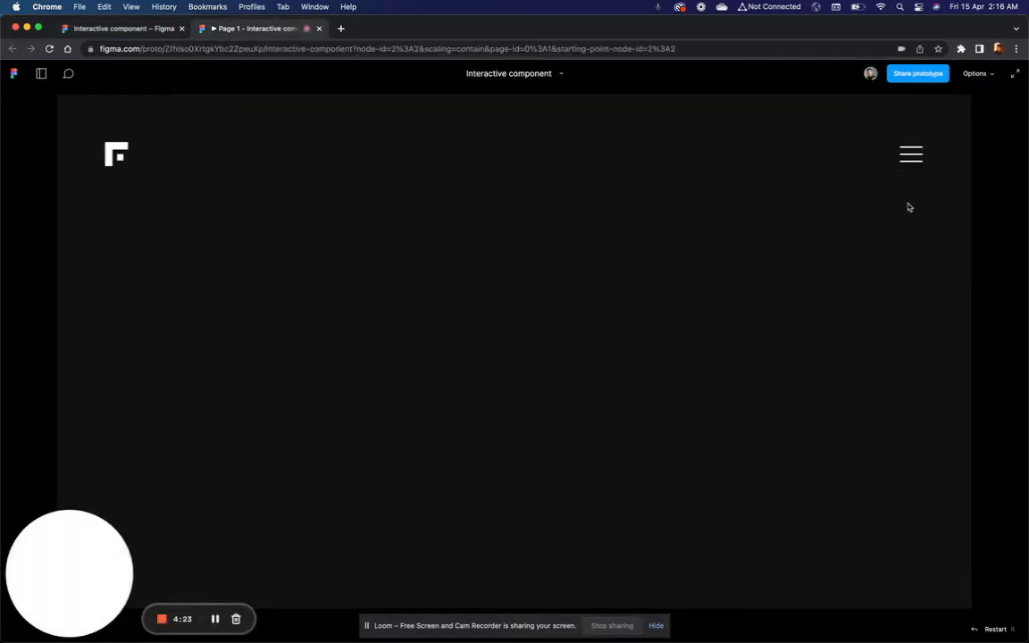
{"action": "left_click", "coordinate": [78, 28]}
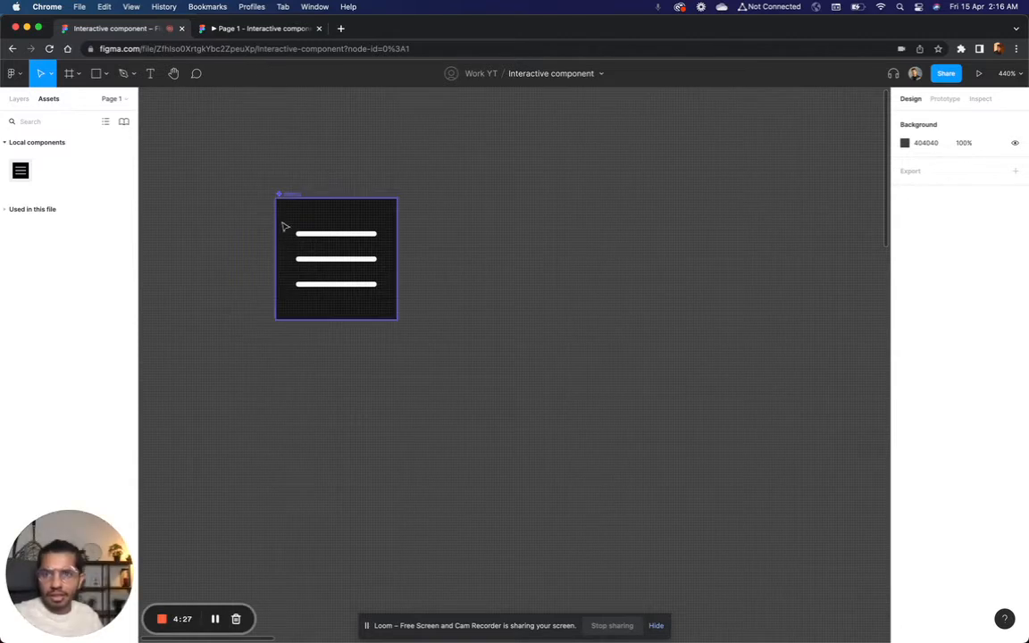
{"action": "left_click", "coordinate": [266, 32]}
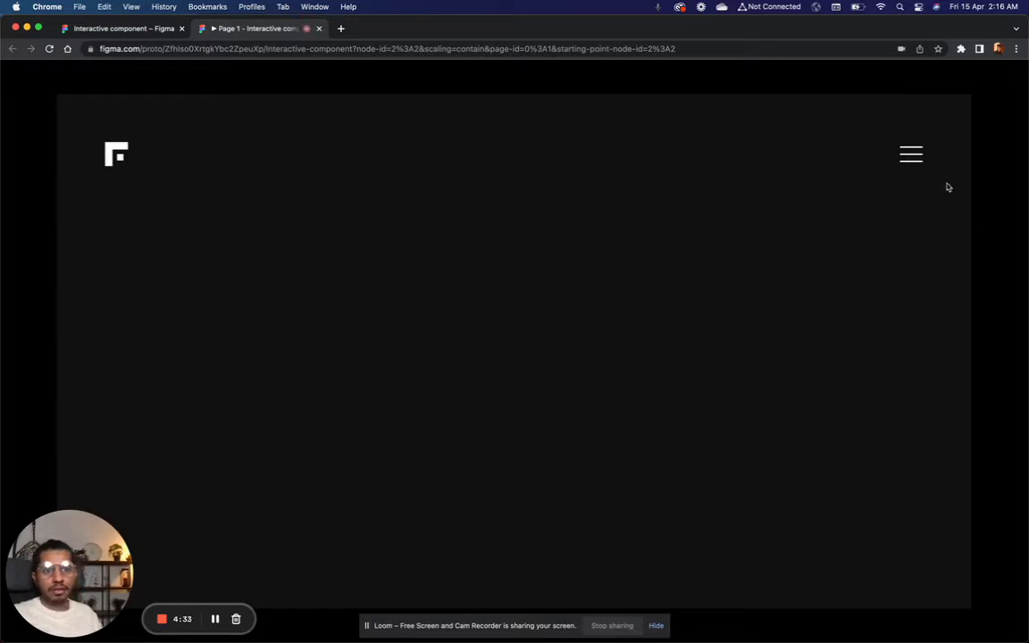
Step: Add a second variant to the main menu component in the design file and name it Hover
{"action": "left_click", "coordinate": [127, 28]}
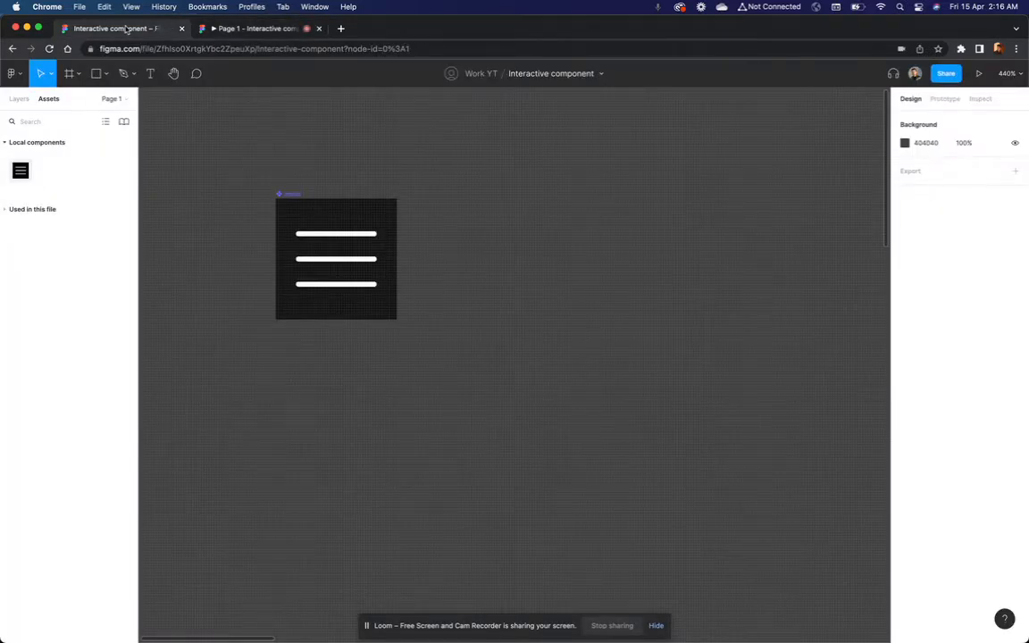
{"action": "scroll", "coordinate": [475, 234], "scroll_direction": "left", "scroll_amount": 5}
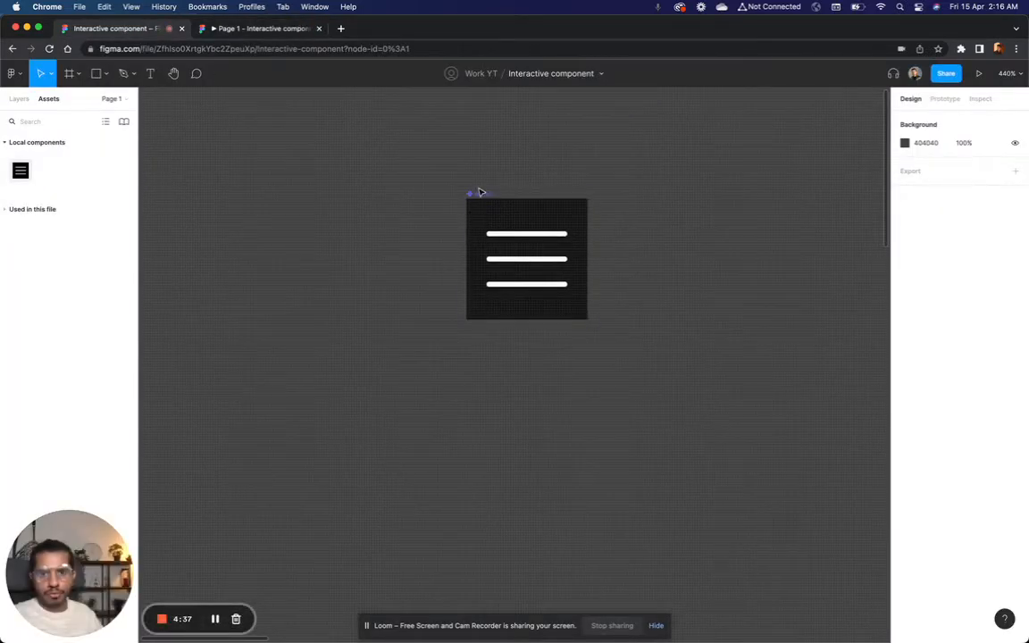
{"action": "left_click", "coordinate": [480, 192]}
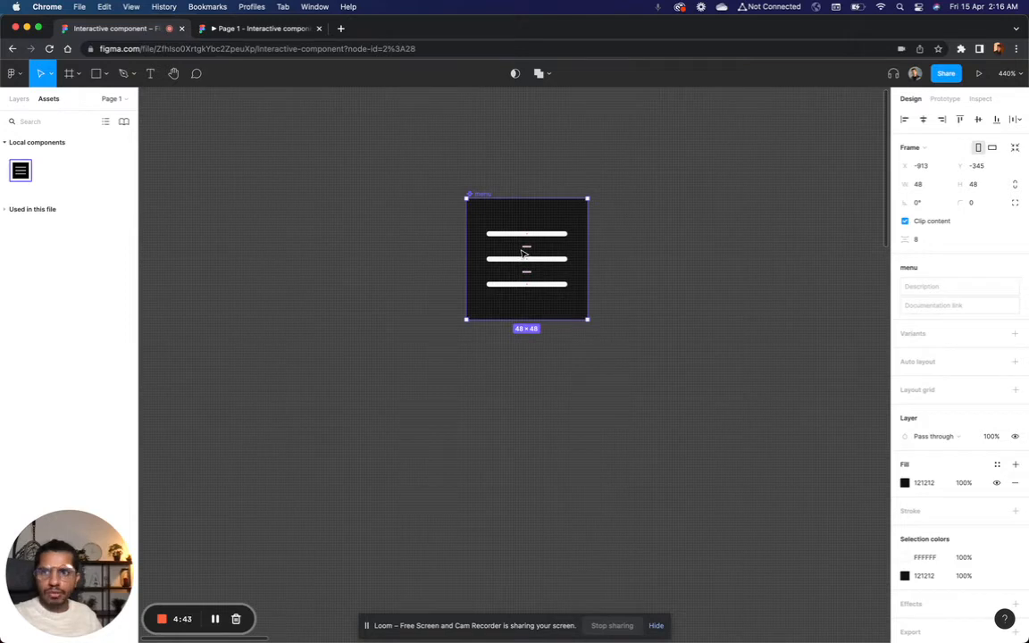
{"action": "left_click", "coordinate": [16, 99]}
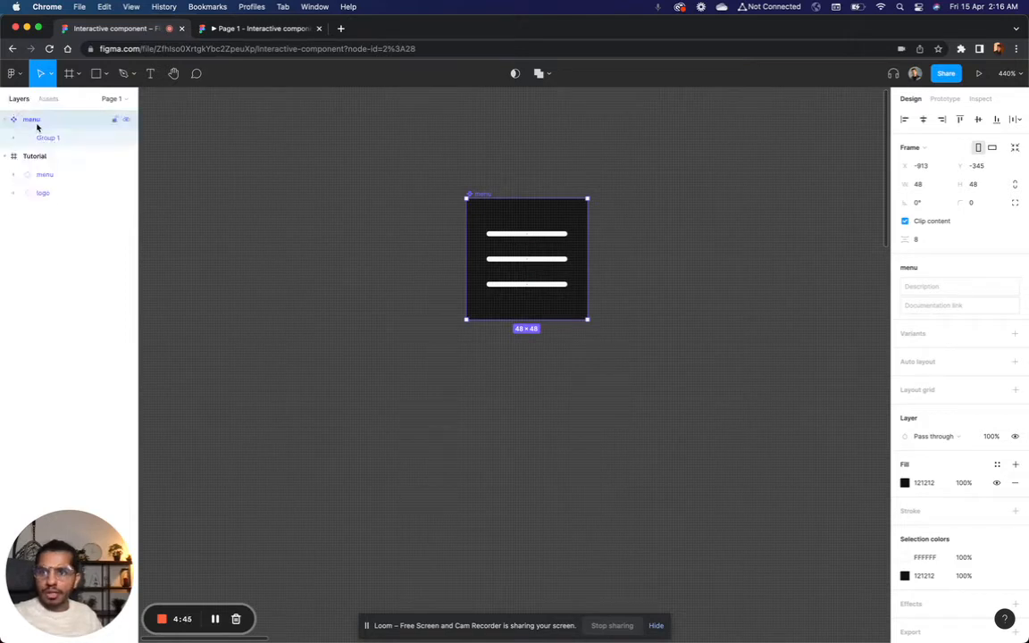
{"action": "left_click", "coordinate": [1015, 334]}
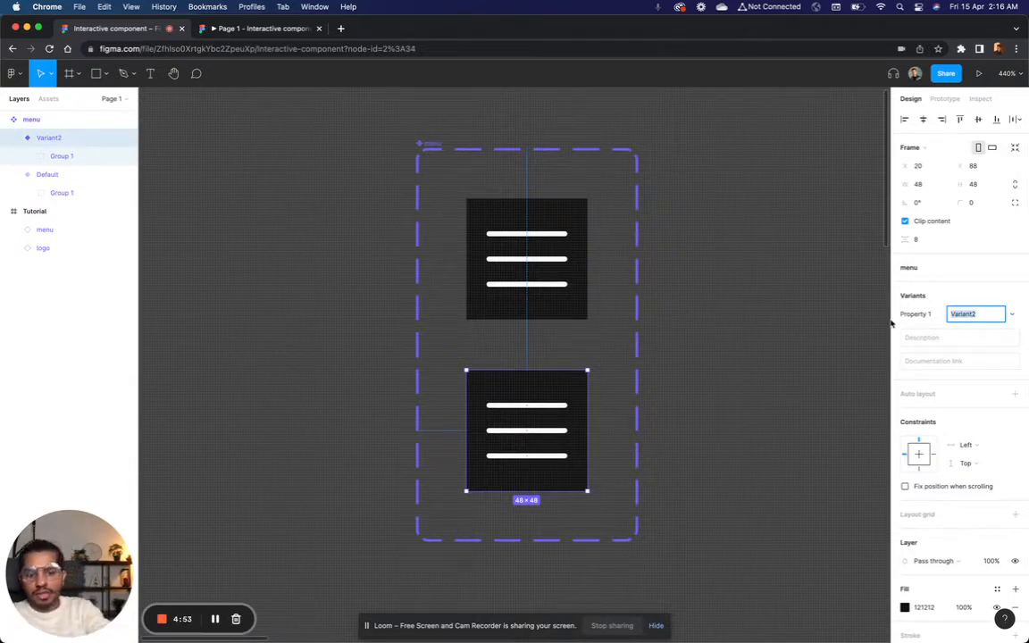
{"action": "type", "text": "H"}
{"action": "type", "text": "omver"}
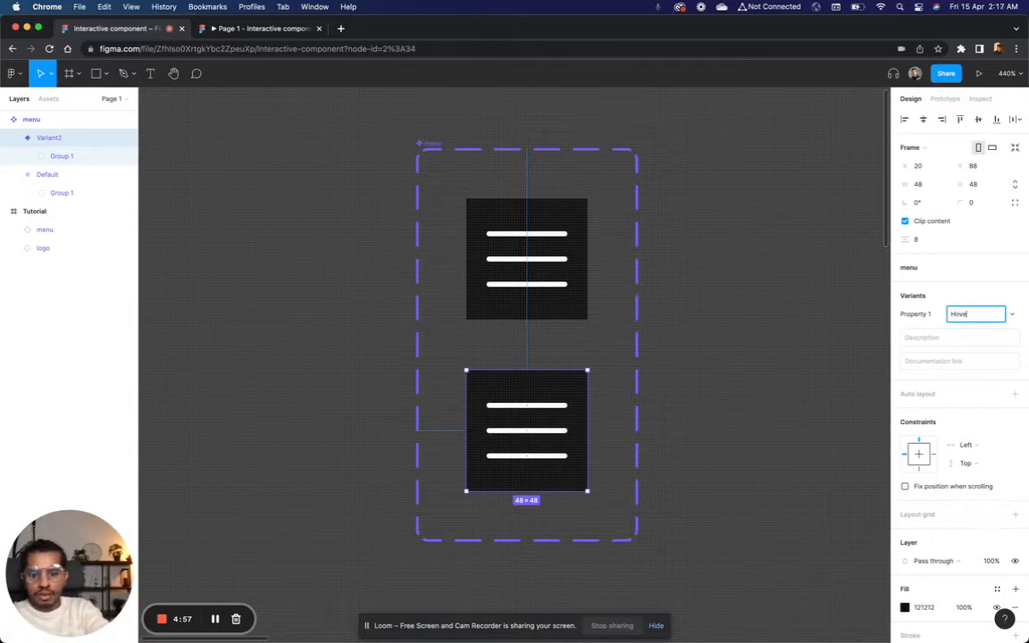
{"action": "key", "text": "Return"}
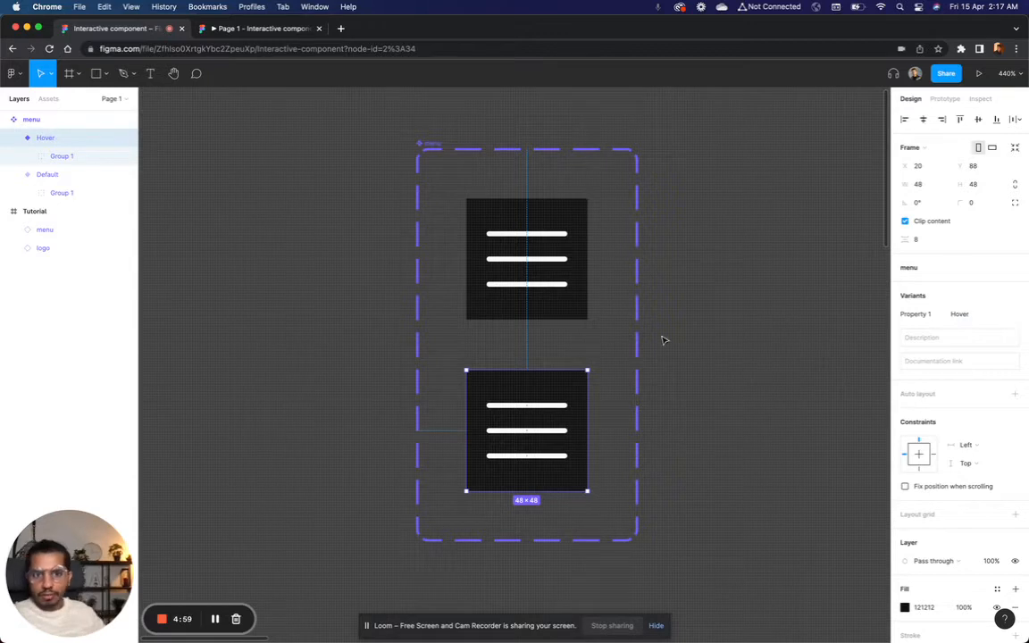
Step: Rename the component set that holds the Default and Hover variants as Icon
{"action": "left_click", "coordinate": [525, 277]}
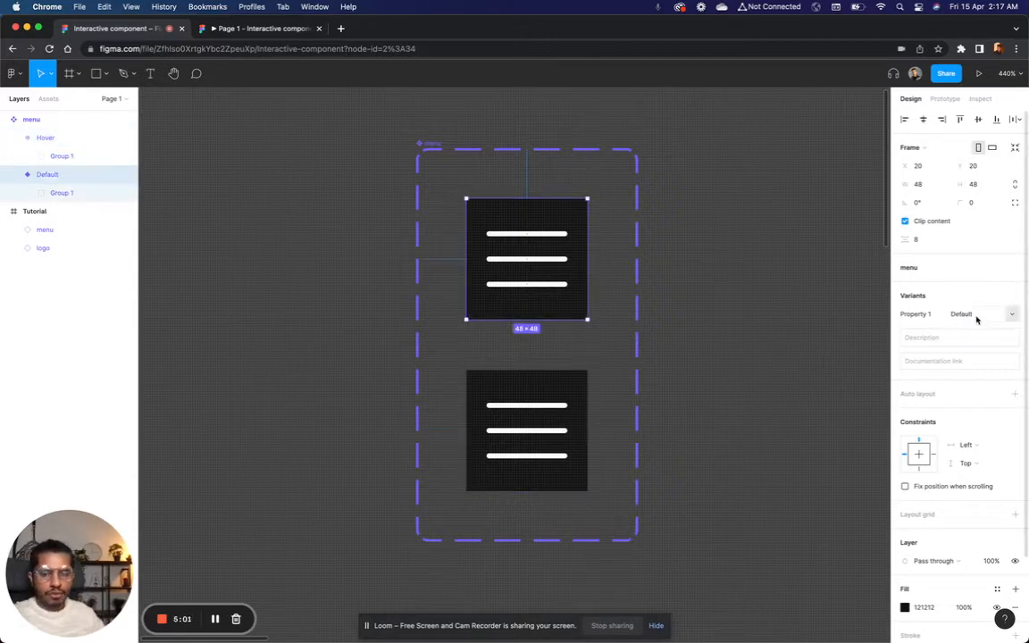
{"action": "left_click", "coordinate": [661, 326]}
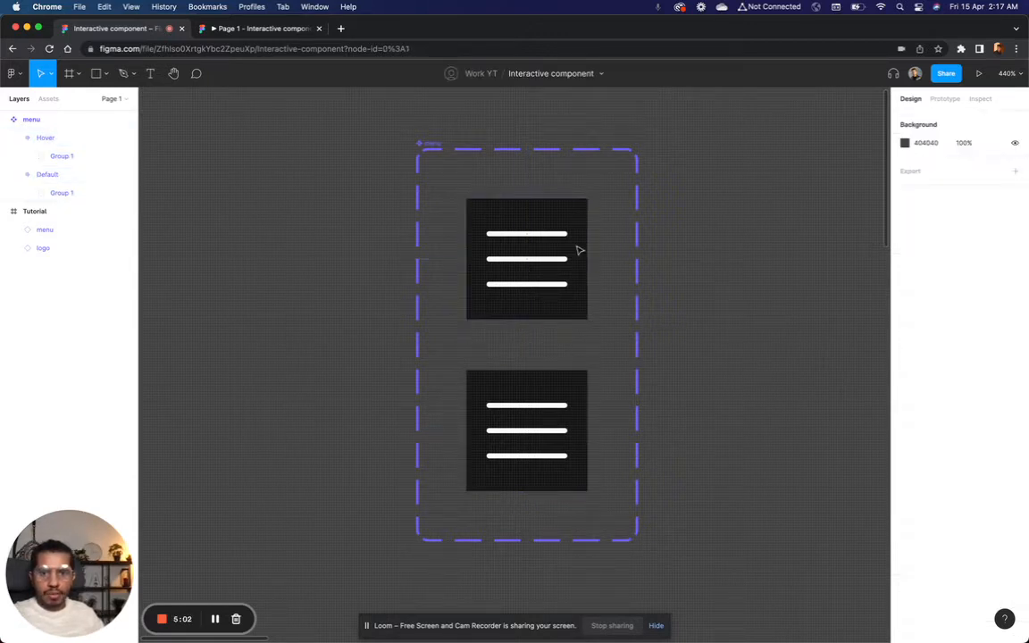
{"action": "left_click", "coordinate": [430, 147]}
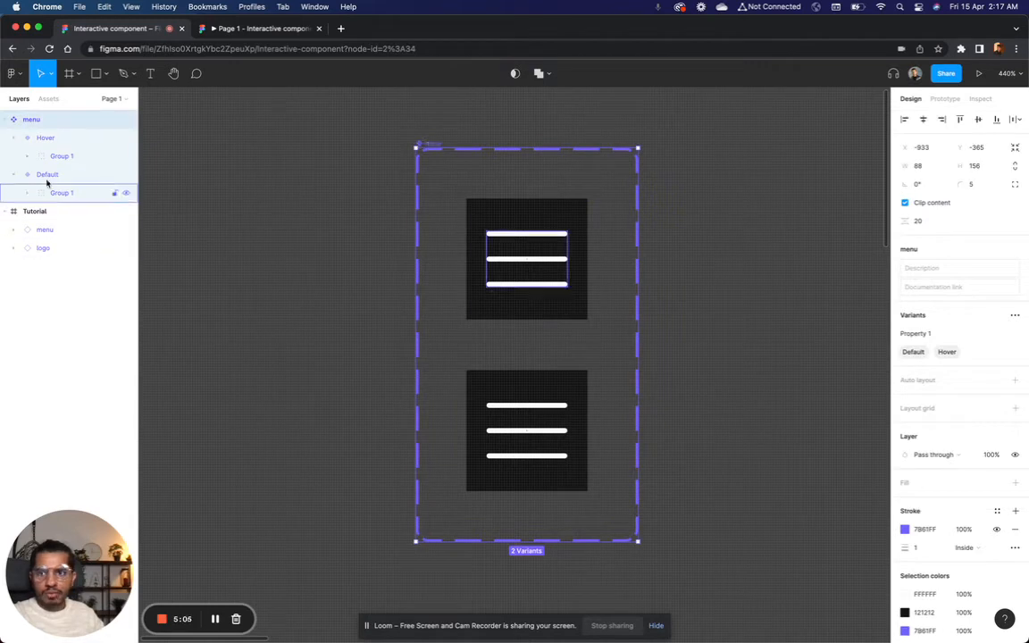
{"action": "double_click", "coordinate": [37, 125]}
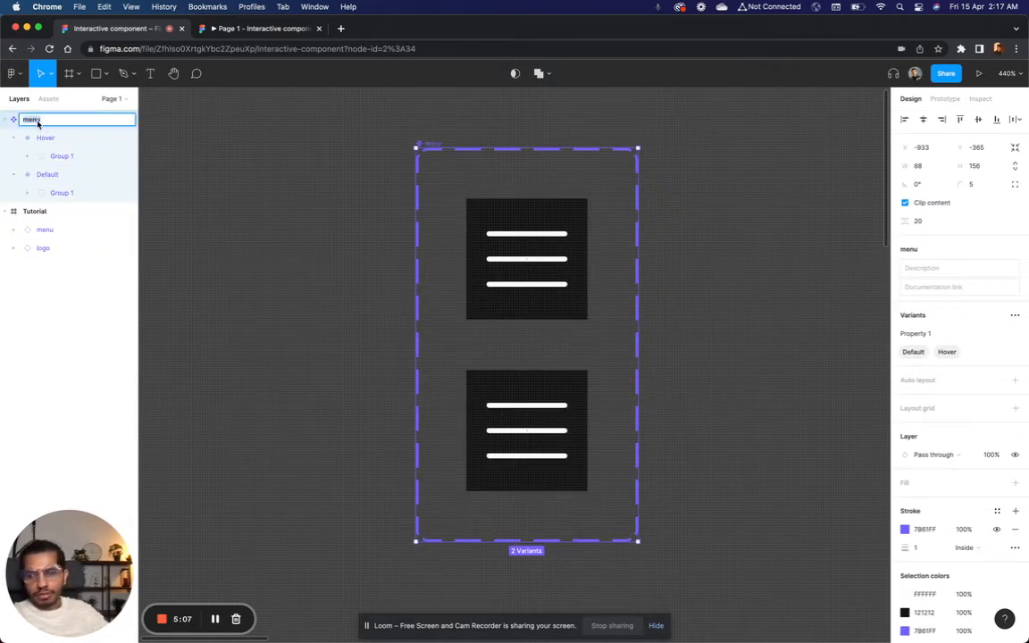
{"action": "type", "text": "I"}
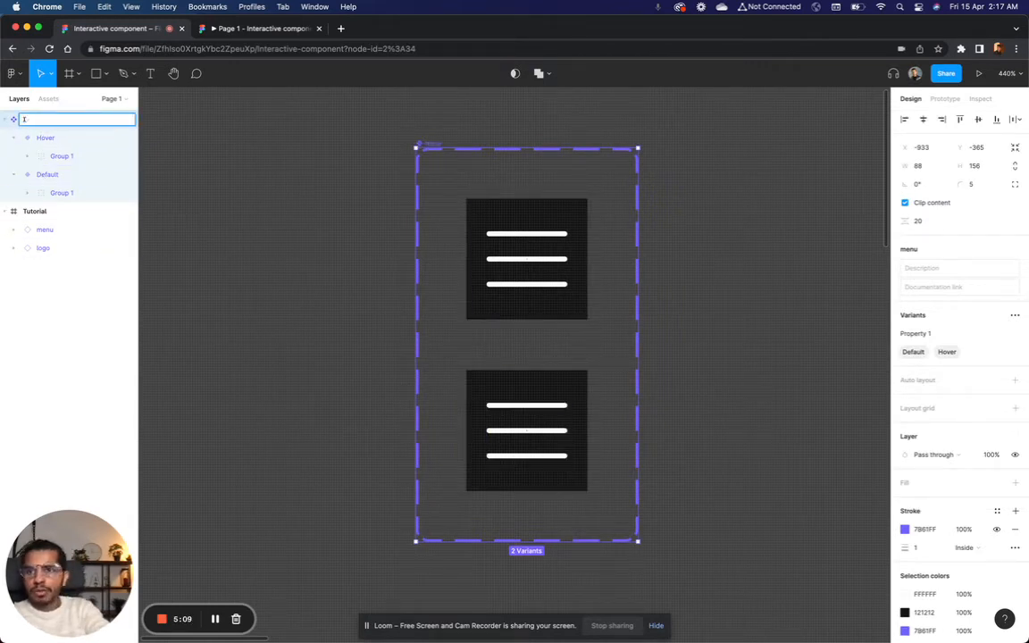
{"action": "type", "text": "con"}
{"action": "key", "text": "Return"}
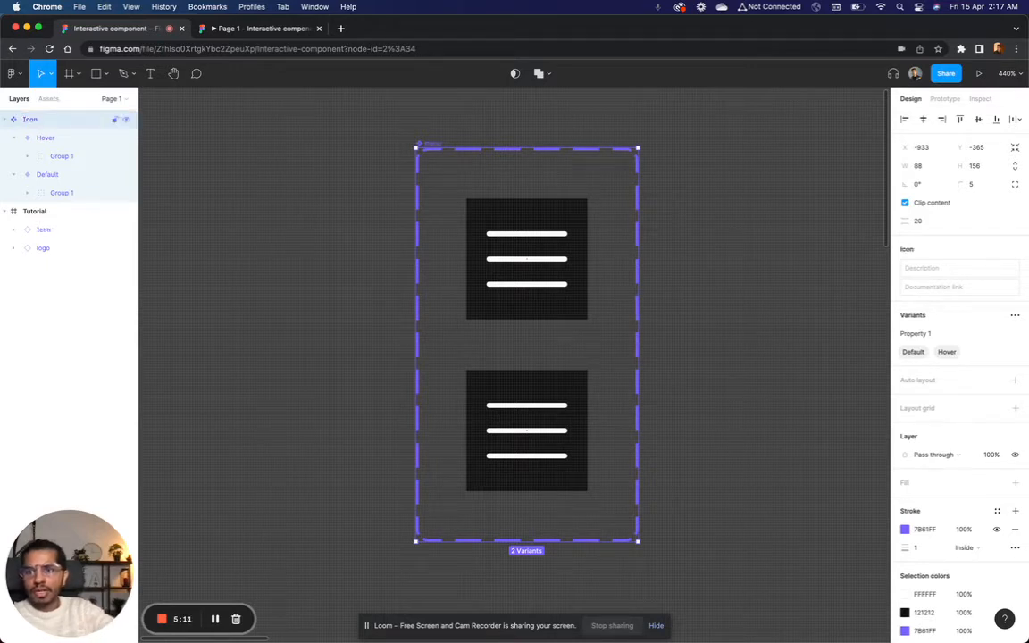
Step: Rename the Icon component set's variant property as menu
{"action": "left_click", "coordinate": [503, 241]}
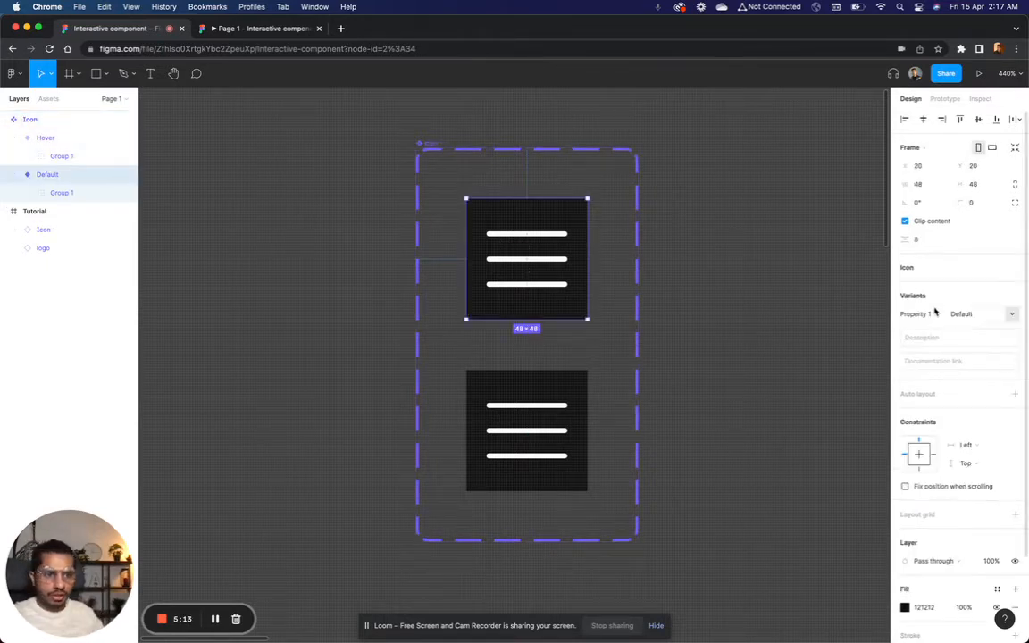
{"action": "left_click", "coordinate": [661, 268]}
{"action": "left_click", "coordinate": [427, 139]}
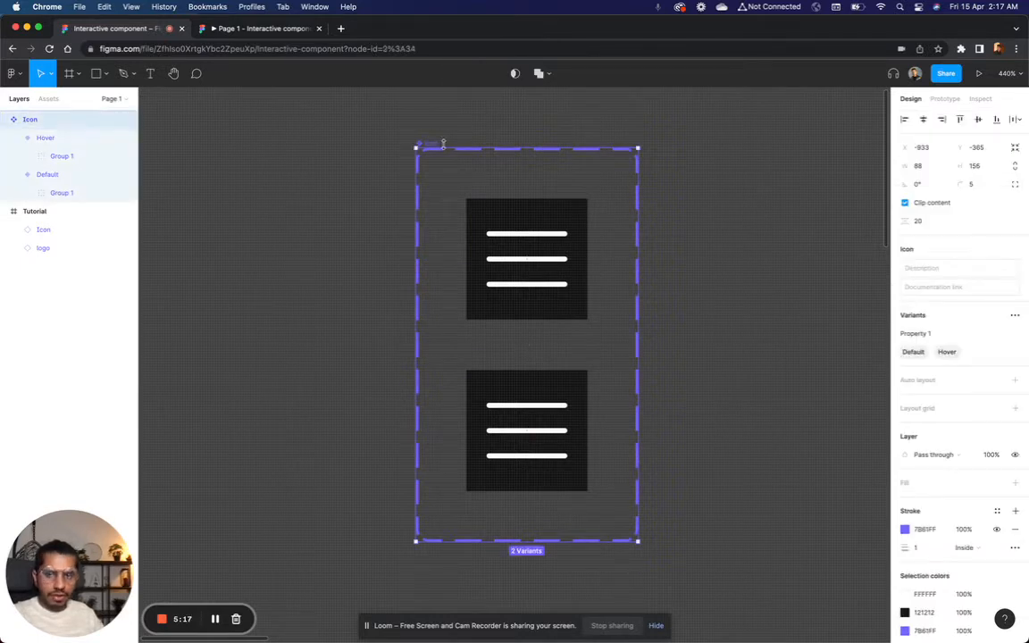
{"action": "left_click", "coordinate": [937, 335]}
{"action": "type", "text": "mes"}
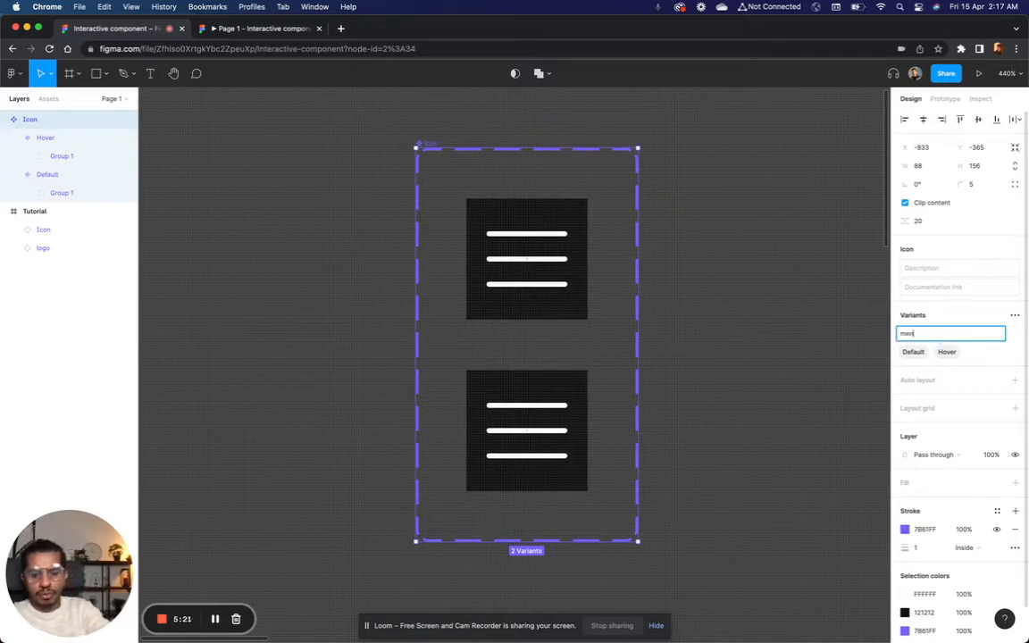
{"action": "key", "text": "Return"}
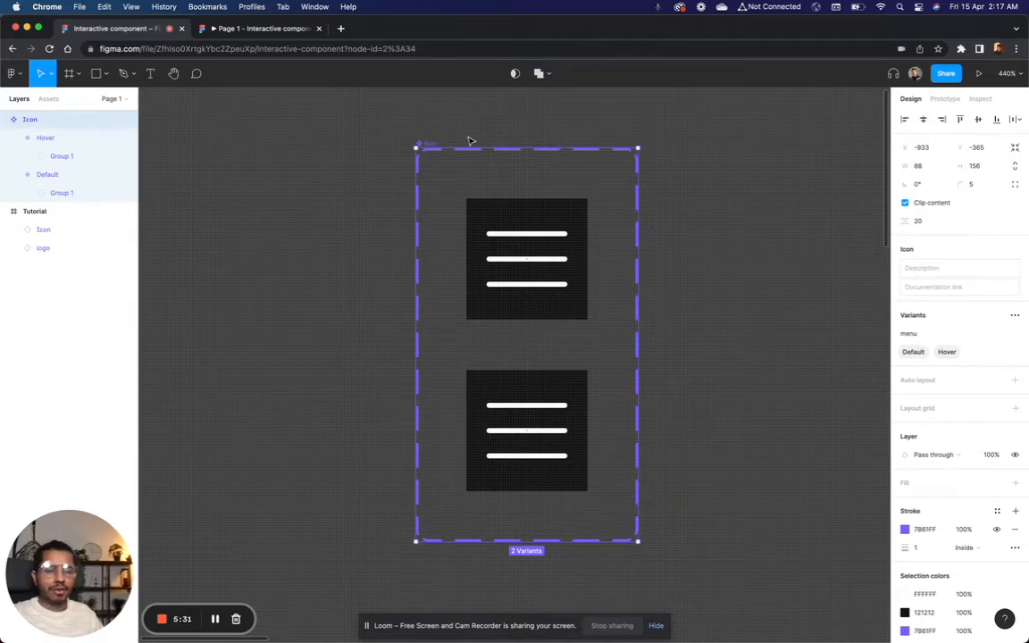
Step: Compare the Default and Hover variants of the Icon component set and check the menu icon in the prototype preview
{"action": "scroll", "coordinate": [563, 174], "scroll_direction": "right", "scroll_amount": 3}
{"action": "scroll", "coordinate": [563, 175], "scroll_direction": "down", "scroll_amount": 2}
{"action": "left_click", "coordinate": [683, 212]}
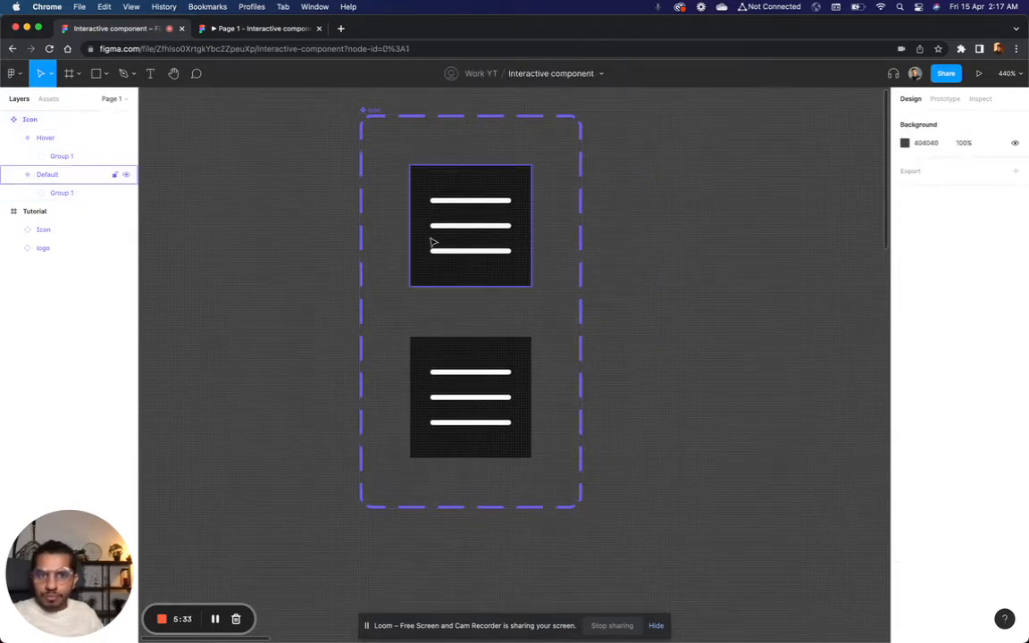
{"action": "left_click", "coordinate": [479, 242]}
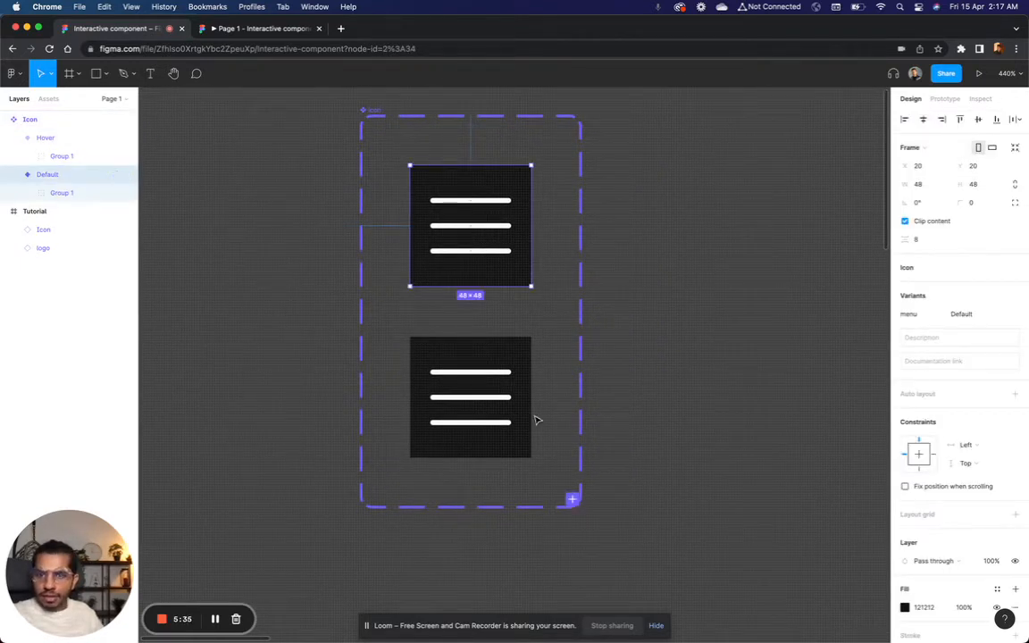
{"action": "left_click", "coordinate": [490, 416]}
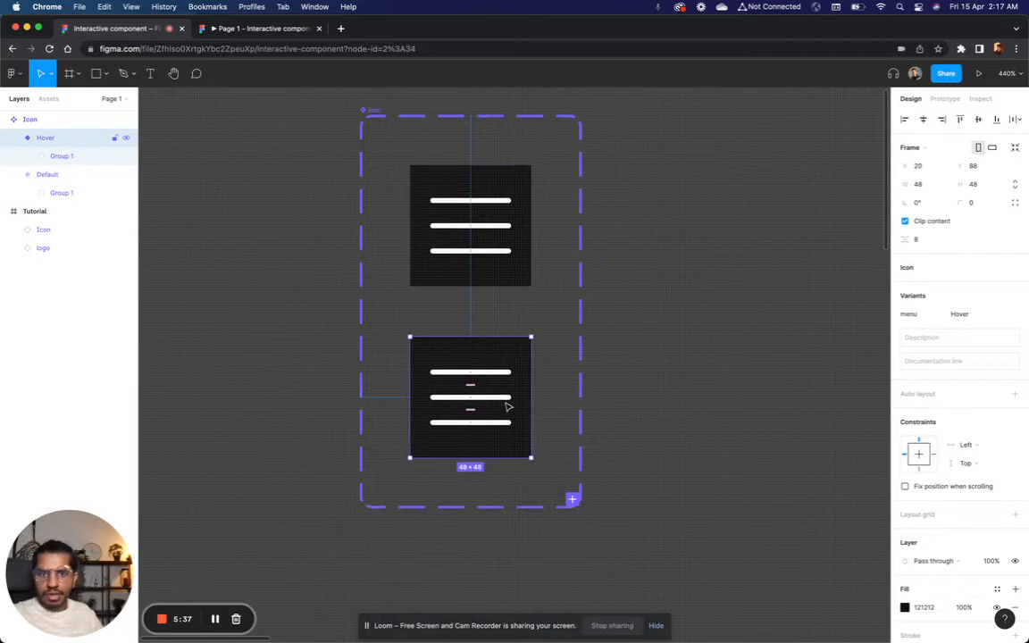
{"action": "scroll", "coordinate": [506, 407], "scroll_direction": "up", "scroll_amount": 3}
{"action": "scroll", "coordinate": [510, 289], "scroll_direction": "up", "scroll_amount": 2}
{"action": "left_click", "coordinate": [491, 266]}
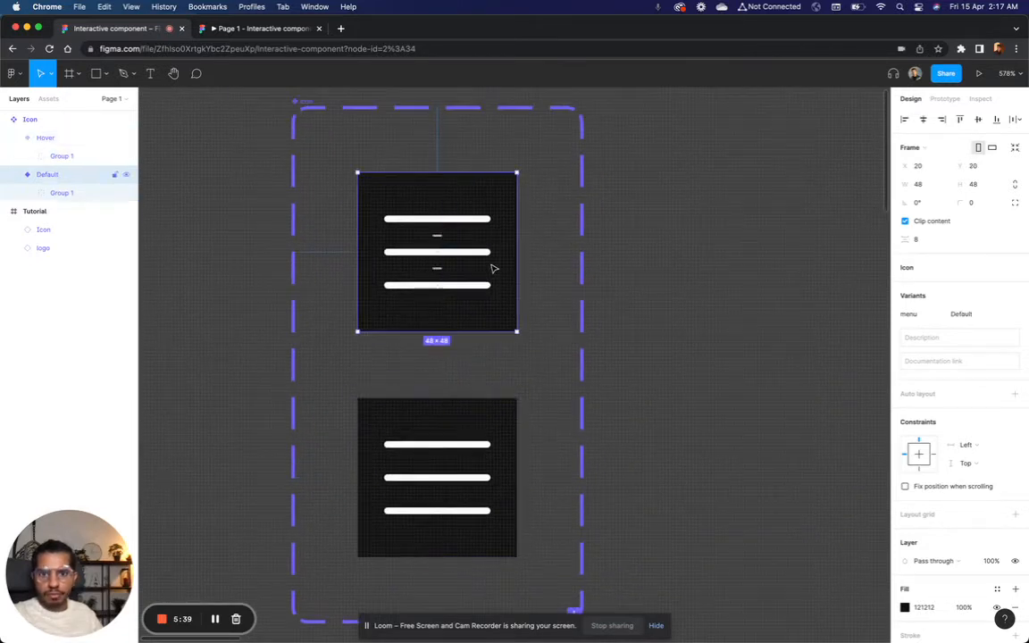
{"action": "left_click", "coordinate": [242, 27]}
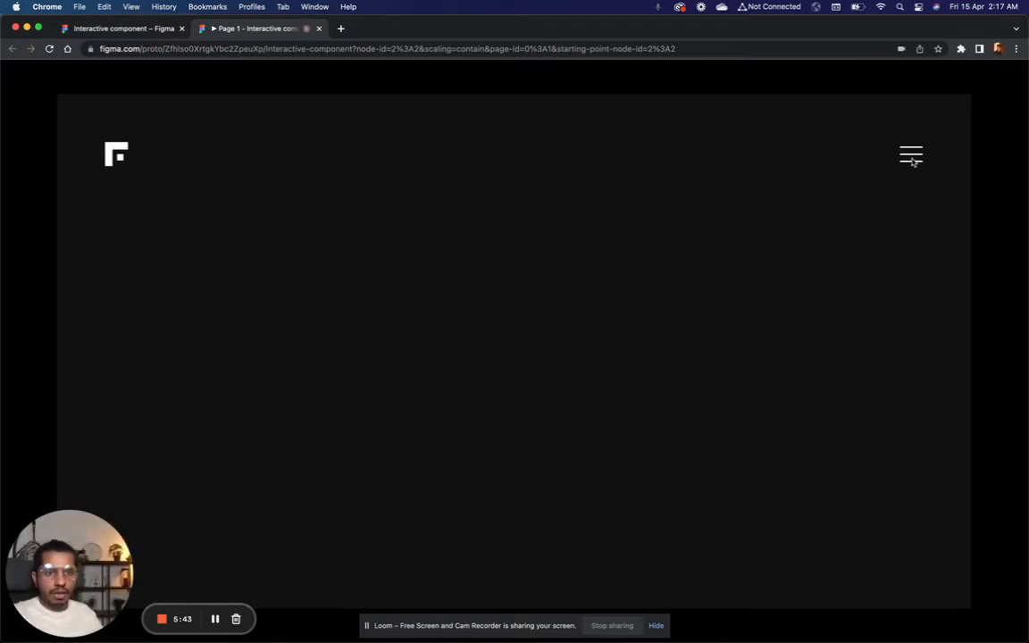
Step: Switch to the design file, set the Hover variant's bottom line width to 2, and centre it horizontally
{"action": "left_click", "coordinate": [147, 28]}
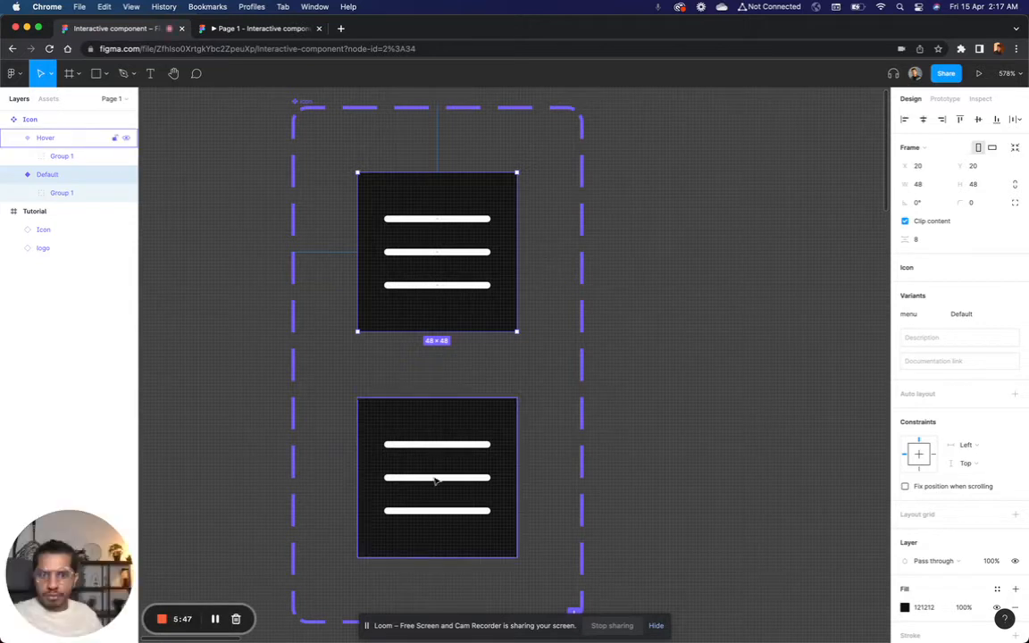
{"action": "scroll", "coordinate": [434, 481], "scroll_direction": "up", "scroll_amount": 5}
{"action": "scroll", "coordinate": [435, 480], "scroll_direction": "down", "scroll_amount": 3}
{"action": "double_click", "coordinate": [452, 455]}
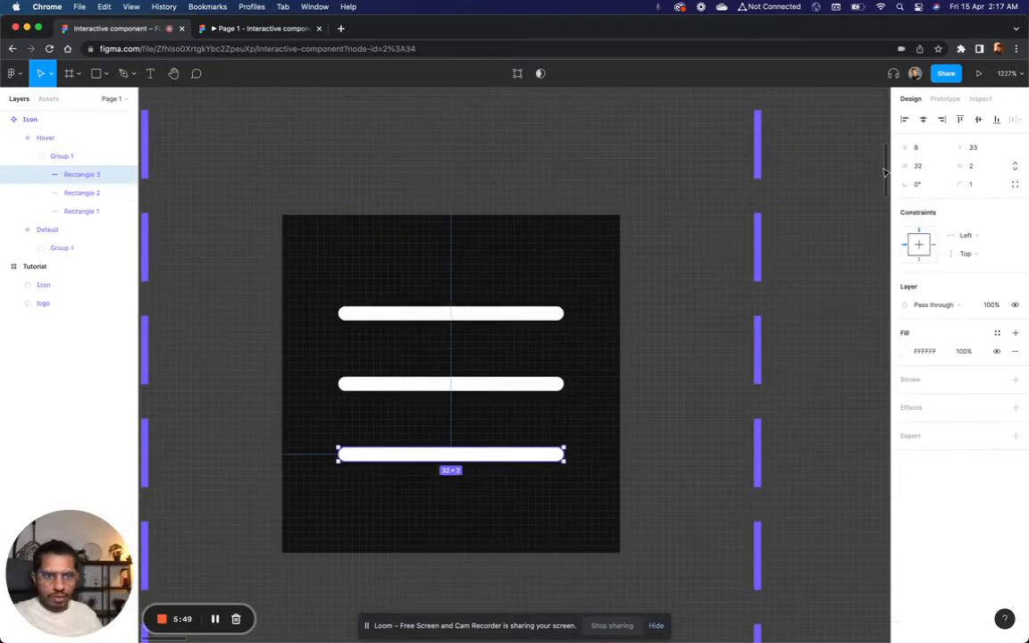
{"action": "left_click", "coordinate": [929, 170]}
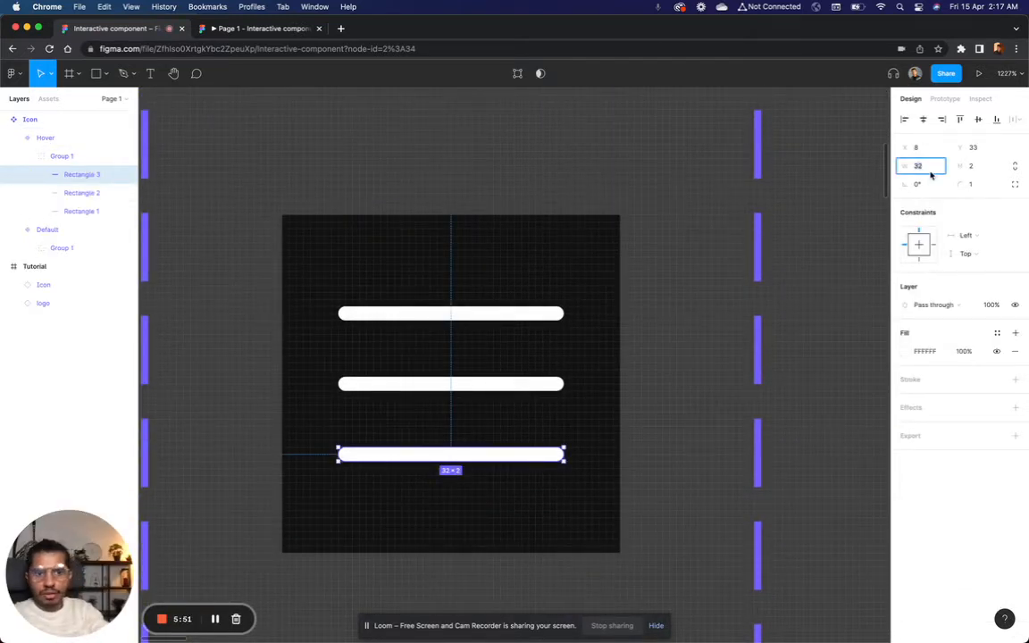
{"action": "type", "text": "2"}
{"action": "key", "text": "Return"}
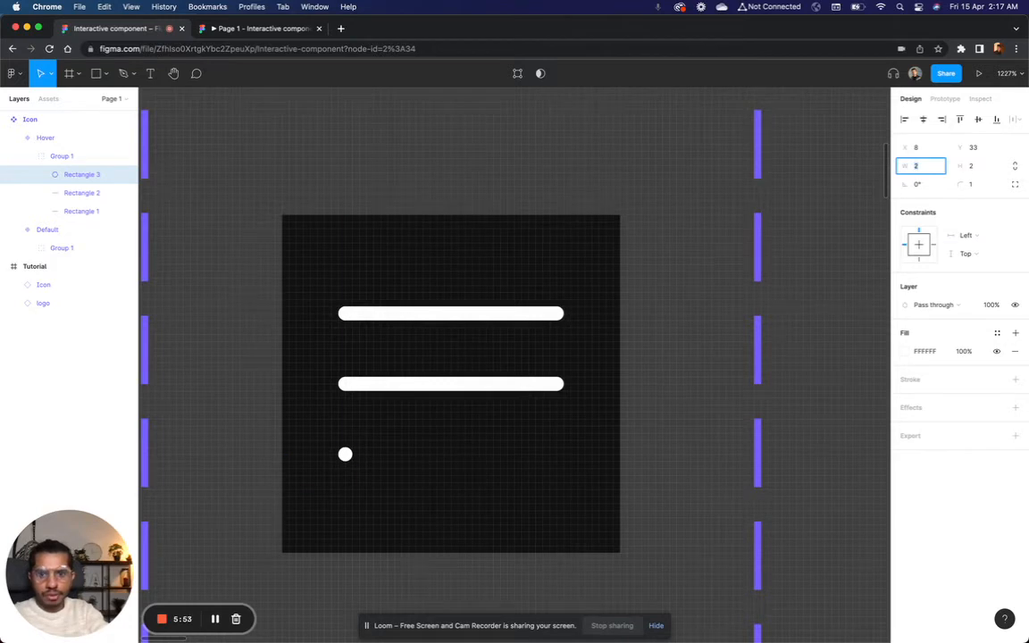
{"action": "left_click", "coordinate": [925, 122]}
Step: Set the Hover variant's middle line width to 12 and centre it horizontally within the icon
{"action": "left_click", "coordinate": [527, 386]}
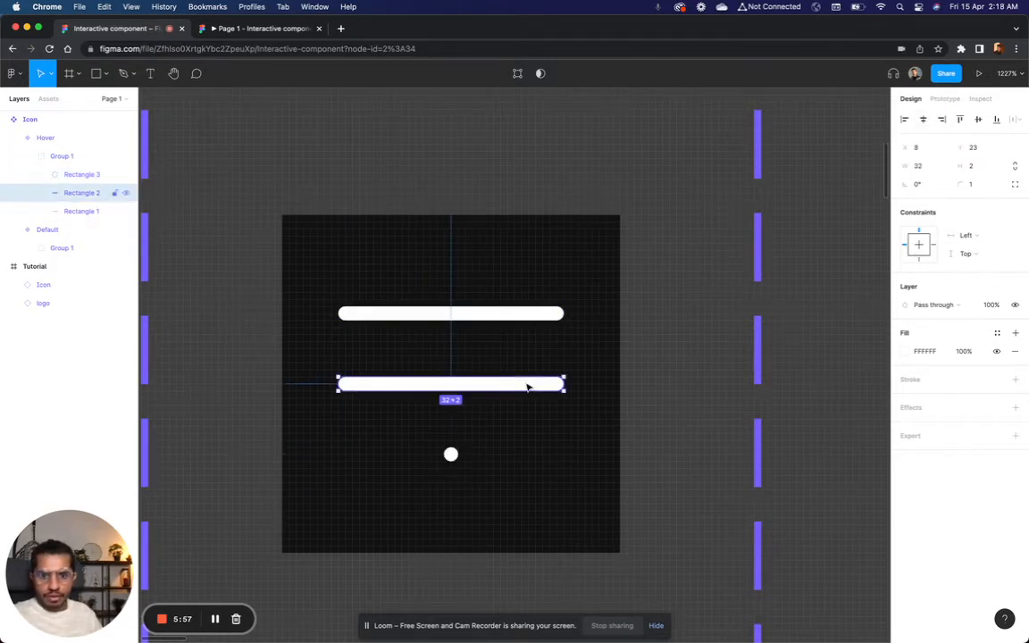
{"action": "left_click", "coordinate": [923, 165]}
{"action": "type", "text": "12"}
{"action": "key", "text": "Return"}
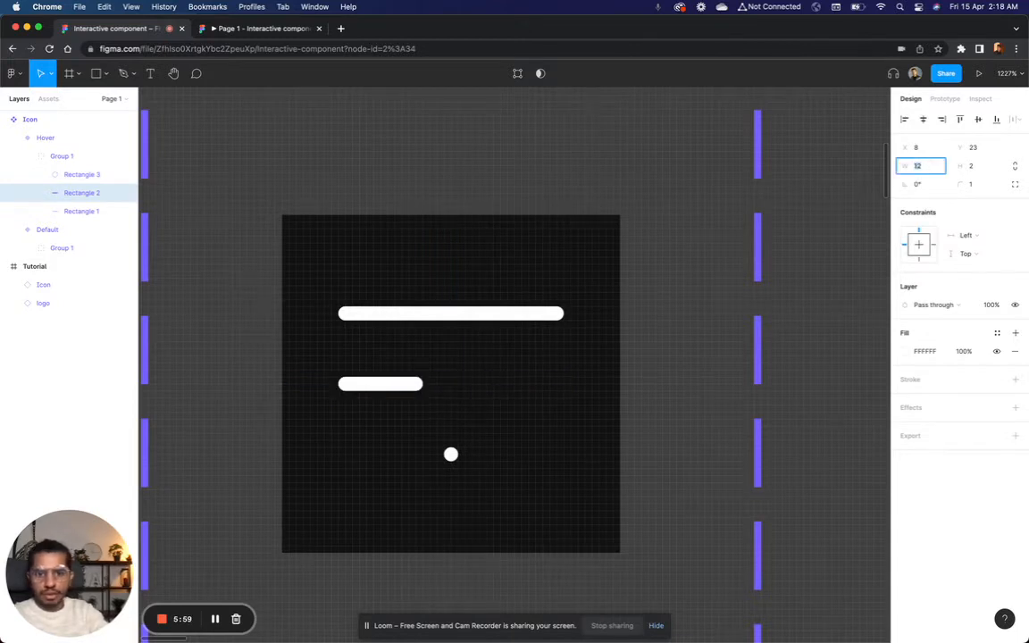
{"action": "left_click", "coordinate": [923, 120]}
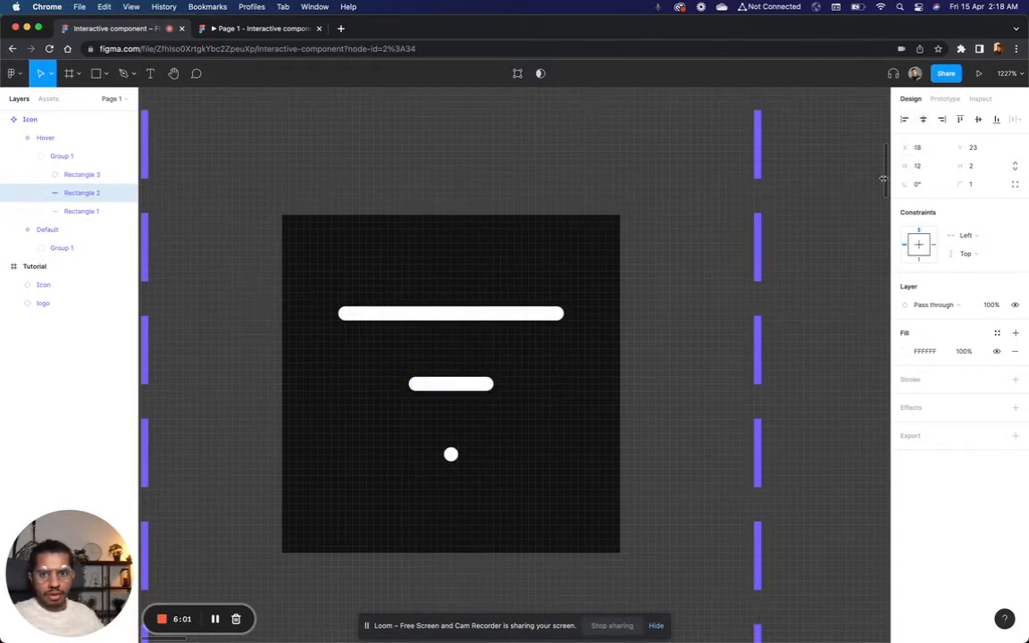
Step: Set the width of the Hover variant's bottom line to 8
{"action": "left_click", "coordinate": [451, 454]}
{"action": "left_click", "coordinate": [924, 165]}
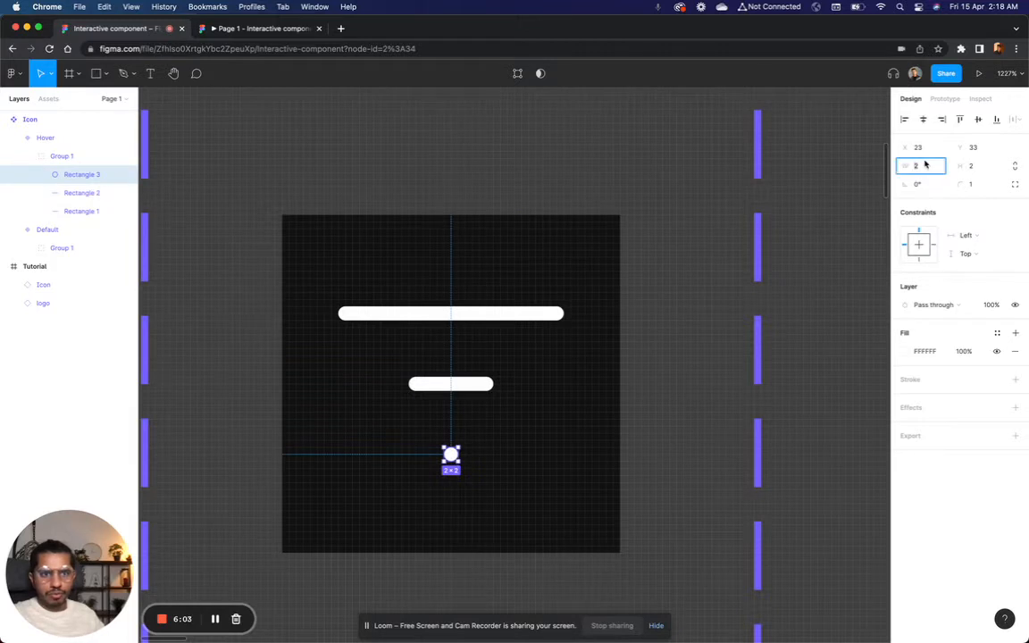
{"action": "type", "text": "8"}
{"action": "key", "text": "Return"}
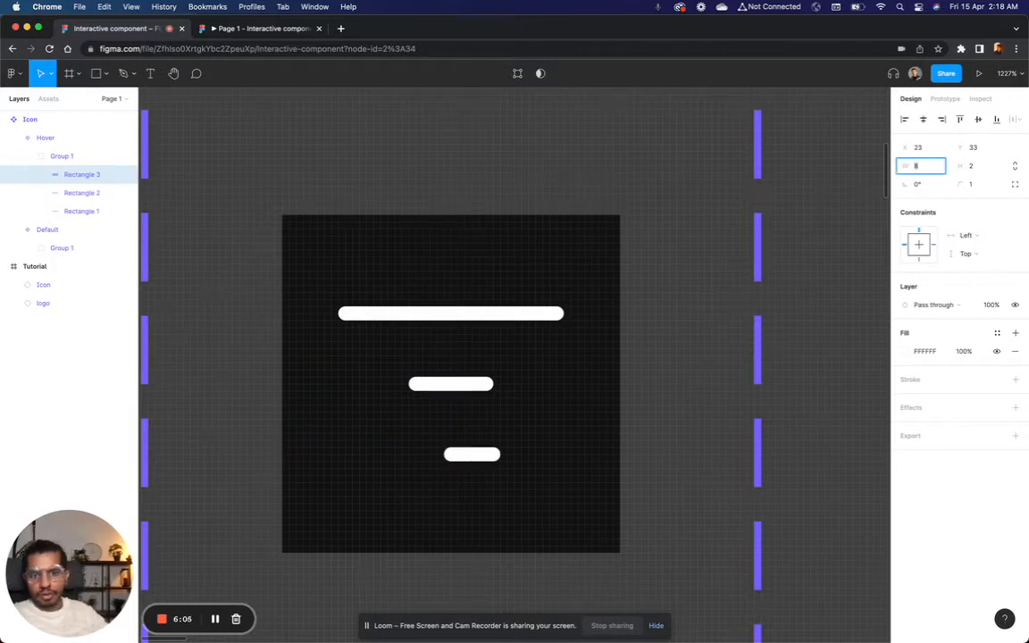
Step: Increase the Hover variant's middle line width to 19 and centre it horizontally
{"action": "left_click", "coordinate": [451, 384]}
{"action": "left_click", "coordinate": [923, 165]}
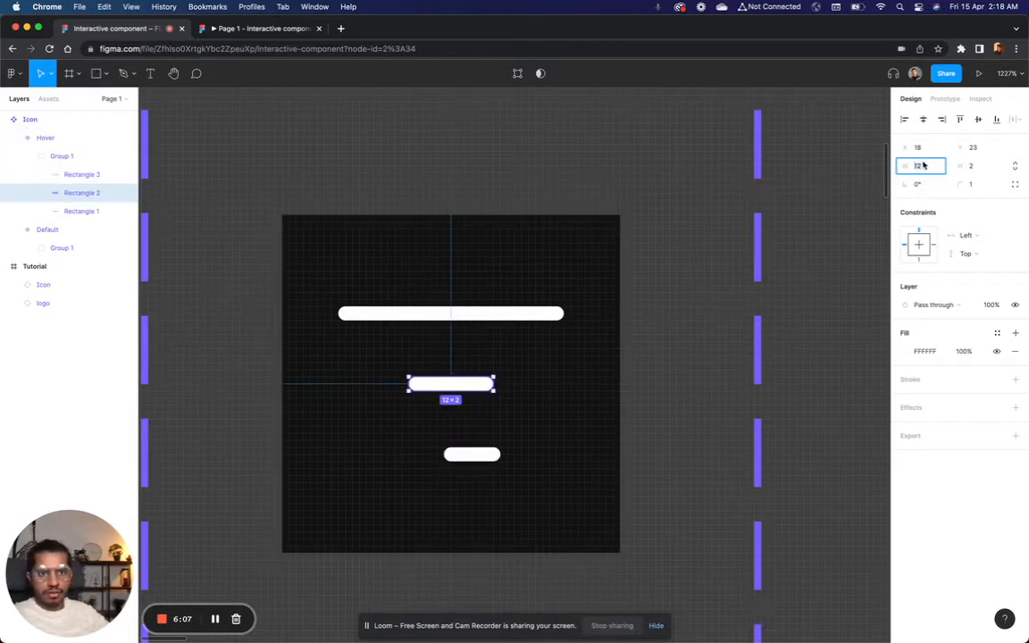
{"action": "key", "text": "Up"}
{"action": "key", "text": "Up"}
{"action": "key", "text": "Up"}
{"action": "key", "text": "Up"}
{"action": "key", "text": "Up"}
{"action": "key", "text": "Up"}
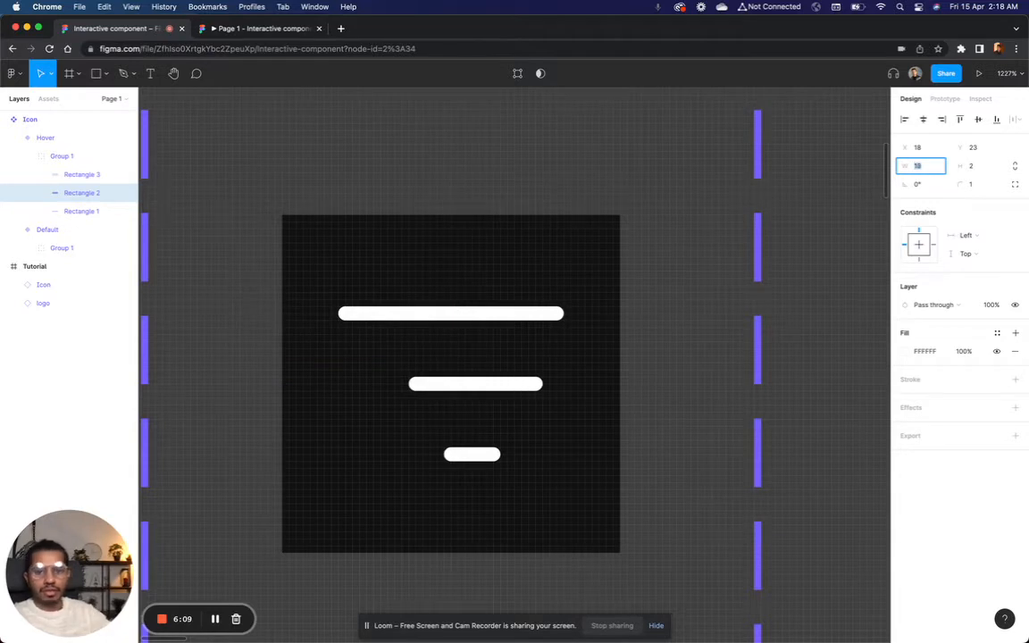
{"action": "left_click", "coordinate": [923, 119]}
Step: Centre the Hover variant's short bottom line horizontally under the other two lines
{"action": "left_click", "coordinate": [472, 454]}
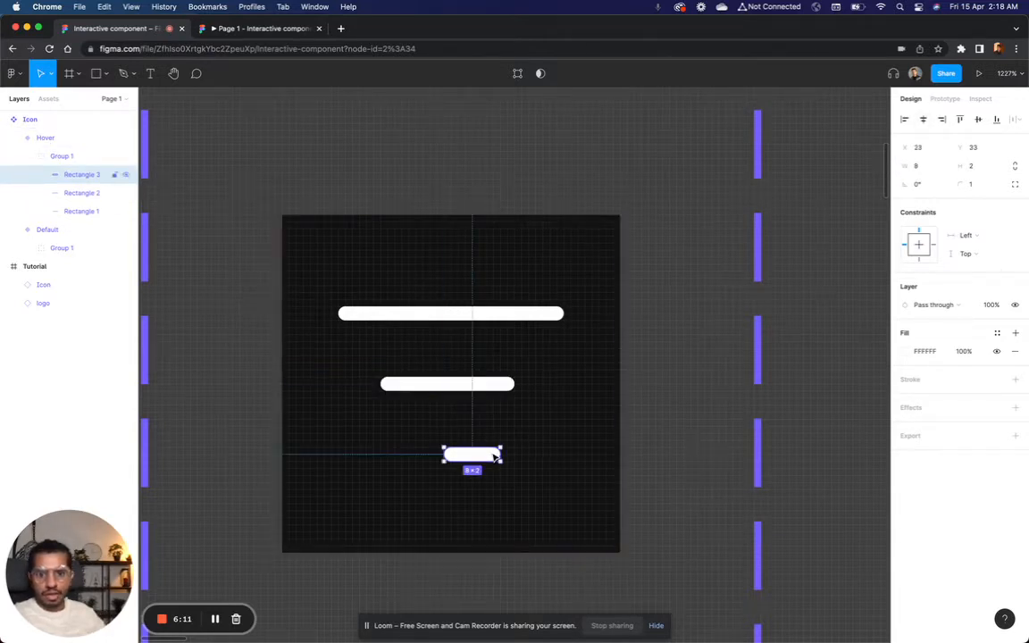
{"action": "left_click", "coordinate": [923, 119]}
{"action": "left_click", "coordinate": [724, 370]}
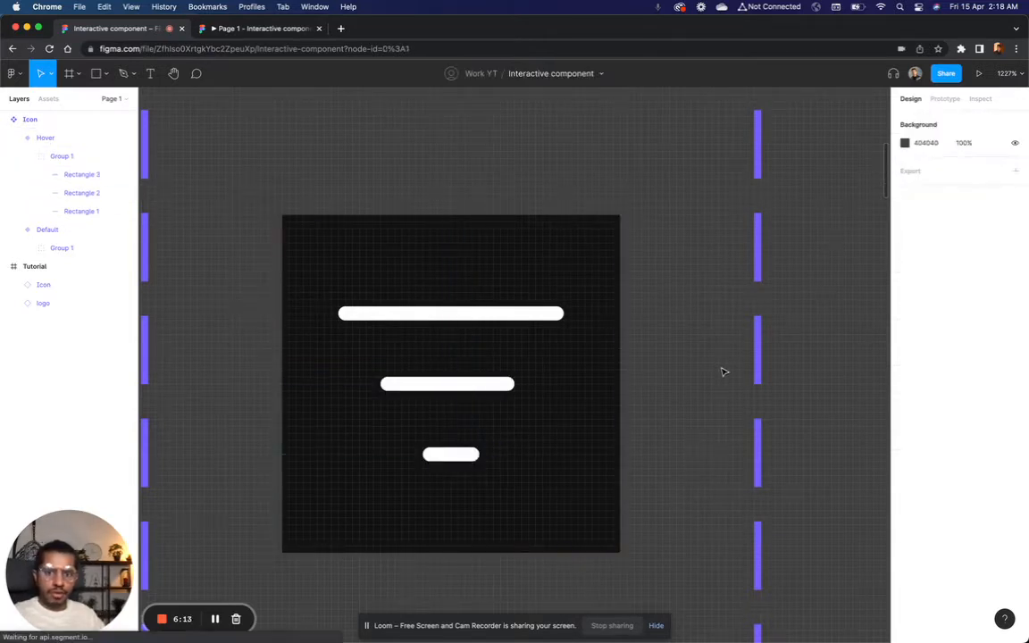
Step: Reduce the spacing between the Default variant's three lines to 6 and centre their group vertically in the icon
{"action": "scroll", "coordinate": [723, 370], "scroll_direction": "down", "scroll_amount": 5}
{"action": "scroll", "coordinate": [724, 371], "scroll_direction": "right", "scroll_amount": 3}
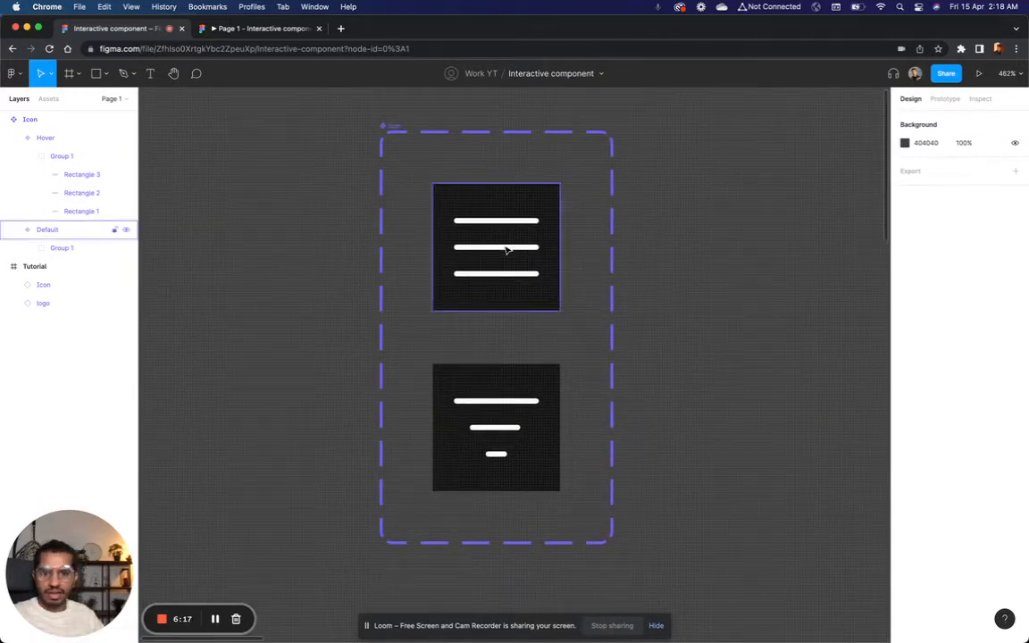
{"action": "scroll", "coordinate": [505, 290], "scroll_direction": "up", "scroll_amount": 2}
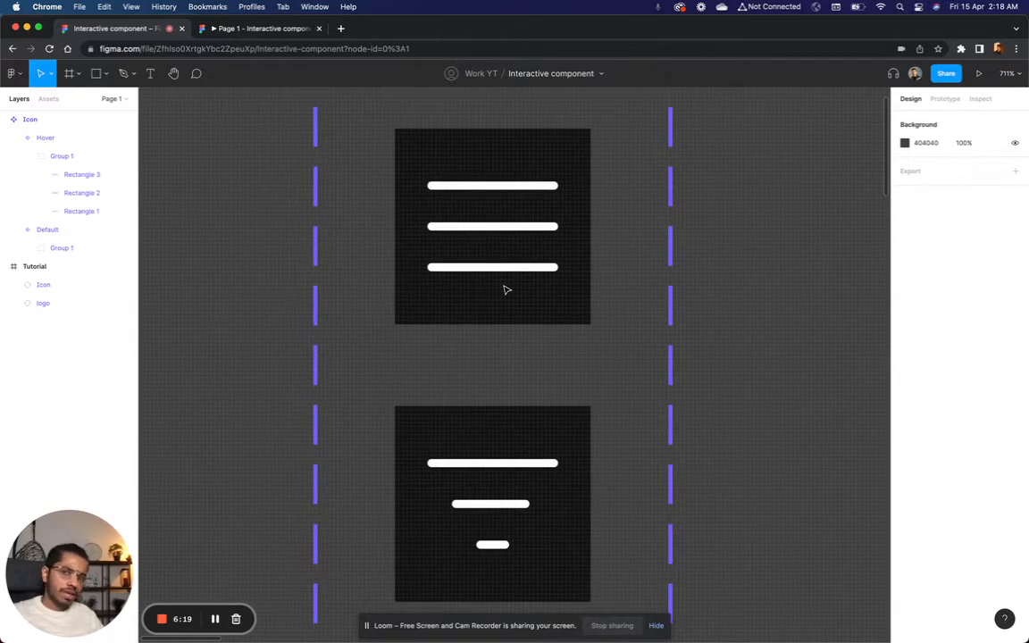
{"action": "double_click", "coordinate": [507, 231]}
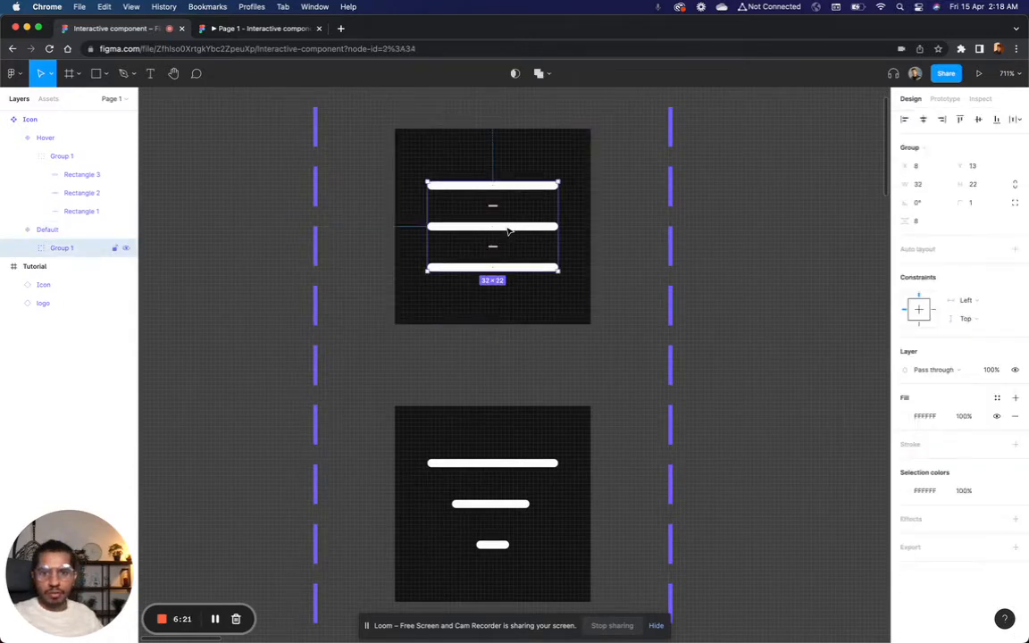
{"action": "left_click_drag", "start_coordinate": [503, 231], "coordinate": [492, 234]}
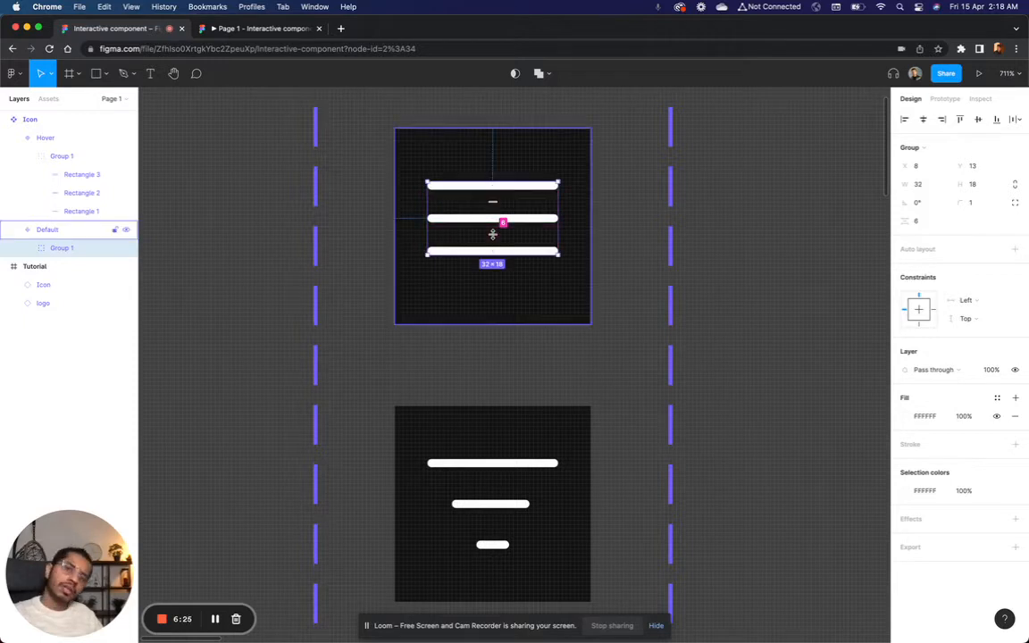
{"action": "left_click", "coordinate": [754, 177]}
{"action": "left_click", "coordinate": [505, 223]}
{"action": "left_click", "coordinate": [505, 224]}
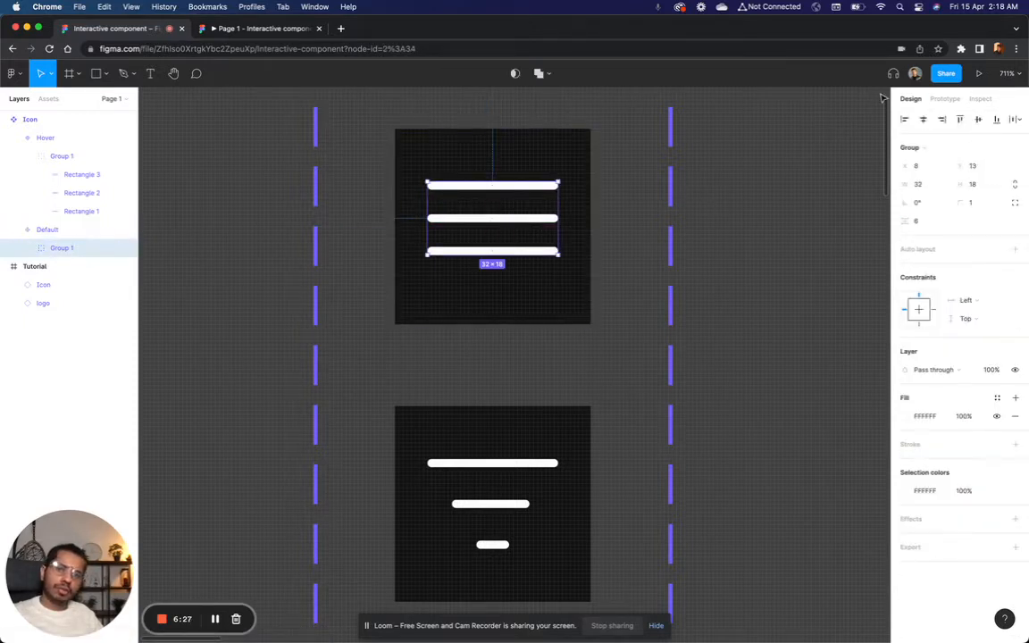
{"action": "left_click", "coordinate": [978, 118]}
{"action": "left_click", "coordinate": [776, 306]}
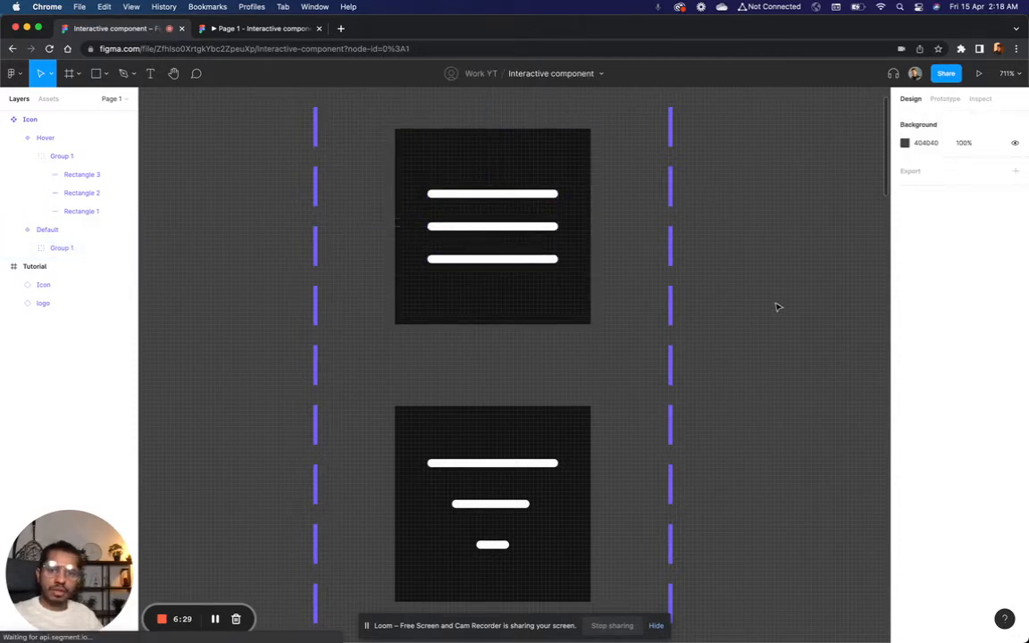
Step: Reduce the spacing between the Hover variant's three lines to 6 and centre their group vertically in the icon
{"action": "double_click", "coordinate": [476, 509]}
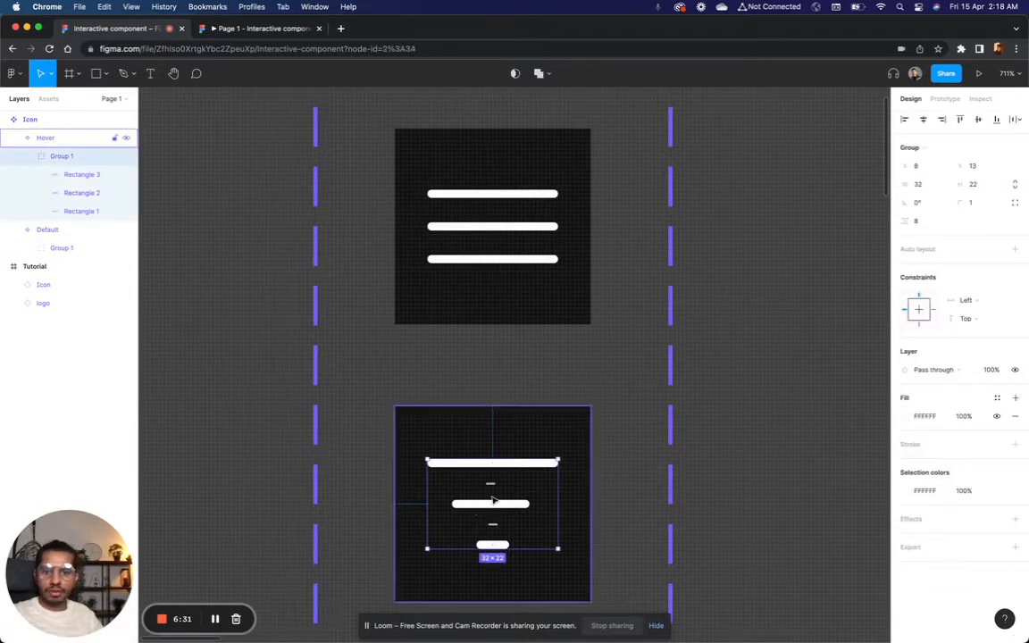
{"action": "left_click_drag", "start_coordinate": [491, 483], "coordinate": [491, 480]}
{"action": "left_click", "coordinate": [769, 361]}
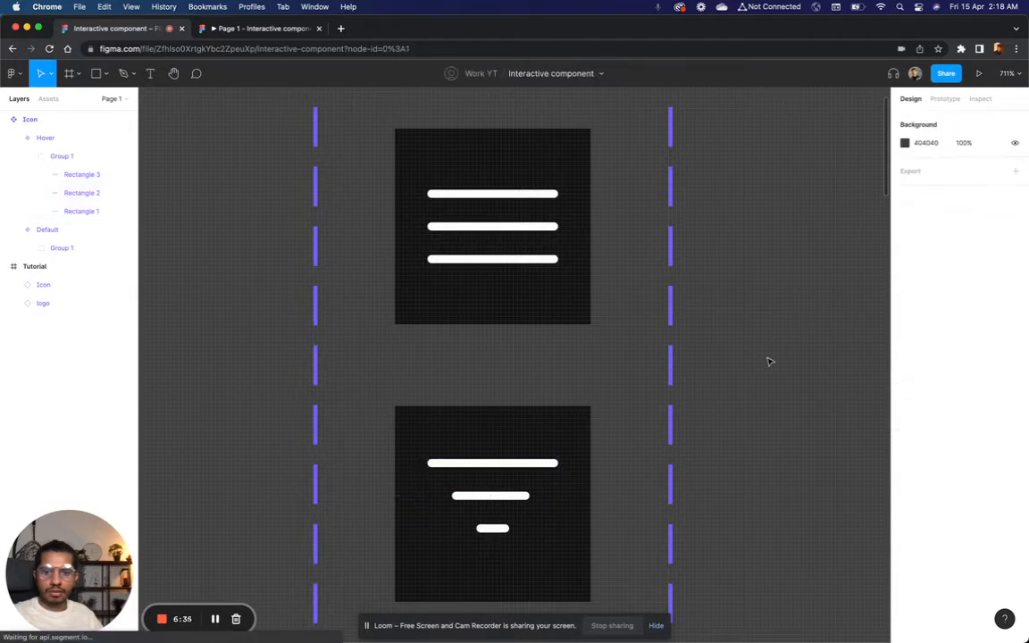
{"action": "double_click", "coordinate": [482, 478]}
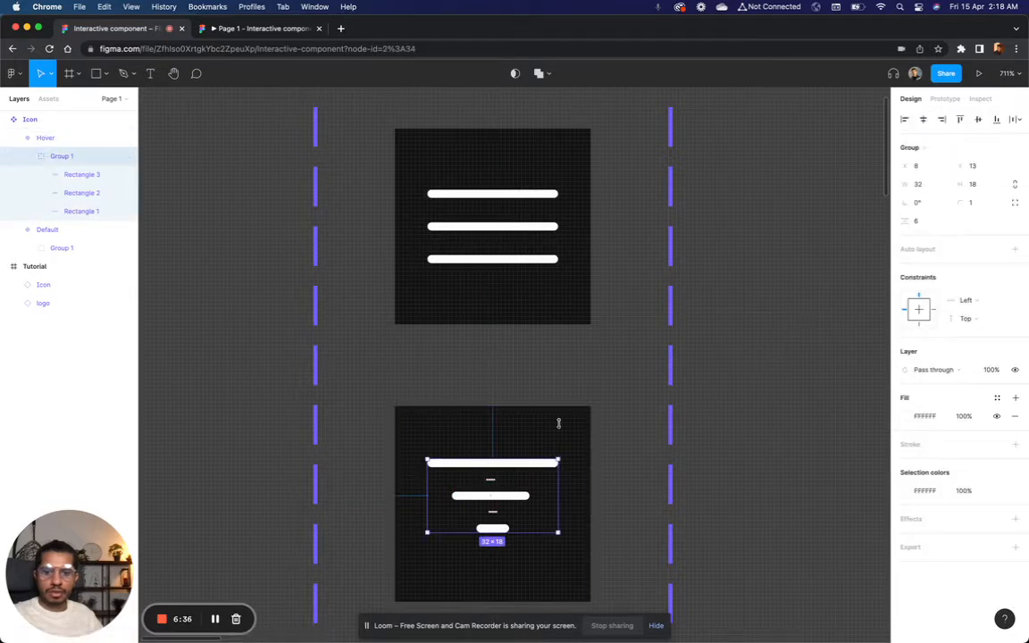
{"action": "left_click", "coordinate": [979, 119]}
{"action": "left_click", "coordinate": [819, 323]}
Step: Check the tightened line spacing of the menu icon in the prototype preview, and return to the design file
{"action": "scroll", "coordinate": [811, 336], "scroll_direction": "down", "scroll_amount": 4}
{"action": "scroll", "coordinate": [811, 336], "scroll_direction": "down", "scroll_amount": 3}
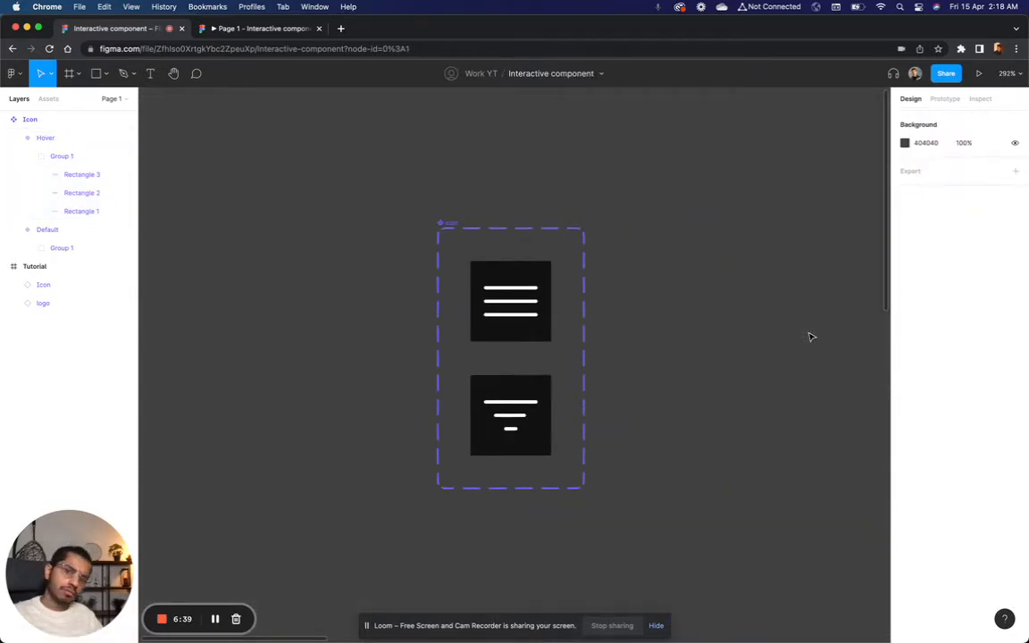
{"action": "left_click", "coordinate": [293, 30]}
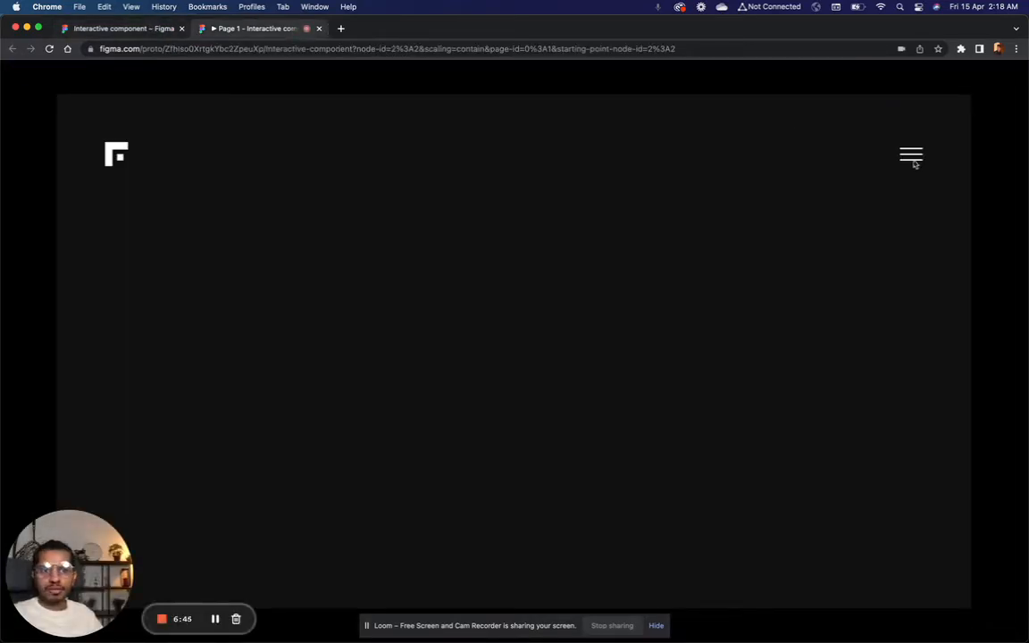
{"action": "left_click", "coordinate": [132, 32]}
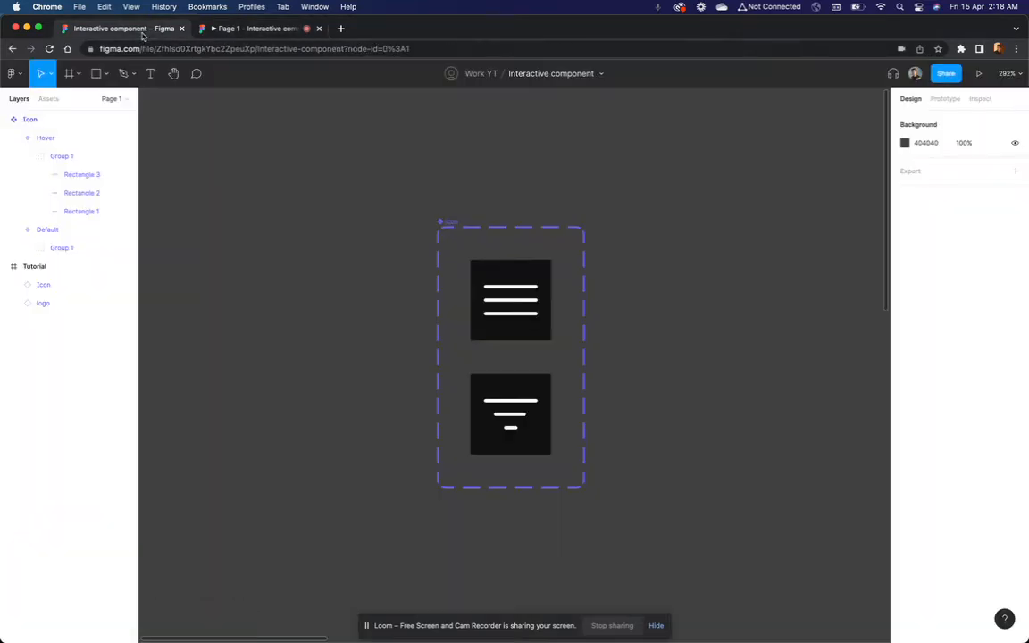
Step: Shorten the Default variant's bottom line to about 26 wide, keeping its left end, and stretch the middle line back to 32
{"action": "scroll", "coordinate": [515, 319], "scroll_direction": "up", "scroll_amount": 5}
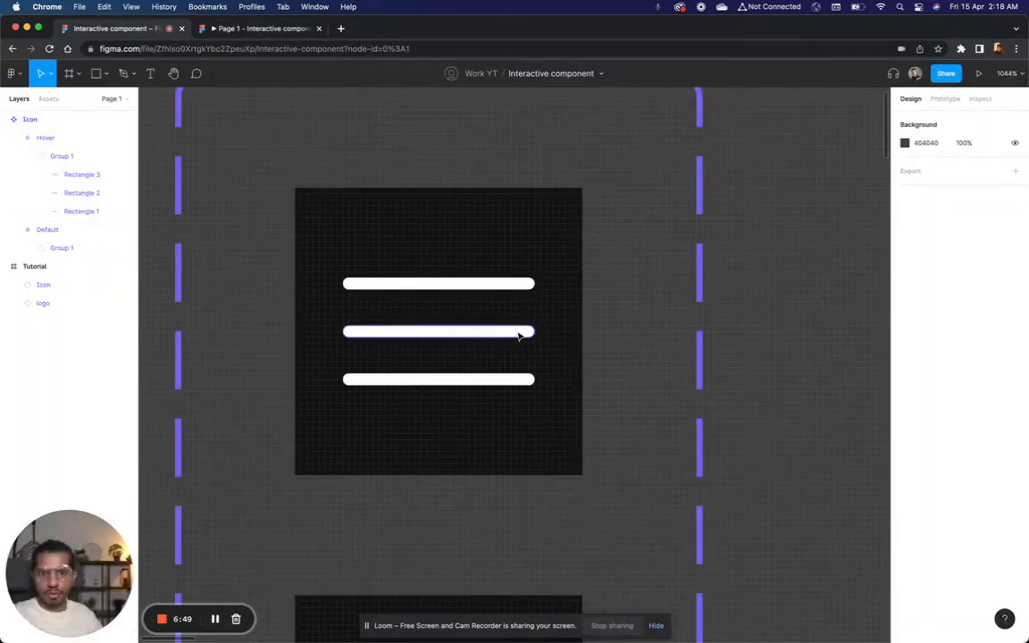
{"action": "left_click", "coordinate": [519, 332], "text": "super"}
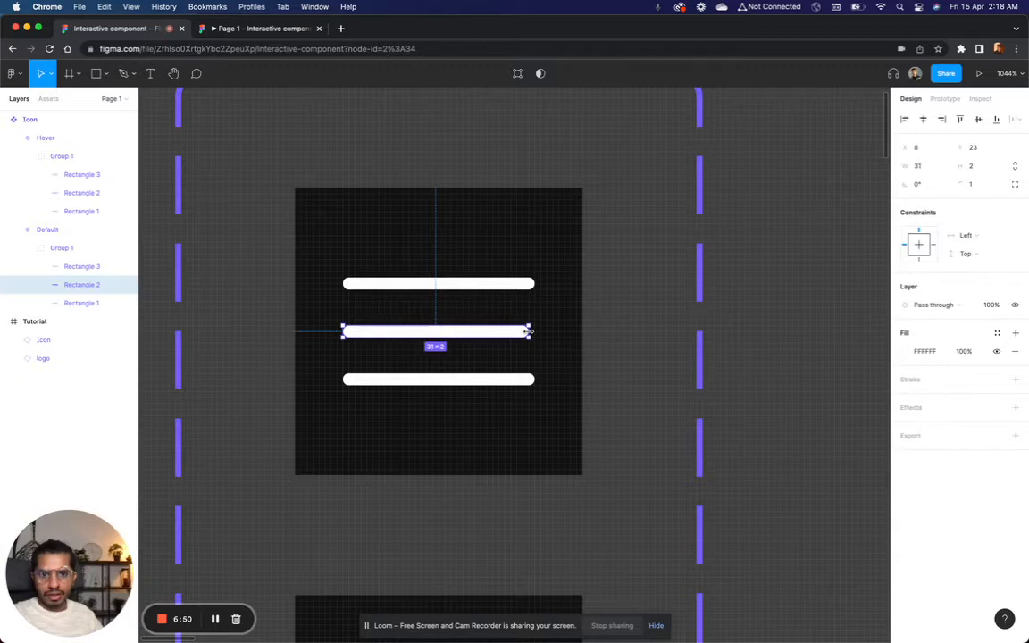
{"action": "left_click", "coordinate": [531, 379]}
{"action": "left_click_drag", "start_coordinate": [533, 379], "coordinate": [501, 380]}
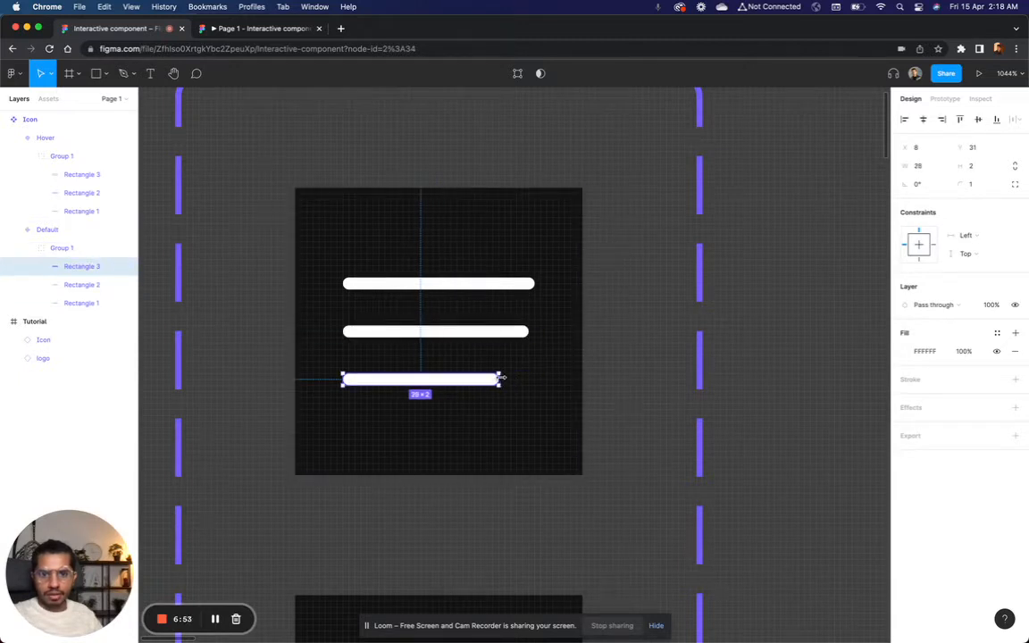
{"action": "left_click", "coordinate": [528, 332]}
{"action": "left_click_drag", "start_coordinate": [527, 331], "coordinate": [536, 330]}
{"action": "left_click", "coordinate": [728, 337]}
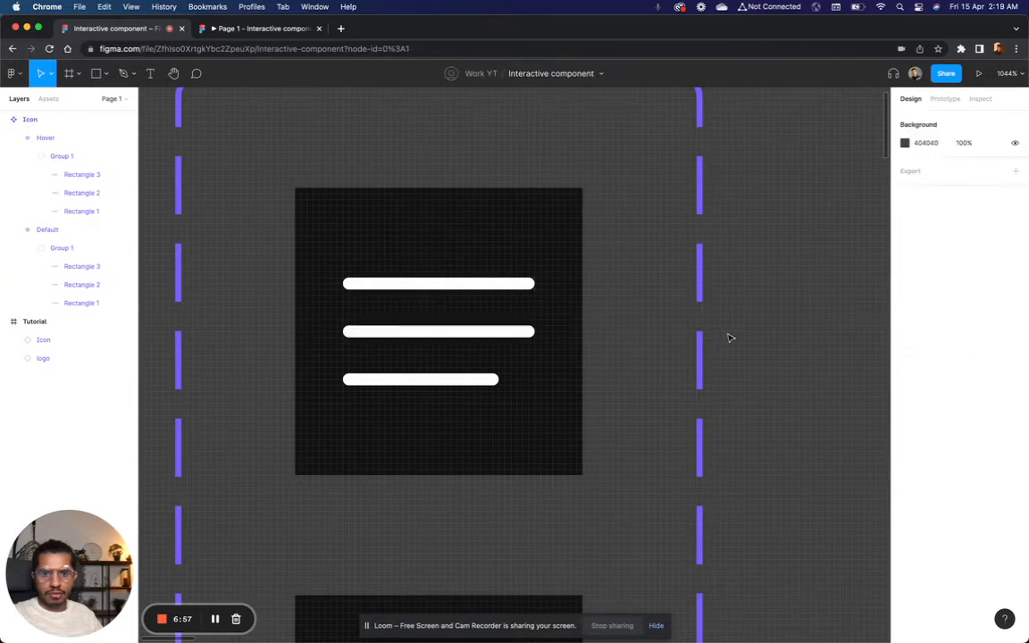
Step: Check the menu icon with its shortened bottom line in the prototype preview, and return to the design file
{"action": "scroll", "coordinate": [728, 337], "scroll_direction": "down", "scroll_amount": 5}
{"action": "left_click", "coordinate": [323, 30]}
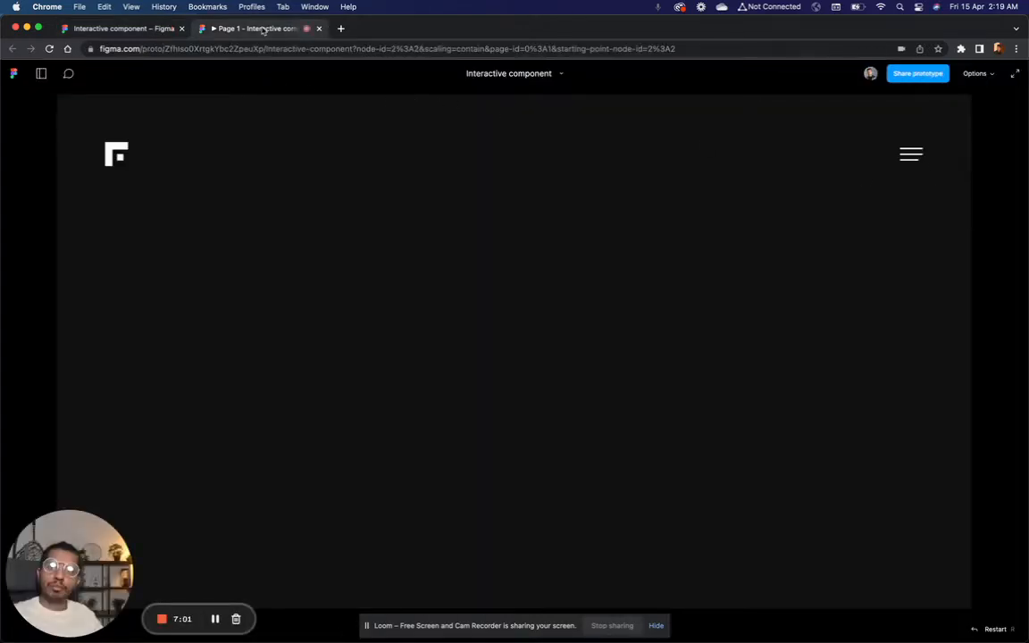
{"action": "left_click", "coordinate": [134, 29]}
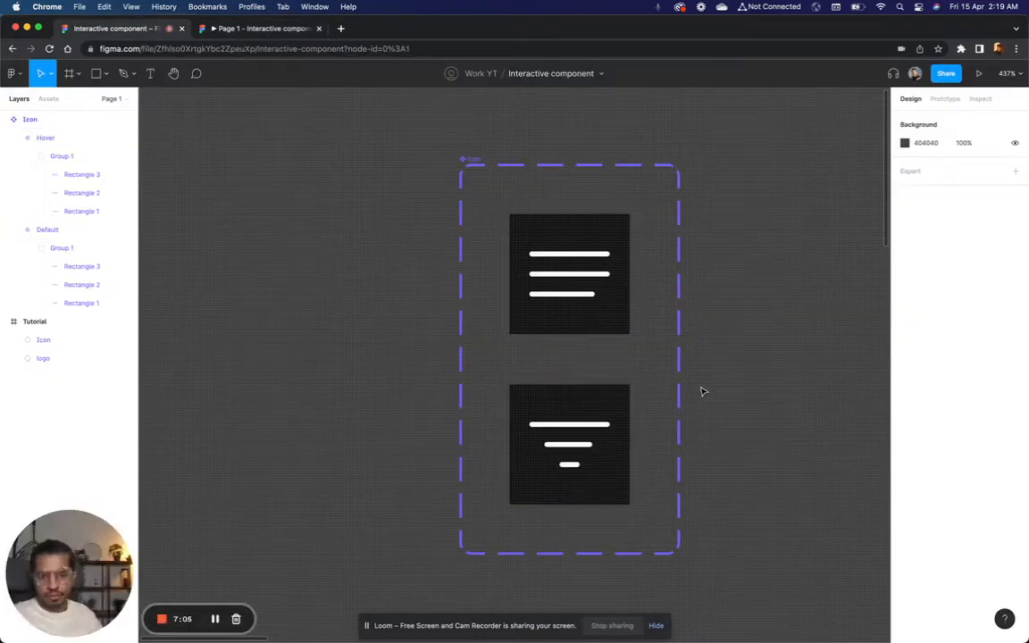
Step: Set the layer opacity of all three lines in the Hover variant to 90%
{"action": "scroll", "coordinate": [702, 391], "scroll_direction": "up", "scroll_amount": 3}
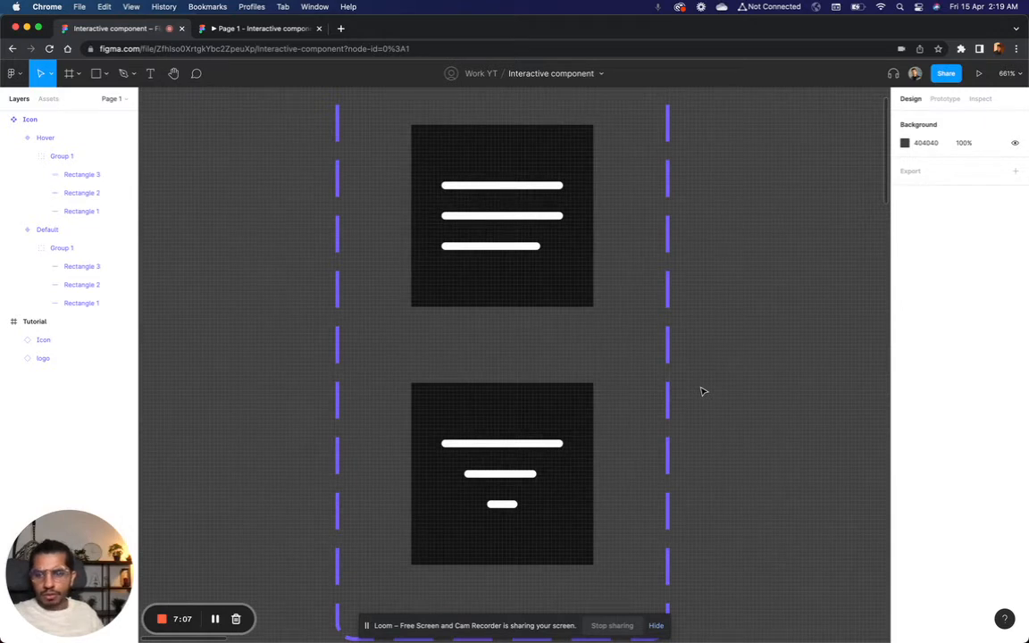
{"action": "double_click", "coordinate": [541, 443]}
{"action": "left_click", "coordinate": [504, 475], "text": "shift"}
{"action": "left_click", "coordinate": [507, 505], "text": "shift"}
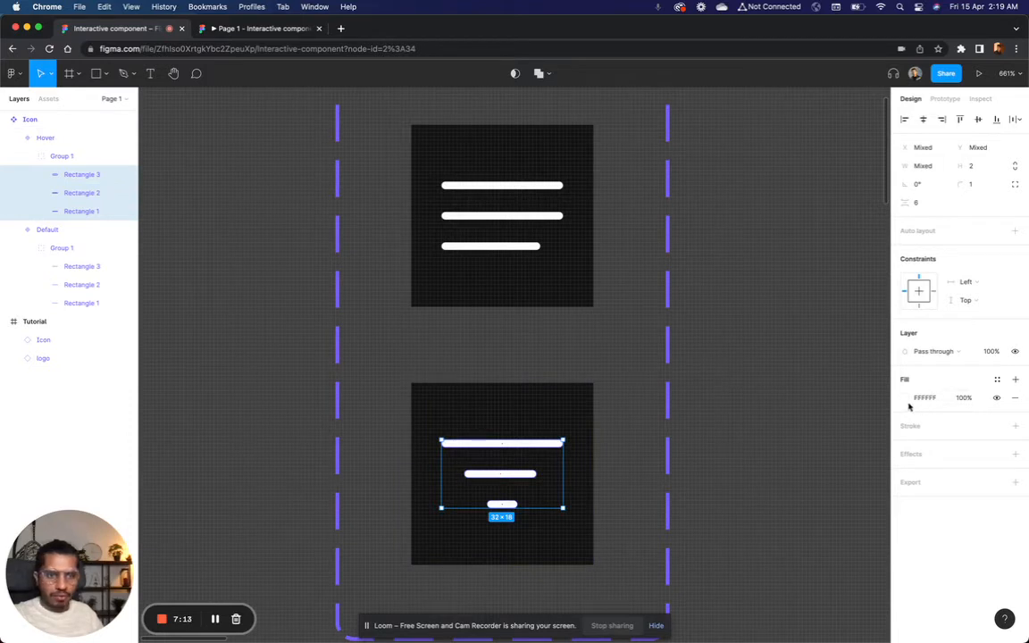
{"action": "left_click", "coordinate": [991, 352]}
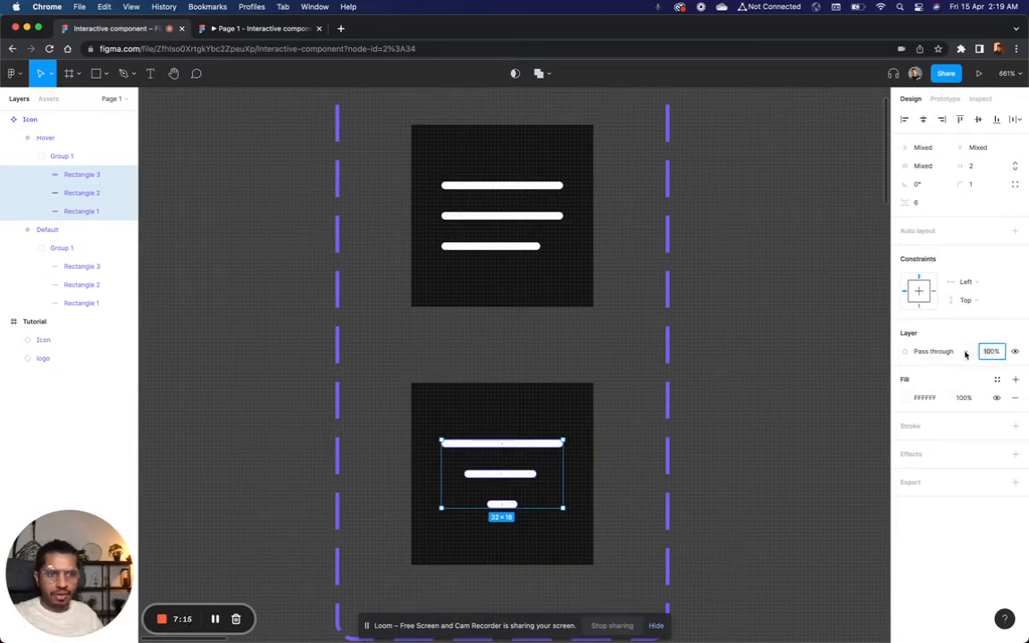
{"action": "type", "text": "90"}
{"action": "key", "text": "Return"}
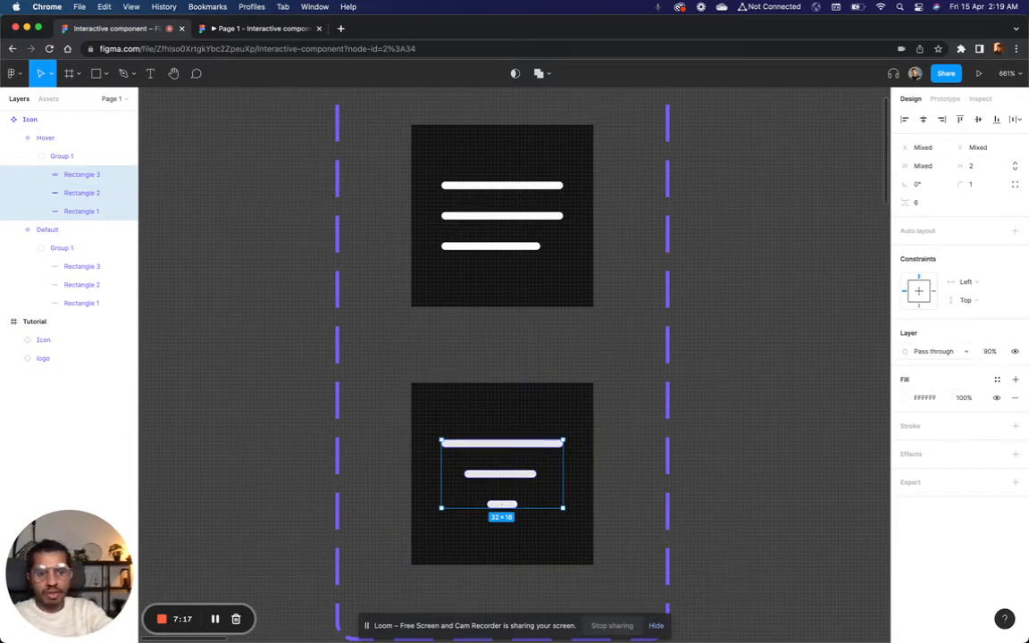
Step: Connect the Default variant to the Hover variant with a Change to prototype interaction
{"action": "left_click", "coordinate": [772, 430]}
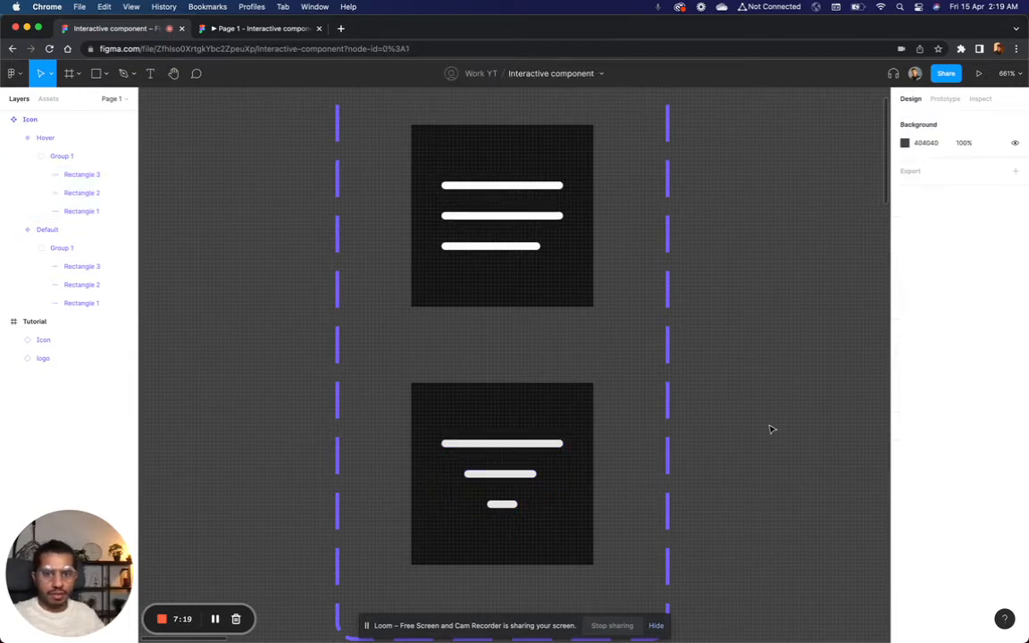
{"action": "scroll", "coordinate": [689, 310], "scroll_direction": "down", "scroll_amount": 5}
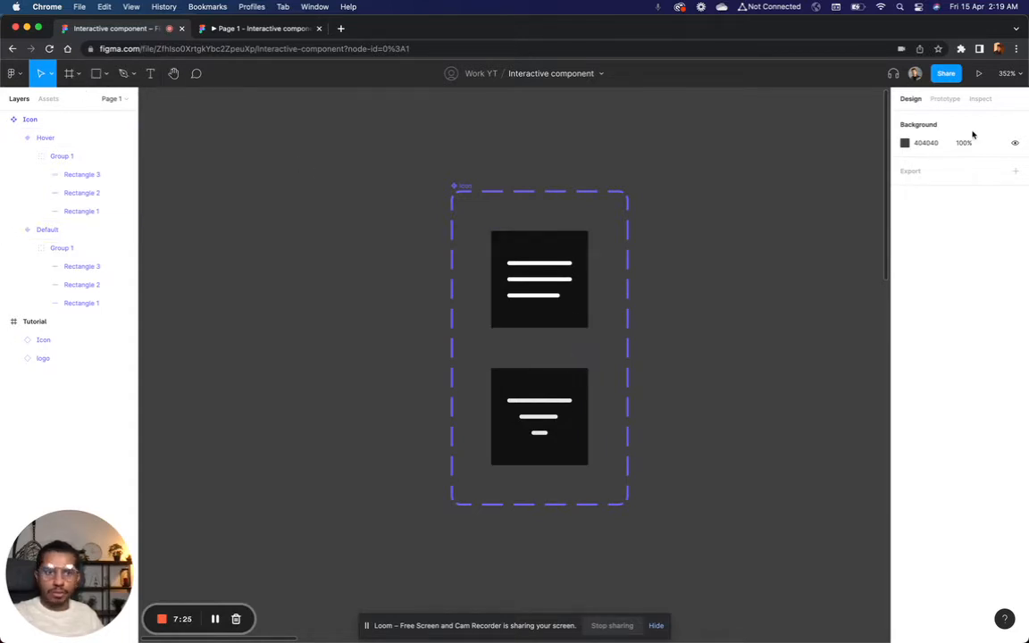
{"action": "left_click", "coordinate": [948, 99]}
{"action": "left_click", "coordinate": [573, 271]}
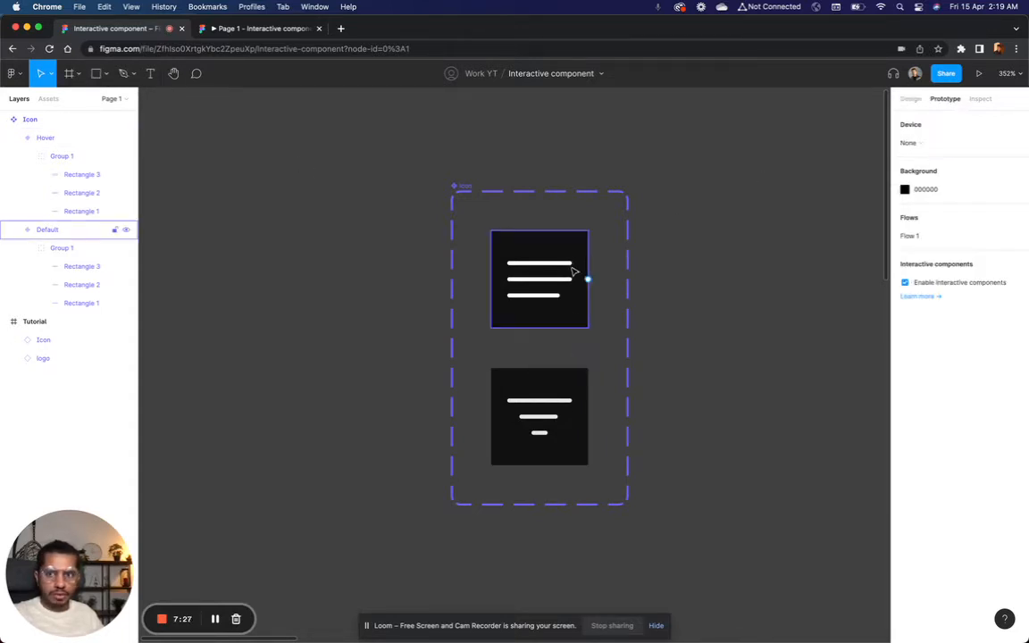
{"action": "left_click", "coordinate": [573, 272]}
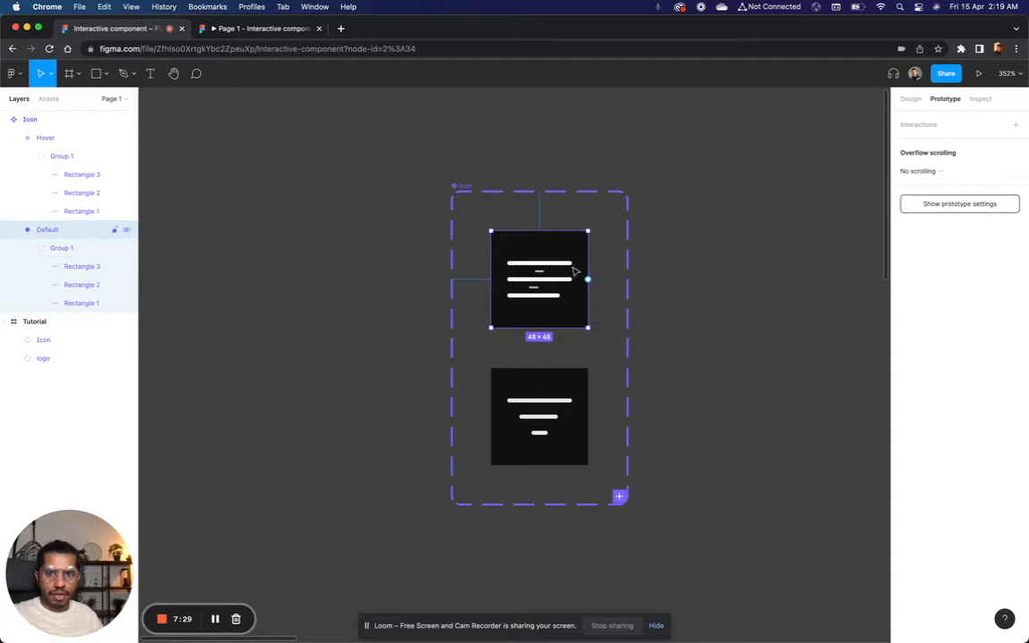
{"action": "mouse_move", "coordinate": [587, 280]}
{"action": "left_mouse_down"}
{"action": "mouse_move", "coordinate": [572, 385]}
{"action": "mouse_move", "coordinate": [590, 282]}
{"action": "left_mouse_up"}
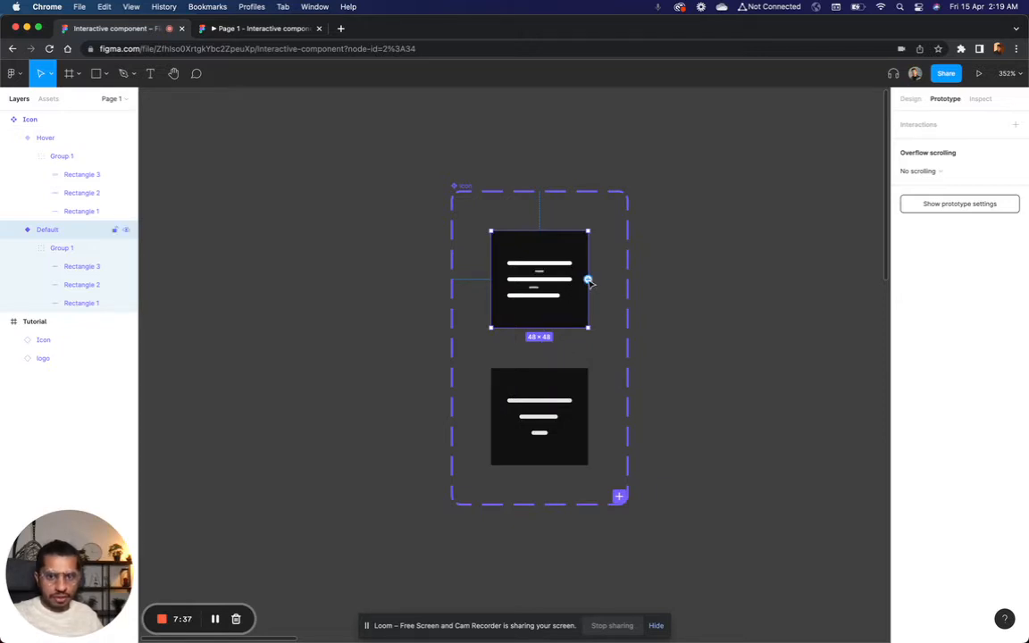
{"action": "left_click_drag", "start_coordinate": [590, 282], "coordinate": [542, 404]}
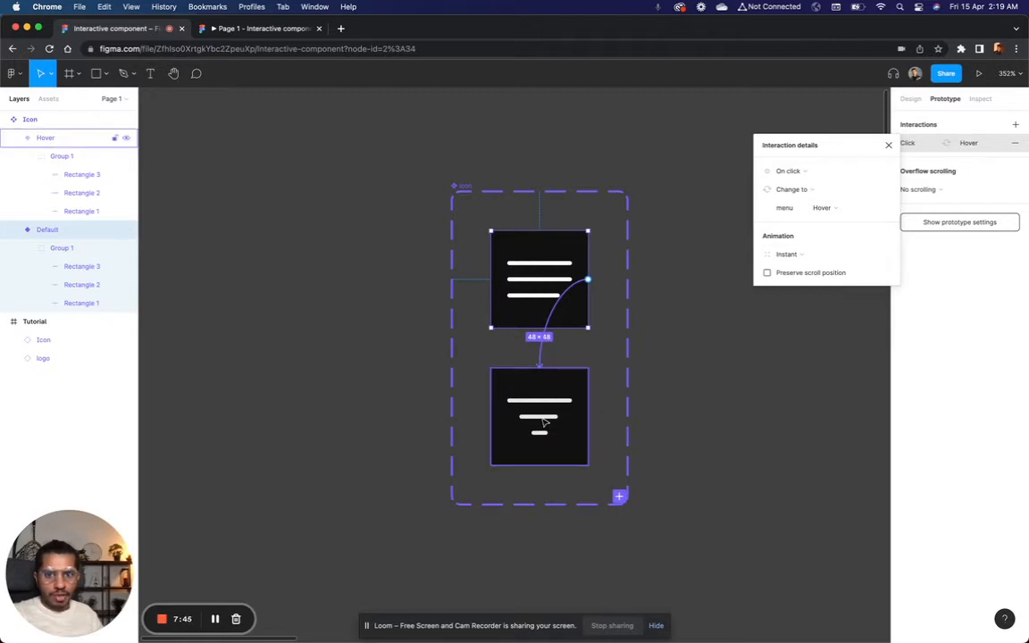
{"action": "left_click_drag", "start_coordinate": [814, 148], "coordinate": [790, 113]}
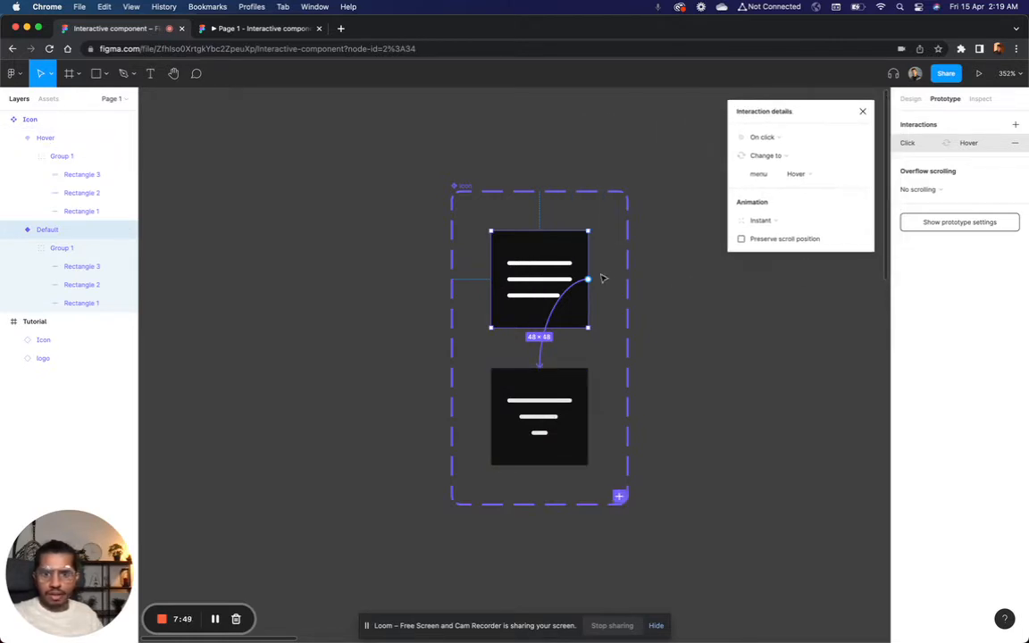
{"action": "left_click", "coordinate": [863, 111]}
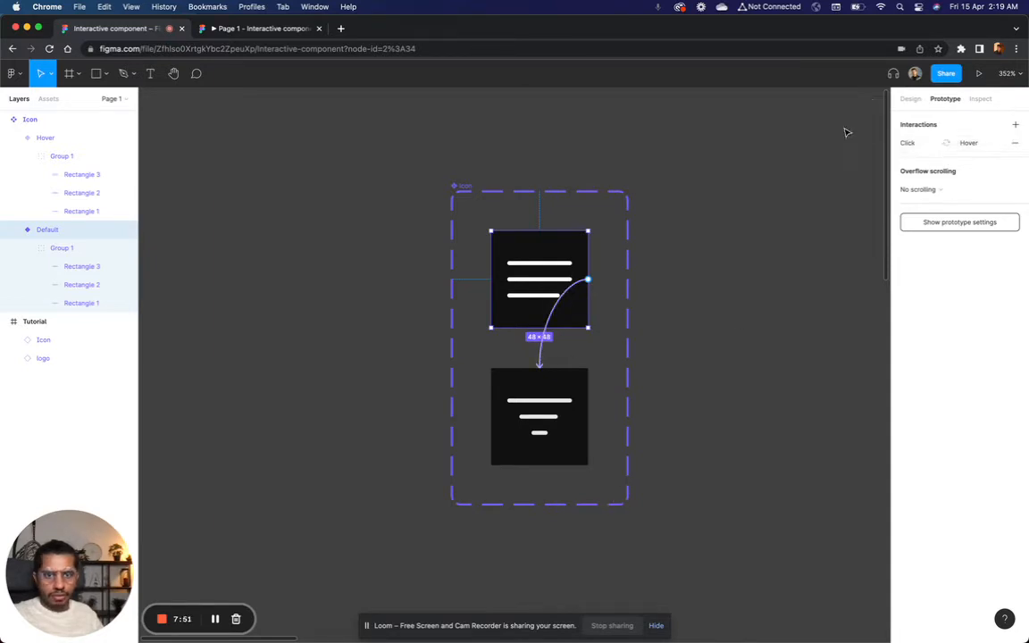
{"action": "left_click", "coordinate": [772, 202]}
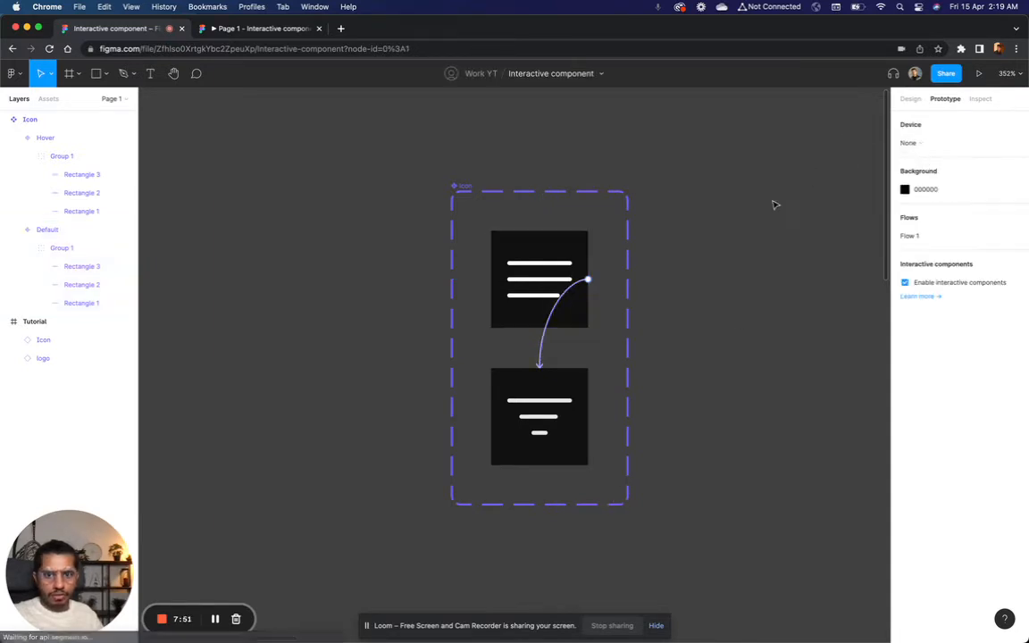
Step: Set the interaction's trigger to While hovering, test it on the menu icon in the prototype preview, and return to the design file
{"action": "left_click", "coordinate": [545, 350]}
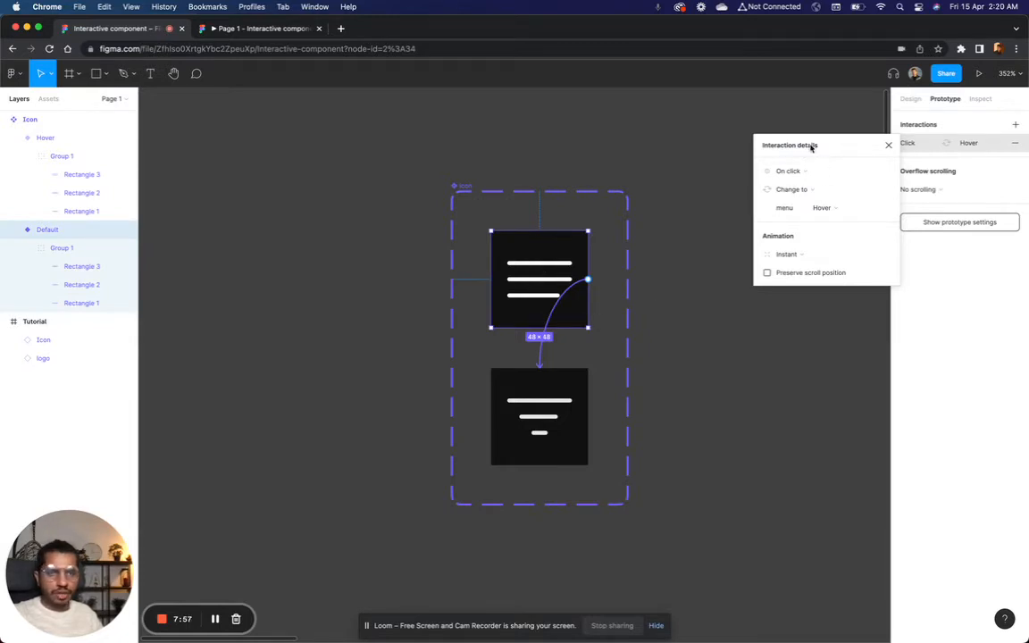
{"action": "left_click_drag", "start_coordinate": [811, 146], "coordinate": [792, 105]}
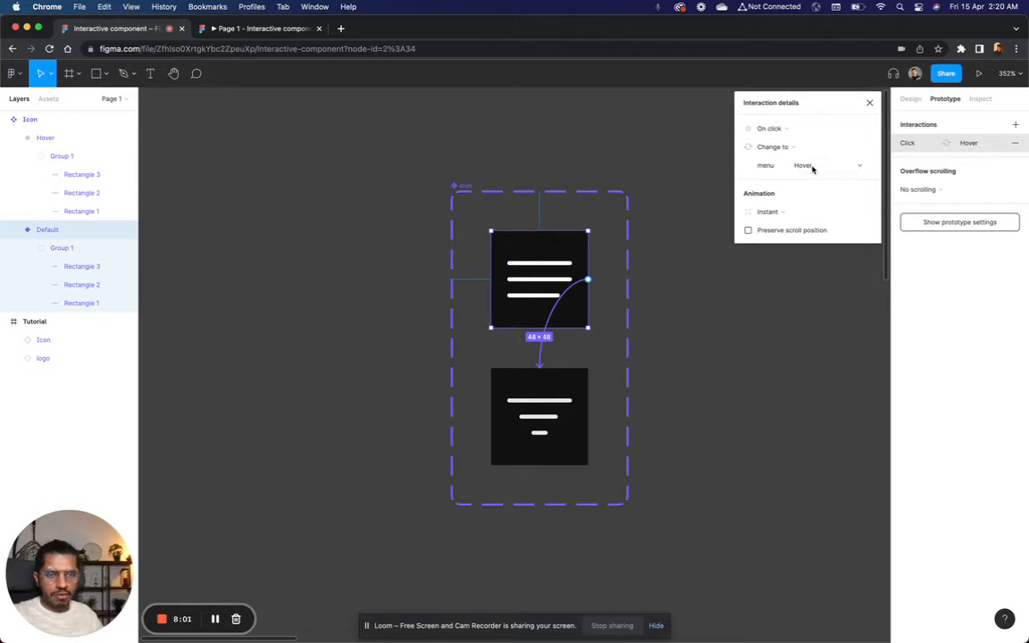
{"action": "left_click", "coordinate": [771, 133]}
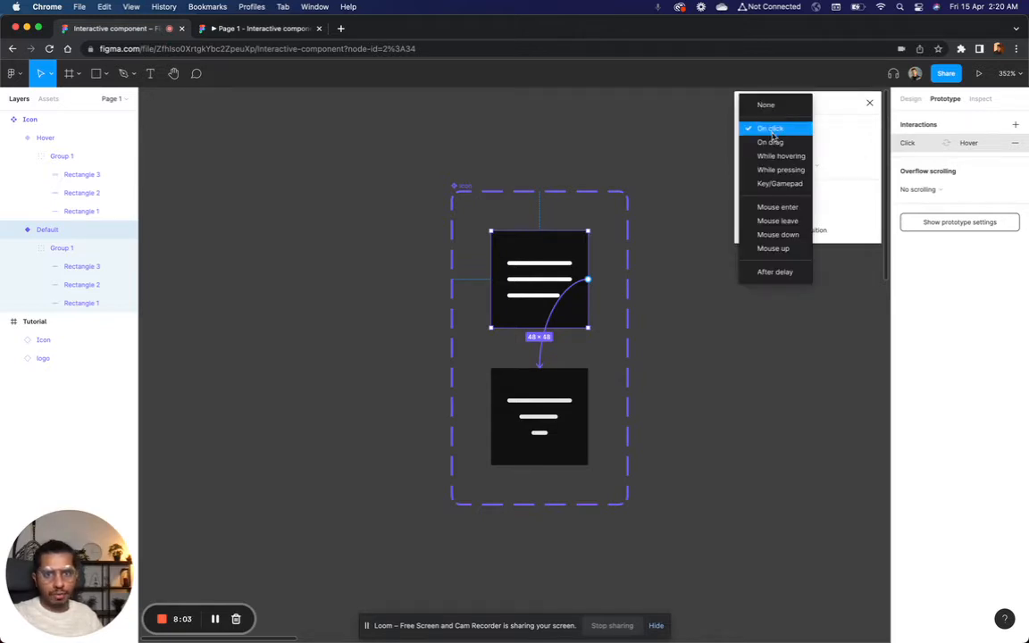
{"action": "left_click", "coordinate": [776, 157]}
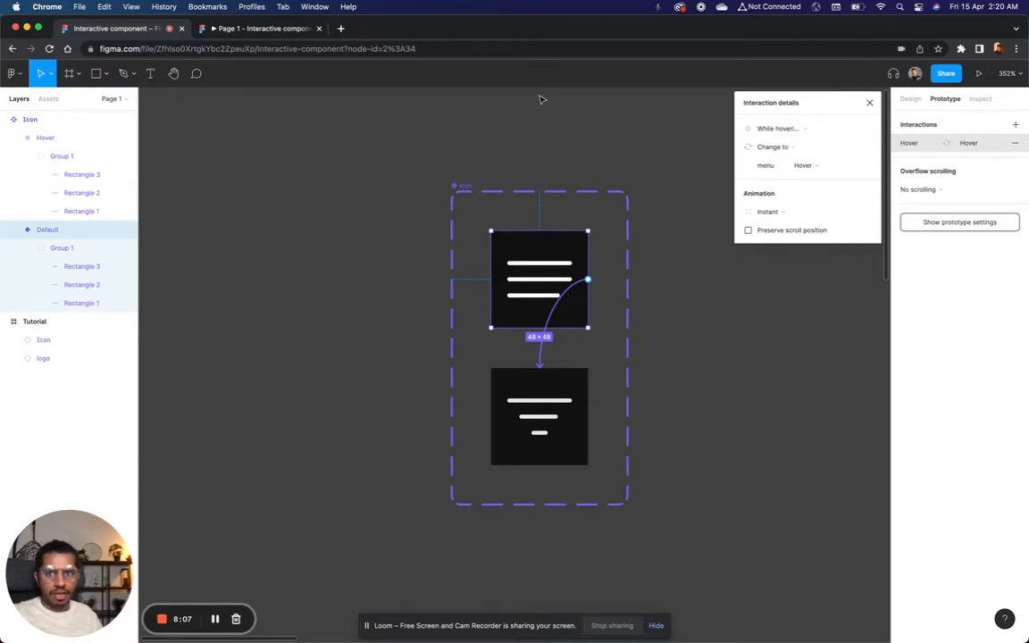
{"action": "left_click", "coordinate": [268, 29]}
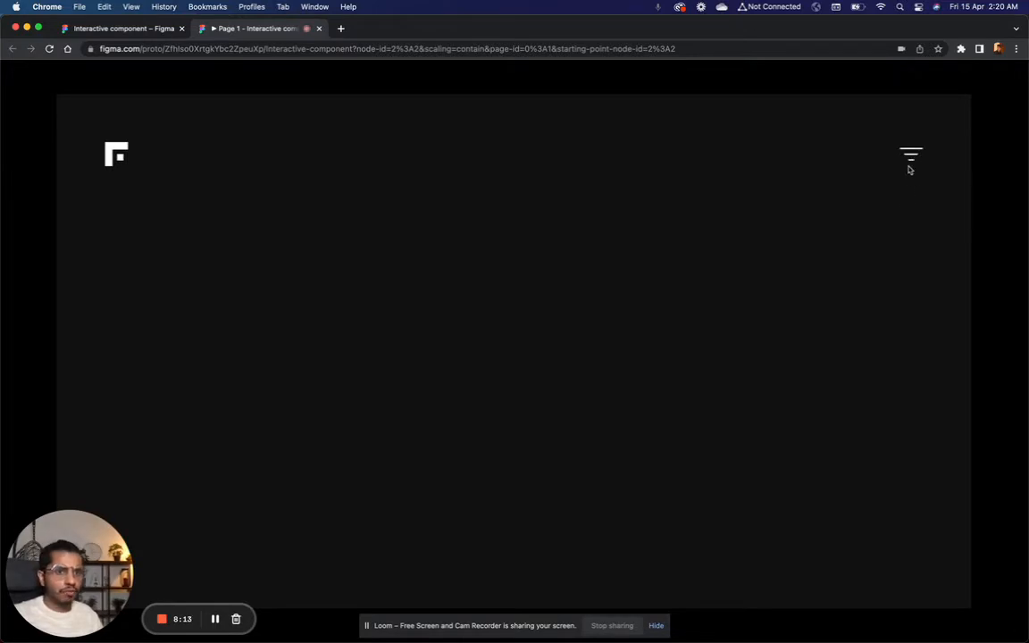
{"action": "left_click", "coordinate": [152, 29]}
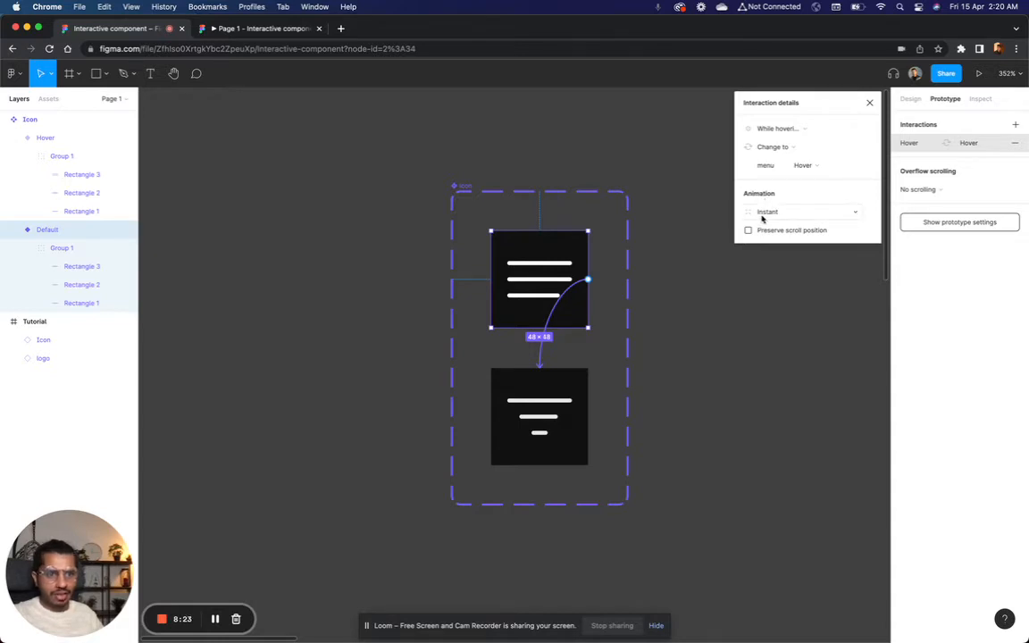
Step: Set the hover interaction's animation to Smart animate with Ease out easing
{"action": "left_click", "coordinate": [776, 213]}
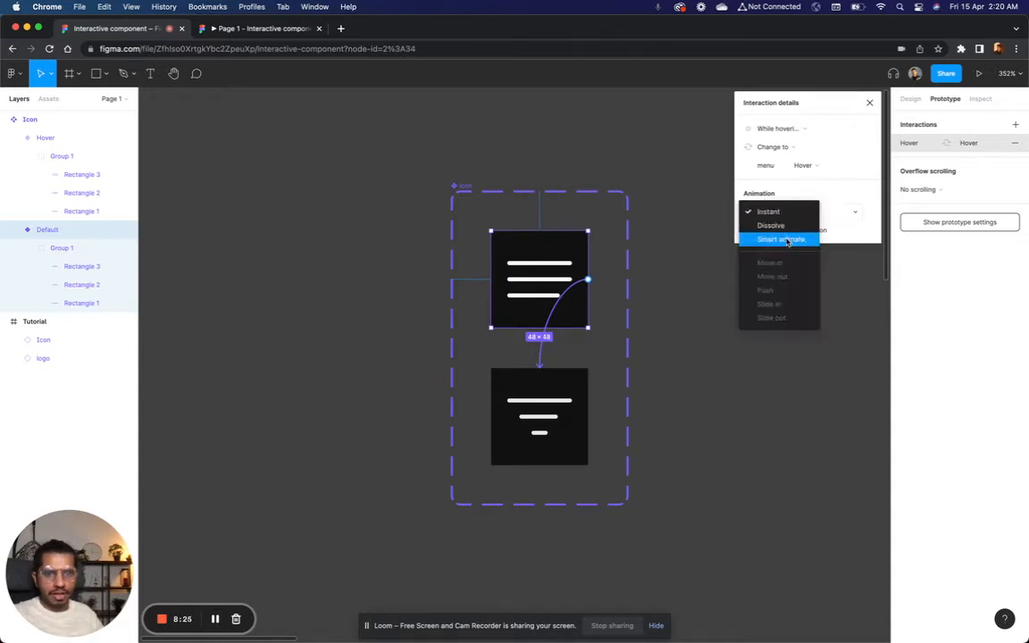
{"action": "left_click", "coordinate": [790, 241]}
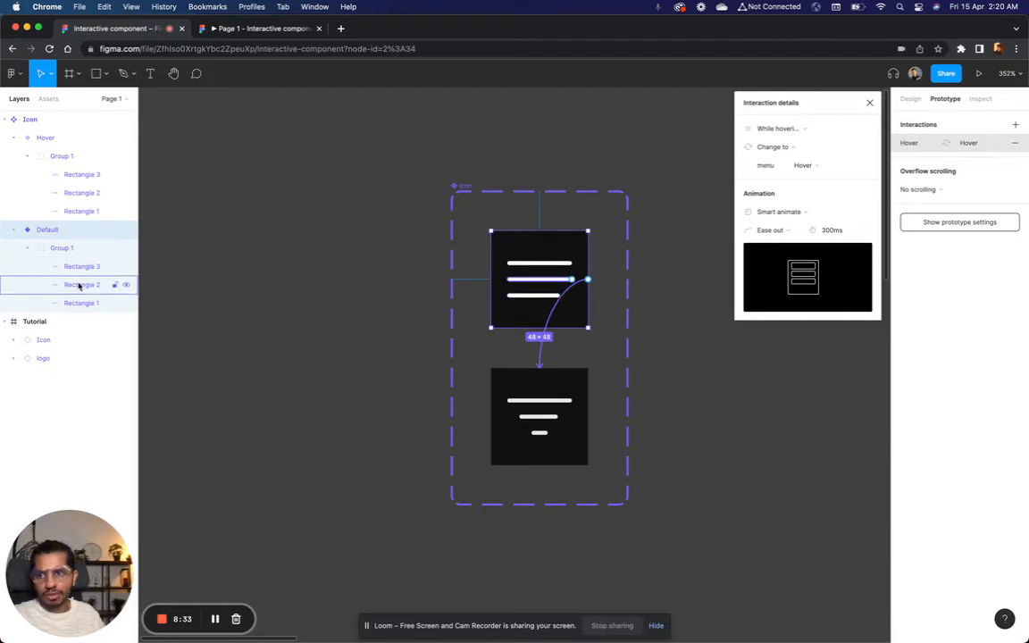
{"action": "left_click", "coordinate": [507, 400]}
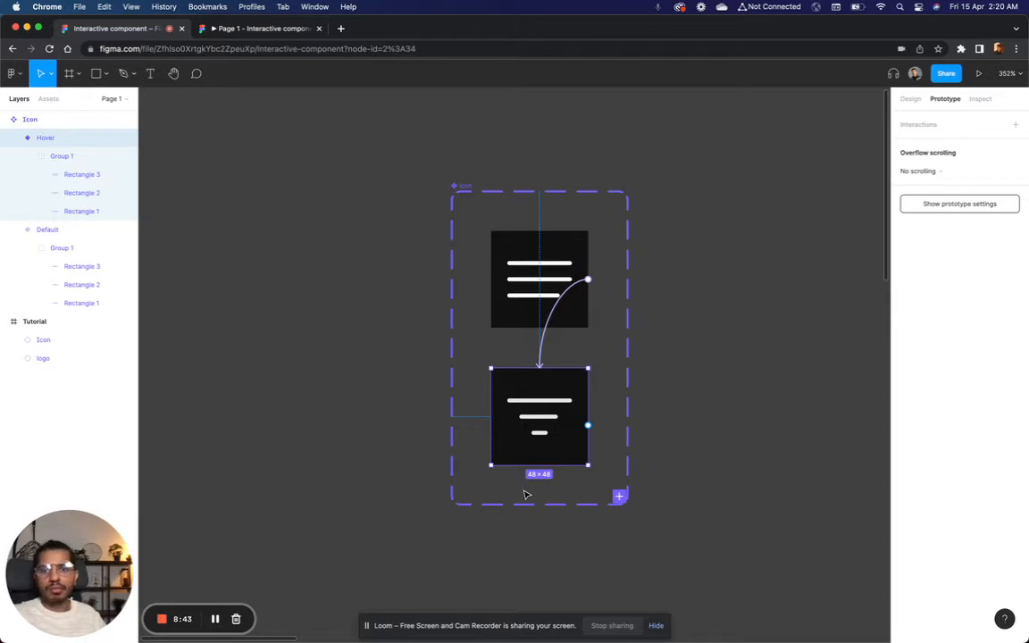
{"action": "left_click", "coordinate": [546, 336]}
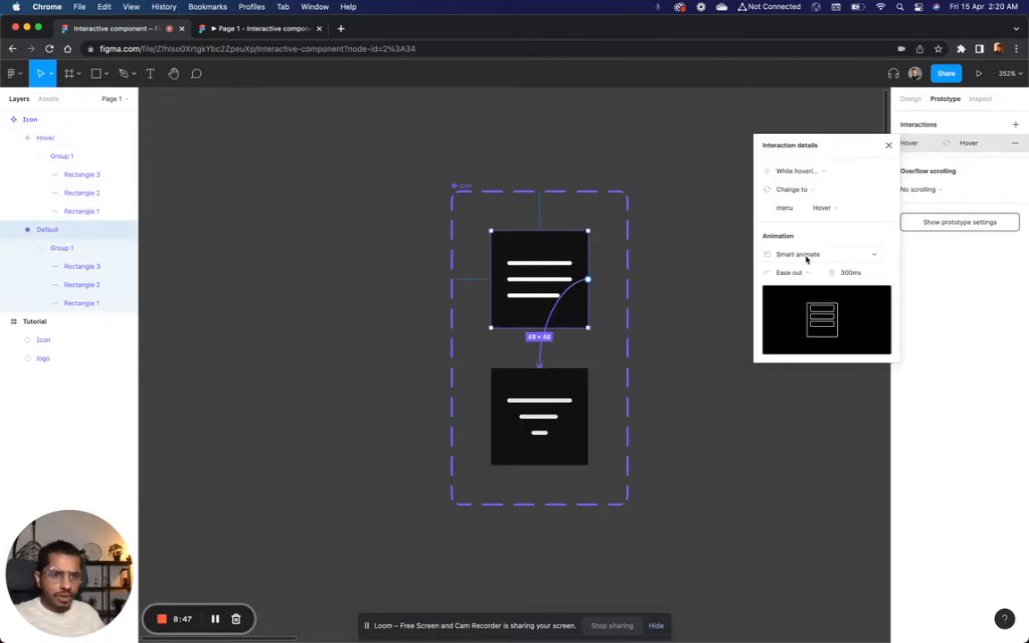
{"action": "left_click", "coordinate": [779, 273]}
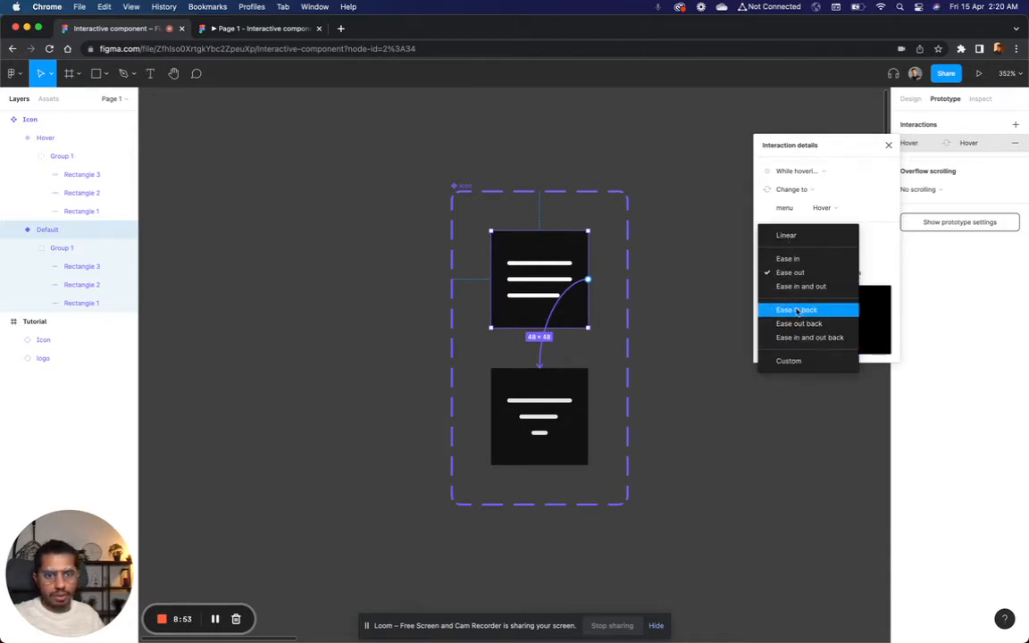
{"action": "left_click", "coordinate": [788, 273]}
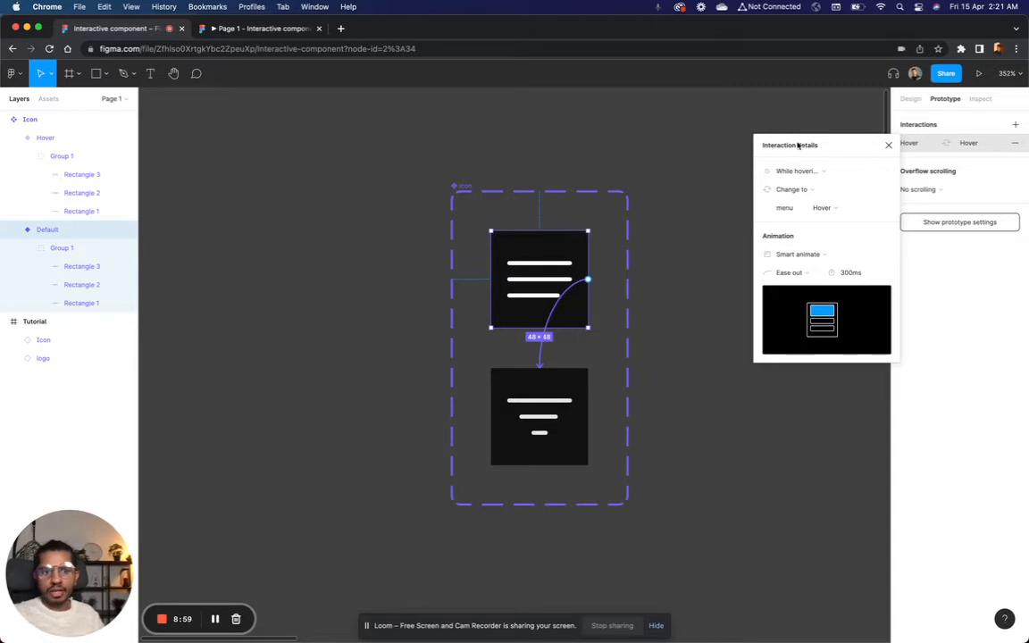
Step: Check the animated hover transition of the menu icon in the prototype preview, and return to the design file
{"action": "left_click", "coordinate": [592, 125]}
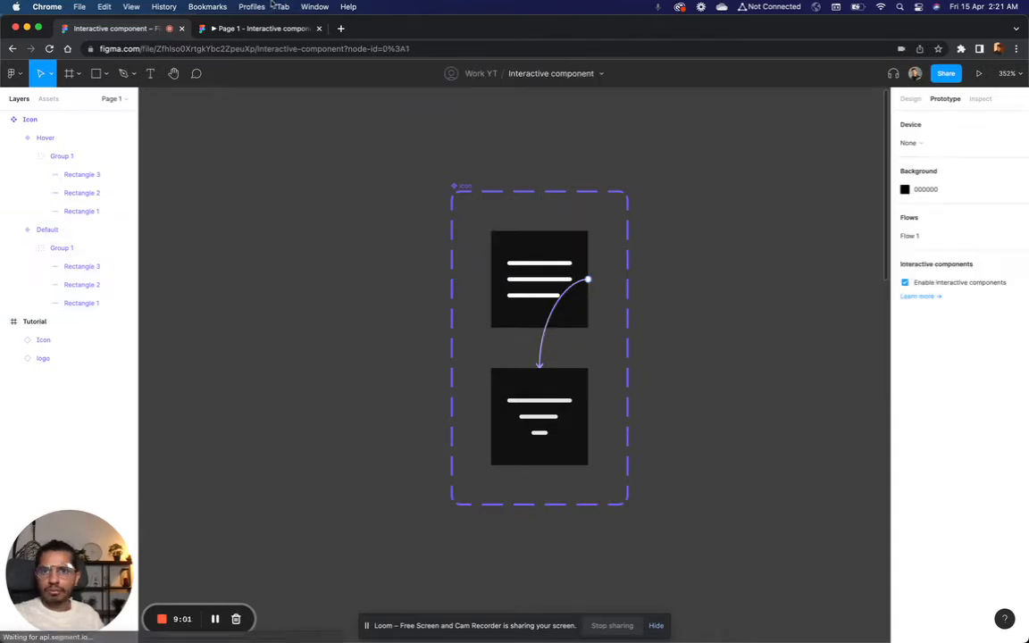
{"action": "left_click", "coordinate": [236, 27]}
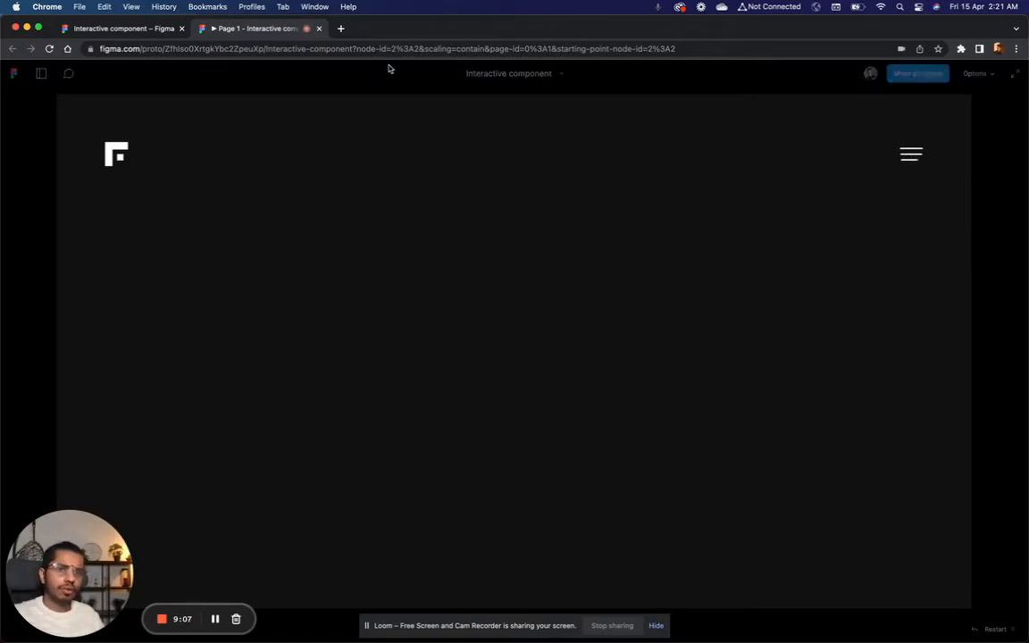
{"action": "left_click", "coordinate": [89, 28]}
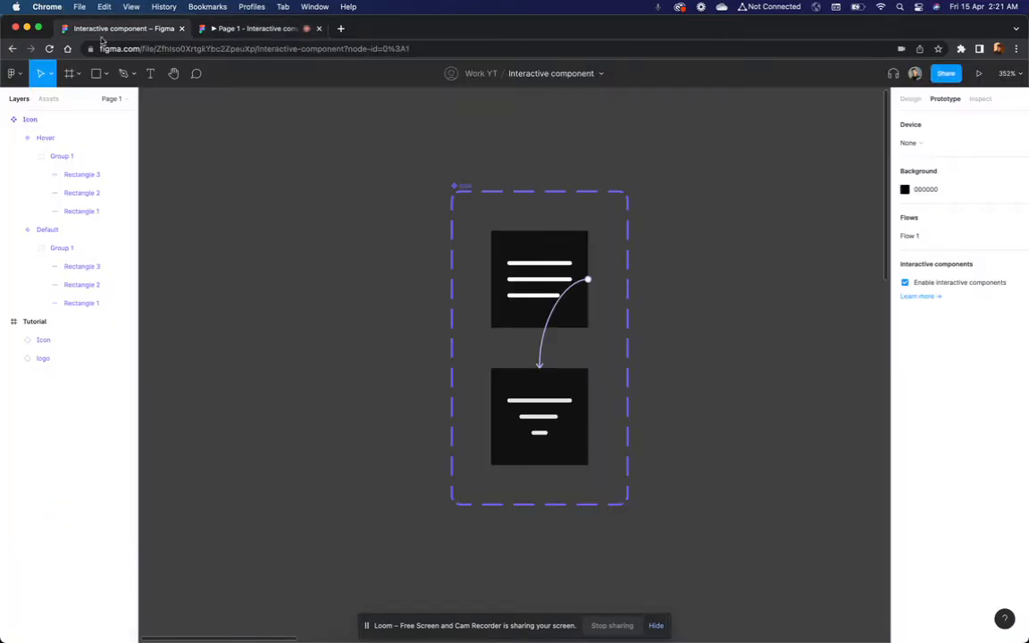
Step: Shorten the Hover variant's bottom line to 6 wide, keeping it centred, and check the icon in the prototype preview
{"action": "left_click", "coordinate": [543, 434]}
{"action": "scroll", "coordinate": [607, 422], "scroll_direction": "up", "scroll_amount": 5}
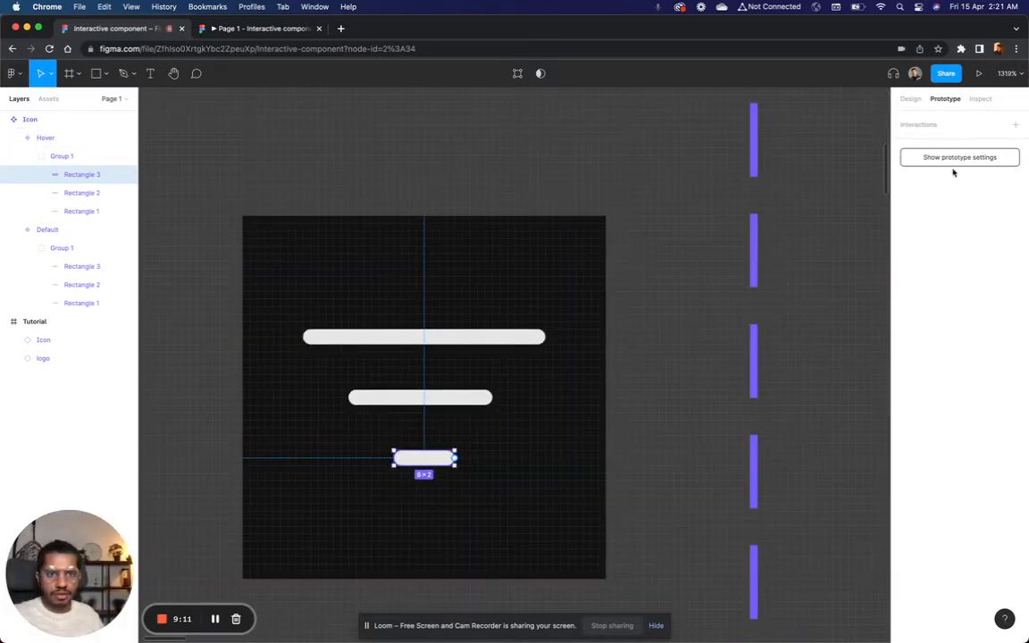
{"action": "left_click", "coordinate": [910, 99]}
{"action": "left_click", "coordinate": [930, 167]}
{"action": "type", "text": "6"}
{"action": "key", "text": "Return"}
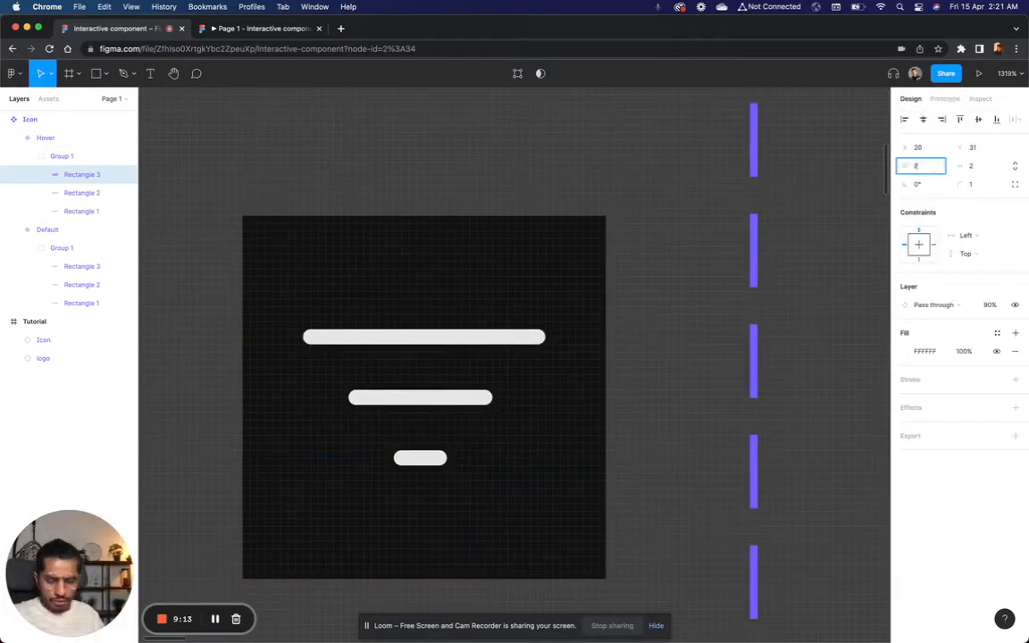
{"action": "left_click", "coordinate": [797, 298]}
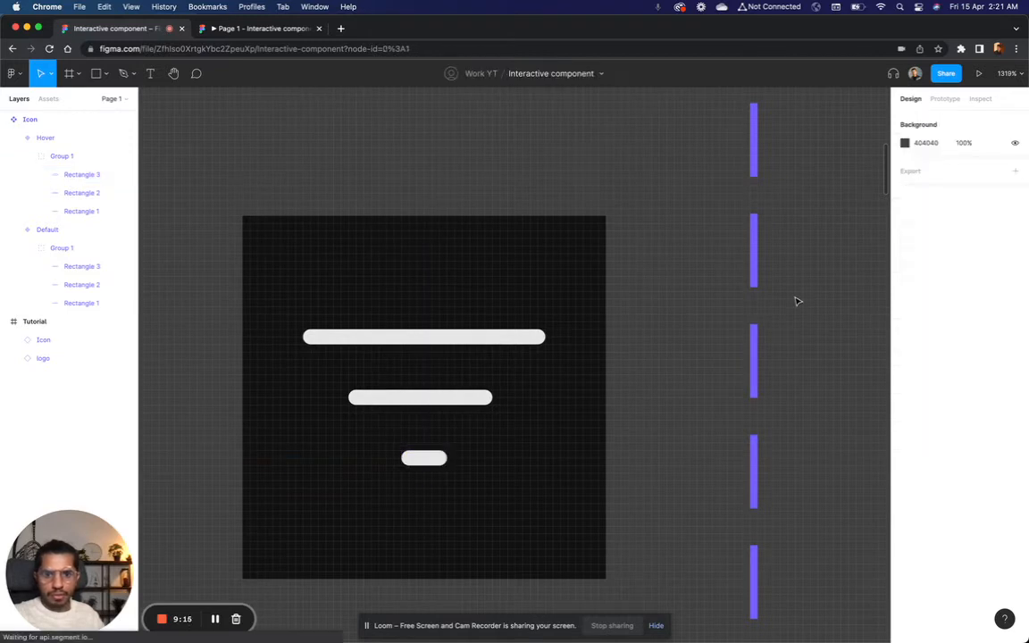
{"action": "scroll", "coordinate": [796, 298], "scroll_direction": "down", "scroll_amount": 3}
{"action": "left_click", "coordinate": [268, 28]}
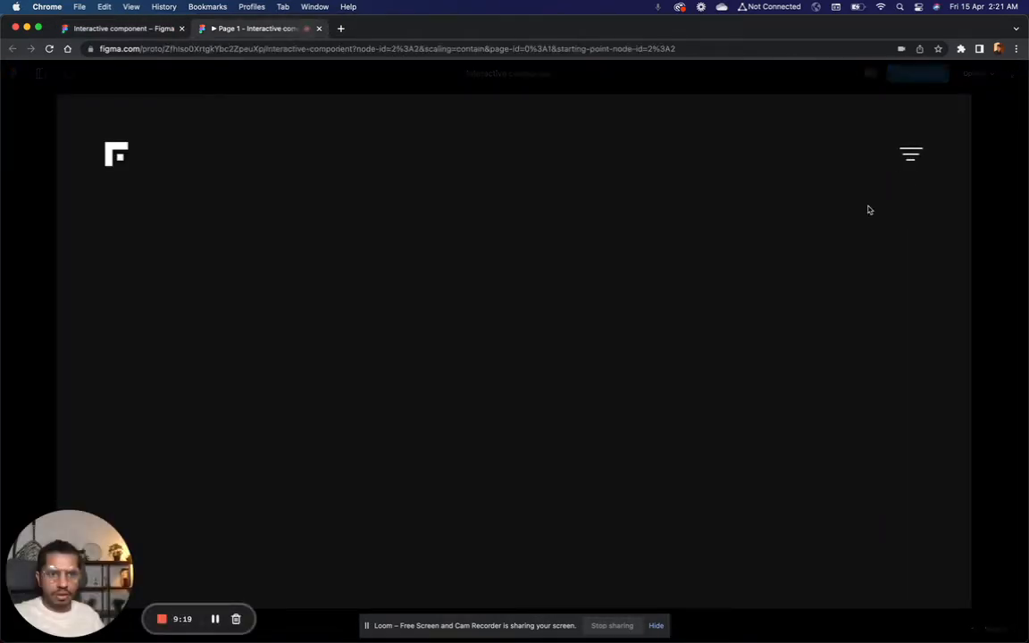
{"action": "left_click", "coordinate": [102, 30]}
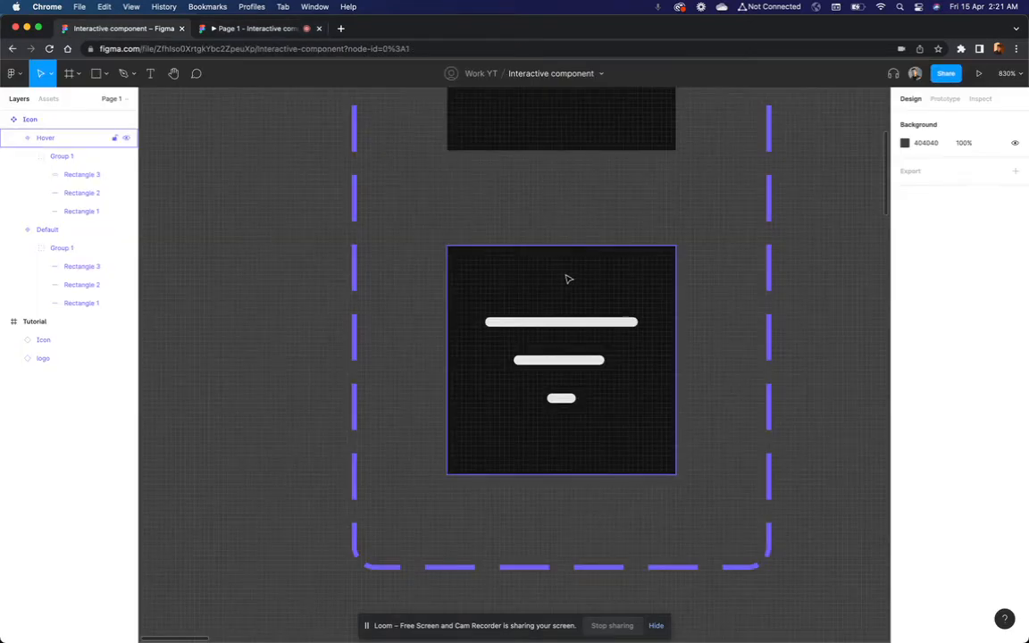
Step: Set the layer opacity of all three lines in the Default variant to 80%
{"action": "left_click", "coordinate": [568, 322]}
{"action": "scroll", "coordinate": [585, 363], "scroll_direction": "up", "scroll_amount": 5}
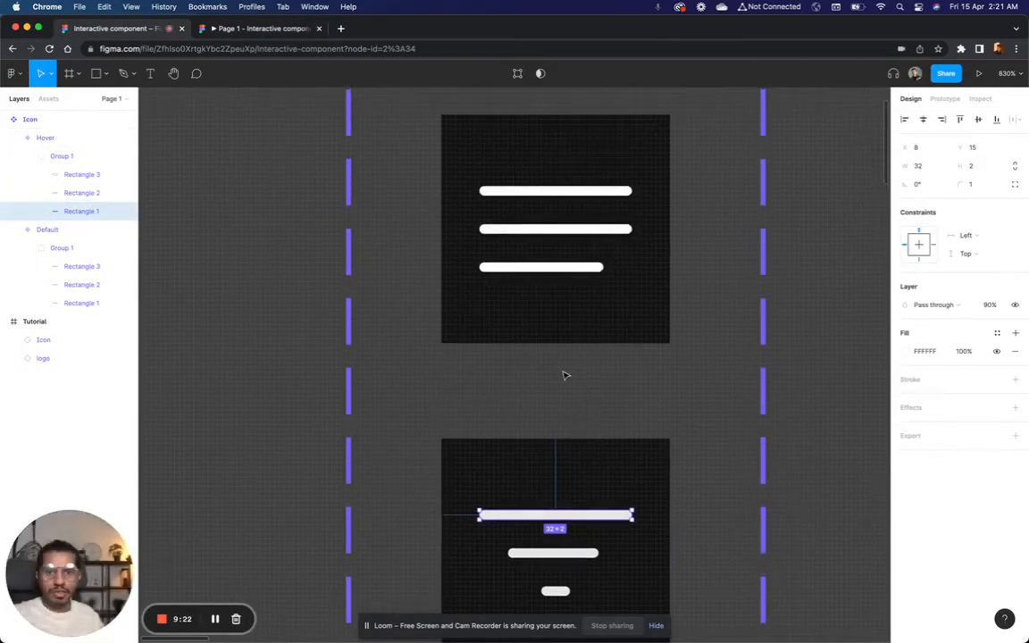
{"action": "left_click", "coordinate": [553, 278]}
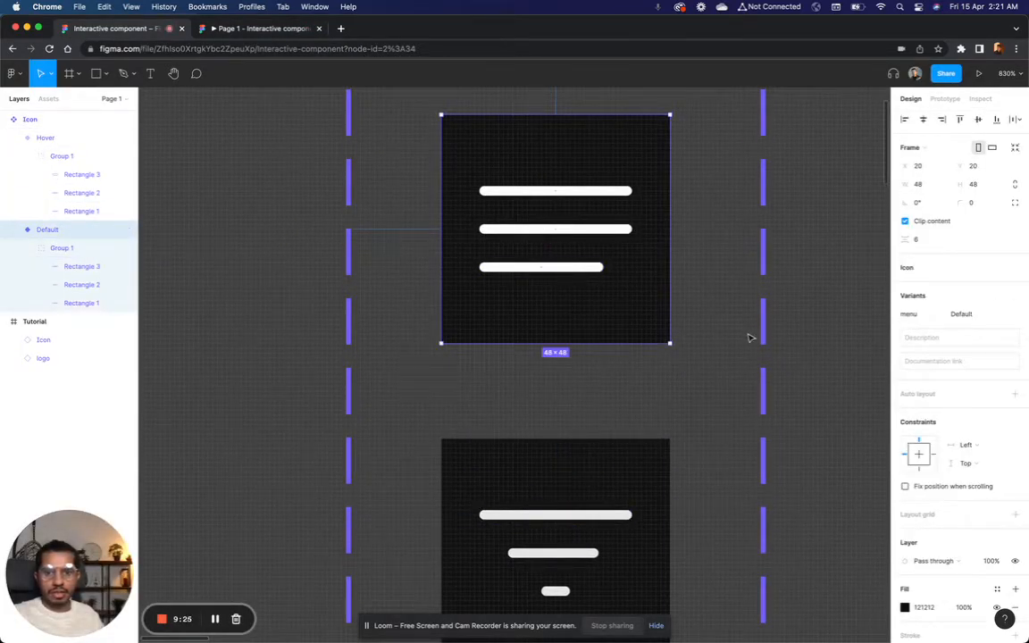
{"action": "left_click", "coordinate": [676, 304]}
{"action": "left_click", "coordinate": [557, 265], "text": "super"}
{"action": "left_click", "coordinate": [560, 230], "text": "shift"}
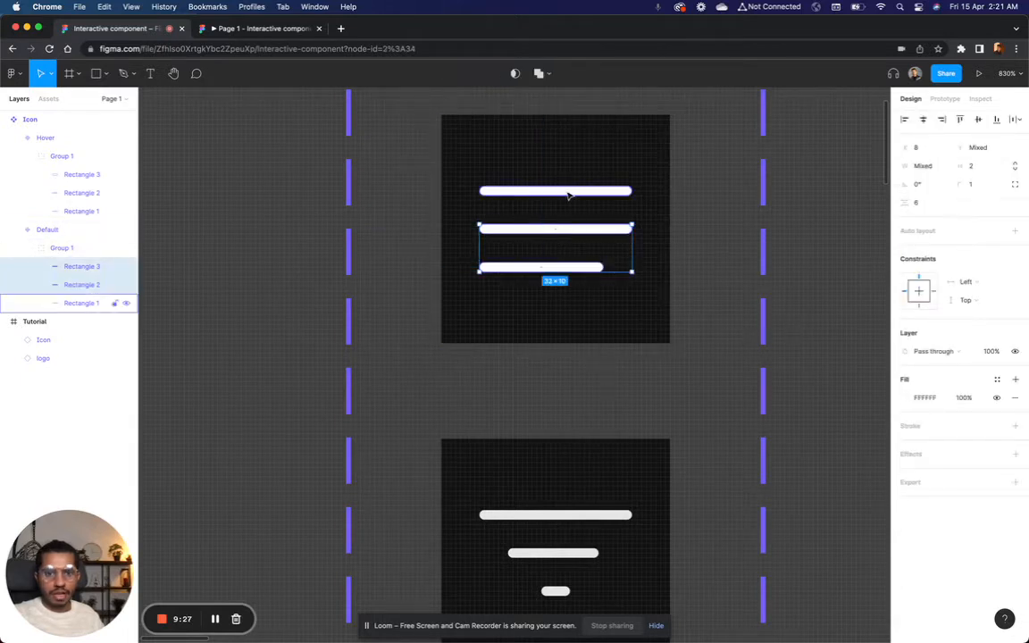
{"action": "left_click", "coordinate": [567, 192], "text": "shift"}
{"action": "left_click", "coordinate": [982, 354]}
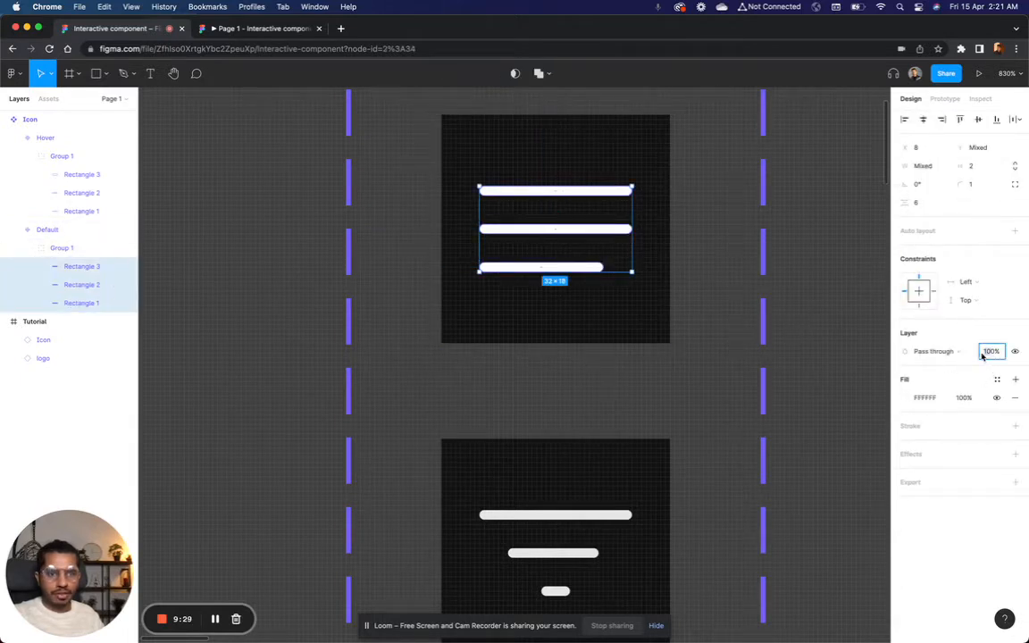
{"action": "type", "text": "80"}
{"action": "key", "text": "Return"}
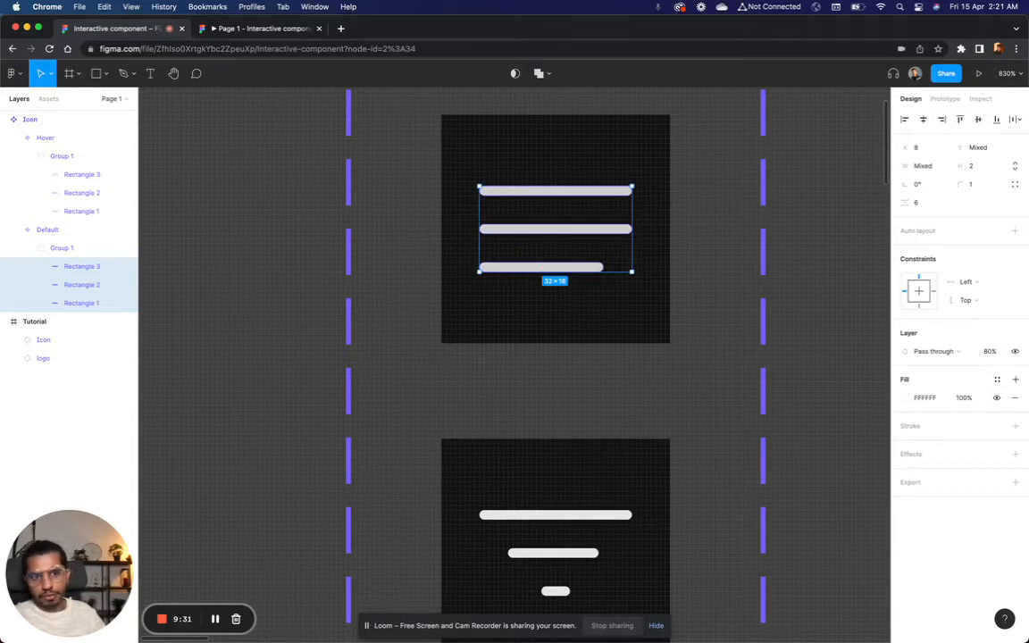
{"action": "left_click", "coordinate": [767, 417]}
Step: Set the layer opacity of all three lines in the Hover variant to 100%
{"action": "left_click", "coordinate": [592, 516]}
{"action": "left_click", "coordinate": [589, 553], "text": "shift"}
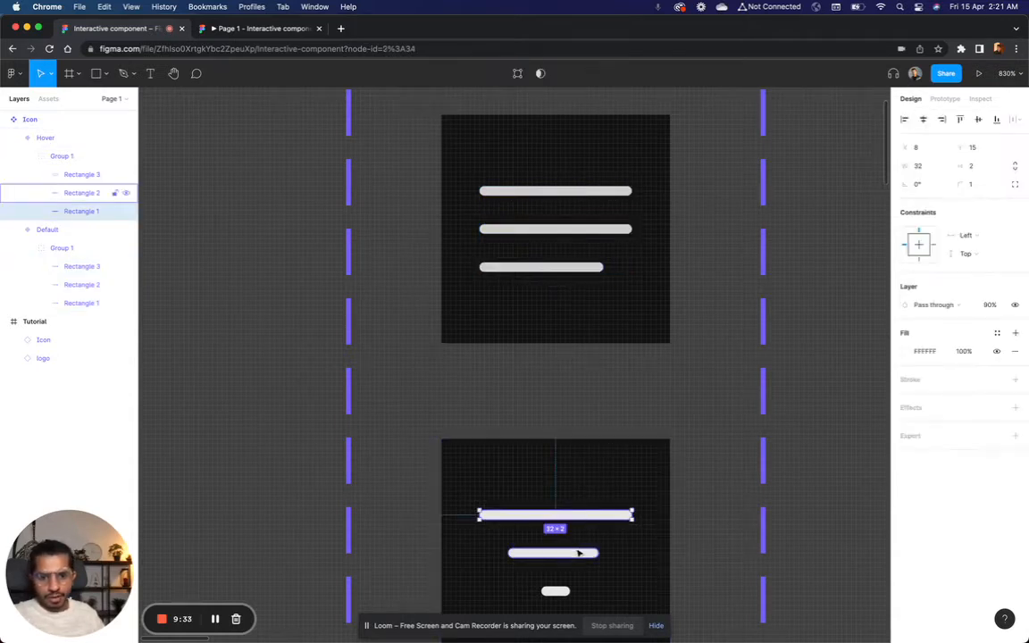
{"action": "left_click", "coordinate": [566, 590], "text": "shift"}
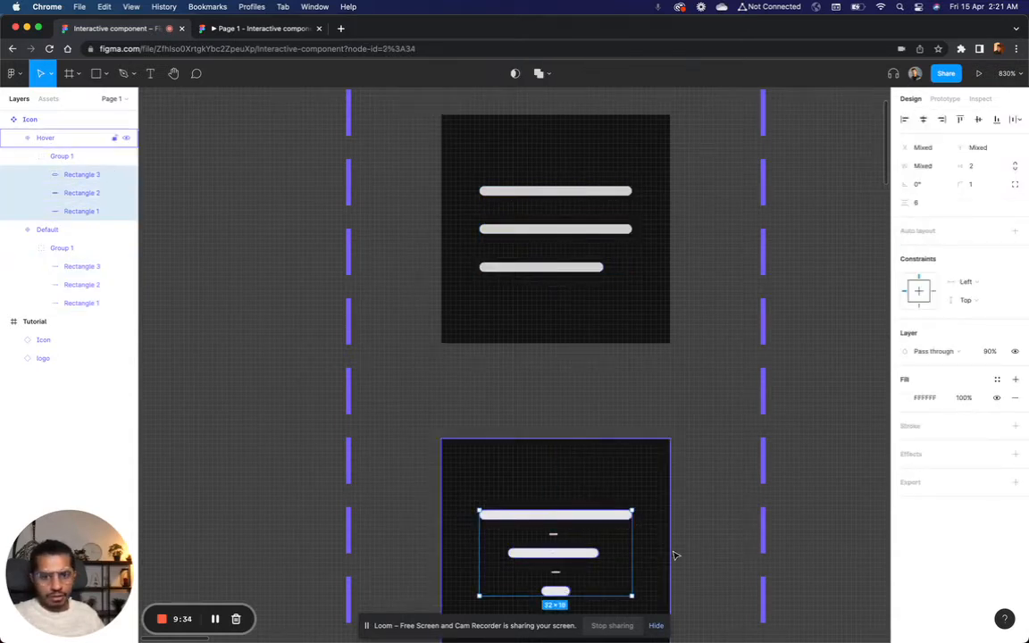
{"action": "left_click", "coordinate": [987, 351]}
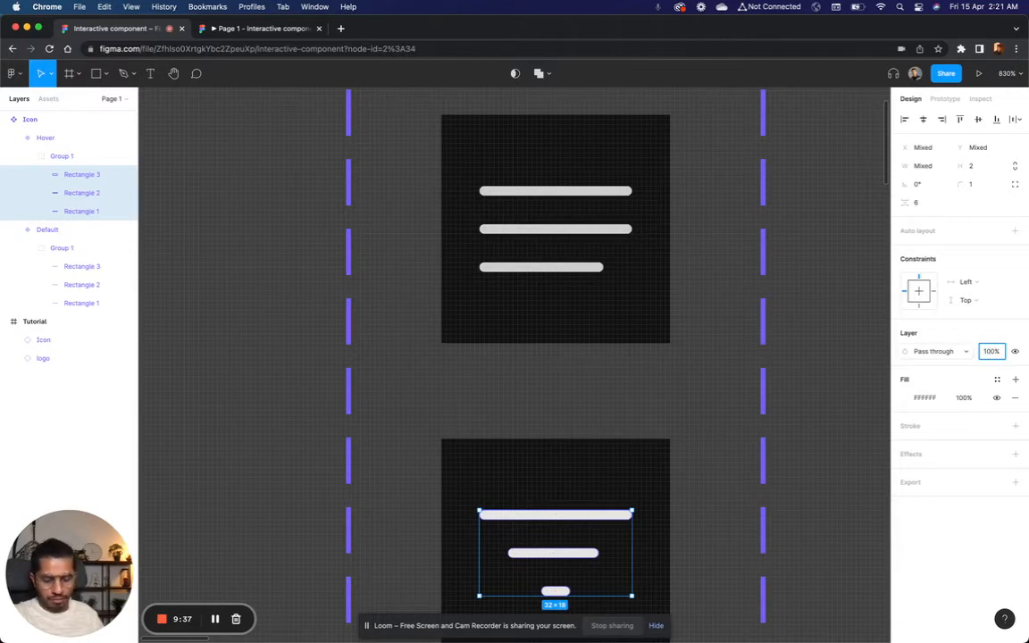
{"action": "key", "text": "Return"}
{"action": "left_click", "coordinate": [783, 320]}
Step: Check the menu icon's opacity change in the prototype preview, and return to the design file
{"action": "scroll", "coordinate": [785, 324], "scroll_direction": "down", "scroll_amount": 3}
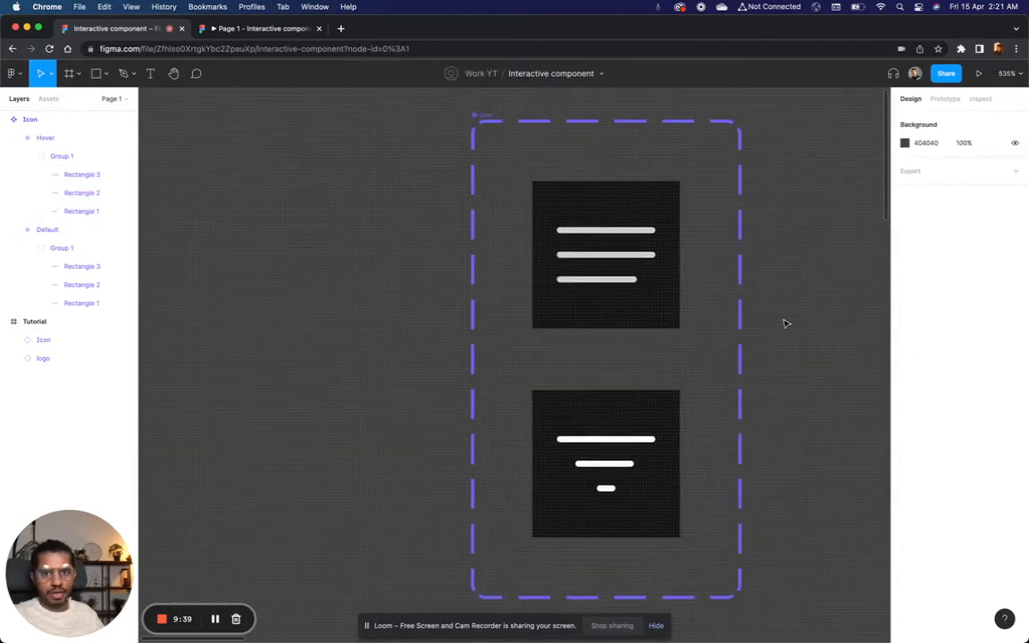
{"action": "scroll", "coordinate": [786, 323], "scroll_direction": "right", "scroll_amount": 1}
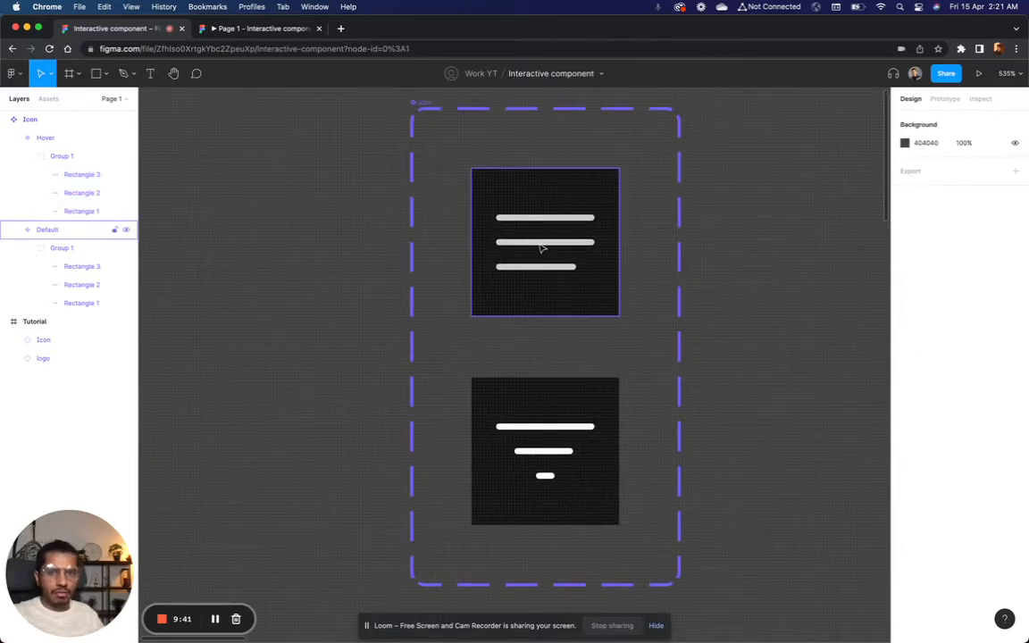
{"action": "left_click", "coordinate": [265, 34]}
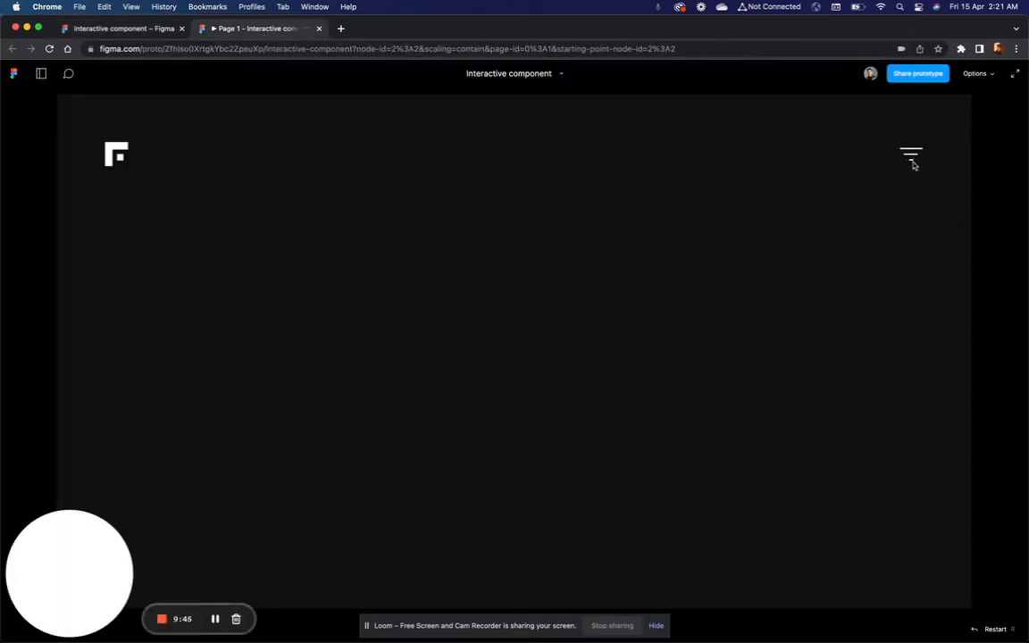
{"action": "left_click", "coordinate": [131, 29]}
Step: Add a drop shadow with a Y offset of 0 to the three lines in the Hover variant
{"action": "left_click", "coordinate": [539, 427]}
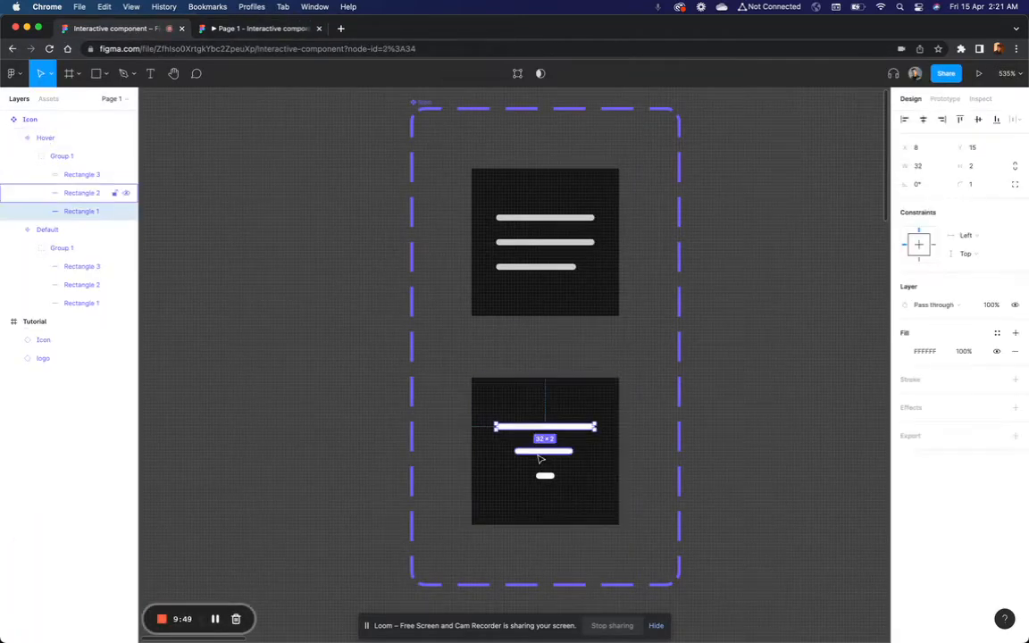
{"action": "left_click", "coordinate": [543, 451], "text": "shift"}
{"action": "left_click", "coordinate": [545, 477], "text": "shift"}
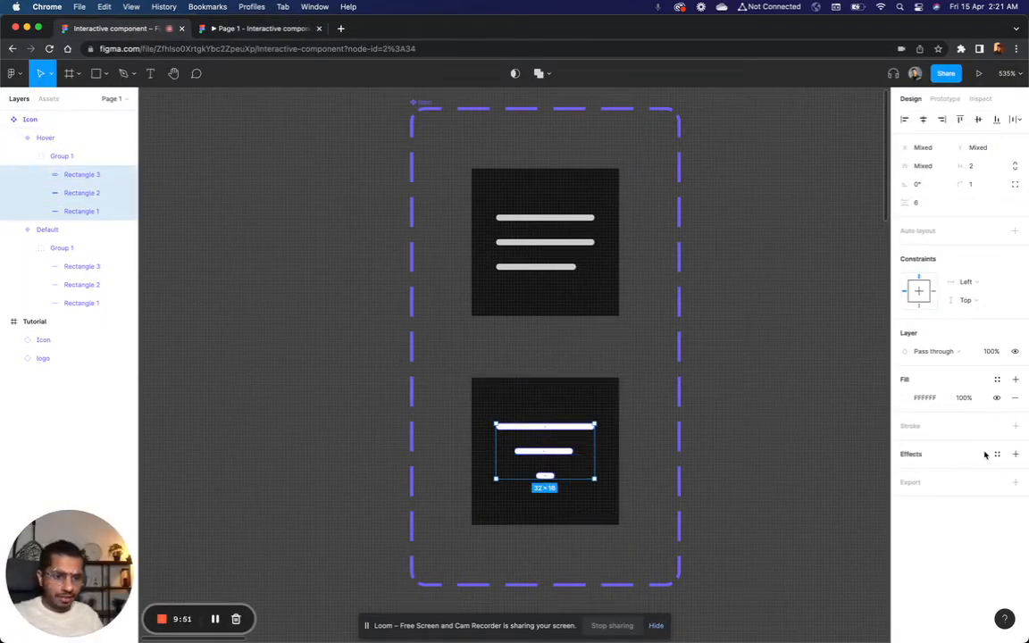
{"action": "left_click", "coordinate": [1015, 455]}
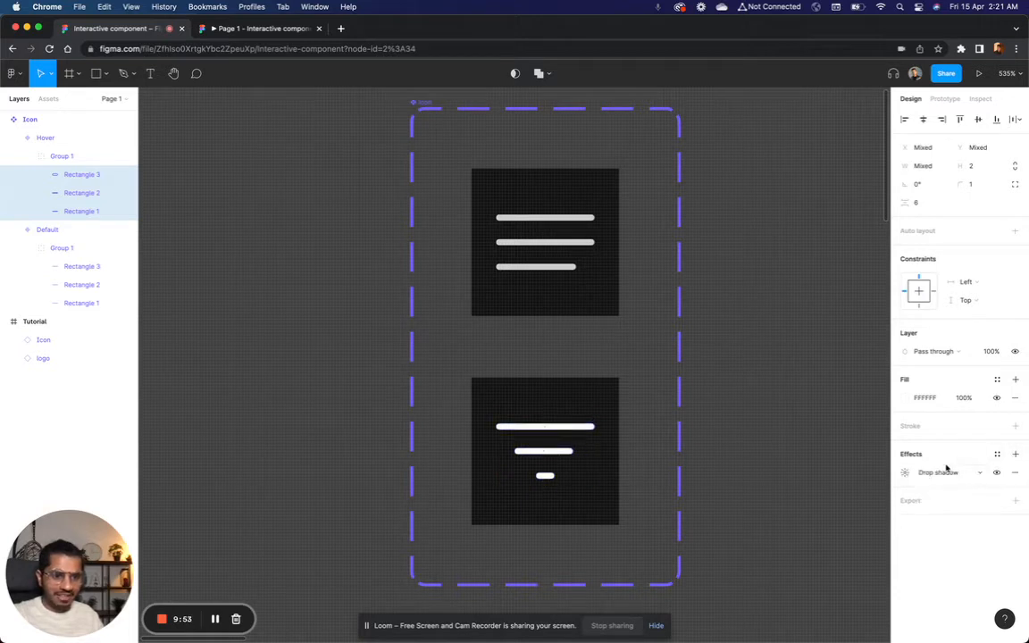
{"action": "left_click", "coordinate": [907, 473]}
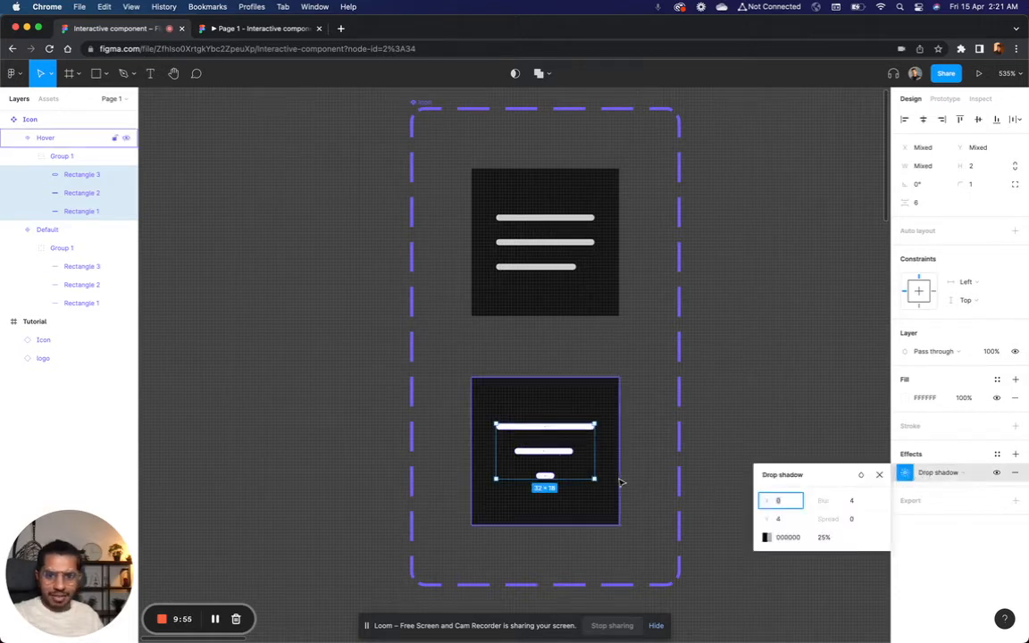
{"action": "scroll", "coordinate": [620, 482], "scroll_direction": "up", "scroll_amount": 10}
{"action": "left_click", "coordinate": [790, 520]}
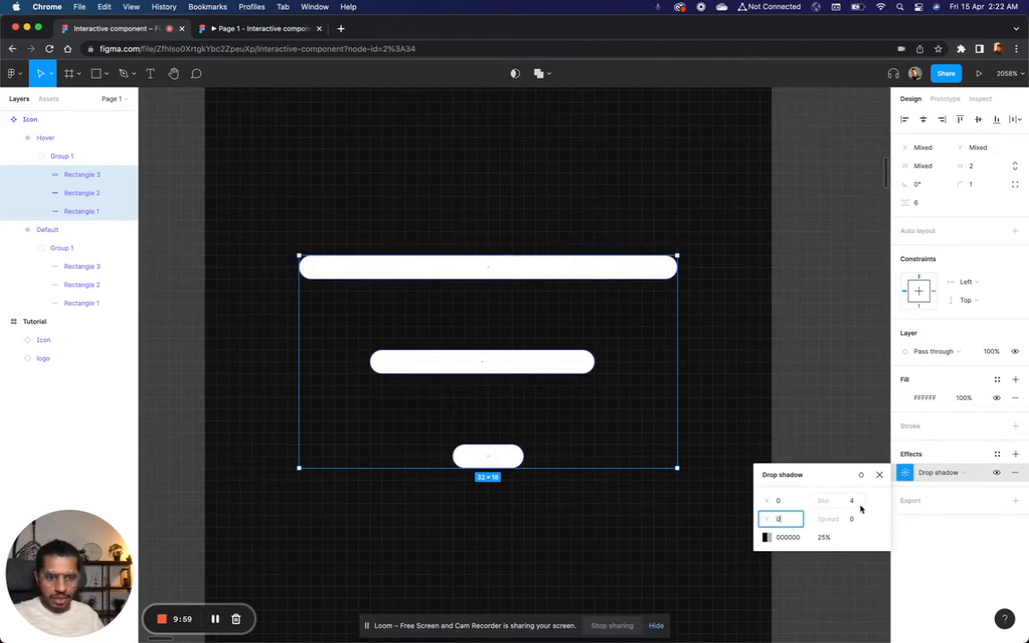
Step: Colour the Hover lines' drop shadow white (FFFFFF) at 30% opacity
{"action": "left_click", "coordinate": [767, 536]}
{"action": "type", "text": "FFFFFF"}
{"action": "key", "text": "Return"}
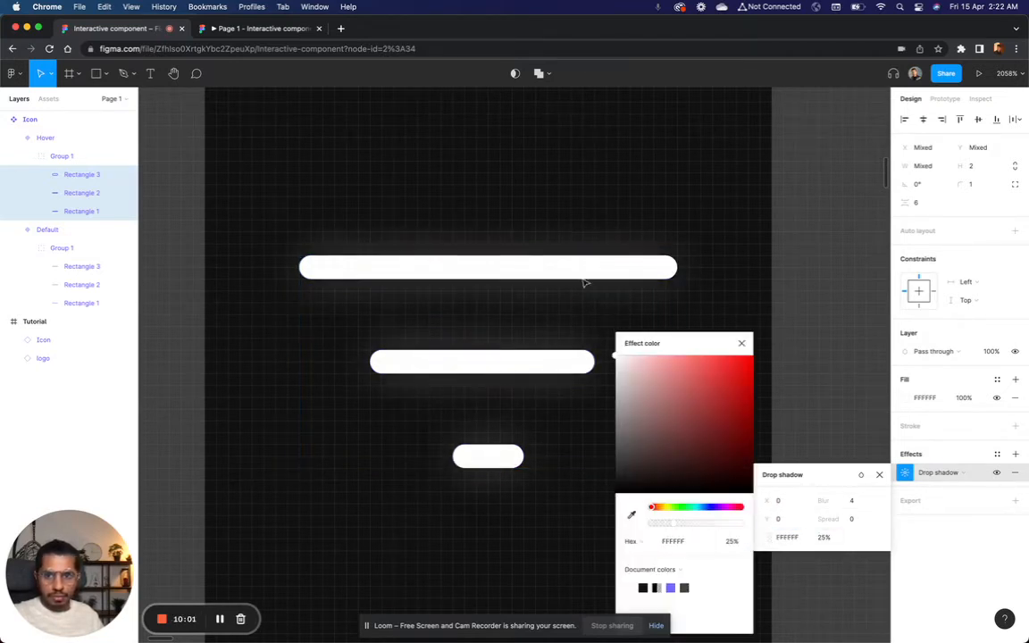
{"action": "left_click", "coordinate": [739, 342]}
{"action": "left_click", "coordinate": [825, 538]}
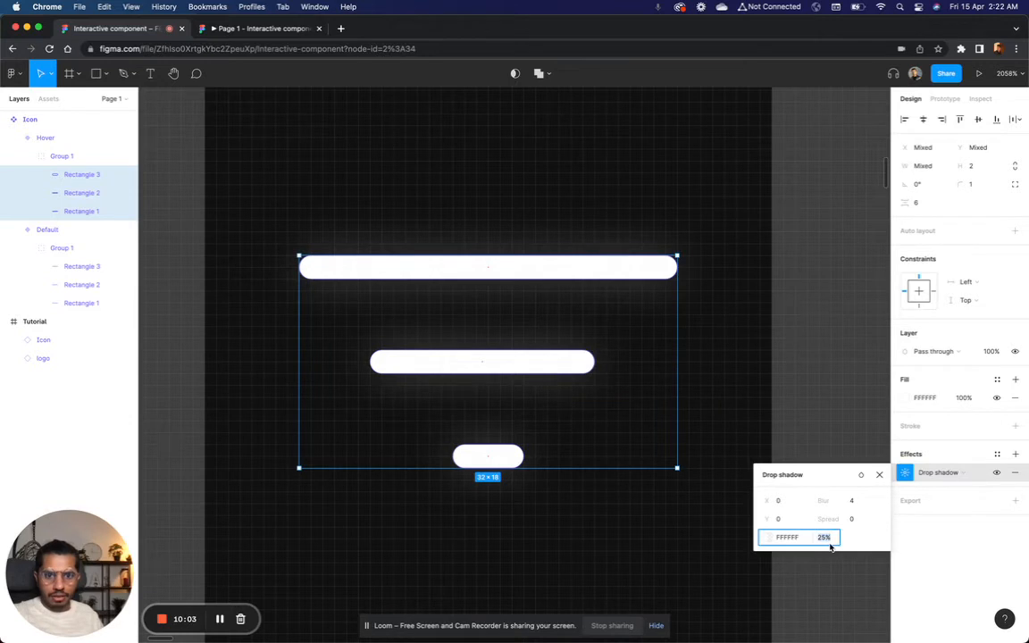
{"action": "key", "text": "Up"}
{"action": "key", "text": "Up"}
{"action": "key", "text": "Up"}
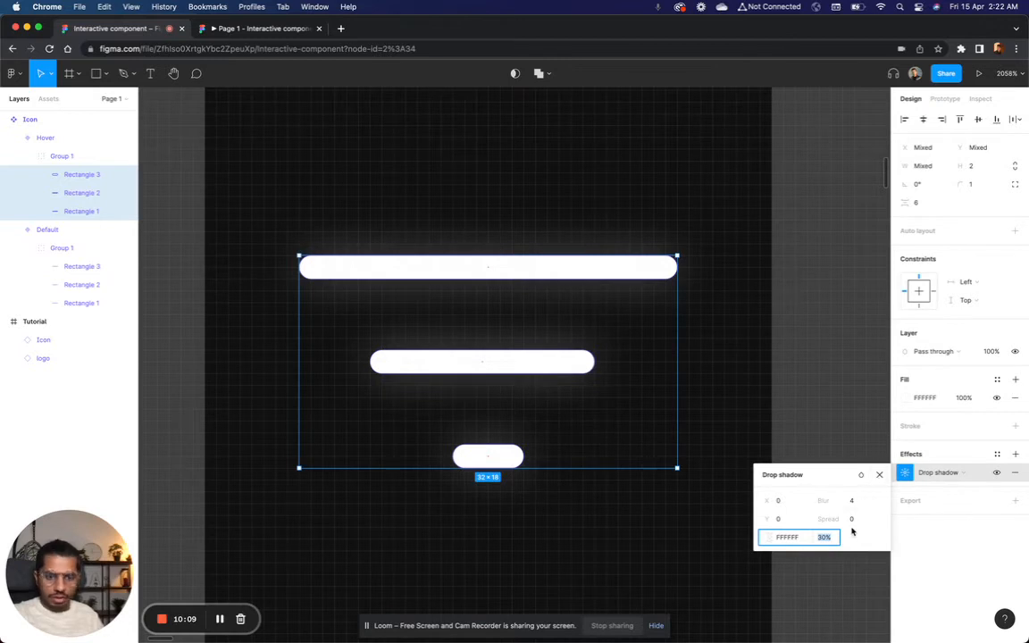
Step: Set the drop shadow's blur to 3 and its opacity to 50%
{"action": "left_click", "coordinate": [853, 504]}
{"action": "type", "text": "3"}
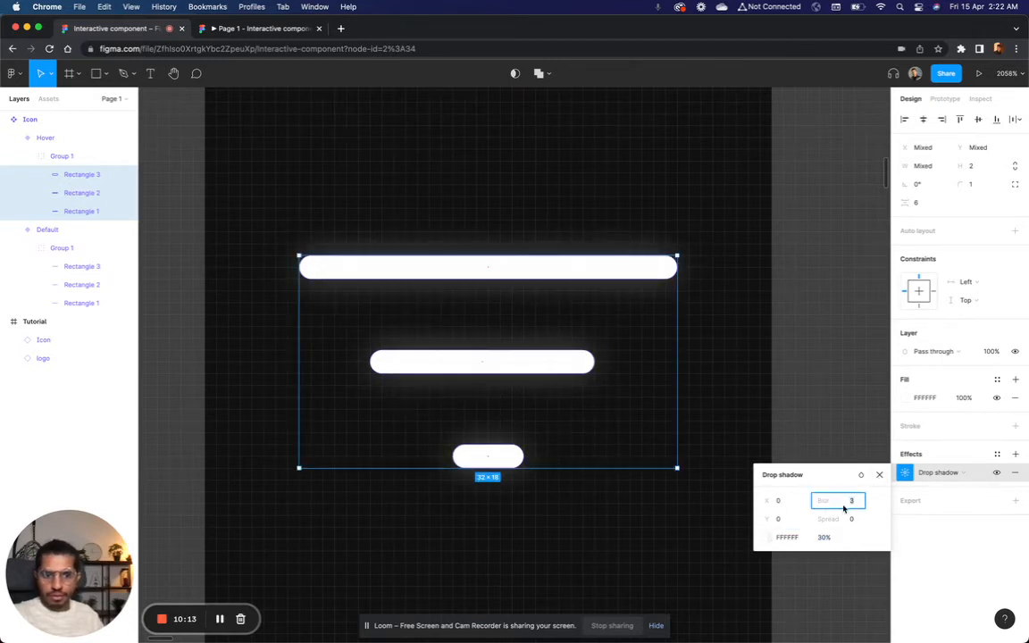
{"action": "left_click", "coordinate": [824, 537]}
{"action": "key", "text": "Up"}
{"action": "key", "text": "Up"}
{"action": "key", "text": "Up"}
{"action": "key", "text": "Up"}
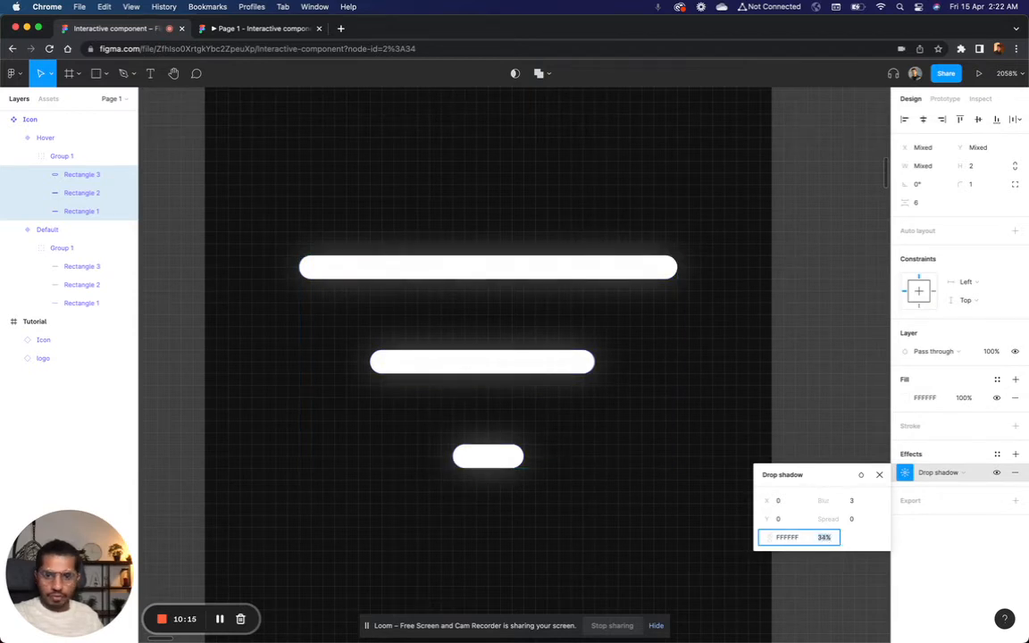
{"action": "key", "text": "Up"}
{"action": "key", "text": "Up"}
{"action": "key", "text": "Up"}
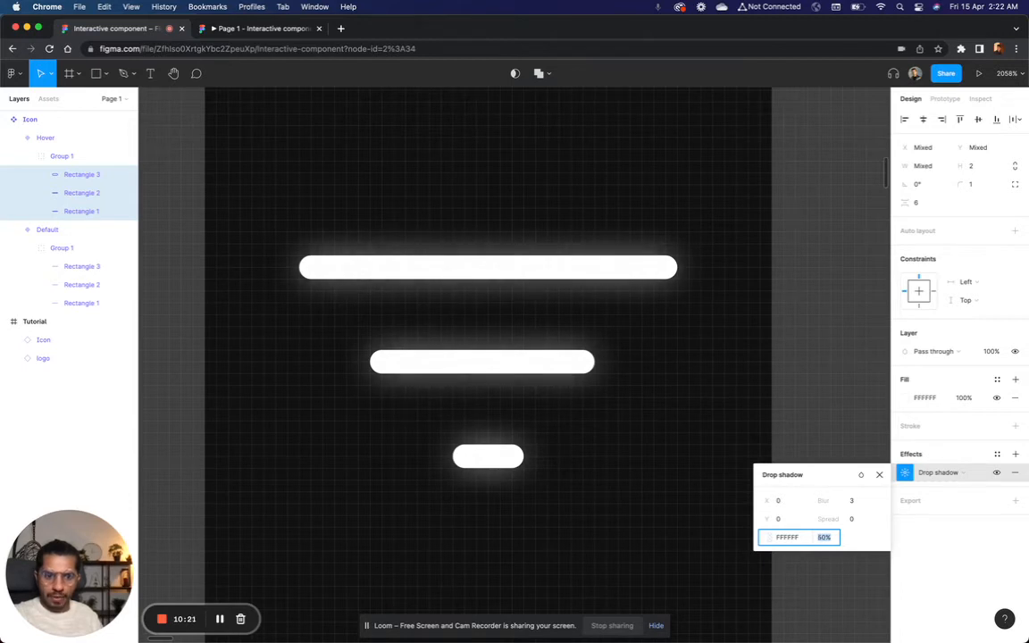
{"action": "key", "text": "Escape"}
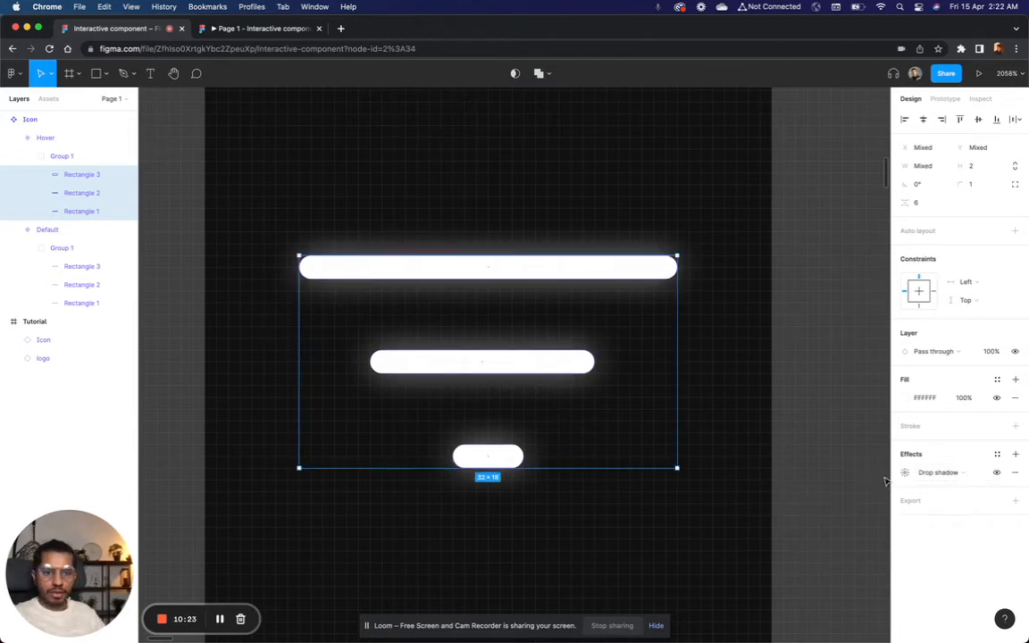
Step: Check the glowing hover state of the menu icon in the prototype preview, and return to the design file
{"action": "left_click", "coordinate": [857, 478]}
{"action": "scroll", "coordinate": [853, 465], "scroll_direction": "down", "scroll_amount": 5}
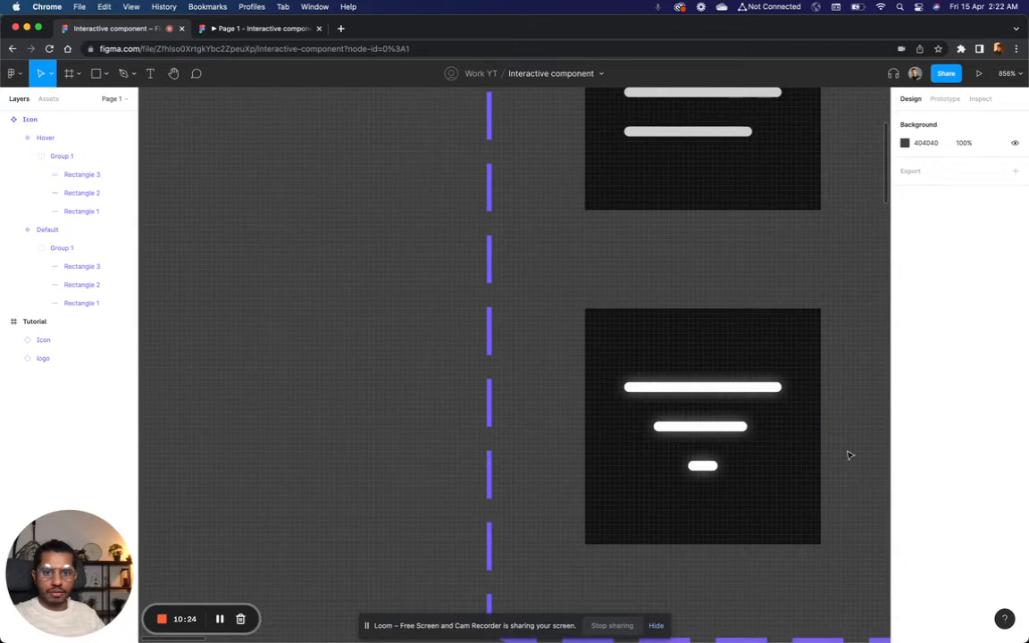
{"action": "left_click", "coordinate": [271, 29]}
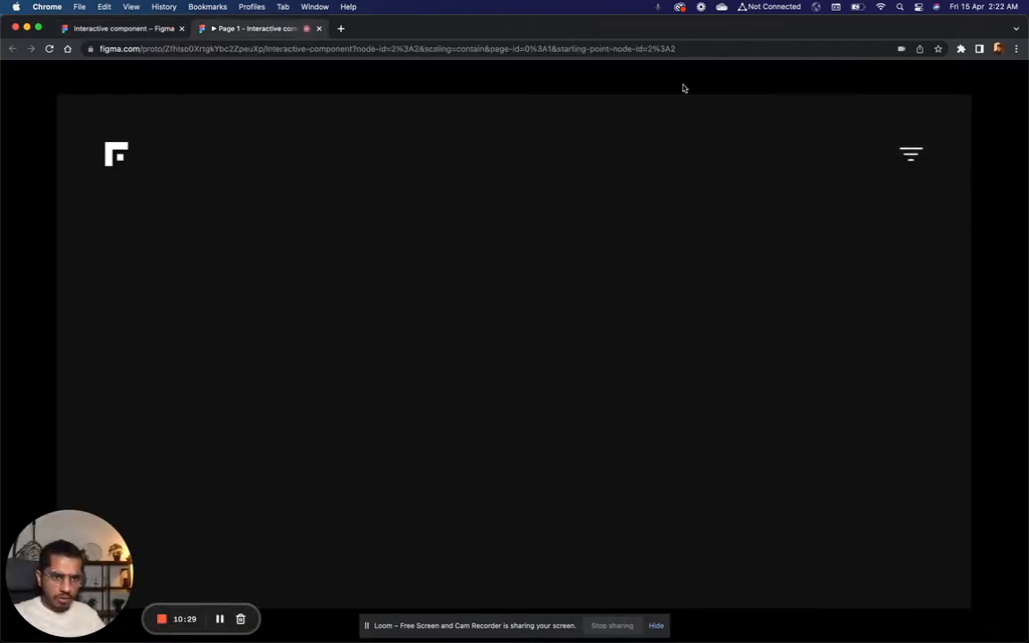
{"action": "left_click", "coordinate": [120, 28]}
Step: Set the drop shadow opacity of the three Hover lines to 100%, and check the icon in the prototype preview
{"action": "left_click", "coordinate": [600, 349]}
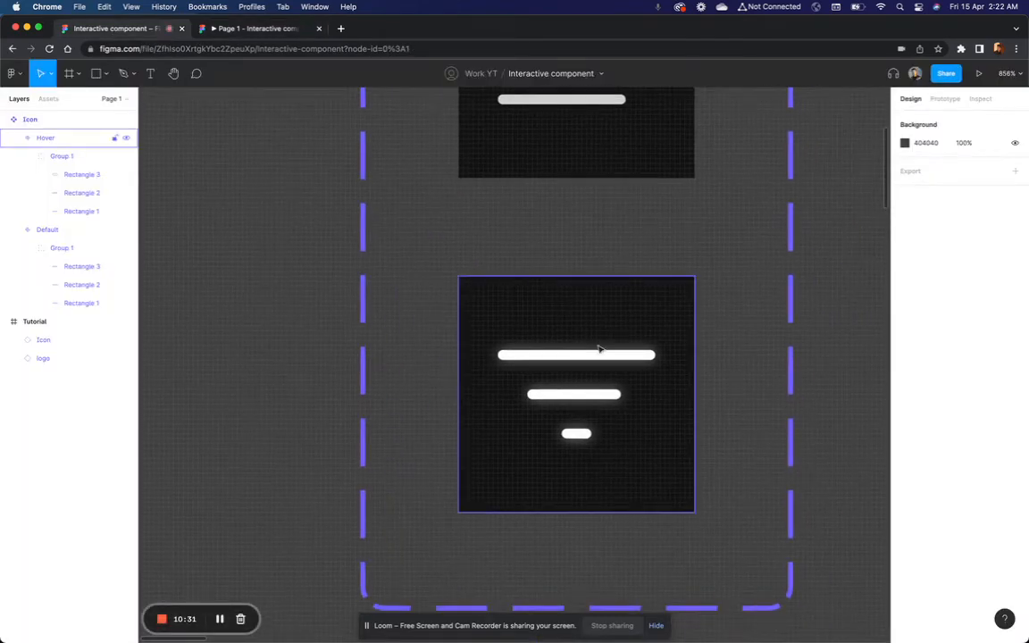
{"action": "double_click", "coordinate": [603, 355]}
{"action": "left_click", "coordinate": [604, 393], "text": "shift"}
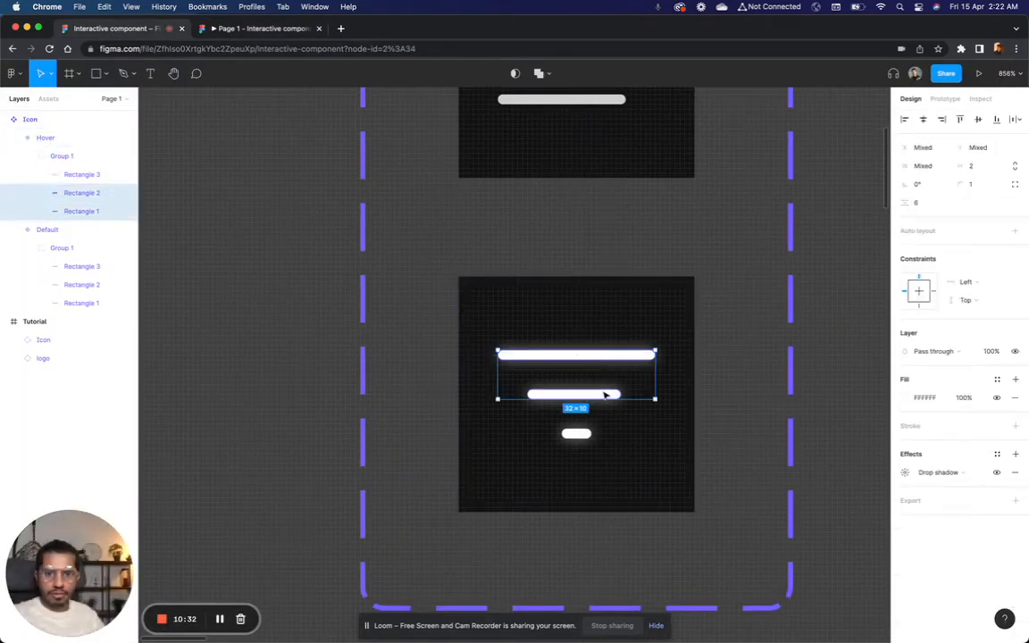
{"action": "left_click", "coordinate": [578, 434], "text": "shift"}
{"action": "left_click", "coordinate": [905, 472]}
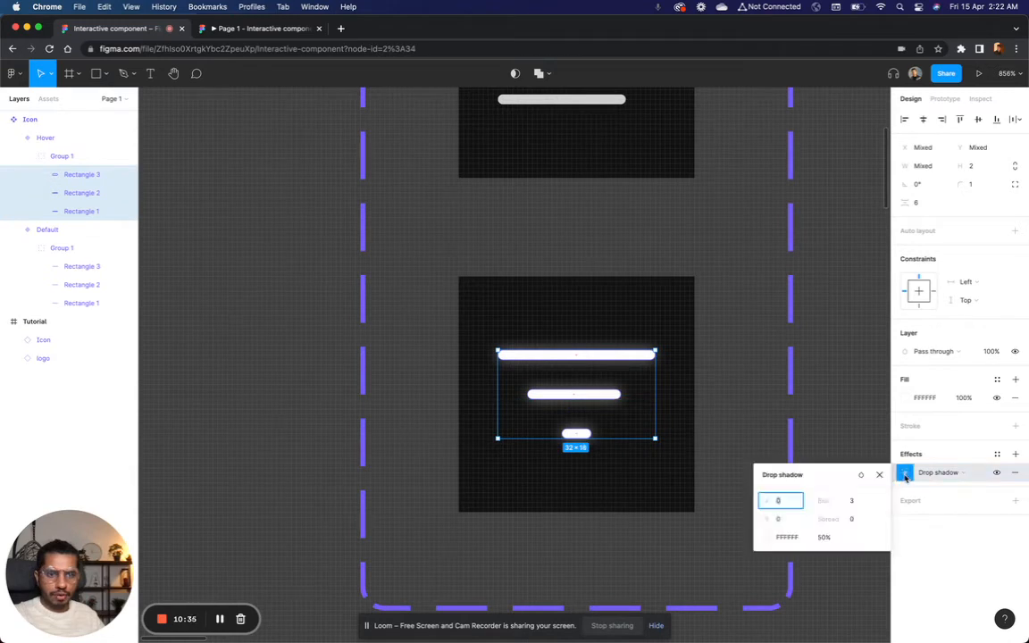
{"action": "left_click", "coordinate": [803, 540]}
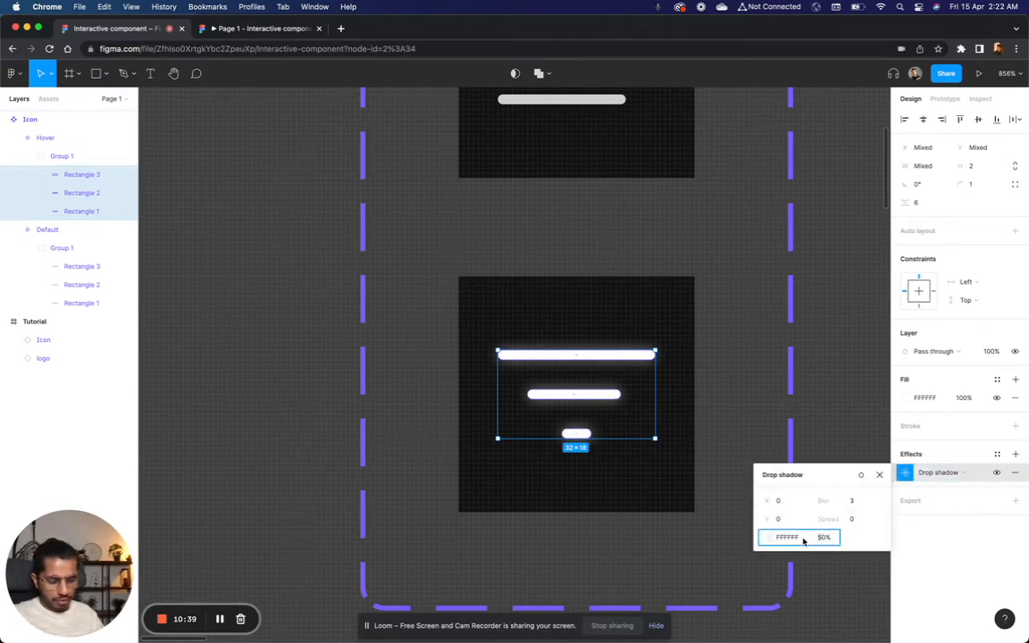
{"action": "left_click", "coordinate": [822, 536]}
{"action": "type", "text": "100"}
{"action": "key", "text": "Return"}
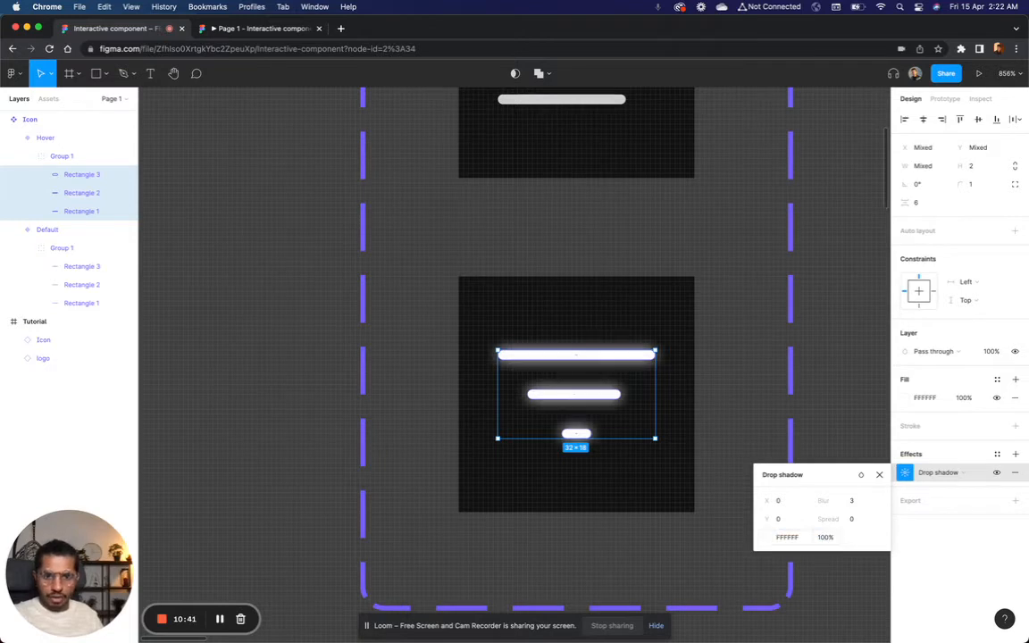
{"action": "left_click", "coordinate": [251, 27]}
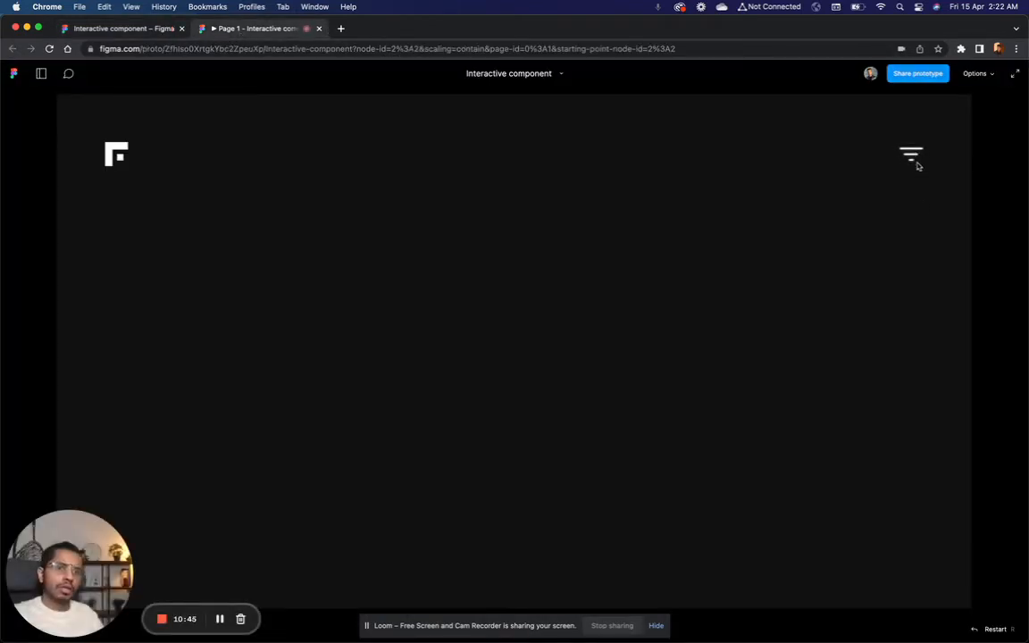
{"action": "left_click", "coordinate": [106, 29]}
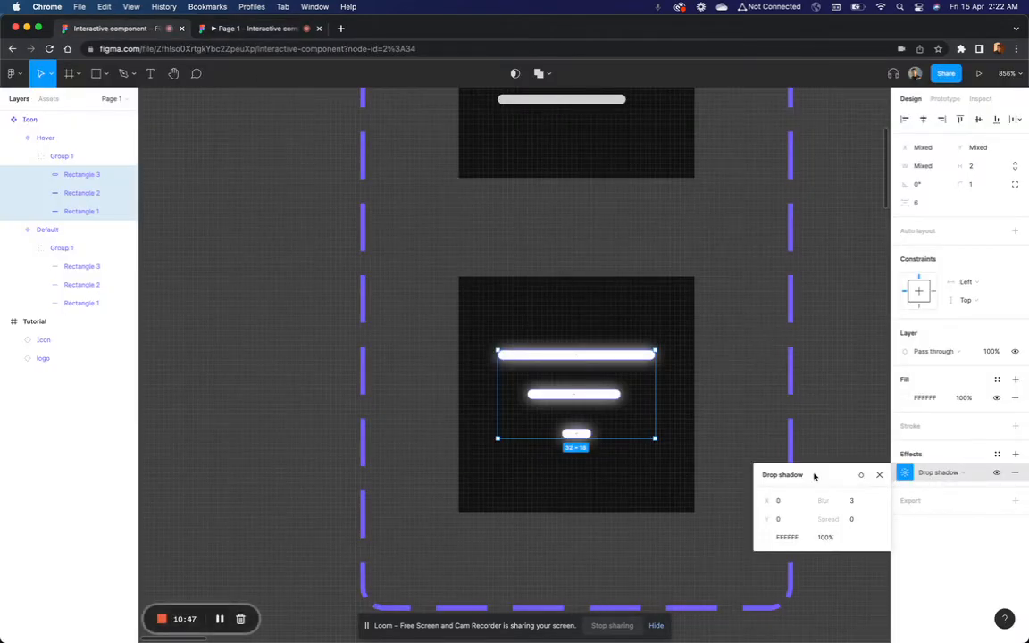
Step: Set the Hover lines' drop shadow to a blur of 6 and an opacity of 70%
{"action": "type", "text": "6"}
{"action": "key", "text": "Return"}
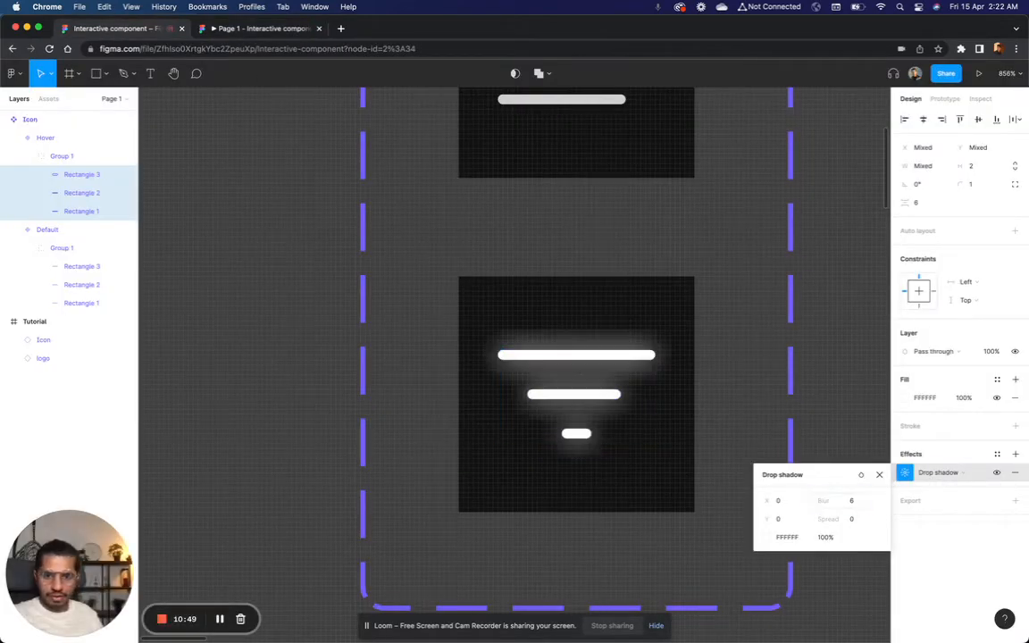
{"action": "left_click", "coordinate": [827, 536]}
{"action": "type", "text": "7"}
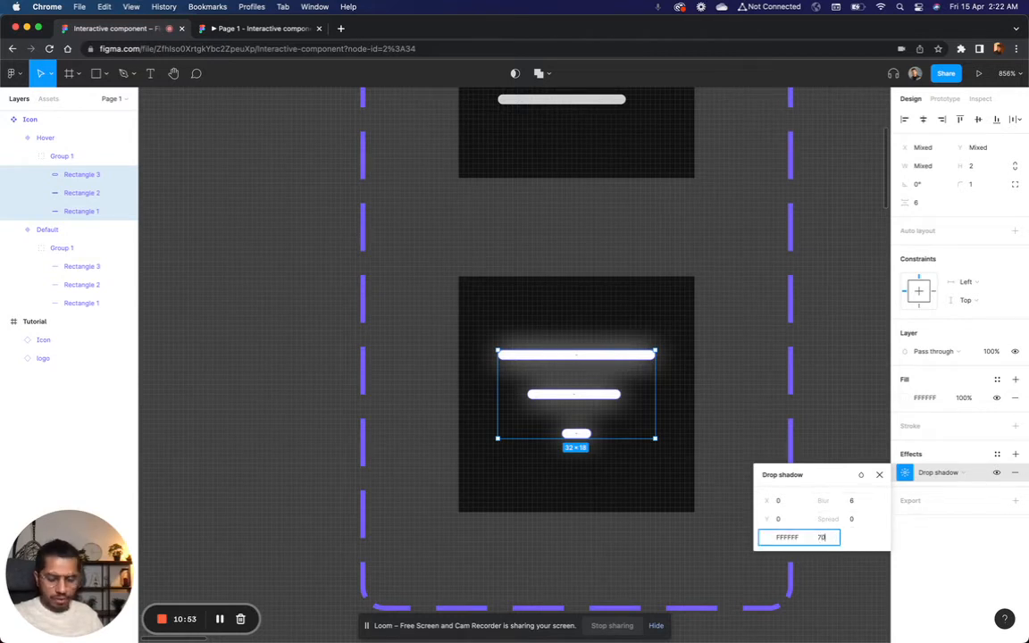
{"action": "type", "text": "0"}
{"action": "key", "text": "Return"}
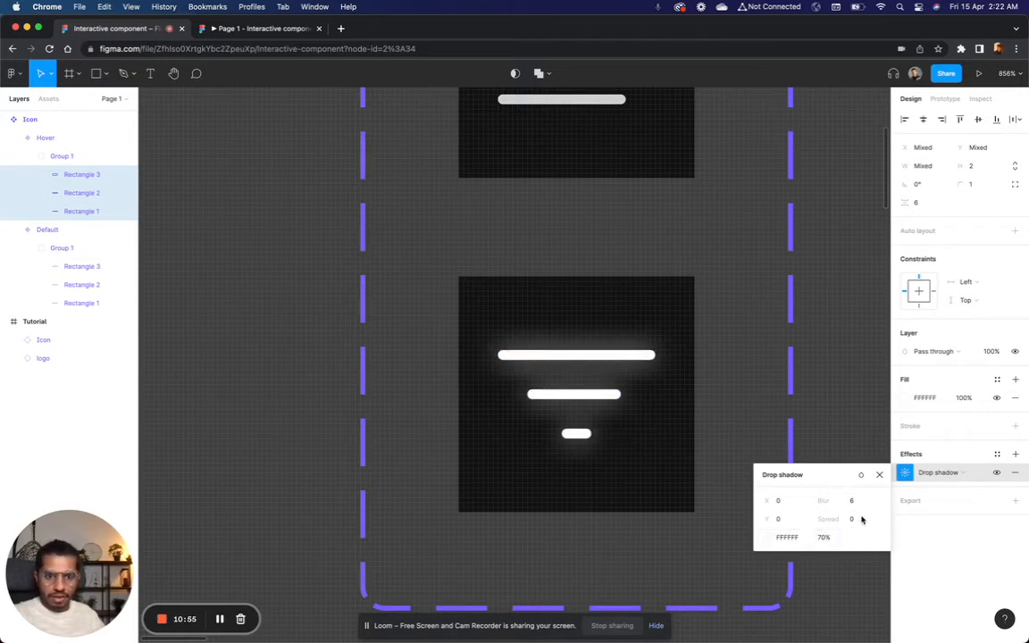
{"action": "left_click", "coordinate": [879, 474]}
Step: Check the softened glow in the prototype preview, and review the Default and Hover variants in the design file
{"action": "left_click", "coordinate": [250, 28]}
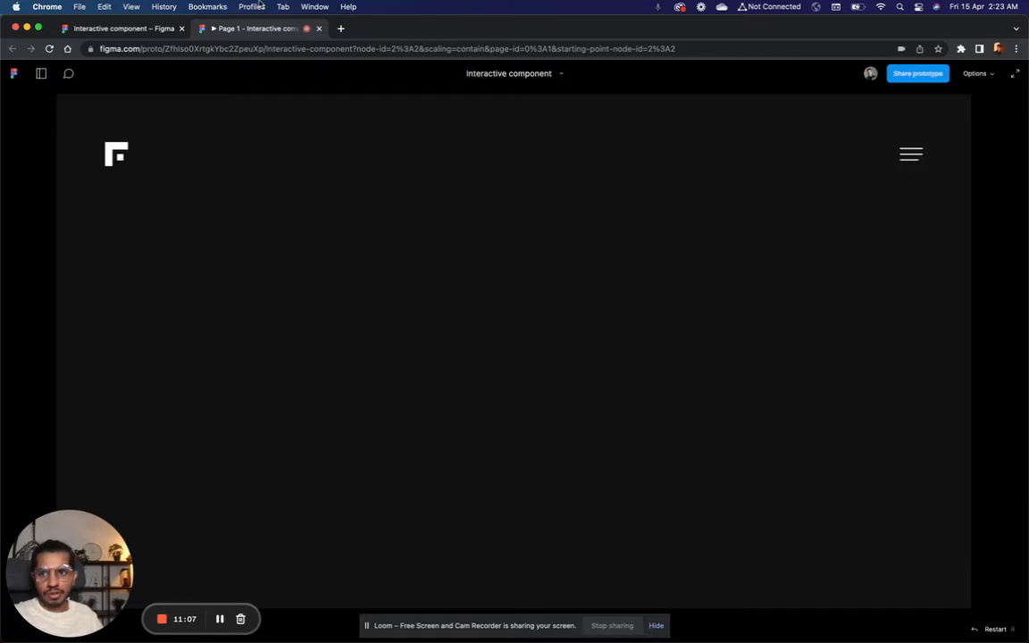
{"action": "left_click", "coordinate": [140, 31]}
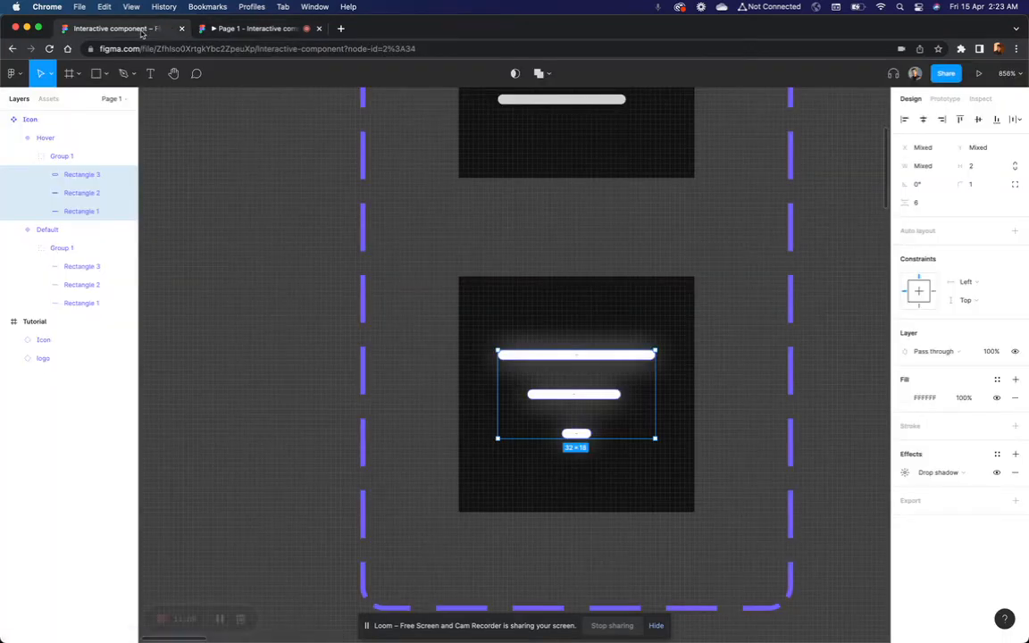
{"action": "scroll", "coordinate": [634, 346], "scroll_direction": "down", "scroll_amount": 10}
{"action": "left_click", "coordinate": [733, 364]}
{"action": "scroll", "coordinate": [733, 365], "scroll_direction": "up", "scroll_amount": 2}
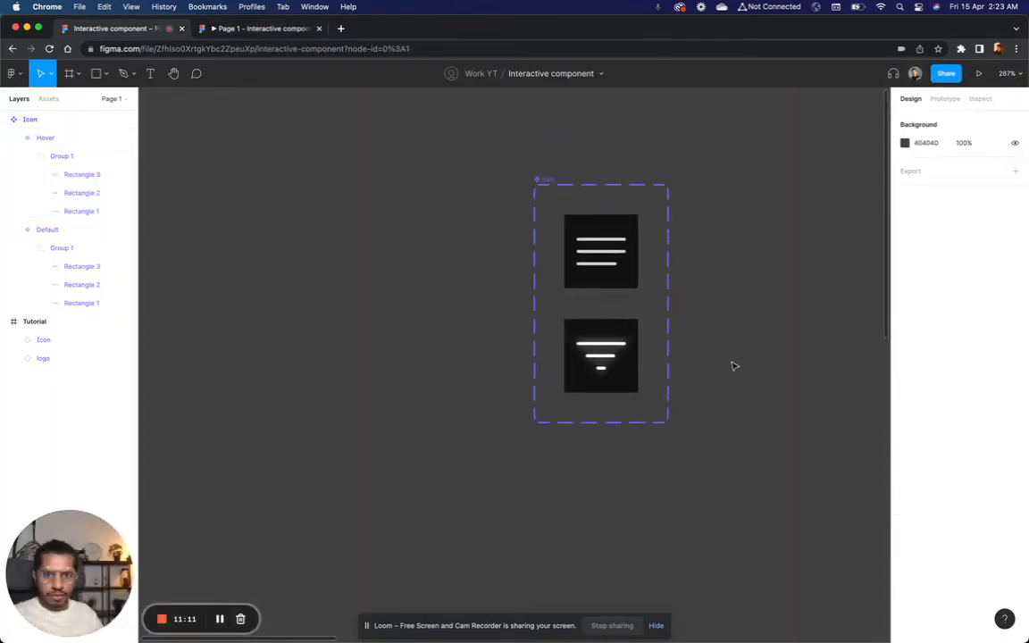
{"action": "scroll", "coordinate": [693, 298], "scroll_direction": "up", "scroll_amount": 4}
{"action": "left_click", "coordinate": [572, 229]}
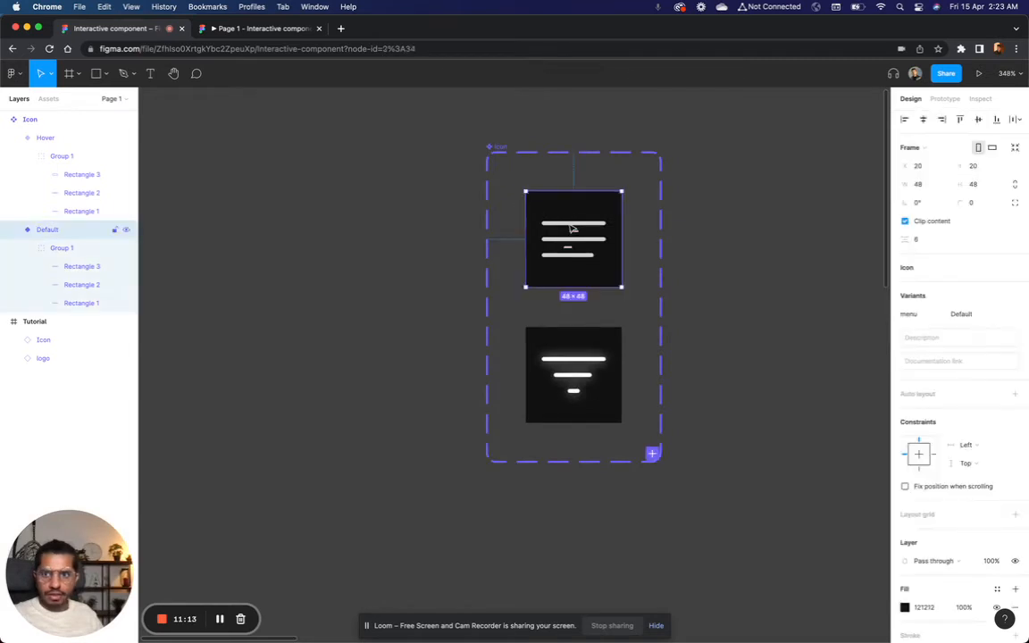
{"action": "left_click", "coordinate": [581, 353]}
{"action": "left_click", "coordinate": [755, 337]}
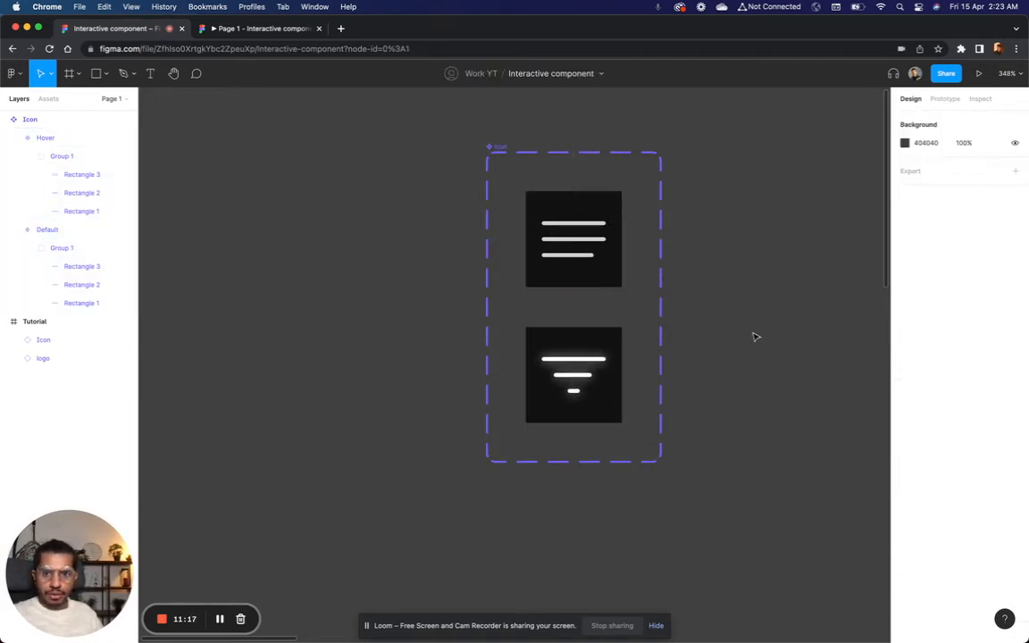
Step: Add a third variant to the Icon component set, based on the Default variant
{"action": "scroll", "coordinate": [755, 337], "scroll_direction": "right", "scroll_amount": 5}
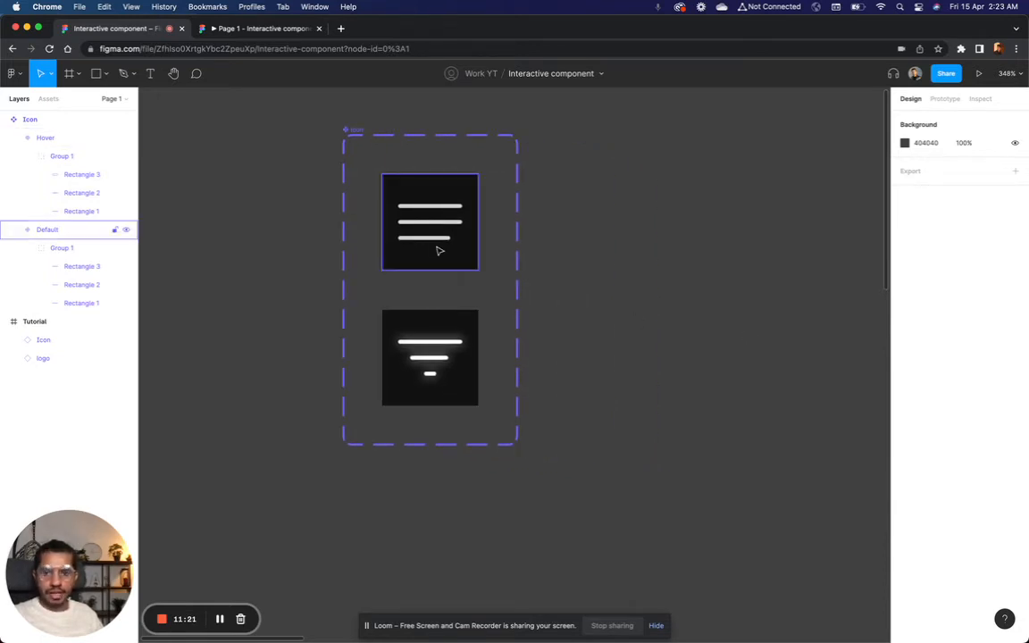
{"action": "left_click", "coordinate": [436, 248]}
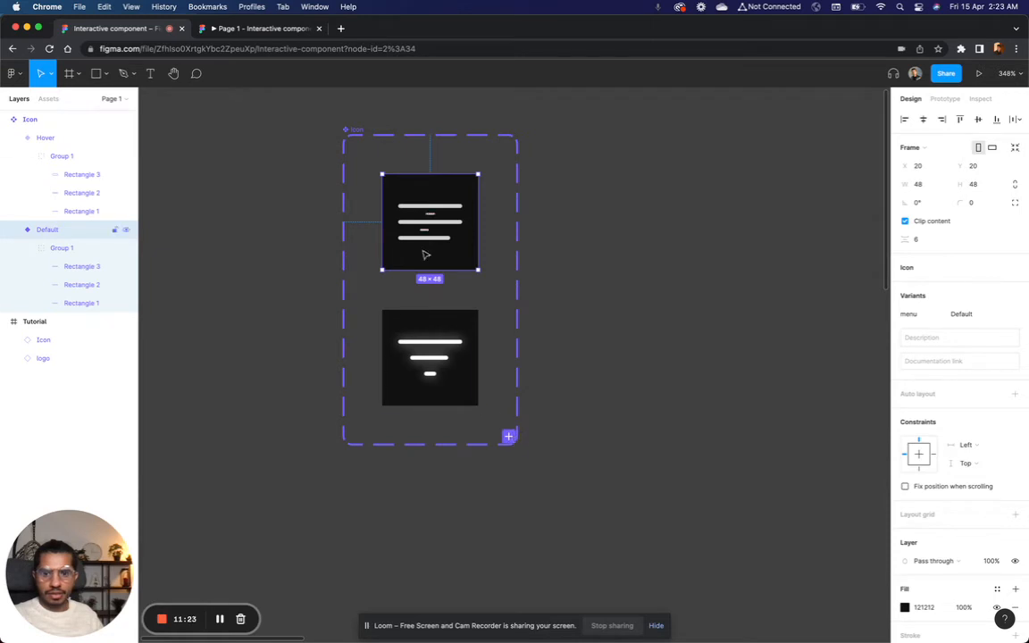
{"action": "left_click", "coordinate": [510, 438]}
{"action": "left_click", "coordinate": [620, 441]}
{"action": "scroll", "coordinate": [620, 441], "scroll_direction": "down", "scroll_amount": 2}
{"action": "scroll", "coordinate": [620, 442], "scroll_direction": "left", "scroll_amount": 2}
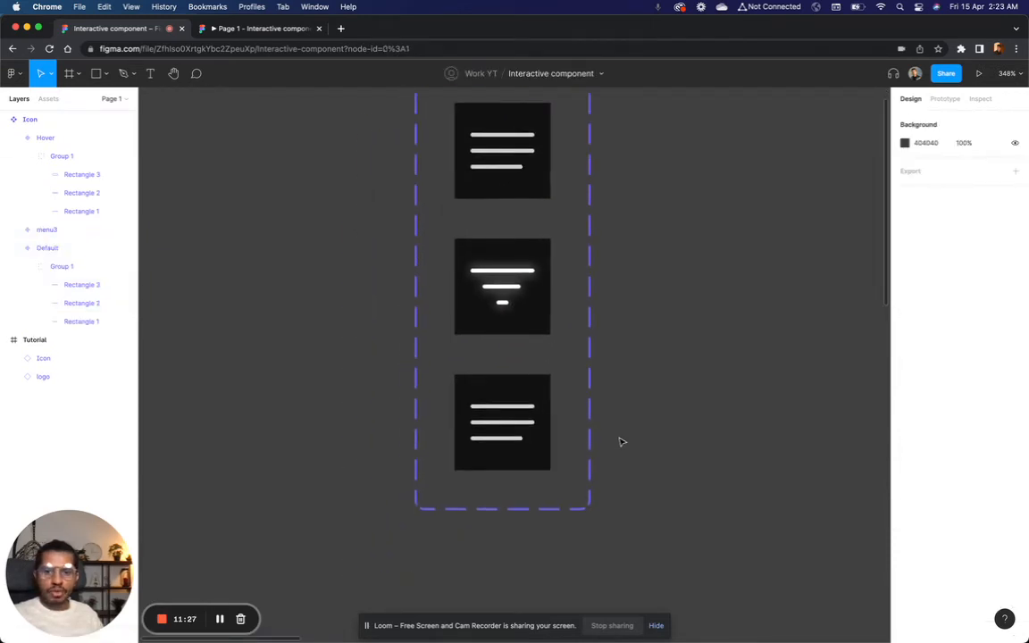
{"action": "scroll", "coordinate": [623, 437], "scroll_direction": "up", "scroll_amount": 3}
{"action": "scroll", "coordinate": [624, 437], "scroll_direction": "down", "scroll_amount": 2}
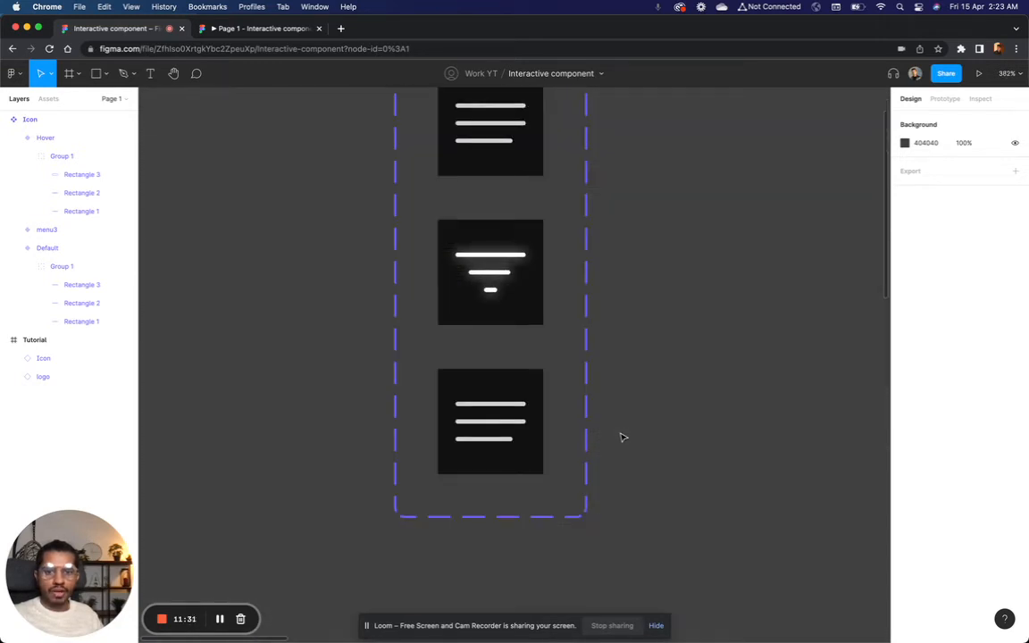
{"action": "scroll", "coordinate": [623, 438], "scroll_direction": "up", "scroll_amount": 1}
{"action": "scroll", "coordinate": [621, 437], "scroll_direction": "down", "scroll_amount": 1}
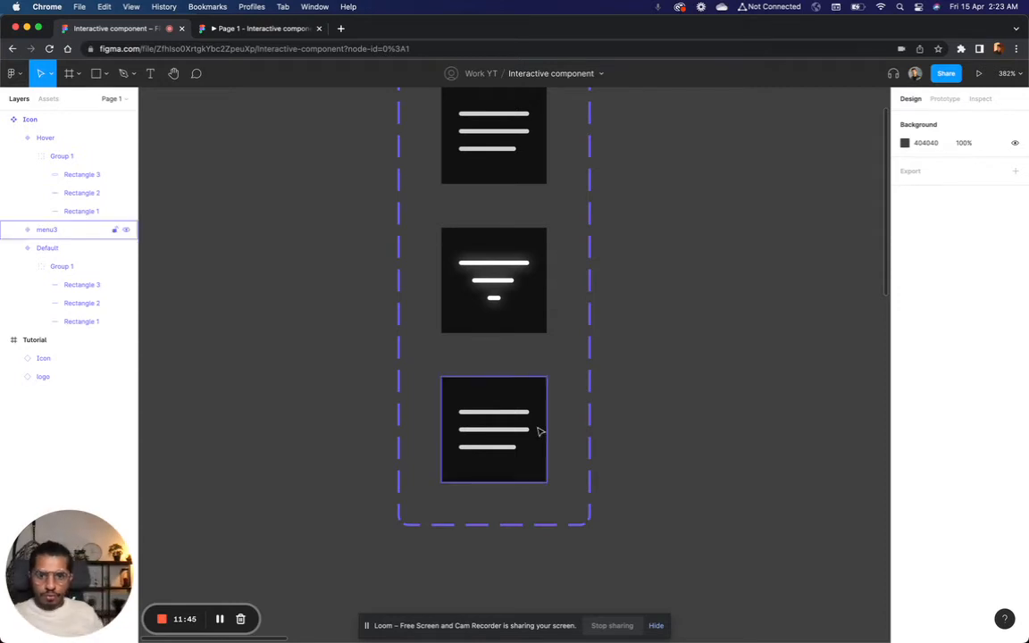
Step: In the third variant, shrink the middle line to a width of 1, centre it horizontally, and set its opacity to 0%
{"action": "scroll", "coordinate": [557, 432], "scroll_direction": "up", "scroll_amount": 10}
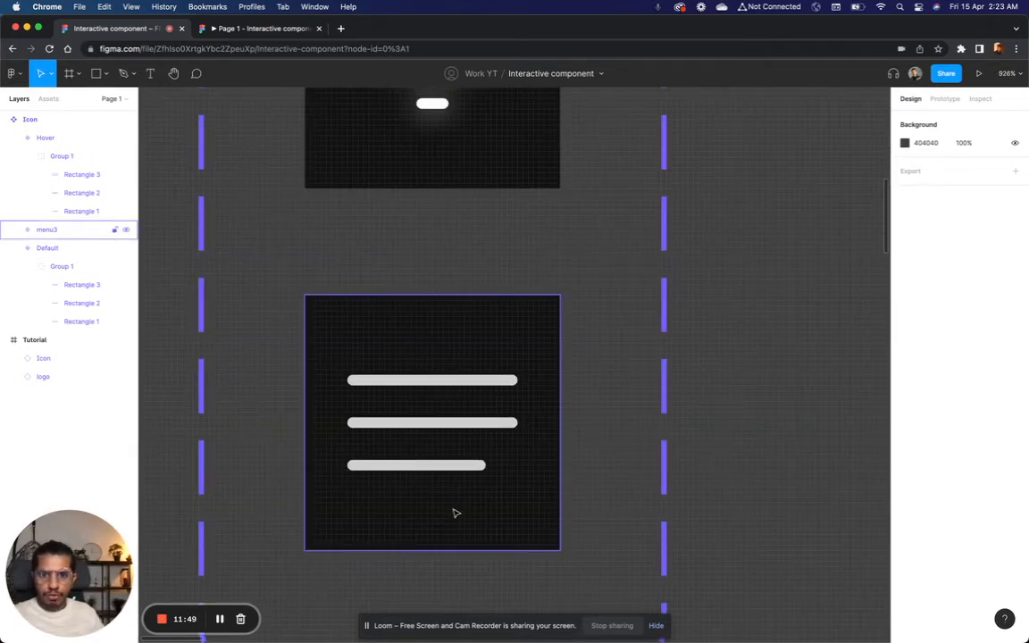
{"action": "double_click", "coordinate": [431, 424]}
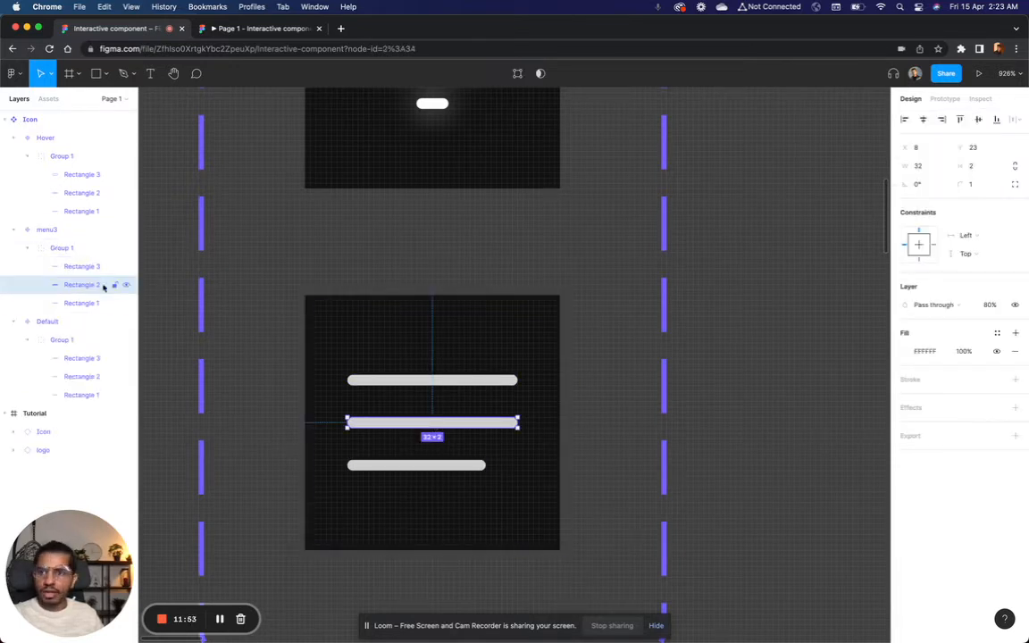
{"action": "left_click", "coordinate": [927, 169]}
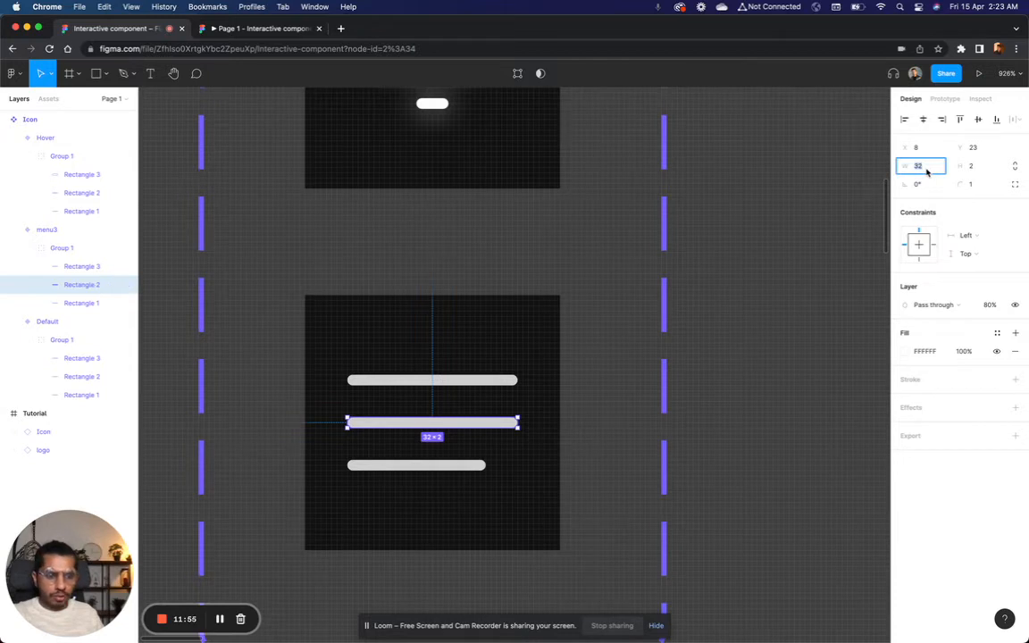
{"action": "type", "text": "1"}
{"action": "key", "text": "Return"}
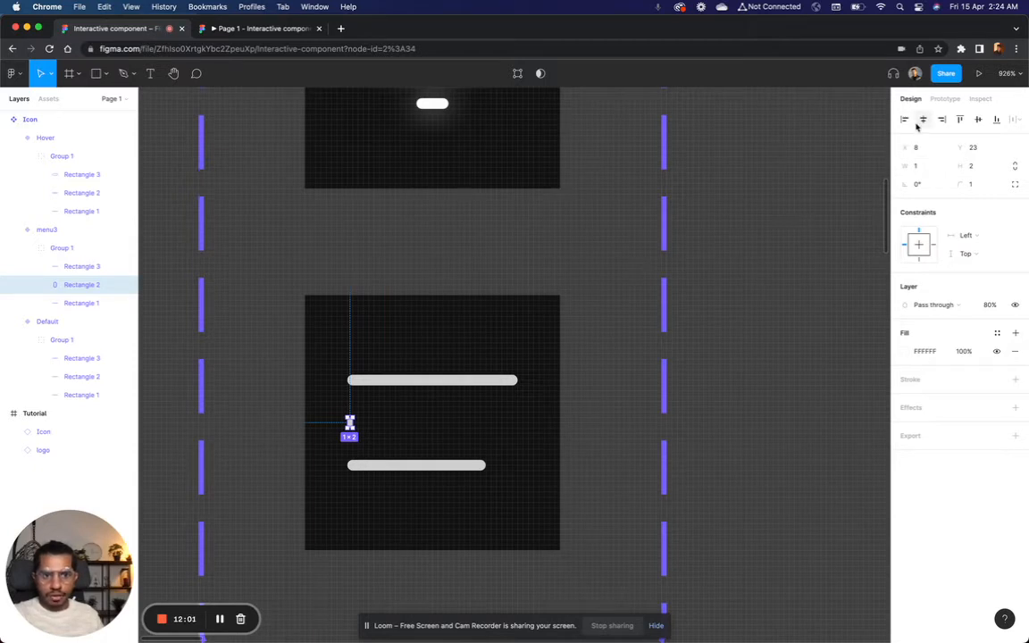
{"action": "left_click", "coordinate": [918, 125]}
{"action": "left_click", "coordinate": [988, 305]}
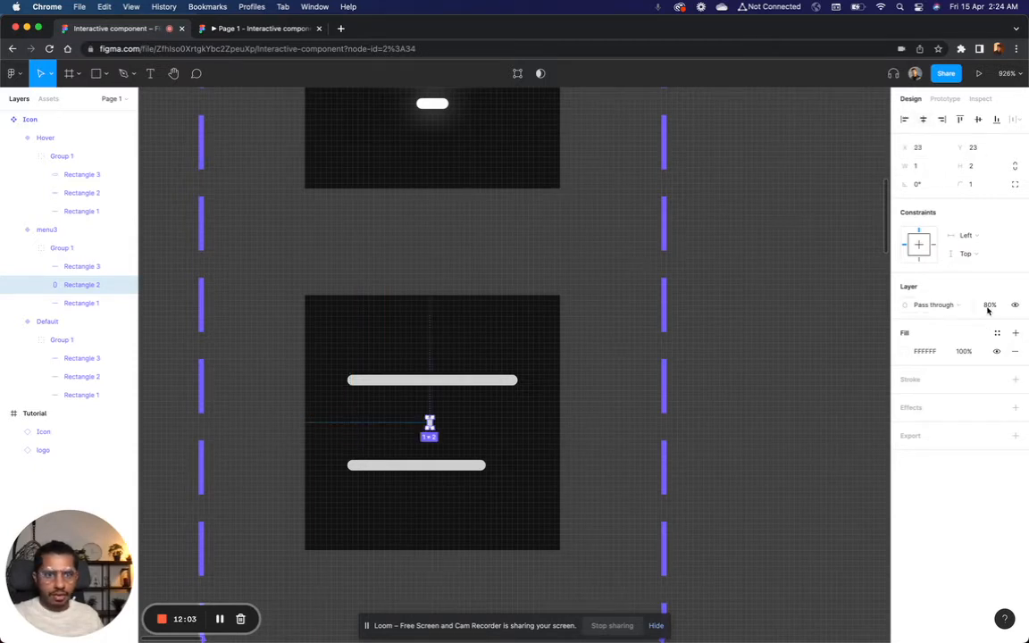
{"action": "key", "text": "Return"}
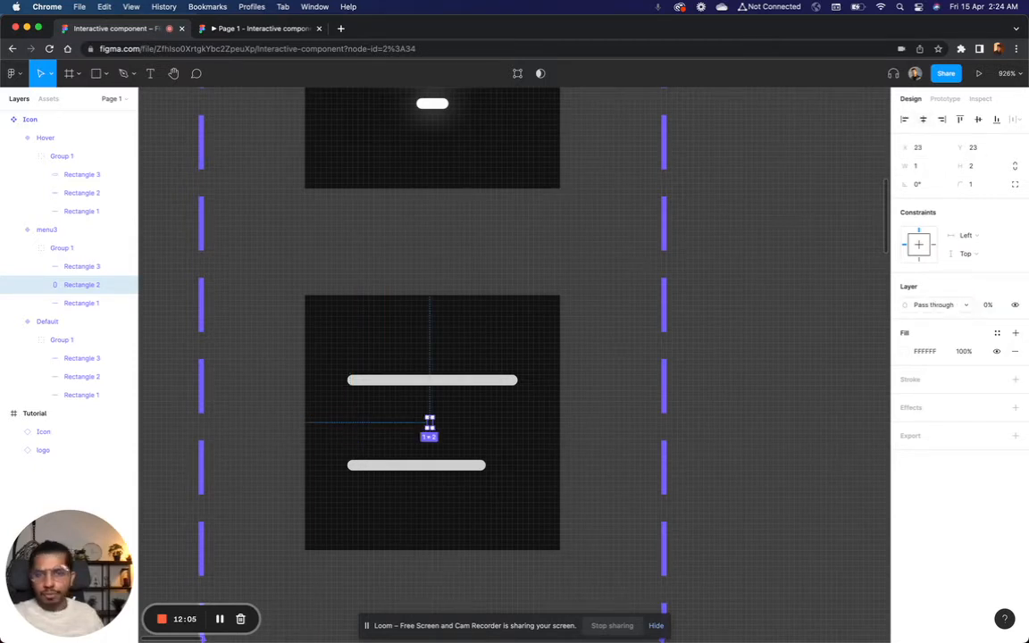
{"action": "left_click", "coordinate": [766, 450]}
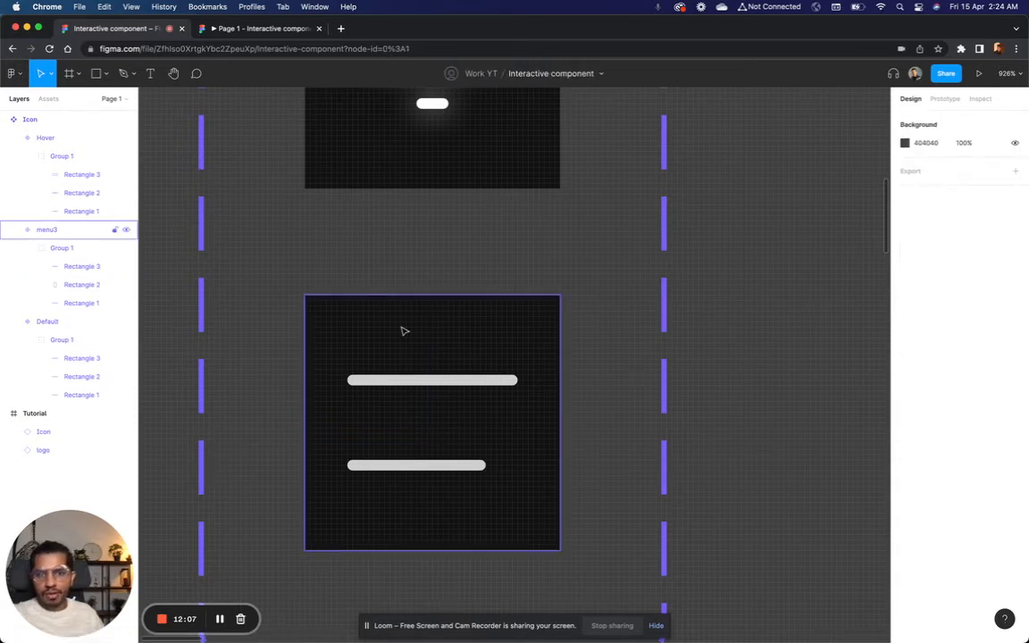
{"action": "left_click", "coordinate": [413, 380]}
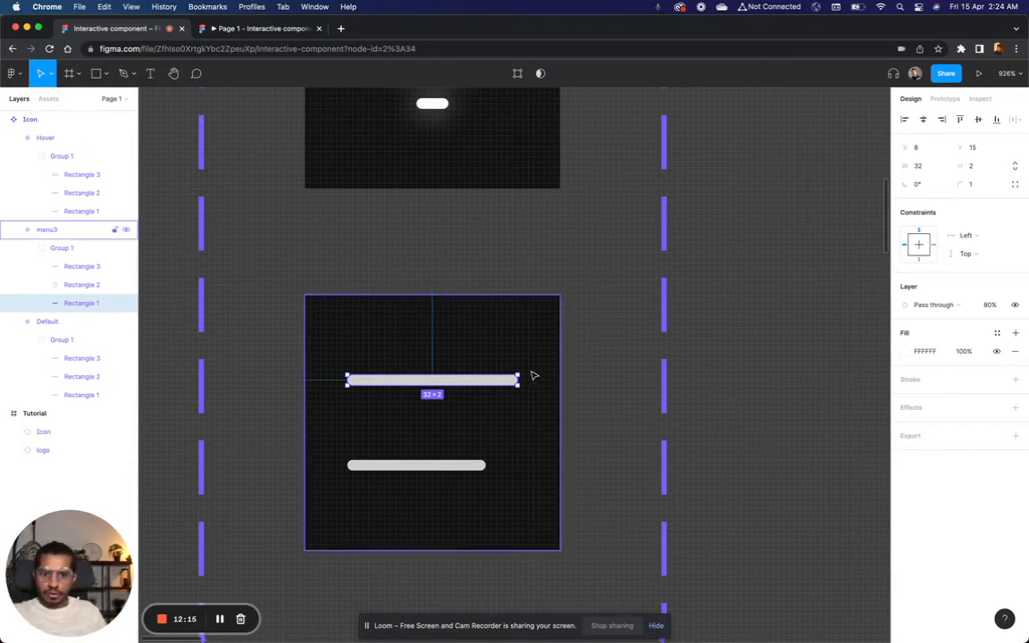
{"action": "left_click_drag", "start_coordinate": [518, 367], "coordinate": [422, 319]}
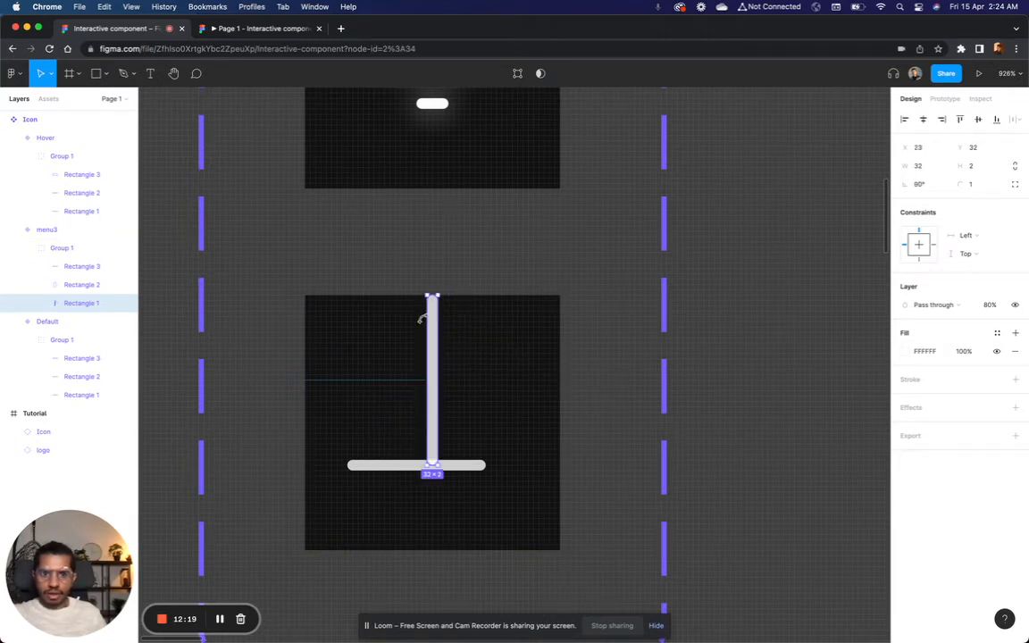
{"action": "key", "text": "super+z"}
Step: Lengthen the third variant's bottom line to 32, and rotate its top line to 90°
{"action": "left_click", "coordinate": [455, 472]}
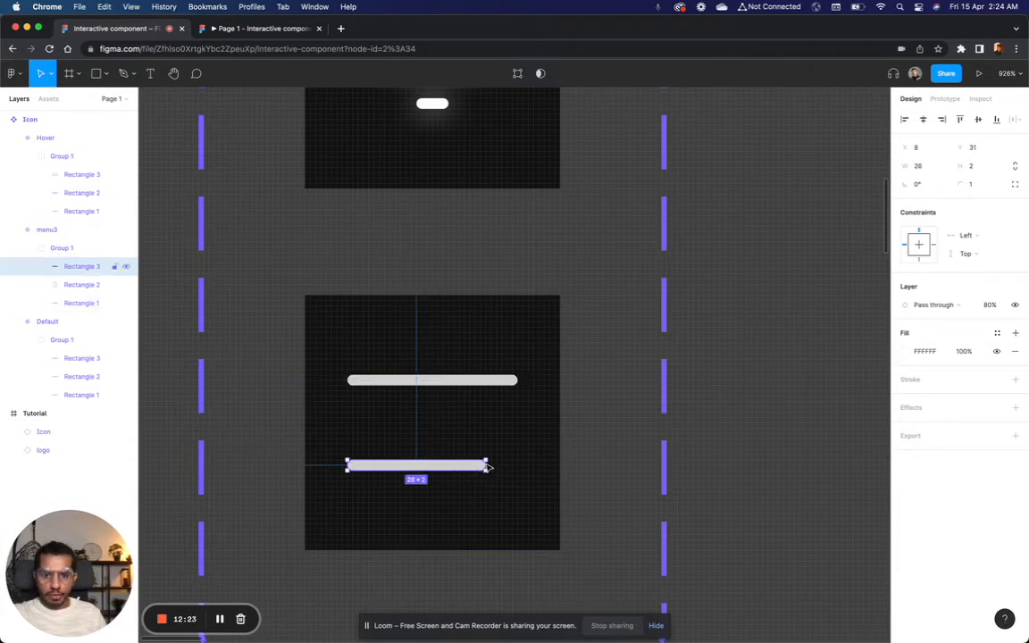
{"action": "left_click_drag", "start_coordinate": [488, 466], "coordinate": [520, 468]}
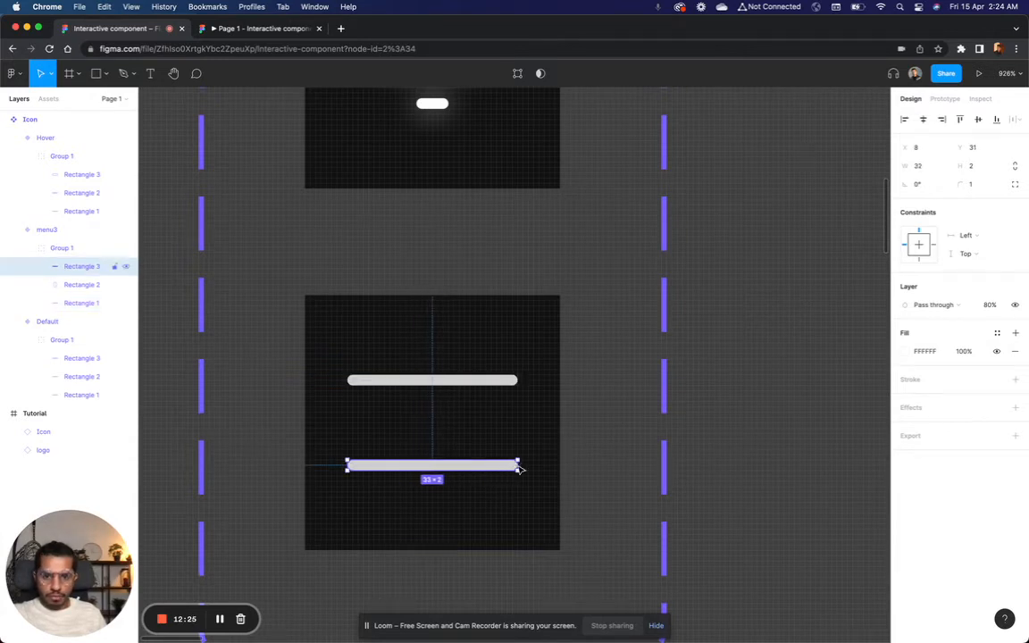
{"action": "left_click", "coordinate": [443, 383]}
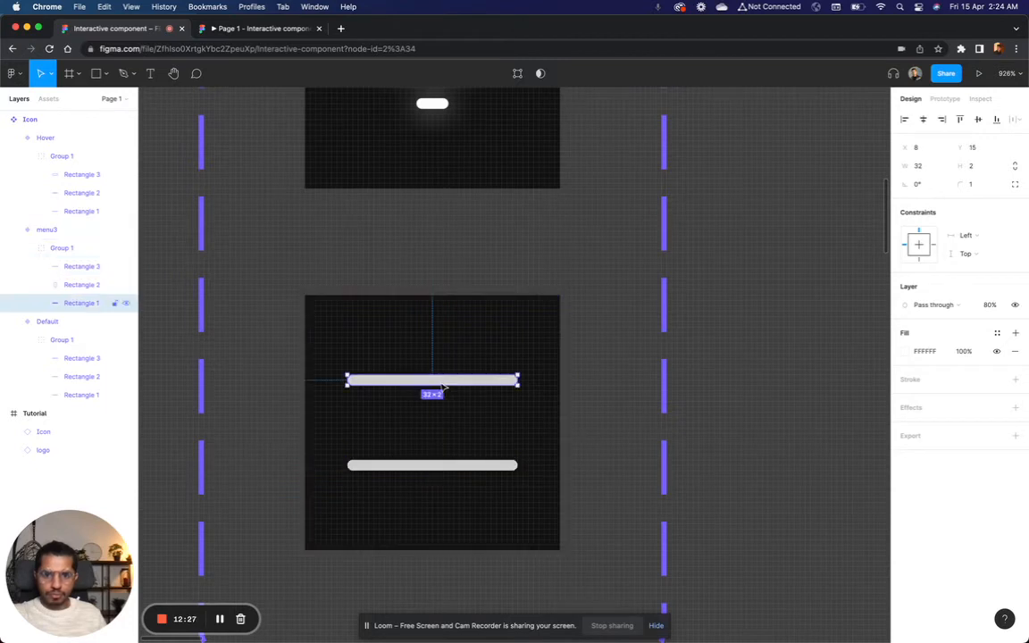
{"action": "left_click_drag", "start_coordinate": [523, 374], "coordinate": [425, 321]}
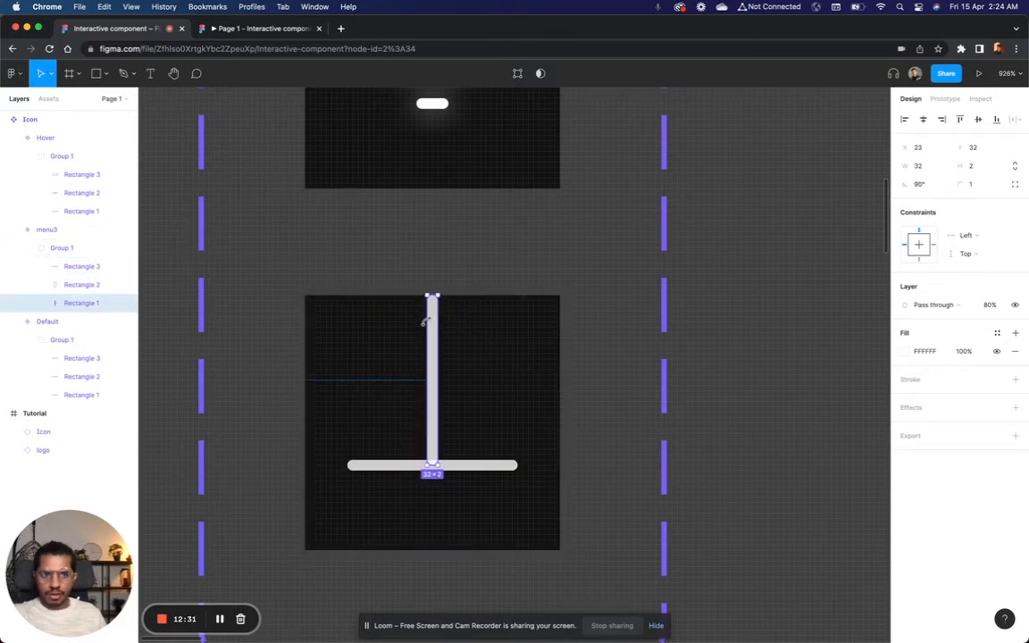
Step: Try rotating the bottom line to -90° and moving it beside the upright line at X 31, and undo both changes
{"action": "left_click", "coordinate": [395, 464]}
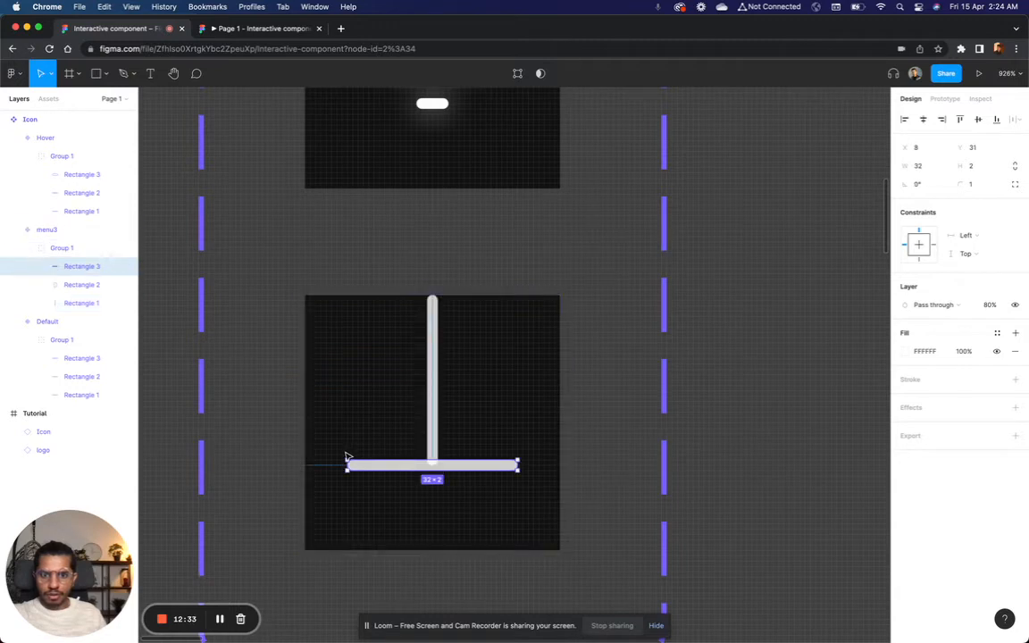
{"action": "left_click_drag", "start_coordinate": [344, 452], "coordinate": [434, 379]}
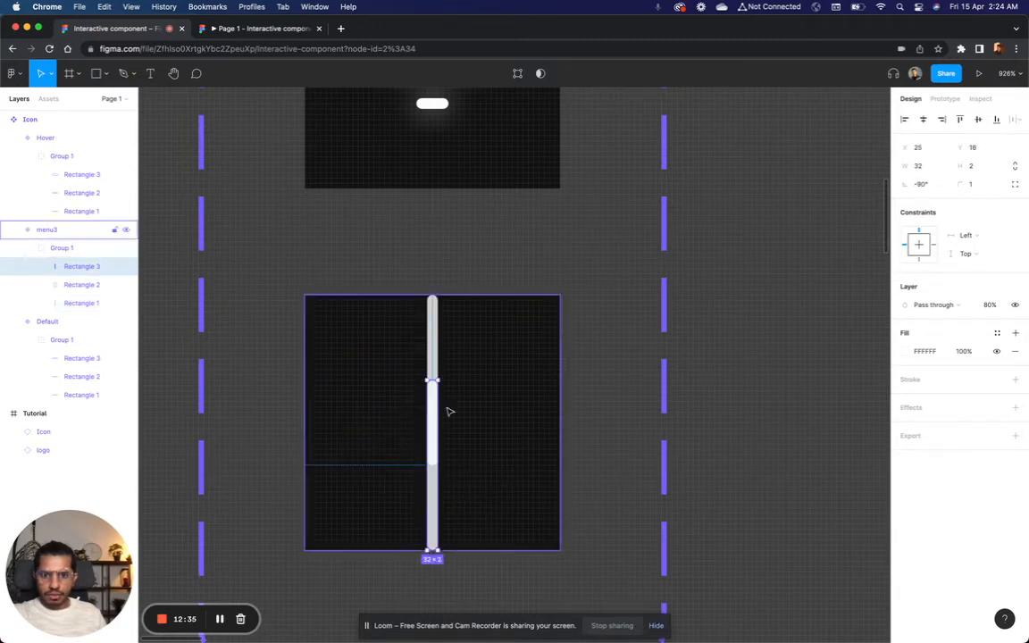
{"action": "left_click_drag", "start_coordinate": [432, 430], "coordinate": [464, 430]}
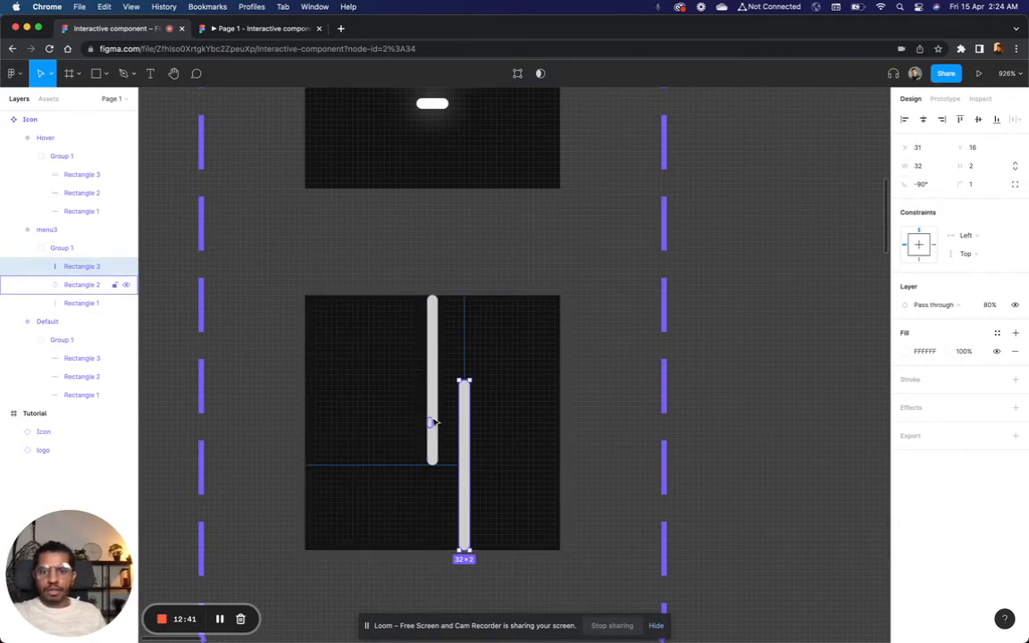
{"action": "scroll", "coordinate": [551, 415], "scroll_direction": "down", "scroll_amount": 3}
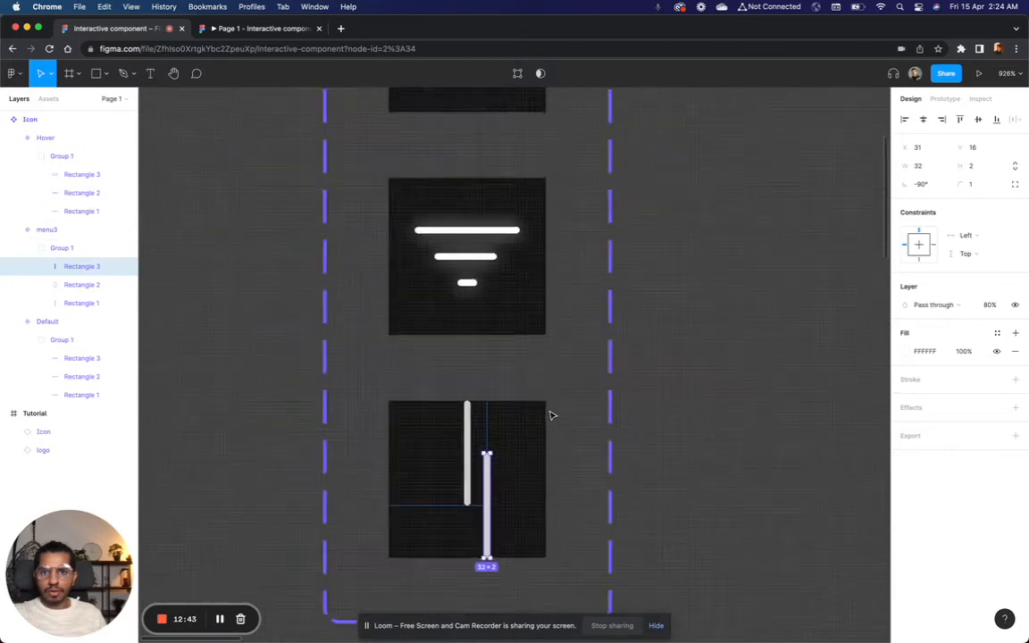
{"action": "scroll", "coordinate": [551, 415], "scroll_direction": "down", "scroll_amount": 3}
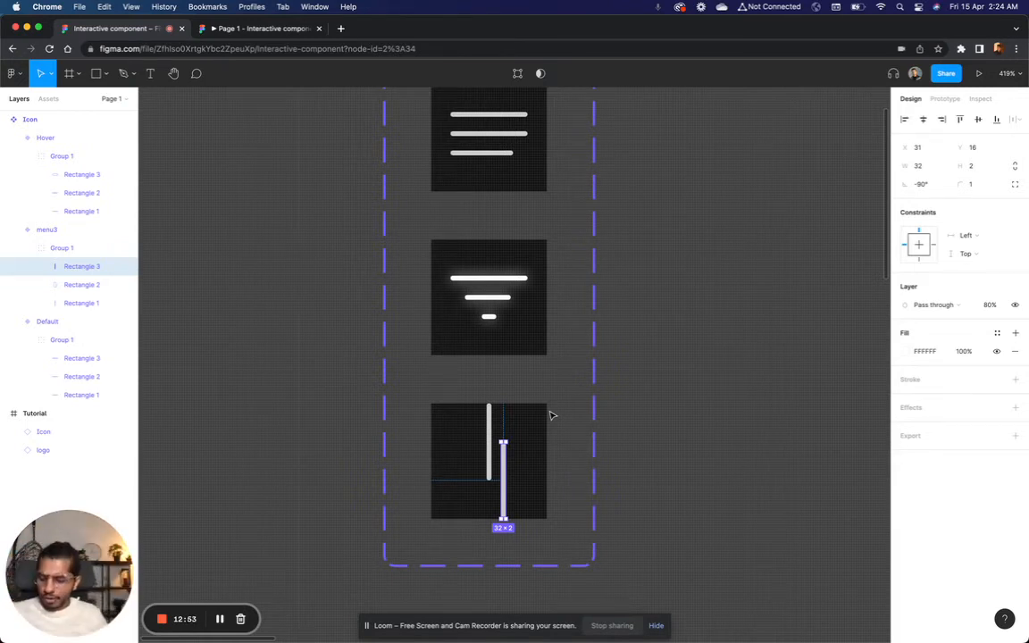
{"action": "key", "text": "super+z"}
{"action": "key", "text": "super+z"}
Step: Rotate the third variant's bottom line to 90°, and move it to X 31 beside the other upright line
{"action": "scroll", "coordinate": [551, 469], "scroll_direction": "up", "scroll_amount": 5}
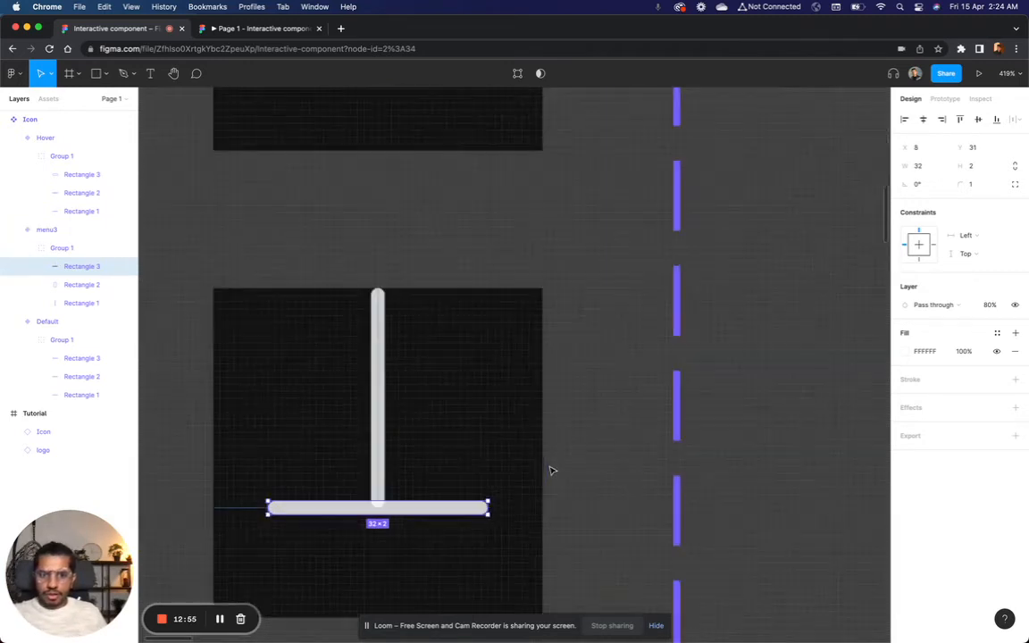
{"action": "scroll", "coordinate": [551, 471], "scroll_direction": "up", "scroll_amount": 2}
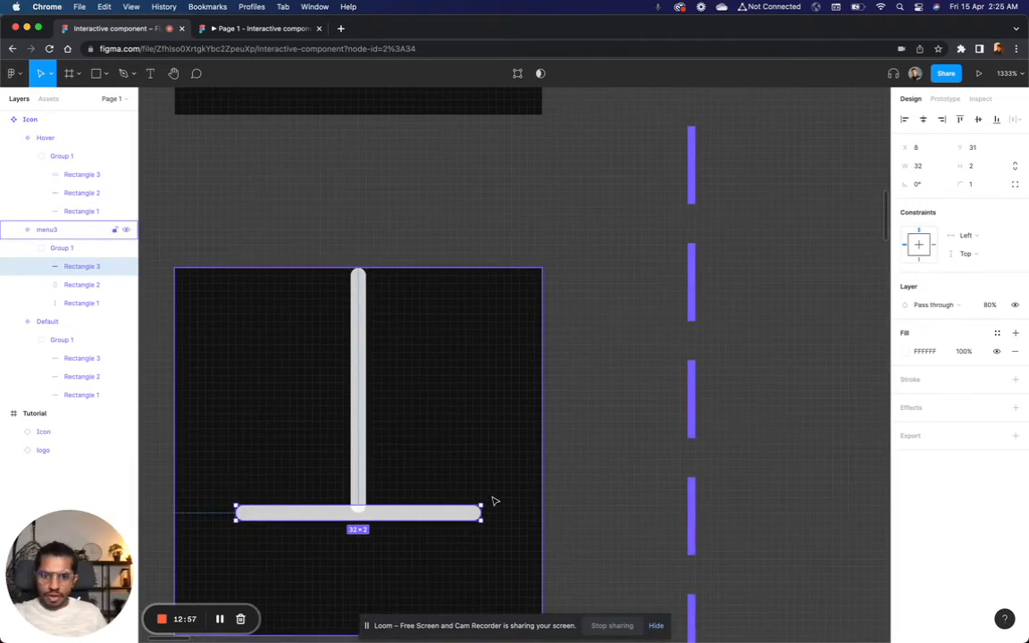
{"action": "left_click_drag", "start_coordinate": [485, 505], "coordinate": [353, 393]}
{"action": "left_click_drag", "start_coordinate": [361, 455], "coordinate": [418, 452]}
{"action": "scroll", "coordinate": [418, 454], "scroll_direction": "down", "scroll_amount": 2}
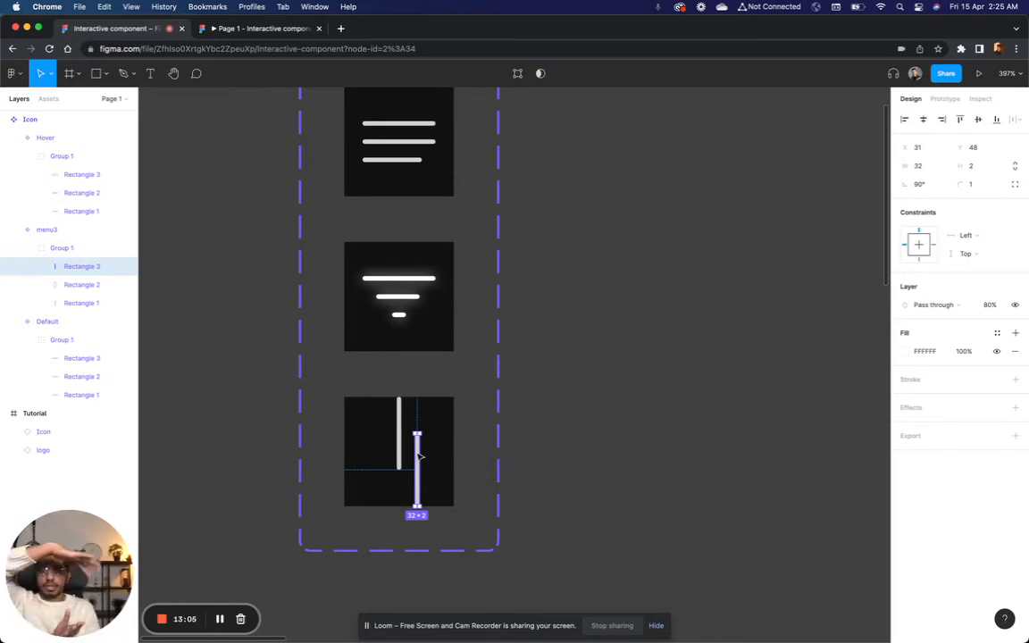
{"action": "scroll", "coordinate": [420, 456], "scroll_direction": "up", "scroll_amount": 2}
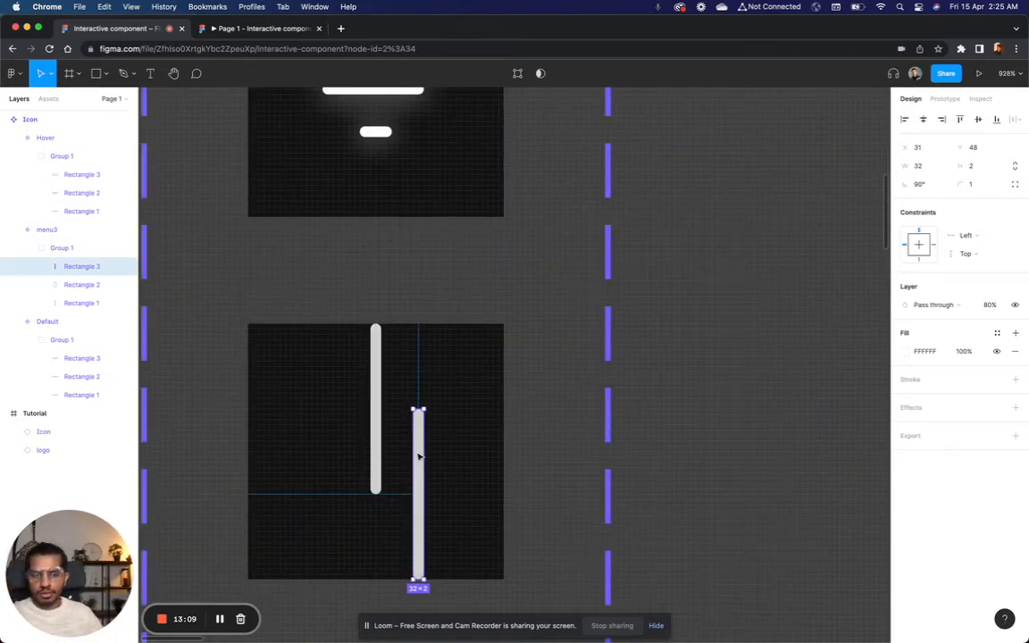
Step: Centre each of the third variant's two upright lines vertically, and align their vertical centres with each other
{"action": "scroll", "coordinate": [420, 456], "scroll_direction": "down", "scroll_amount": 2}
{"action": "scroll", "coordinate": [449, 444], "scroll_direction": "up", "scroll_amount": 2}
{"action": "scroll", "coordinate": [453, 446], "scroll_direction": "left", "scroll_amount": 2}
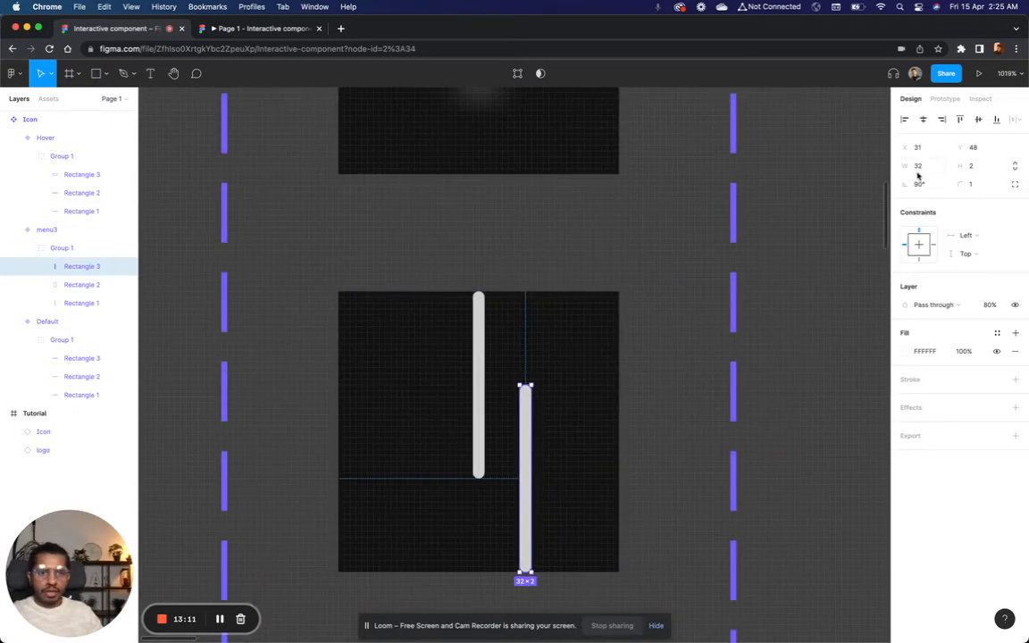
{"action": "left_click", "coordinate": [979, 119]}
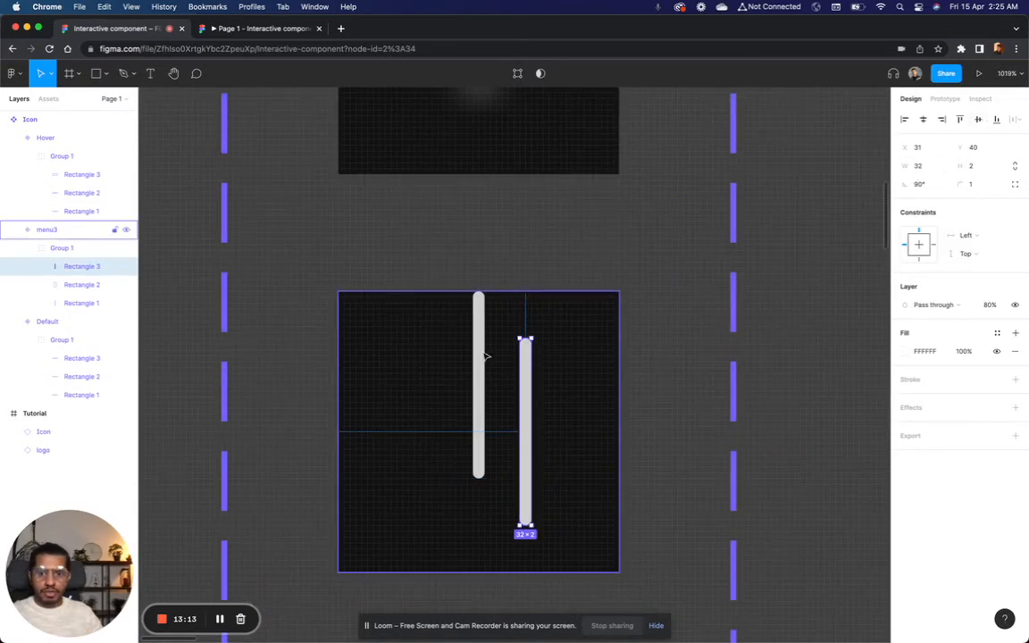
{"action": "left_click", "coordinate": [480, 365]}
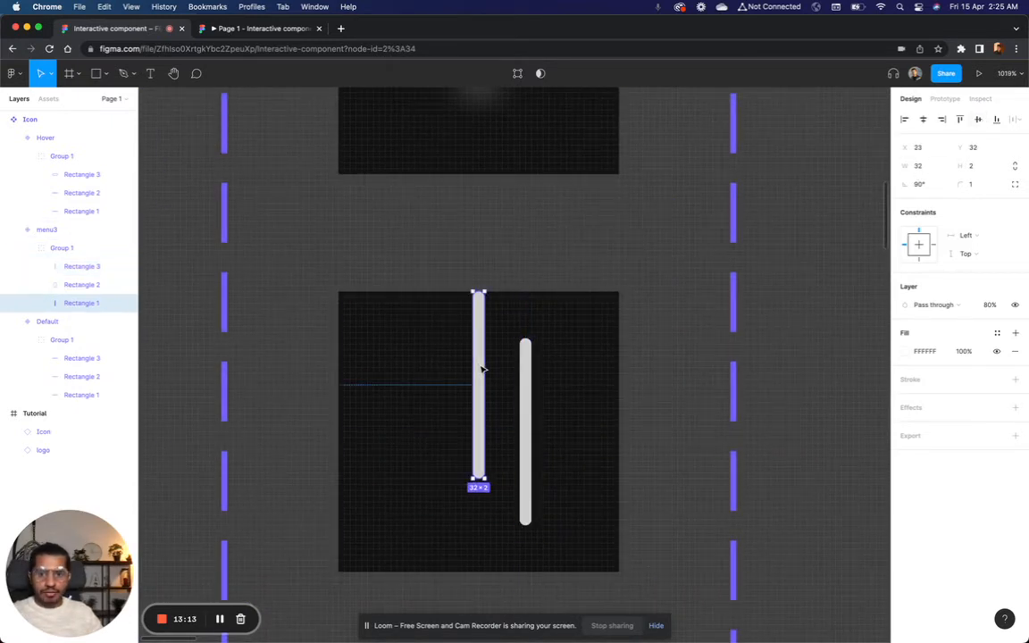
{"action": "left_click", "coordinate": [978, 119]}
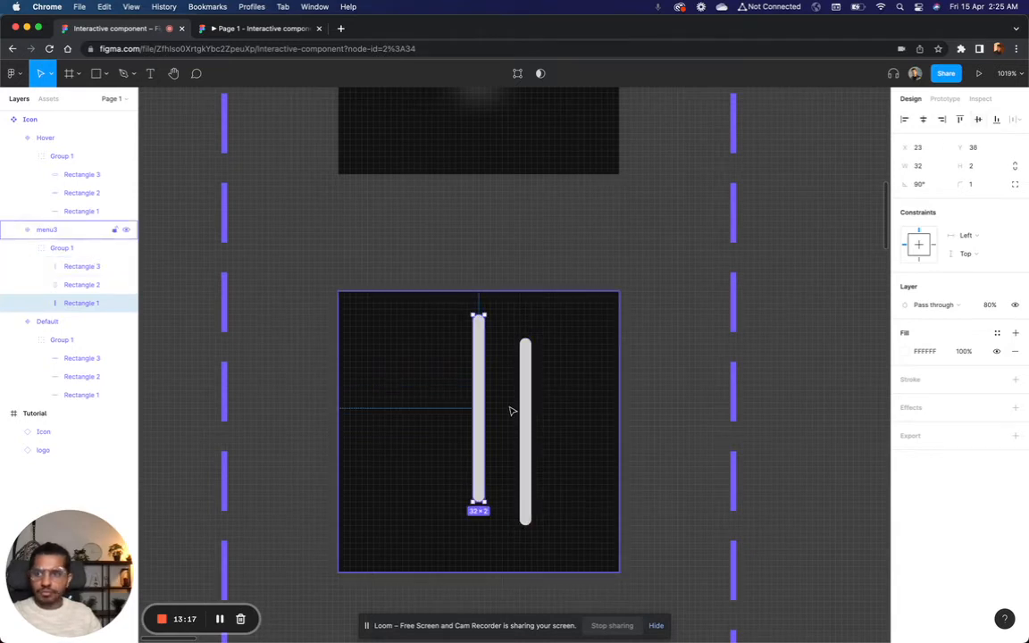
{"action": "left_click", "coordinate": [81, 266]}
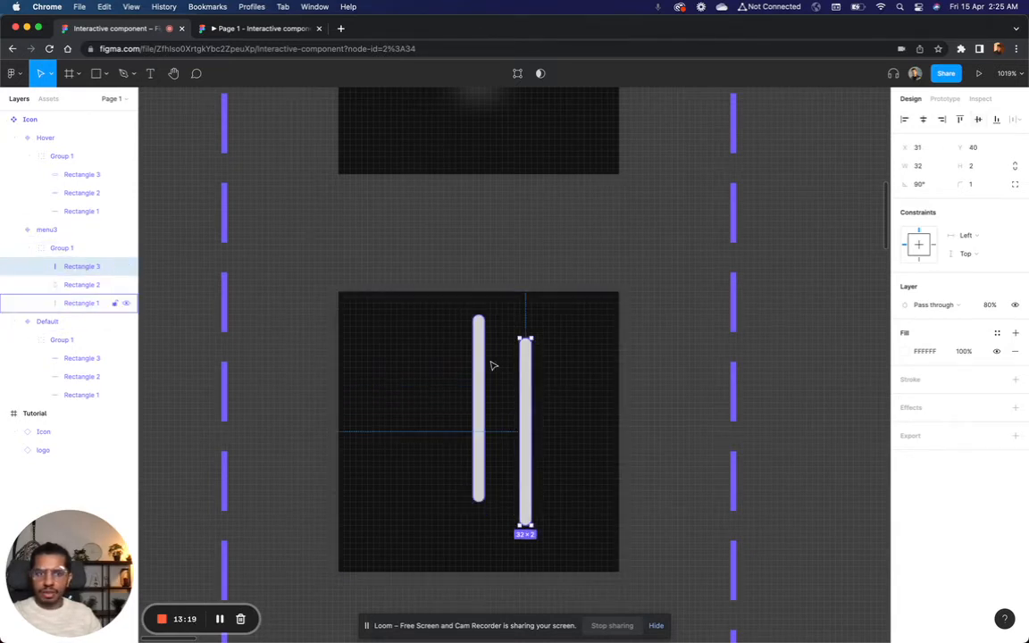
{"action": "left_click", "coordinate": [978, 120]}
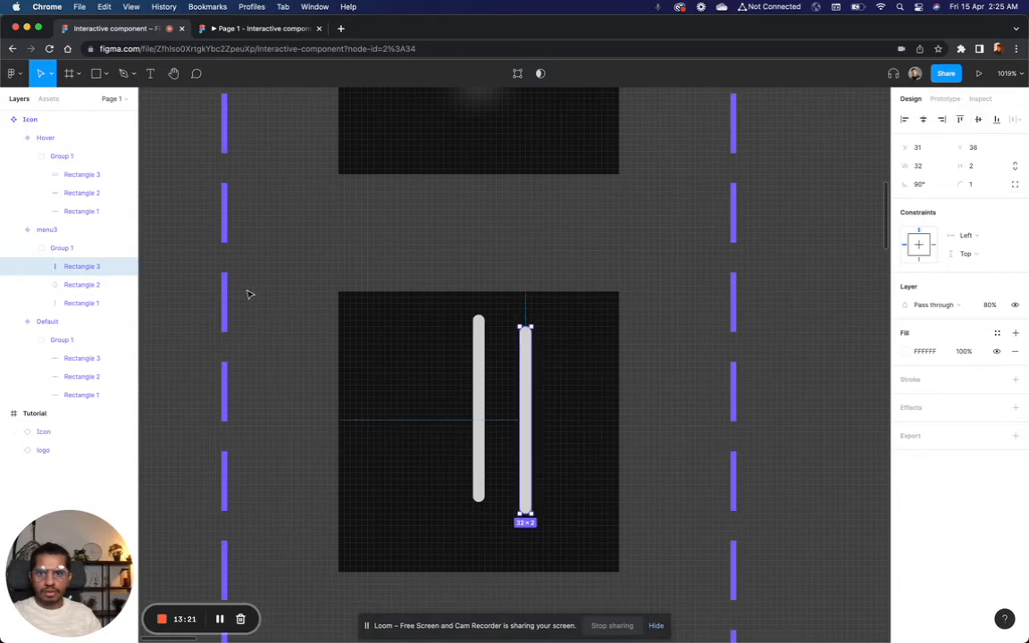
{"action": "left_click", "coordinate": [483, 374], "text": "shift"}
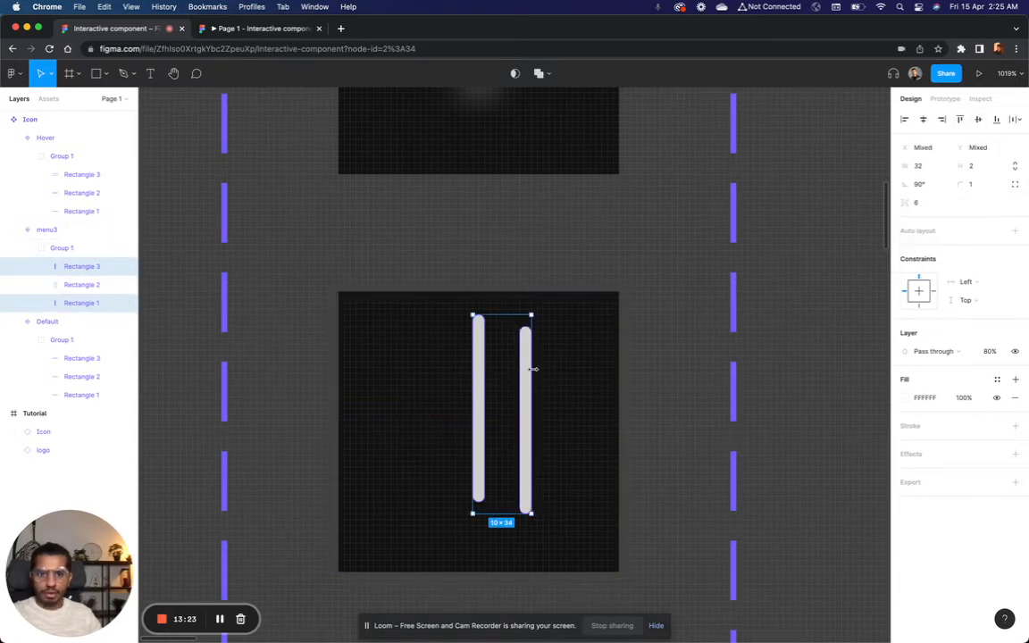
{"action": "left_click", "coordinate": [980, 119]}
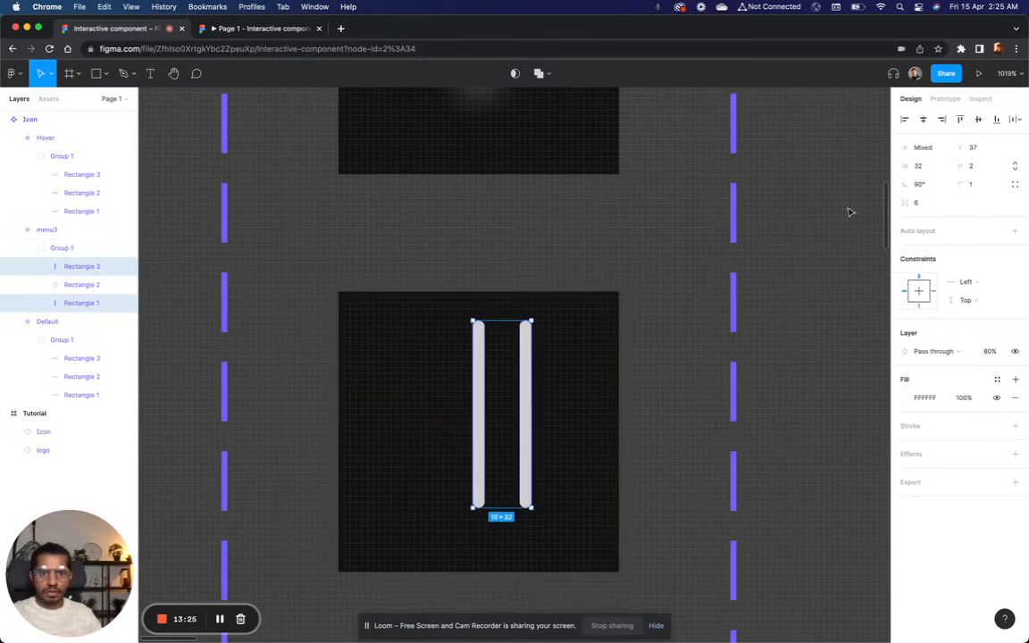
Step: Move the third variant's two upright lines together to the centre of its frame and check their margins
{"action": "left_click", "coordinate": [73, 284]}
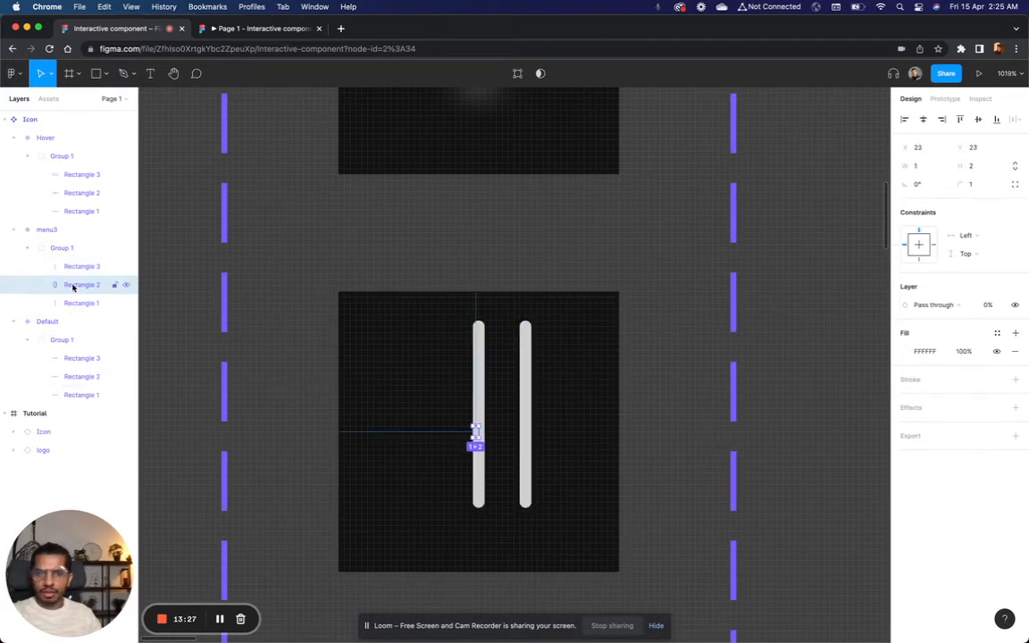
{"action": "left_click", "coordinate": [482, 355]}
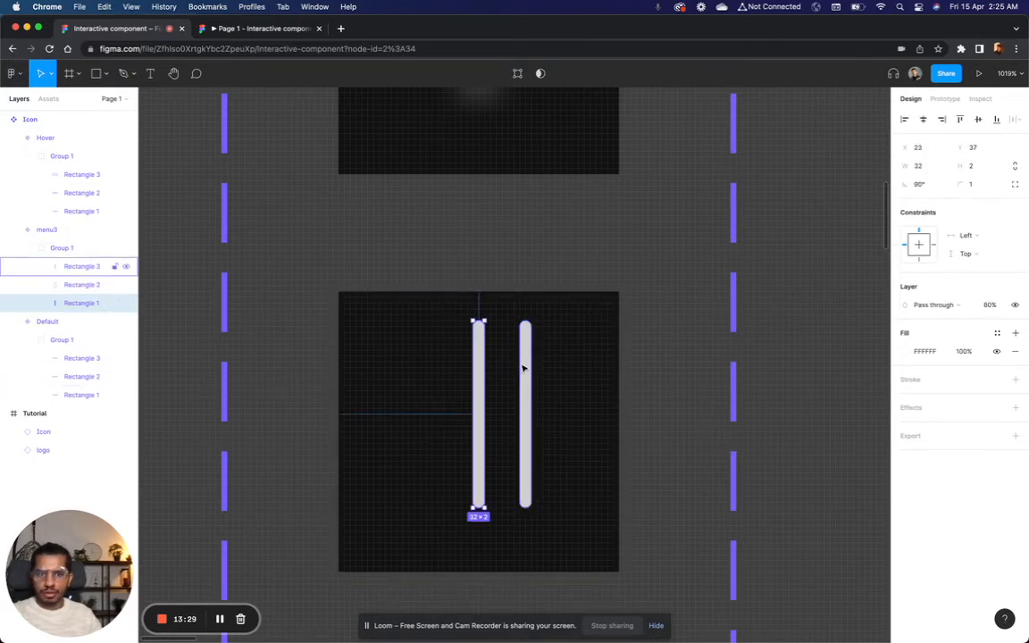
{"action": "left_click", "coordinate": [524, 367], "text": "shift"}
{"action": "left_click_drag", "start_coordinate": [524, 367], "coordinate": [503, 386]}
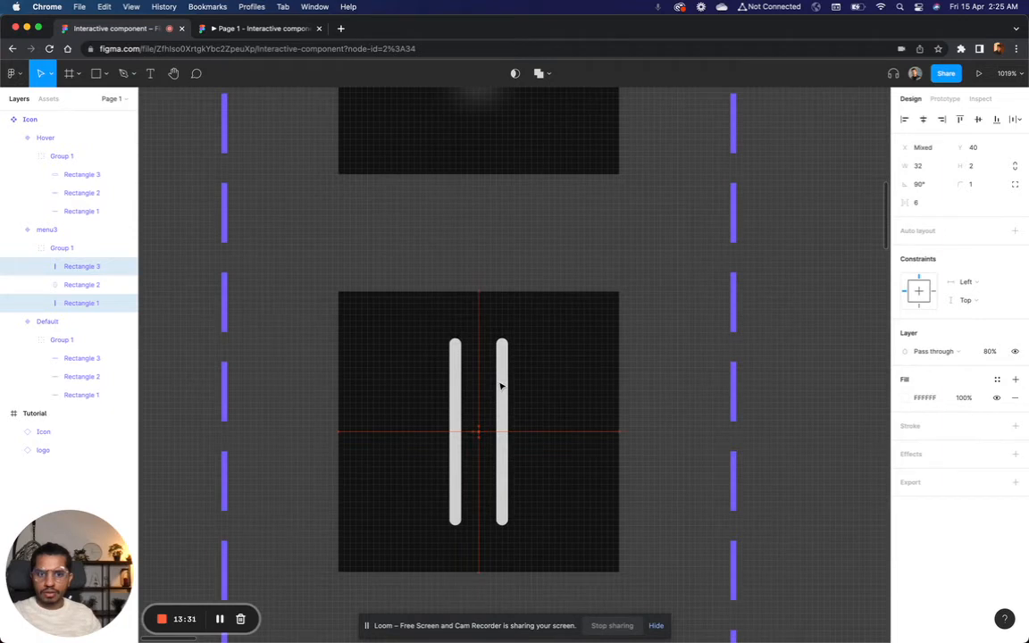
{"action": "key", "text": "alt"}
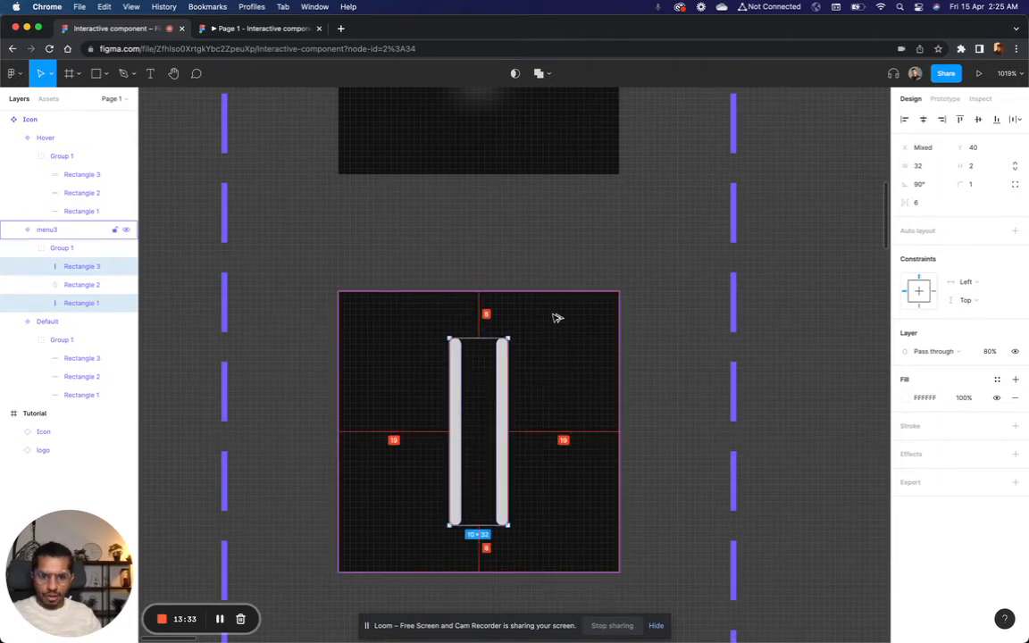
{"action": "left_click", "coordinate": [711, 483]}
Step: Widen the gap between the two upright lines until their group is 13 wide
{"action": "scroll", "coordinate": [524, 454], "scroll_direction": "down", "scroll_amount": 5}
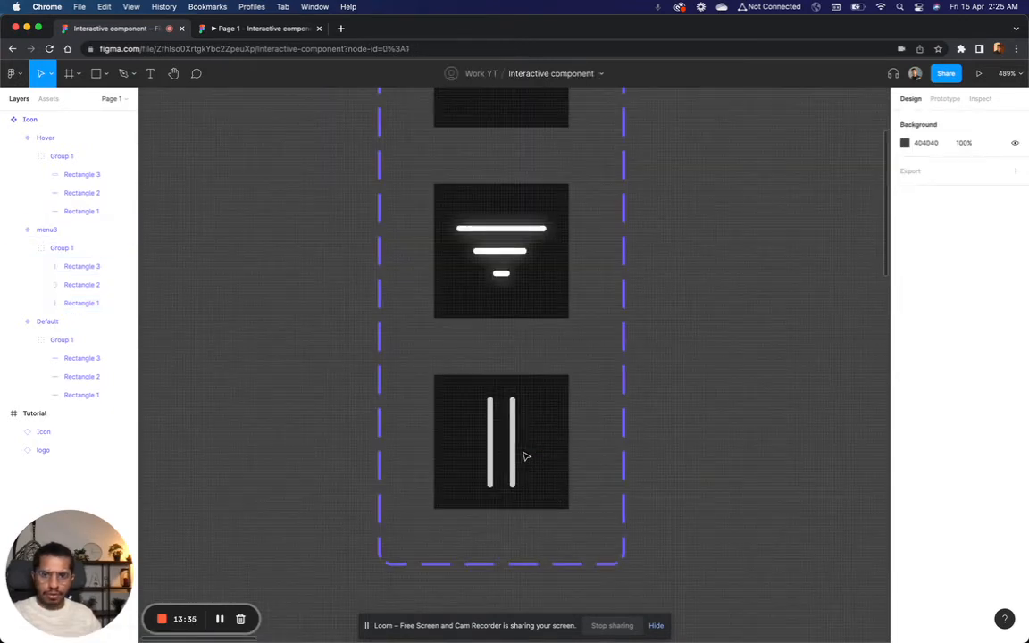
{"action": "scroll", "coordinate": [525, 456], "scroll_direction": "down", "scroll_amount": 5}
{"action": "scroll", "coordinate": [525, 456], "scroll_direction": "up", "scroll_amount": 1}
{"action": "scroll", "coordinate": [527, 455], "scroll_direction": "up", "scroll_amount": 6}
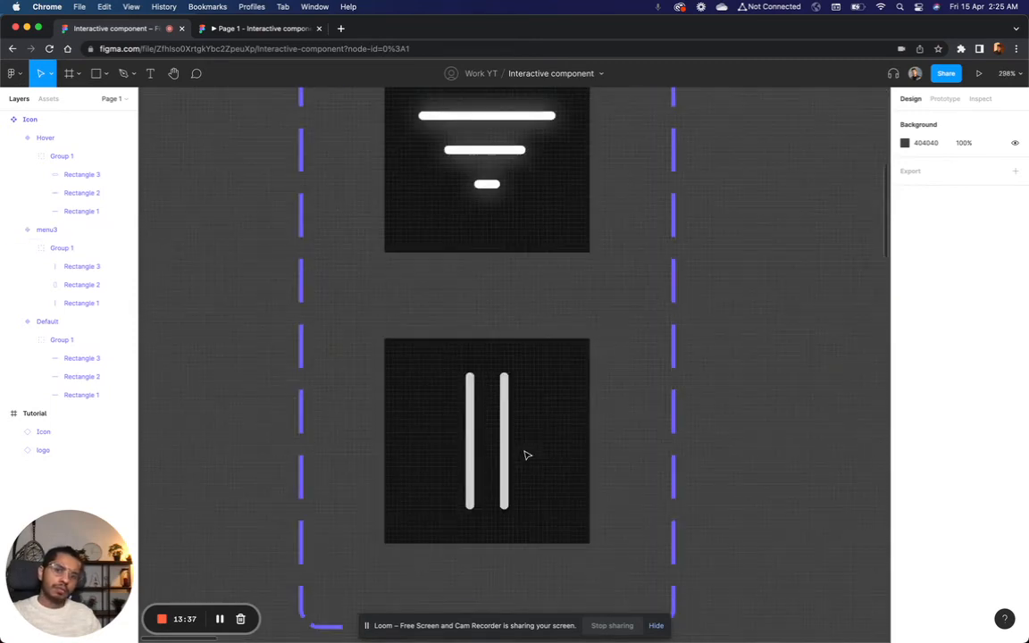
{"action": "scroll", "coordinate": [527, 456], "scroll_direction": "up", "scroll_amount": 10}
{"action": "left_click", "coordinate": [515, 452]}
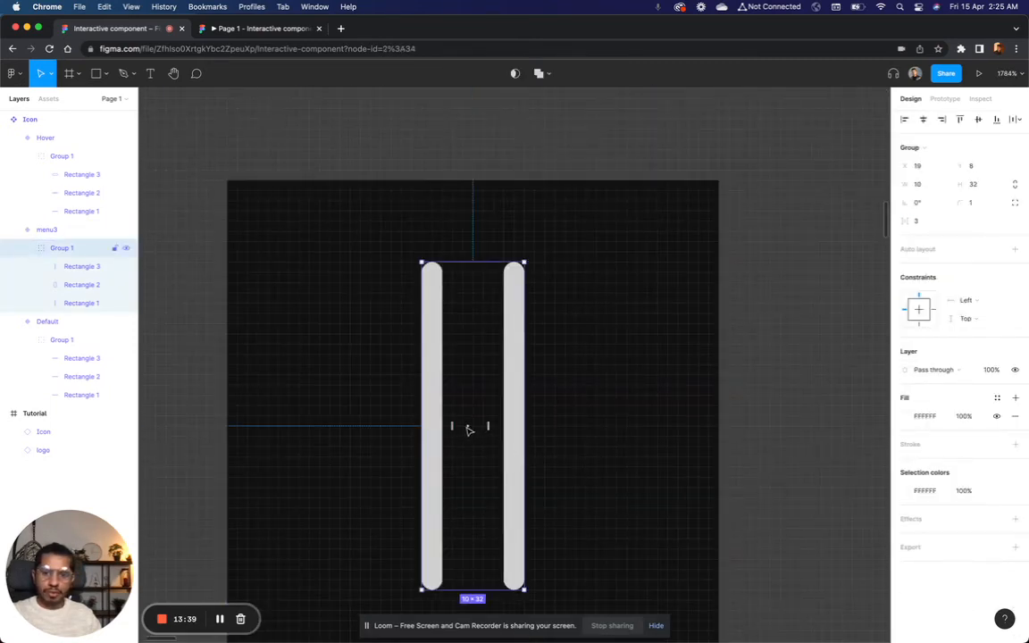
{"action": "left_click_drag", "start_coordinate": [488, 426], "coordinate": [510, 420]}
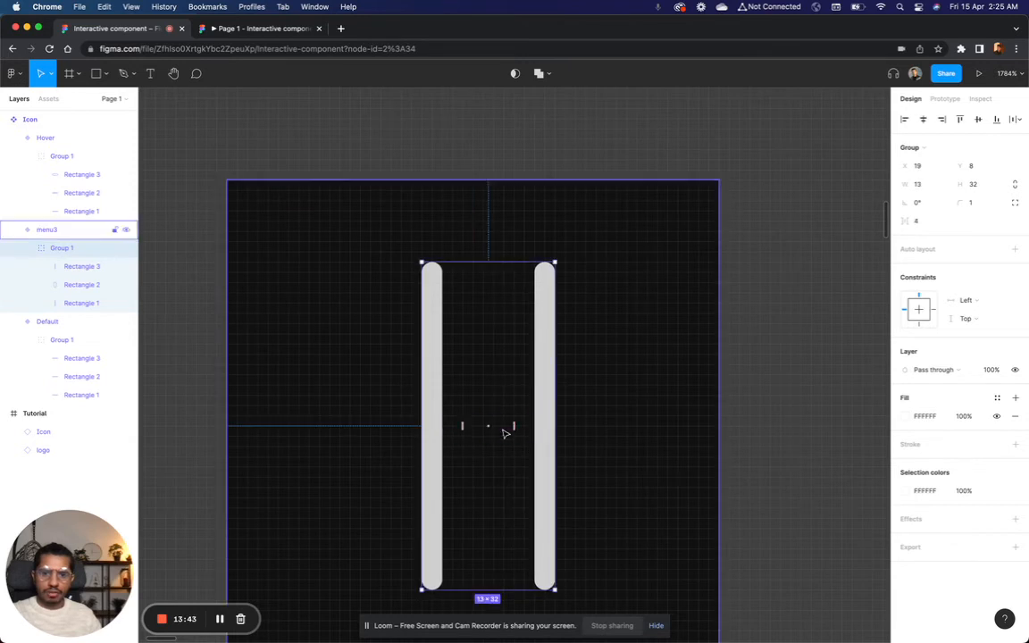
{"action": "scroll", "coordinate": [760, 443], "scroll_direction": "down", "scroll_amount": 5}
{"action": "key", "text": "Escape"}
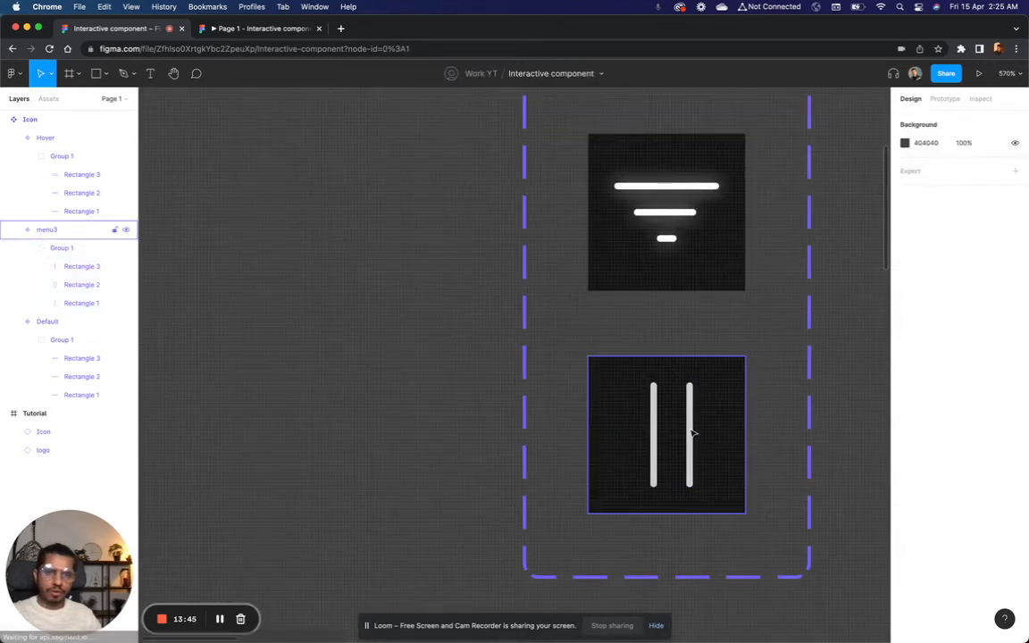
Step: Move the group of upright lines to X 18 and check its distances to the frame's edges
{"action": "scroll", "coordinate": [695, 433], "scroll_direction": "up", "scroll_amount": 3}
{"action": "left_click", "coordinate": [695, 433]}
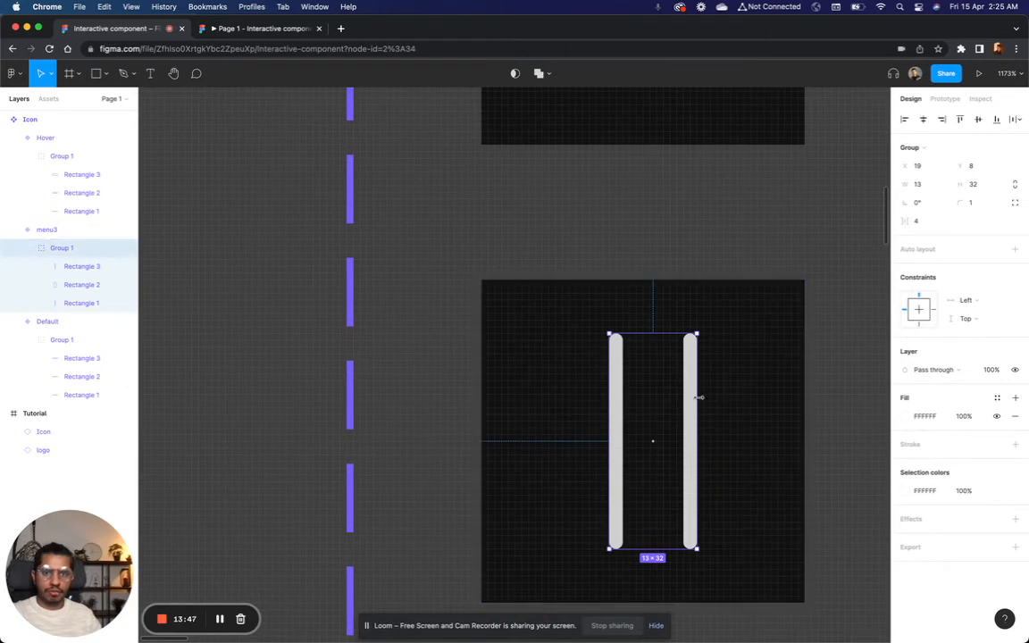
{"action": "left_click_drag", "start_coordinate": [694, 406], "coordinate": [686, 406]}
{"action": "key", "text": "alt"}
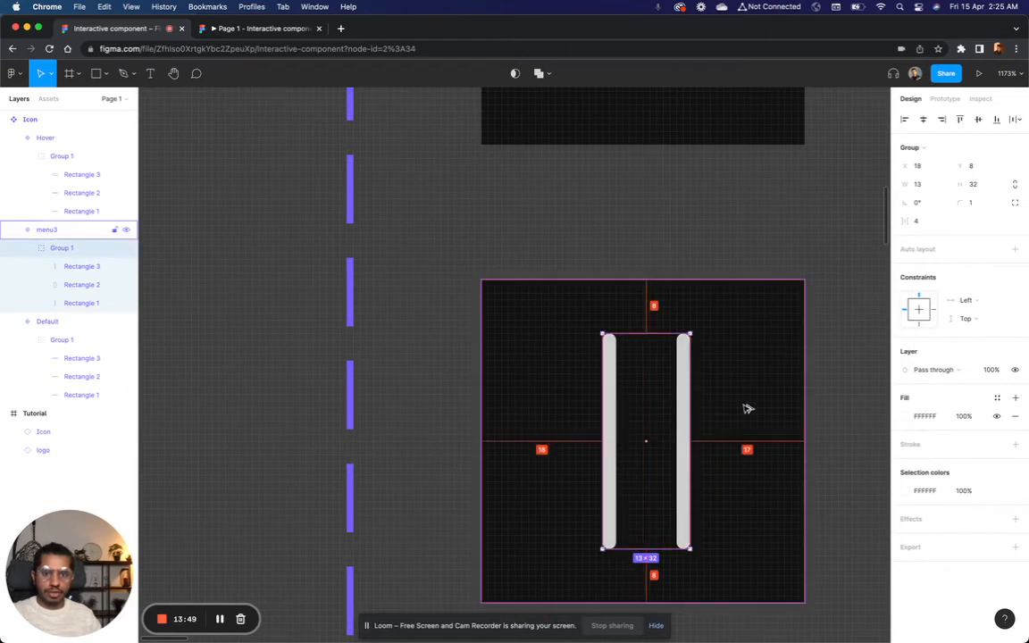
{"action": "scroll", "coordinate": [675, 425], "scroll_direction": "up", "scroll_amount": 5}
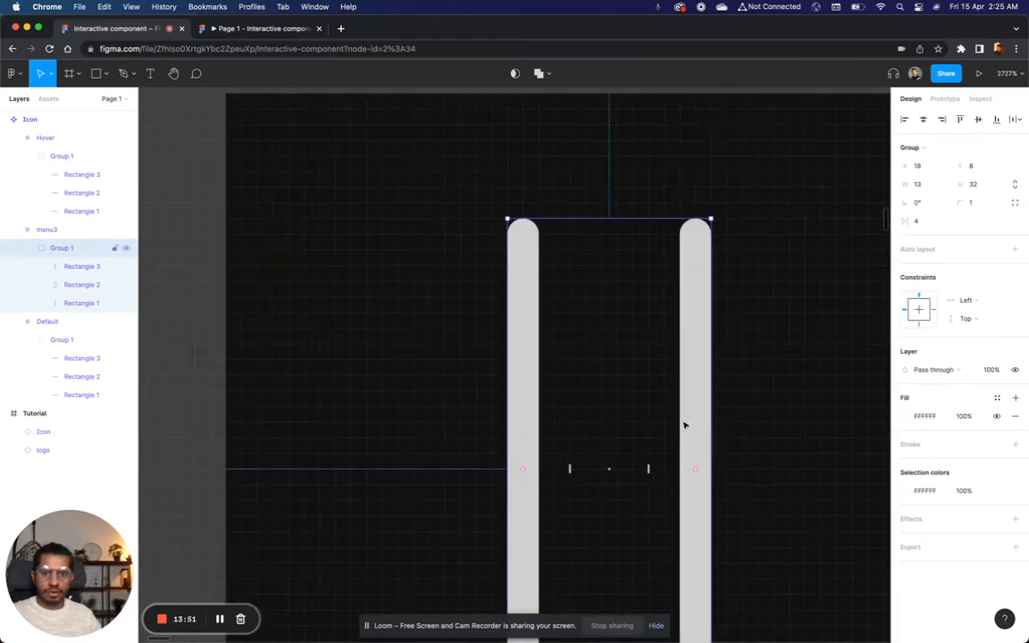
{"action": "scroll", "coordinate": [743, 432], "scroll_direction": "down", "scroll_amount": 5}
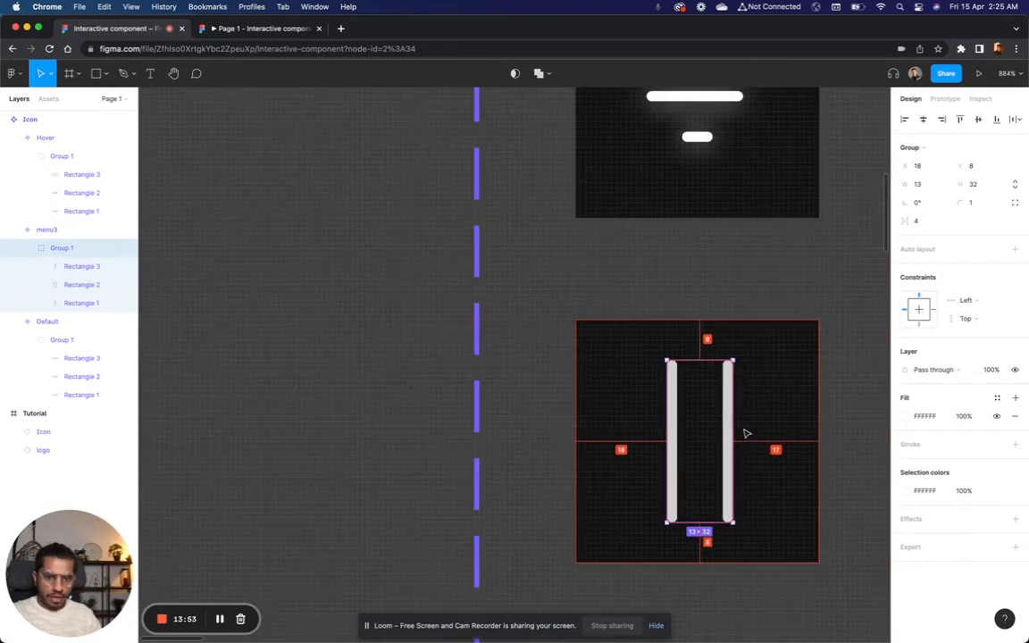
{"action": "scroll", "coordinate": [745, 432], "scroll_direction": "right", "scroll_amount": 1}
{"action": "scroll", "coordinate": [745, 432], "scroll_direction": "up", "scroll_amount": 4}
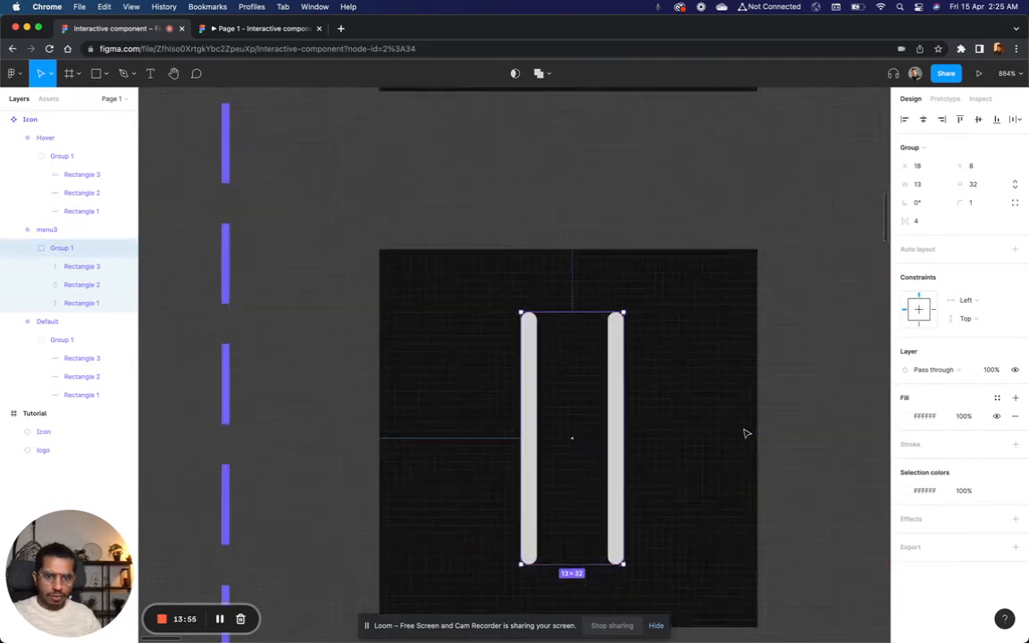
Step: Shift the right upright line outward so that the pair of lines is 14 wide
{"action": "left_click", "coordinate": [738, 457]}
{"action": "double_click", "coordinate": [579, 447]}
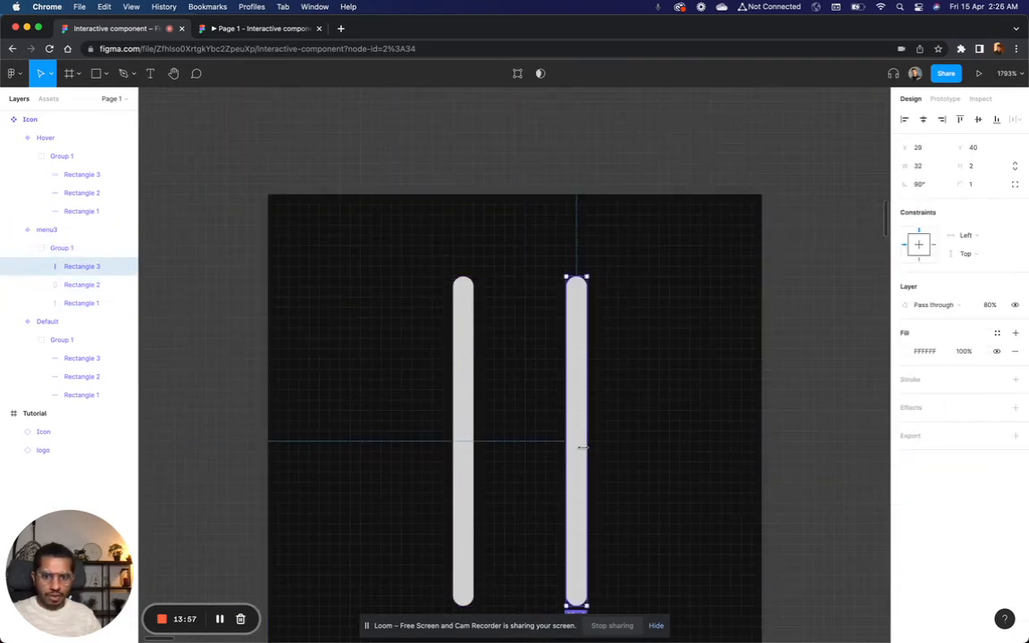
{"action": "left_click", "coordinate": [830, 455]}
{"action": "double_click", "coordinate": [584, 479]}
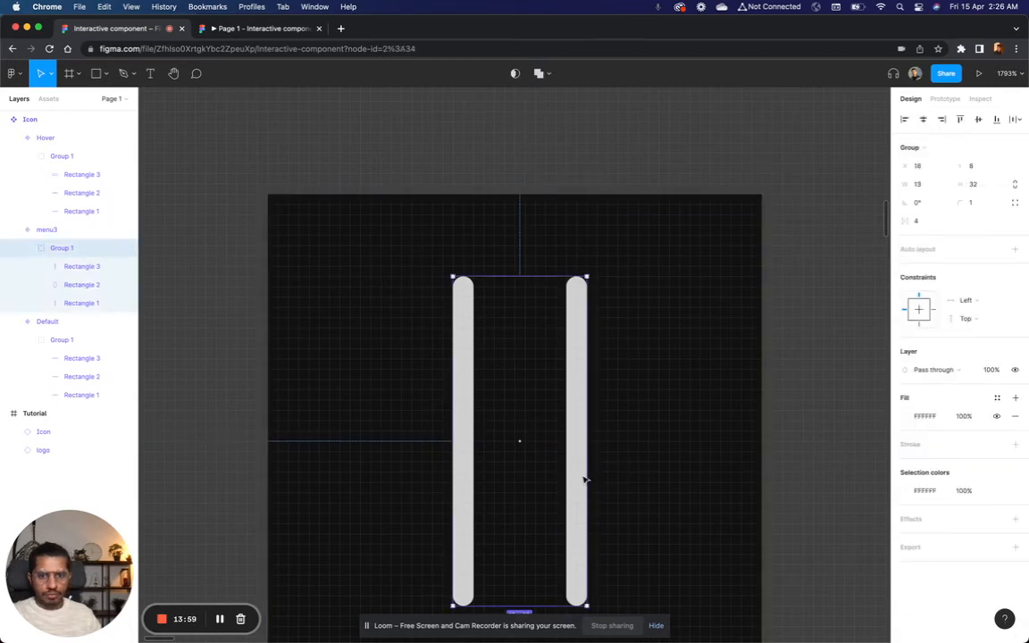
{"action": "double_click", "coordinate": [584, 480]}
{"action": "scroll", "coordinate": [583, 480], "scroll_direction": "down", "scroll_amount": 3}
{"action": "left_click", "coordinate": [616, 489]}
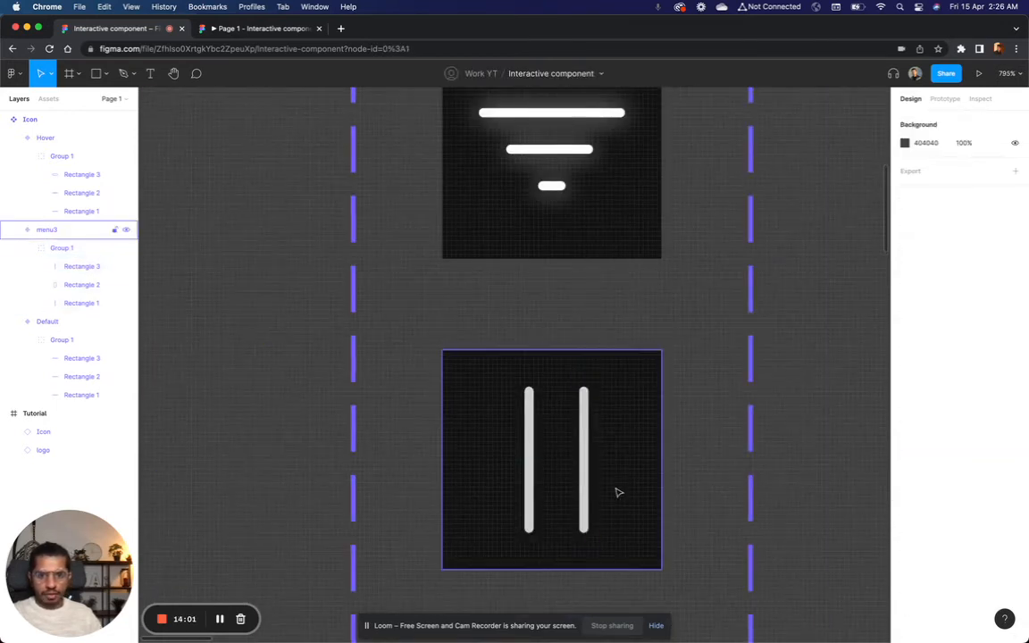
Step: Move the group of upright lines to X 17 to centre it horizontally in the third variant
{"action": "left_click", "coordinate": [587, 487]}
{"action": "left_click_drag", "start_coordinate": [582, 490], "coordinate": [578, 490]}
{"action": "key", "text": "alt"}
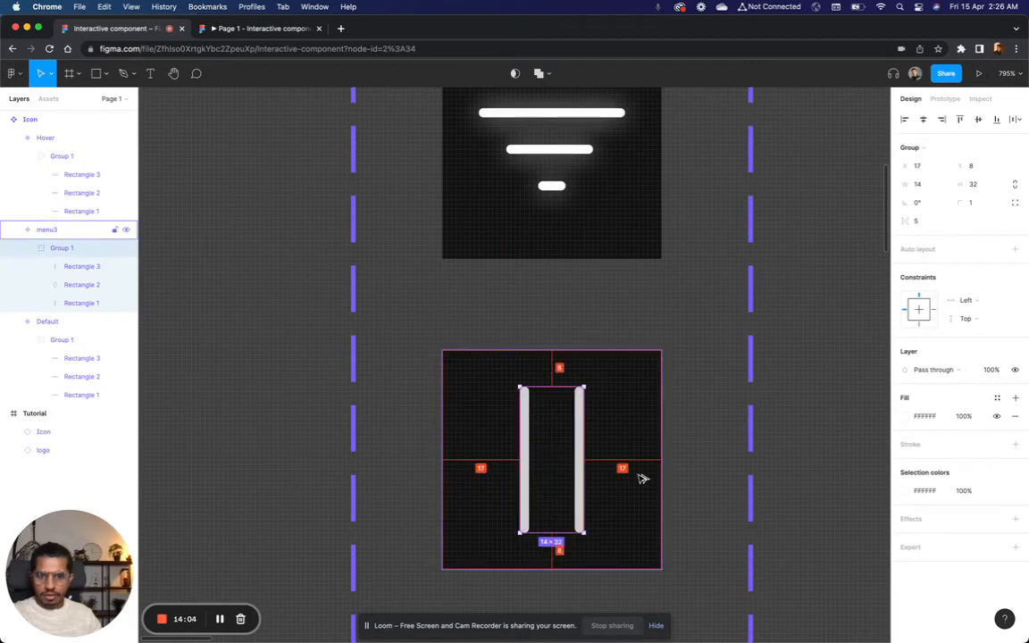
{"action": "left_click", "coordinate": [765, 480]}
Step: Review all three icon variants together, and switch to the running prototype preview of the page
{"action": "scroll", "coordinate": [764, 480], "scroll_direction": "down", "scroll_amount": 5}
{"action": "scroll", "coordinate": [764, 480], "scroll_direction": "right", "scroll_amount": 3}
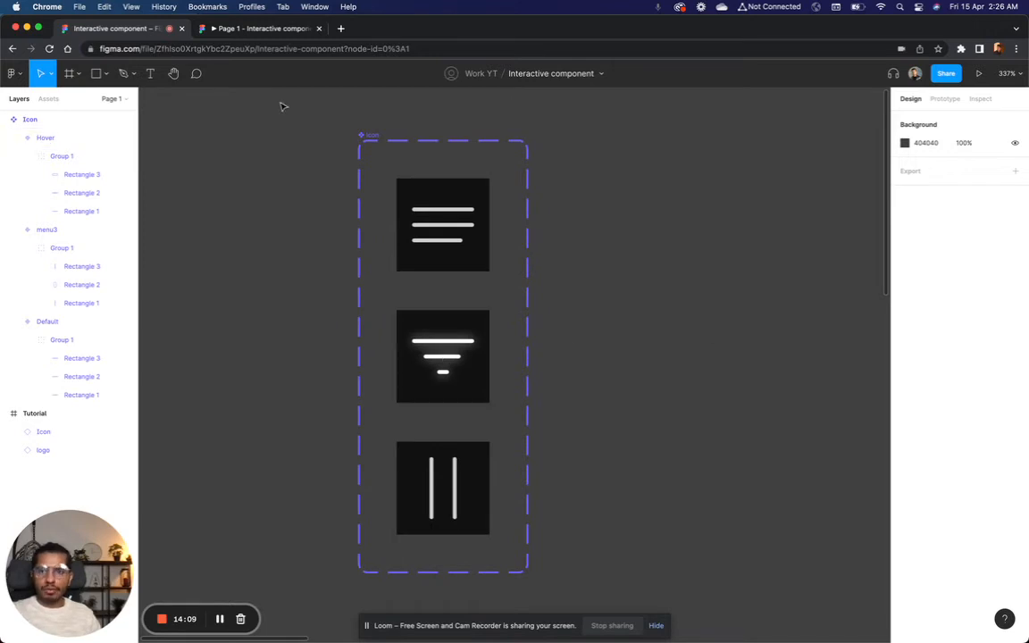
{"action": "left_click", "coordinate": [230, 28]}
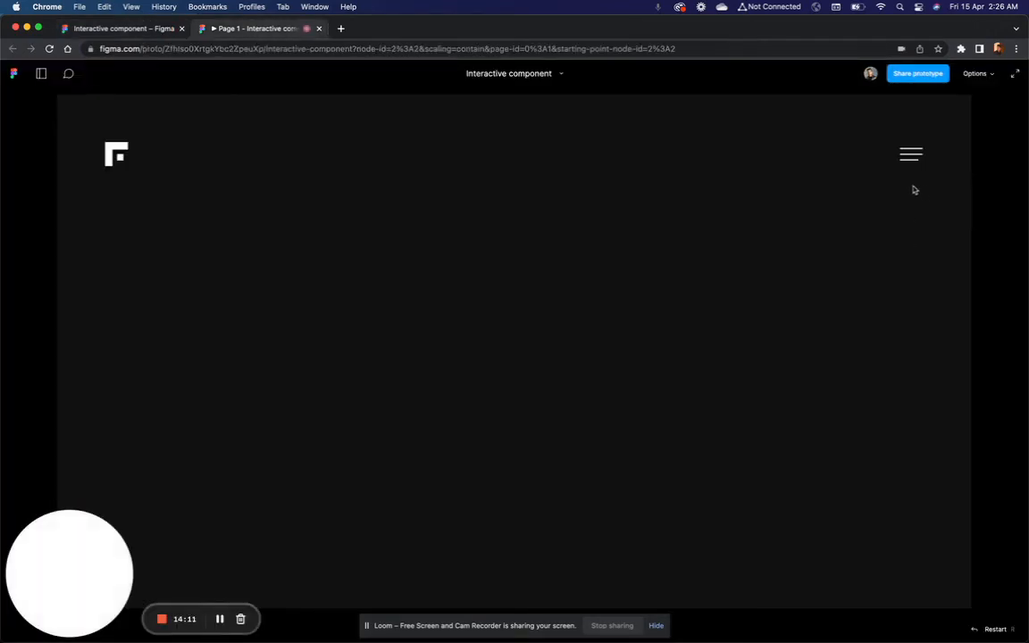
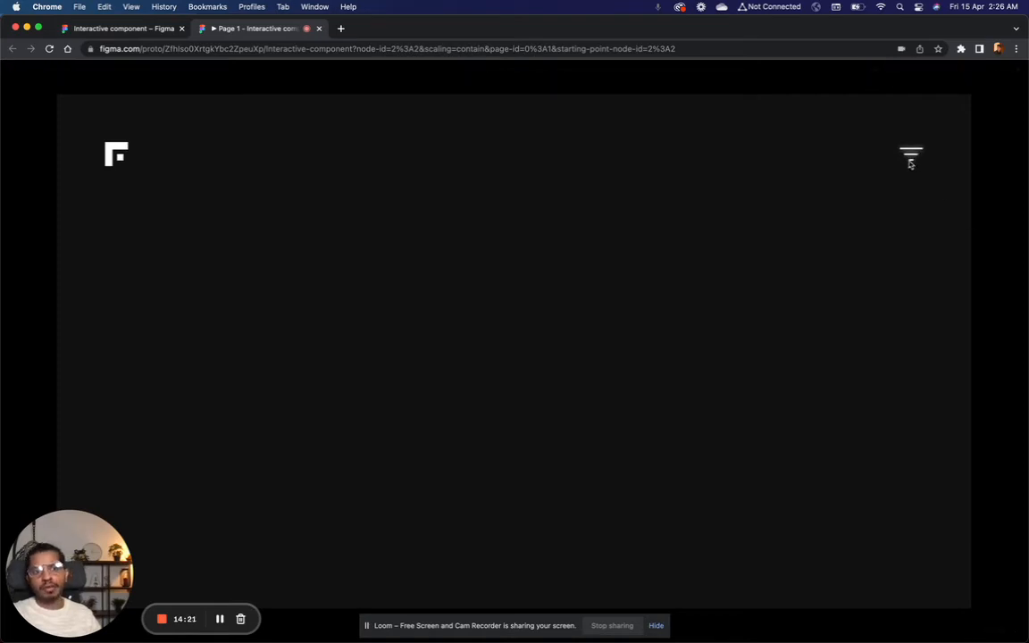
Step: Return to the design file and remove the prototype connection from the upright-line variant to the Hover variant
{"action": "left_click", "coordinate": [143, 28]}
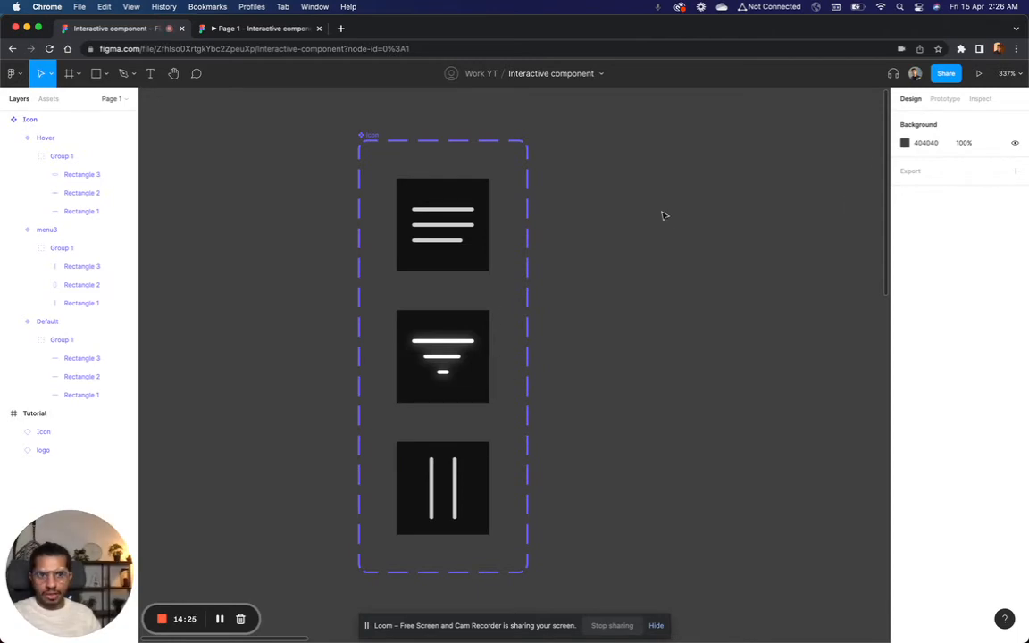
{"action": "left_click", "coordinate": [945, 98]}
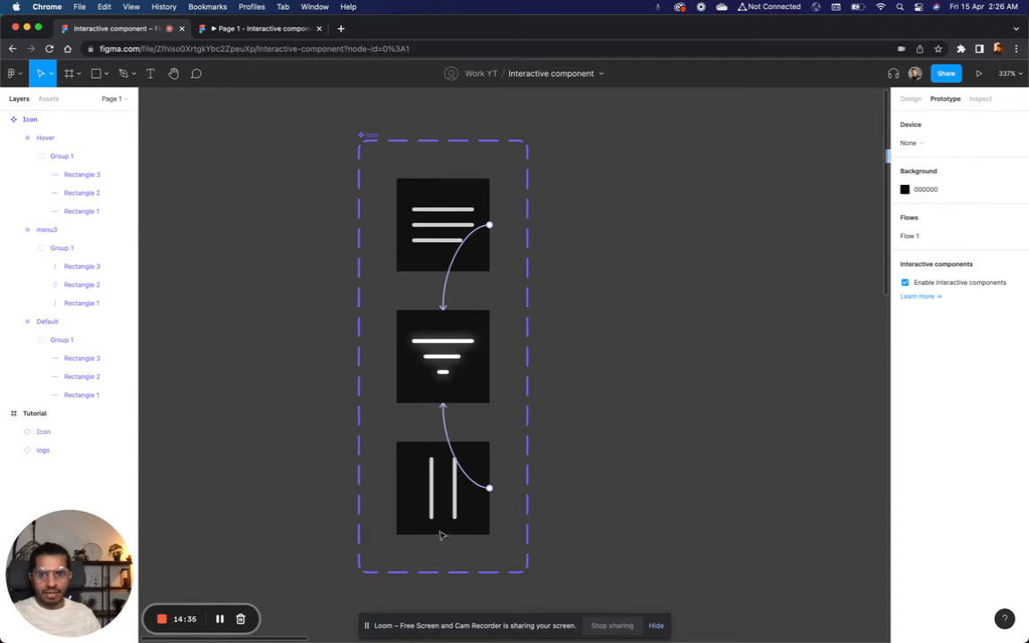
{"action": "left_click_drag", "start_coordinate": [442, 406], "coordinate": [678, 430]}
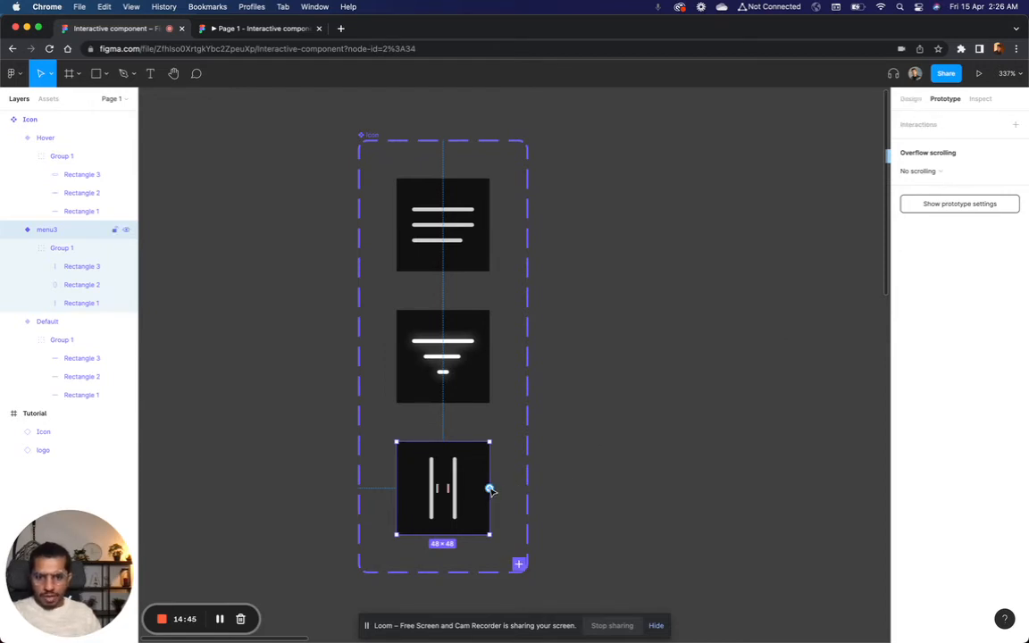
Step: Connect the Hover variant to menu3 with an On click, Change to interaction using Smart animate, Ease out, 300ms
{"action": "left_click", "coordinate": [472, 378]}
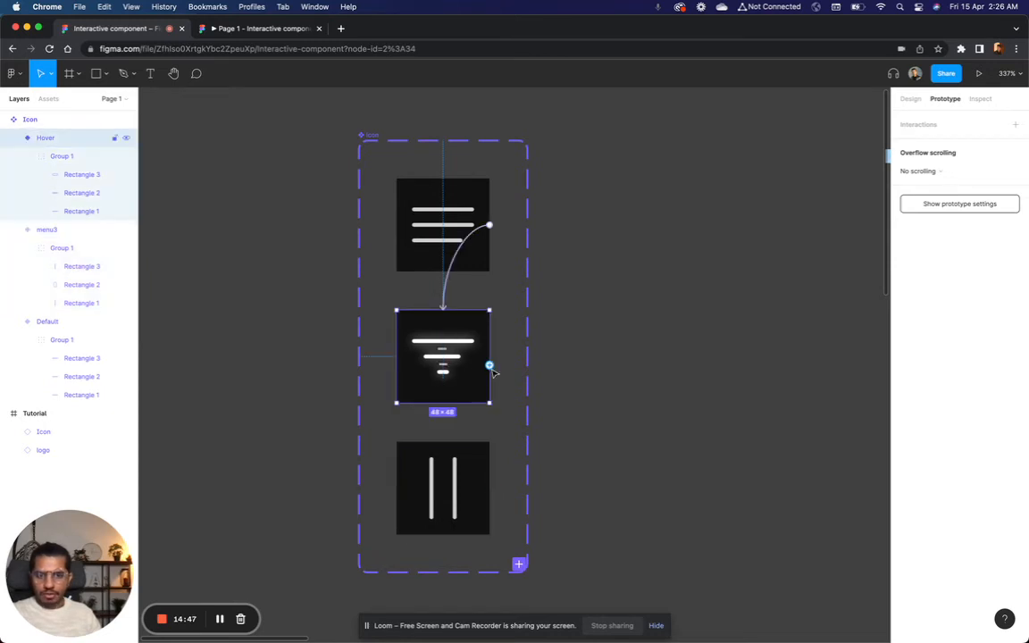
{"action": "left_click_drag", "start_coordinate": [489, 366], "coordinate": [454, 483]}
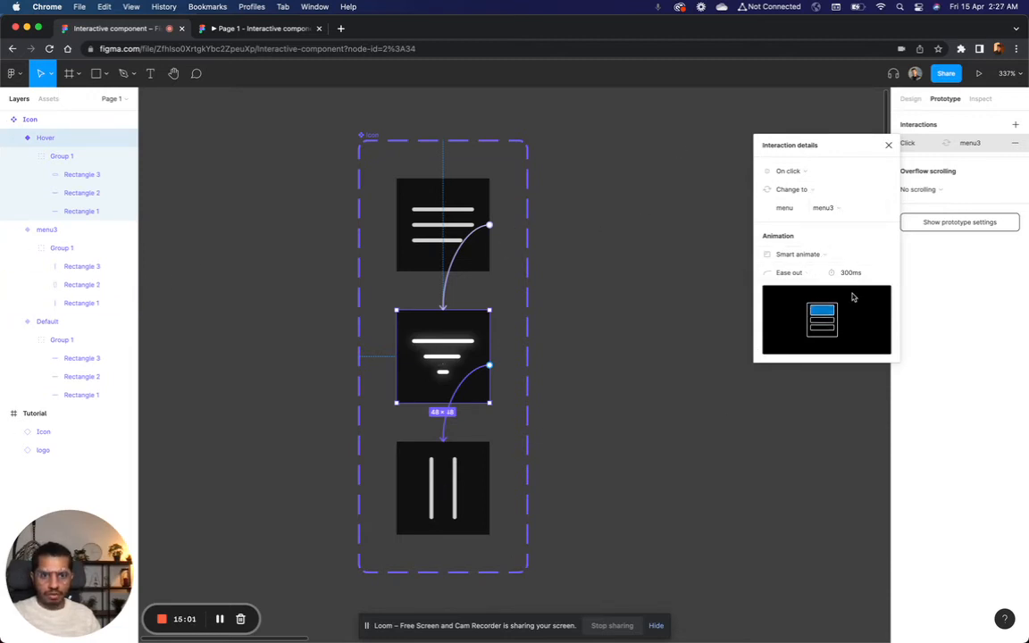
{"action": "left_click", "coordinate": [624, 330]}
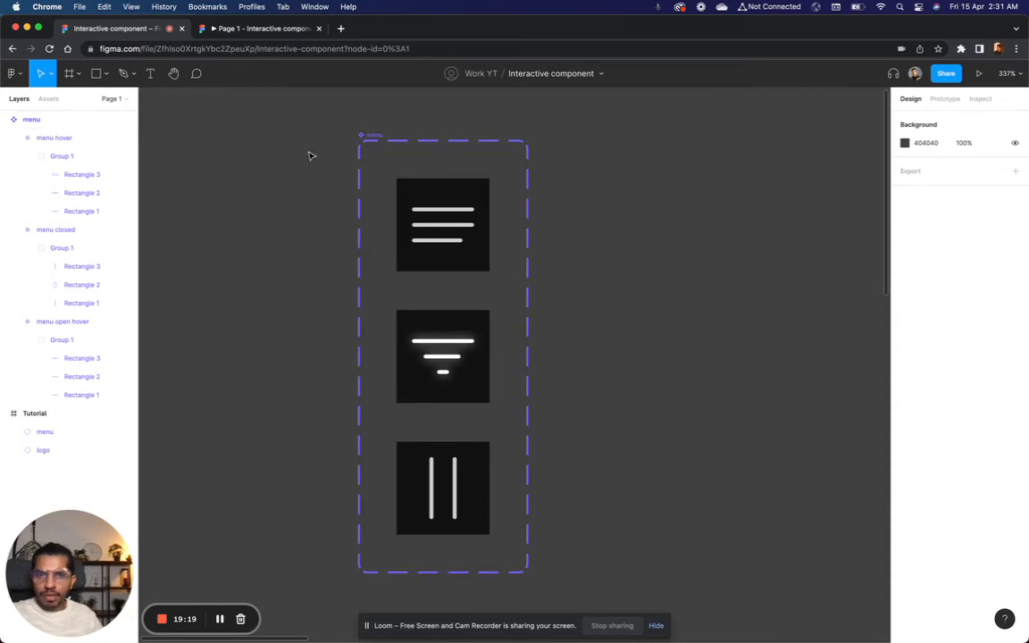
Step: Rename the State of the first variant, with three horizontal lines, to "menu open"
{"action": "left_click", "coordinate": [364, 138]}
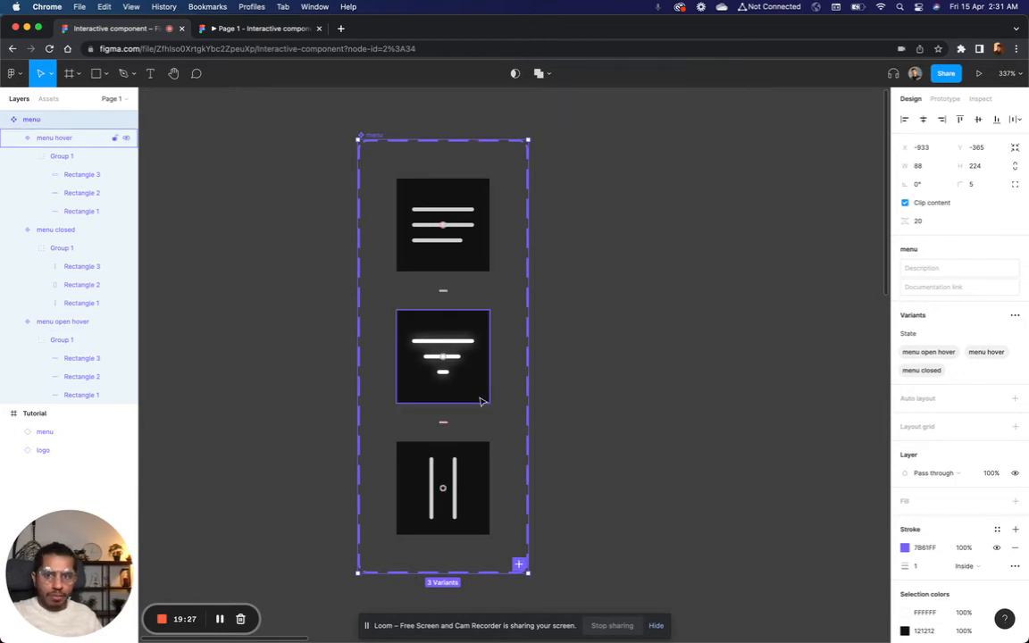
{"action": "left_click", "coordinate": [436, 201]}
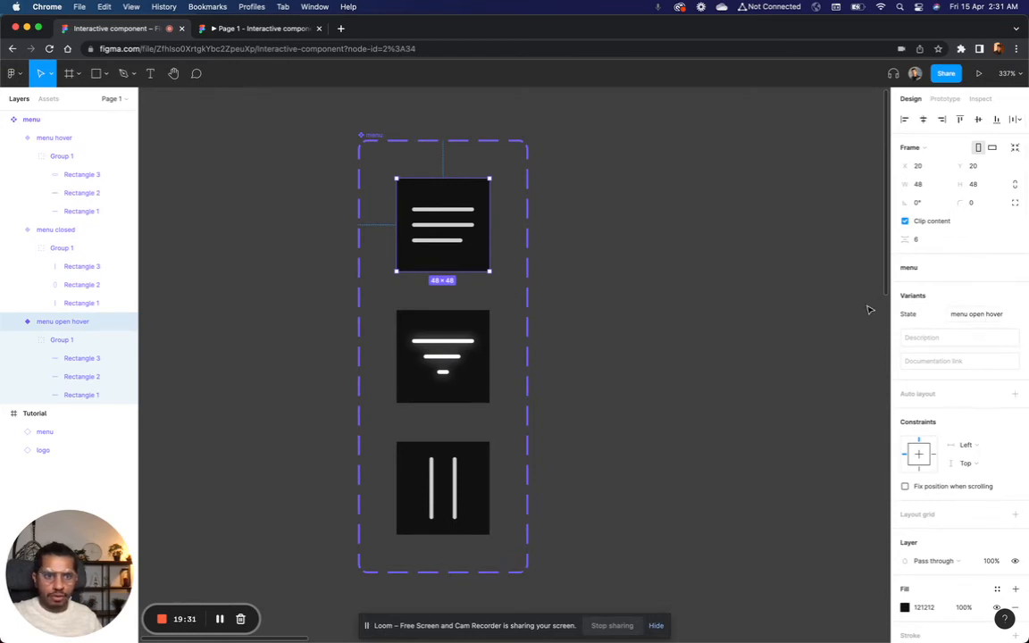
{"action": "left_click", "coordinate": [976, 319]}
{"action": "left_click_drag", "start_coordinate": [987, 317], "coordinate": [1021, 317]}
{"action": "key", "text": "BackSpace"}
{"action": "key", "text": "Return"}
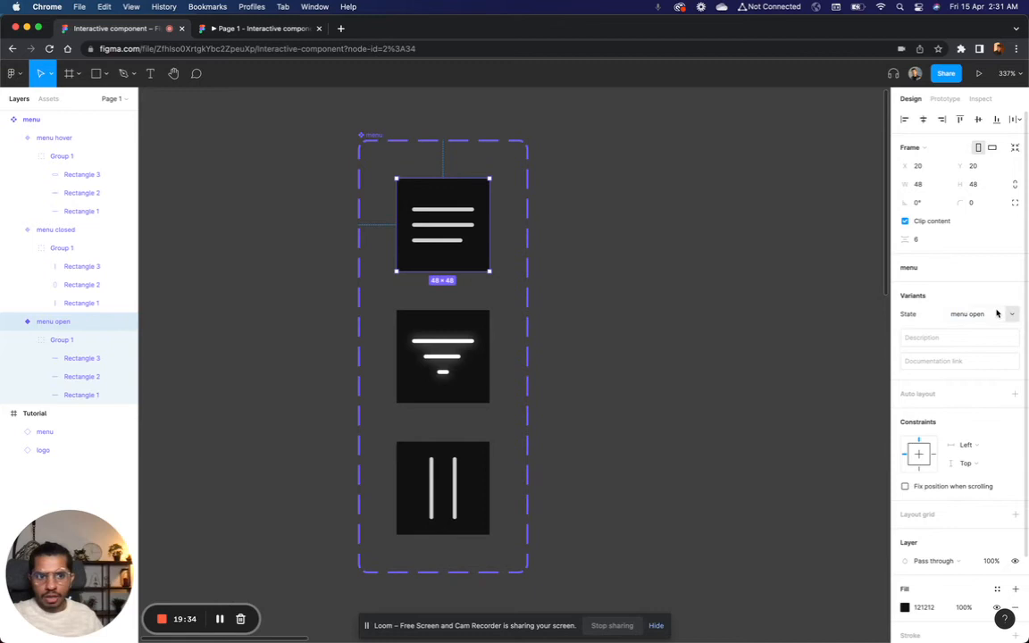
Step: Rename the State of the glowing tapered variant to "menu open hover"
{"action": "left_click", "coordinate": [468, 333]}
{"action": "left_click", "coordinate": [973, 315]}
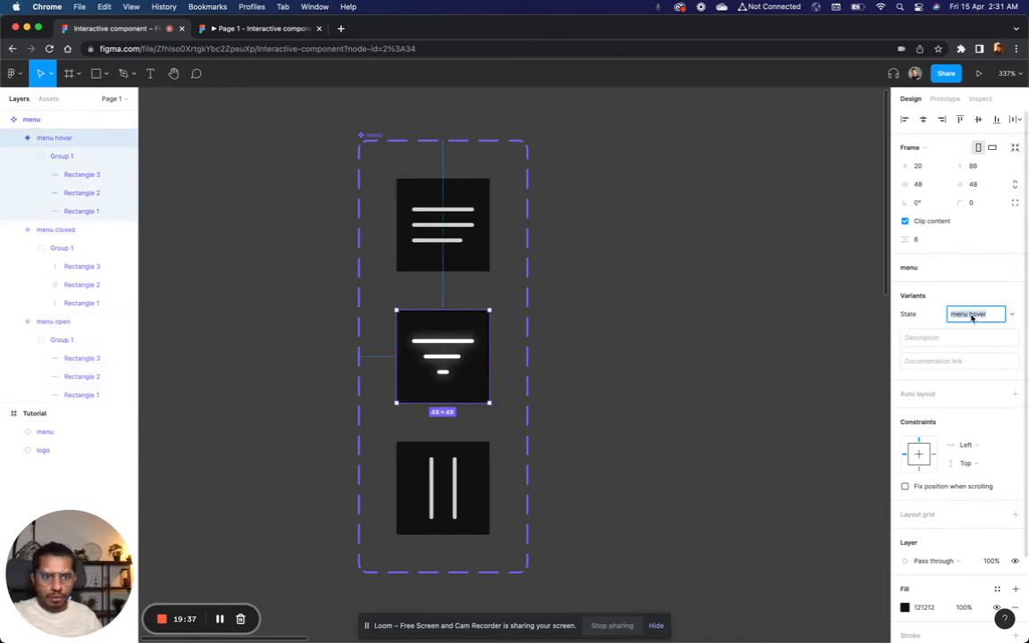
{"action": "type", "text": "op"}
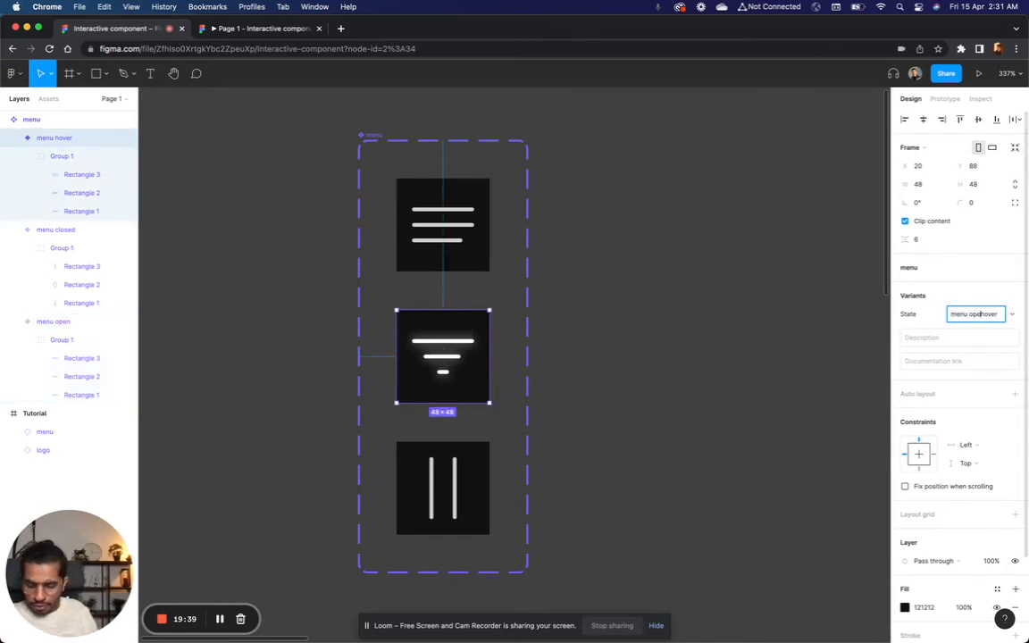
{"action": "type", "text": "en"}
{"action": "key", "text": "Return"}
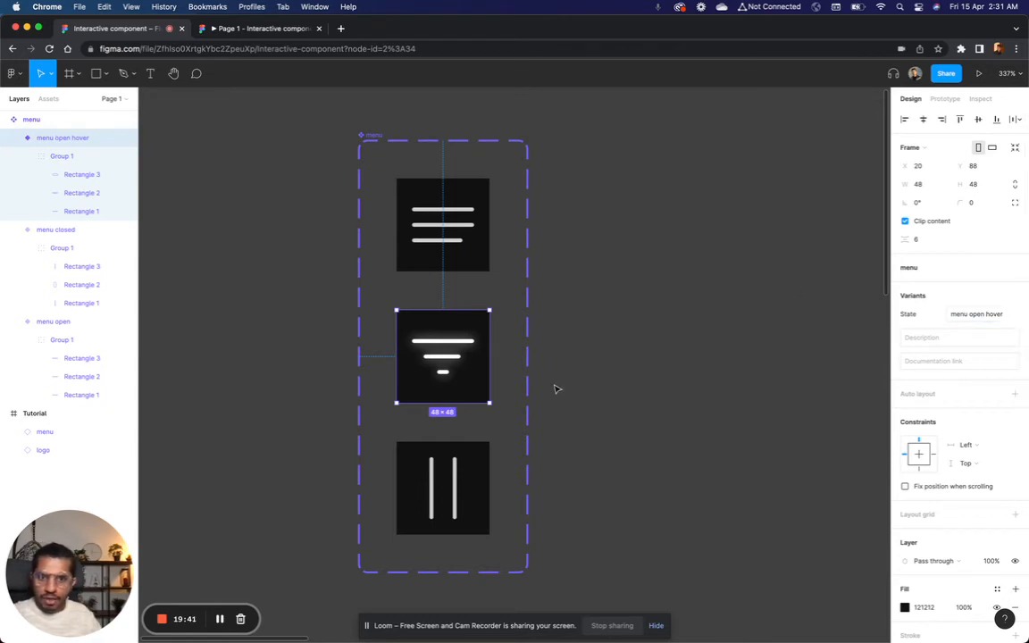
Step: Check the State name of the upright-line variant in the menu component
{"action": "left_click", "coordinate": [475, 475]}
{"action": "left_click", "coordinate": [666, 374]}
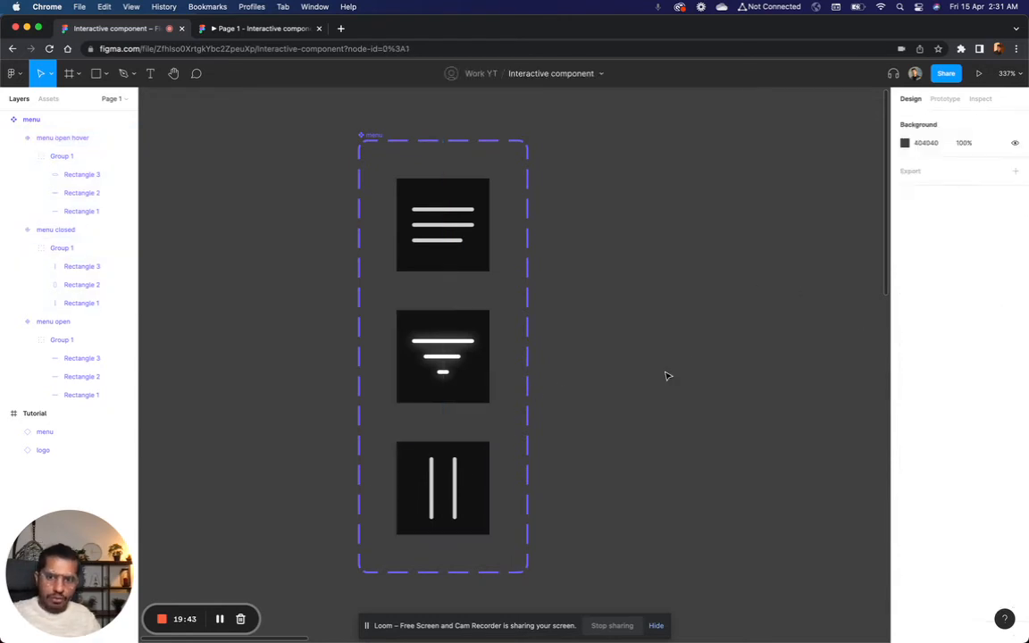
{"action": "scroll", "coordinate": [438, 356], "scroll_direction": "down", "scroll_amount": 3}
{"action": "left_click", "coordinate": [431, 332]}
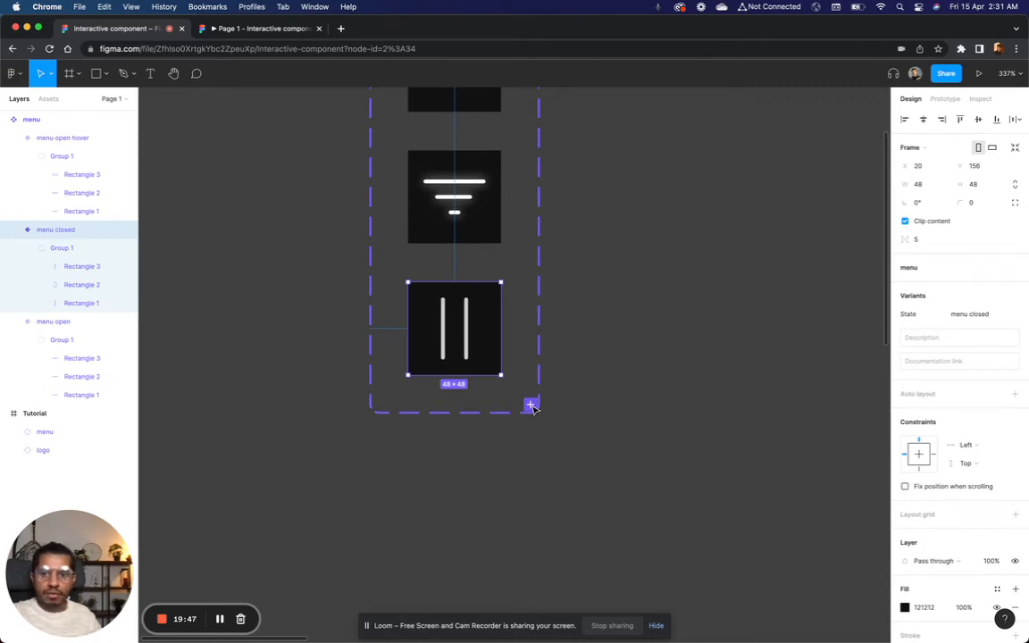
{"action": "left_click", "coordinate": [605, 399]}
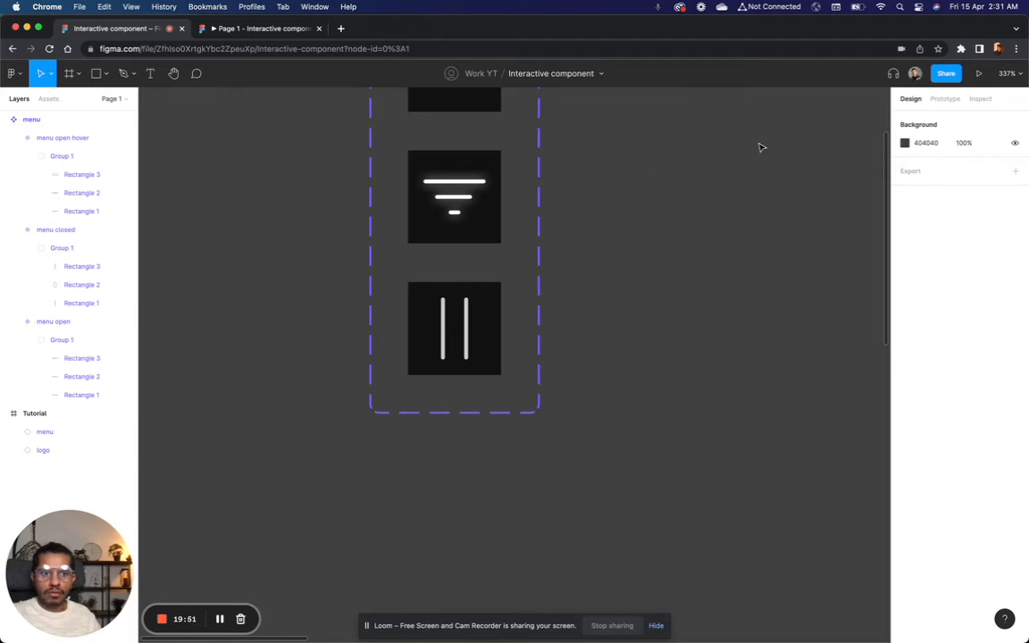
Step: Review the interaction from menu open hover to menu closed, and test it on the icon in the prototype preview
{"action": "left_click", "coordinate": [945, 98]}
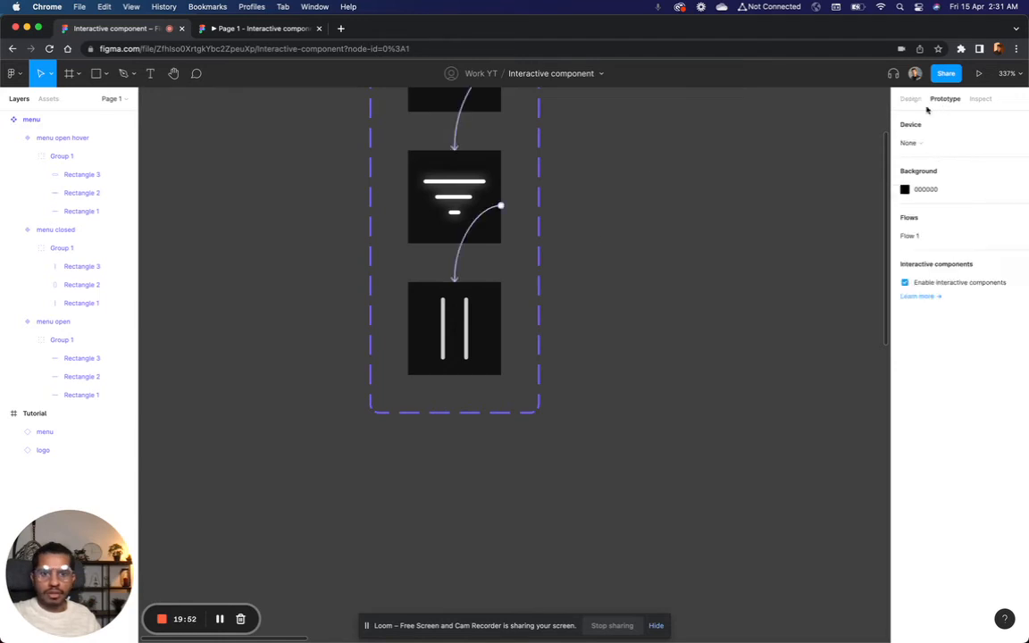
{"action": "left_click", "coordinate": [463, 260]}
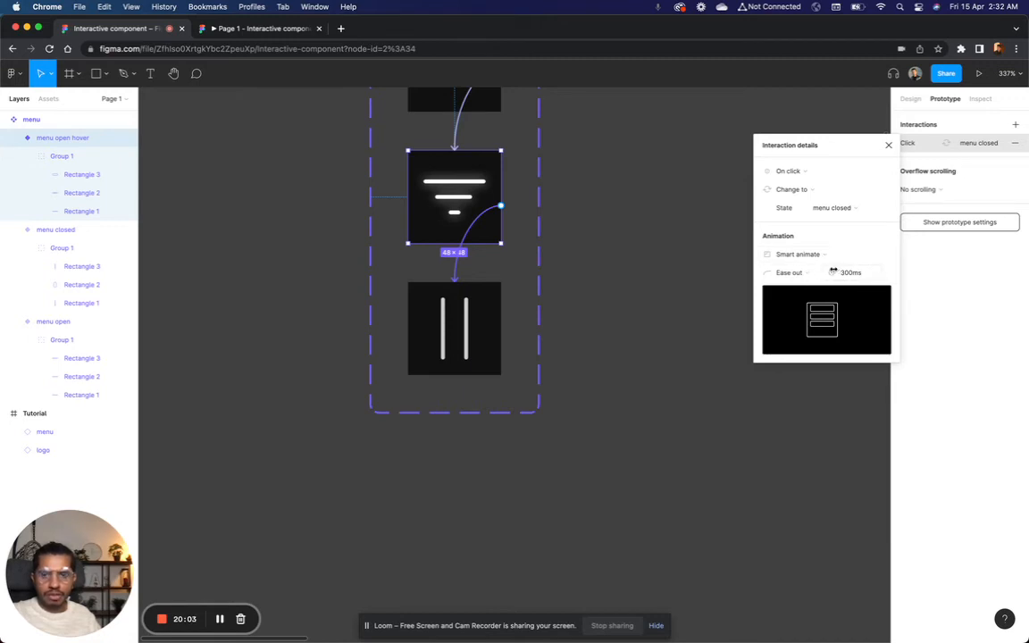
{"action": "left_click", "coordinate": [617, 226]}
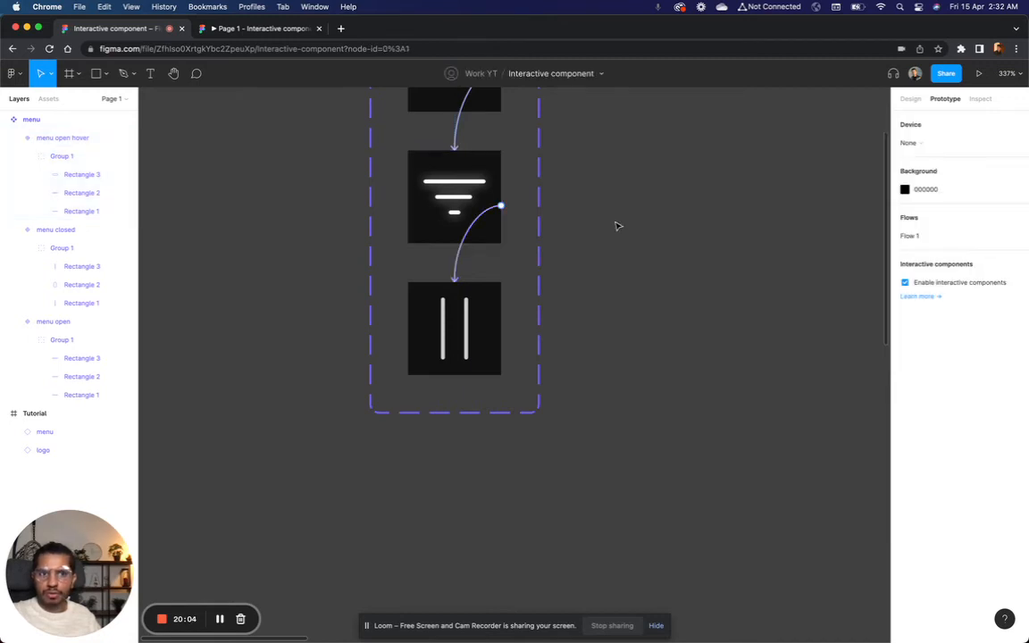
{"action": "left_click", "coordinate": [259, 35]}
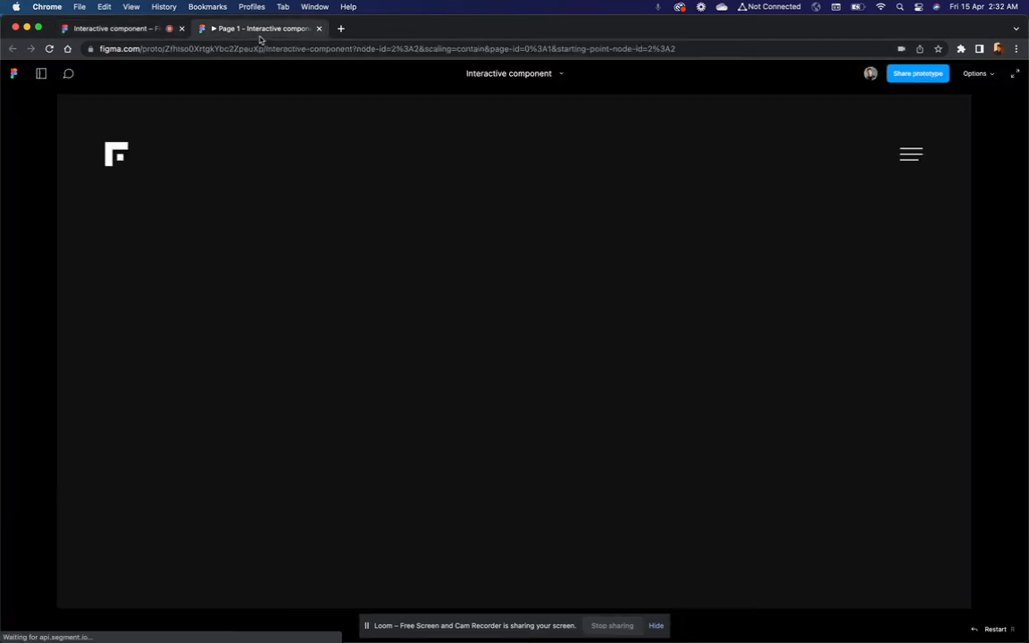
{"action": "left_click", "coordinate": [909, 160]}
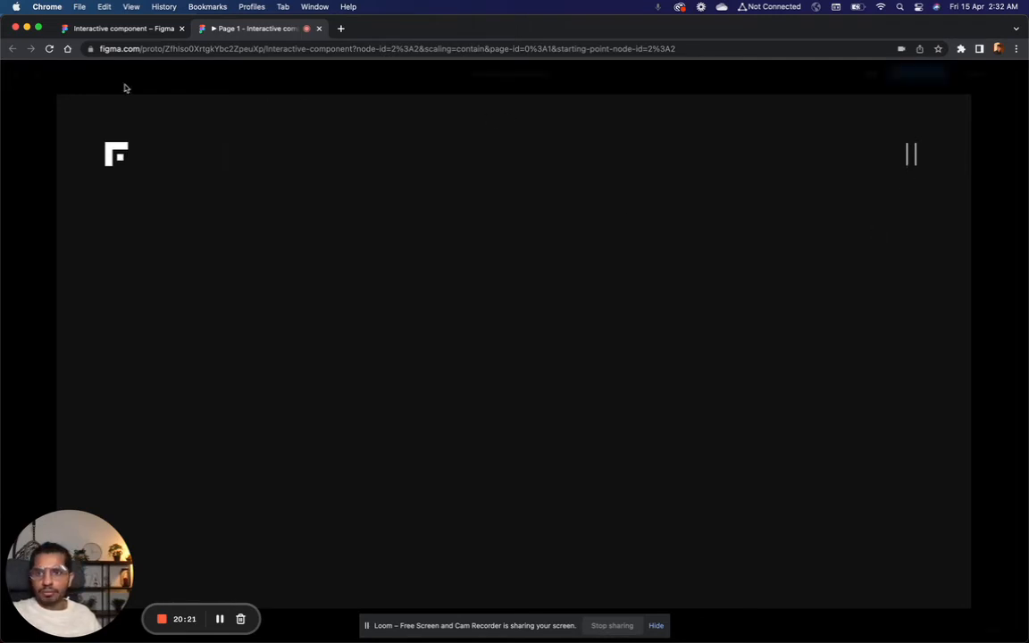
Step: Return to the design file and shorten both upright lines in the menu closed variant to a width value of 29
{"action": "left_click", "coordinate": [125, 30]}
{"action": "scroll", "coordinate": [450, 340], "scroll_direction": "up", "scroll_amount": 5}
{"action": "left_click", "coordinate": [439, 317]}
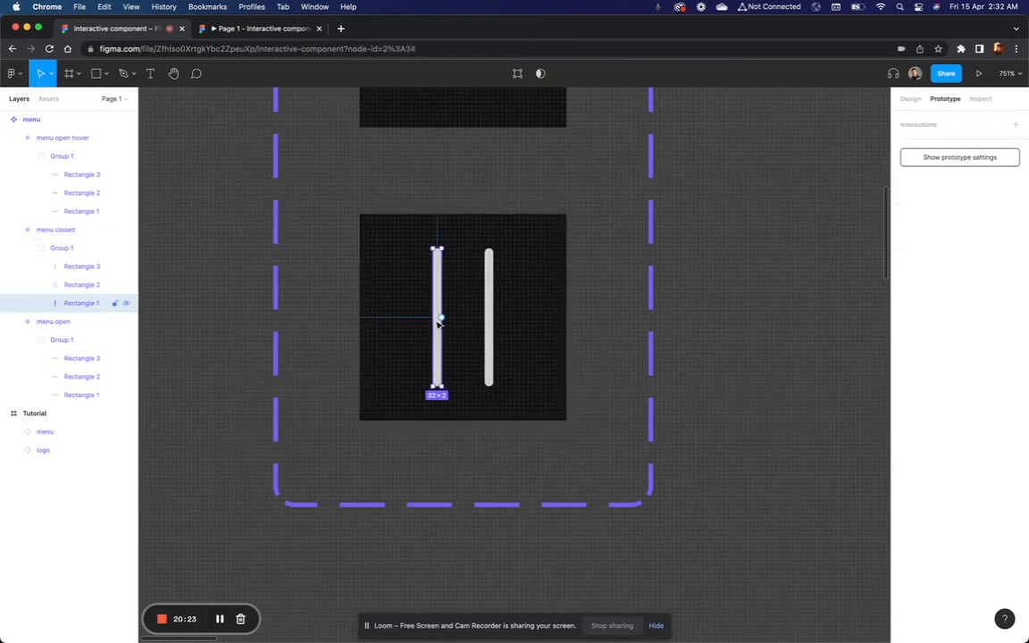
{"action": "left_click", "coordinate": [497, 328], "text": "shift"}
{"action": "left_click", "coordinate": [910, 98]}
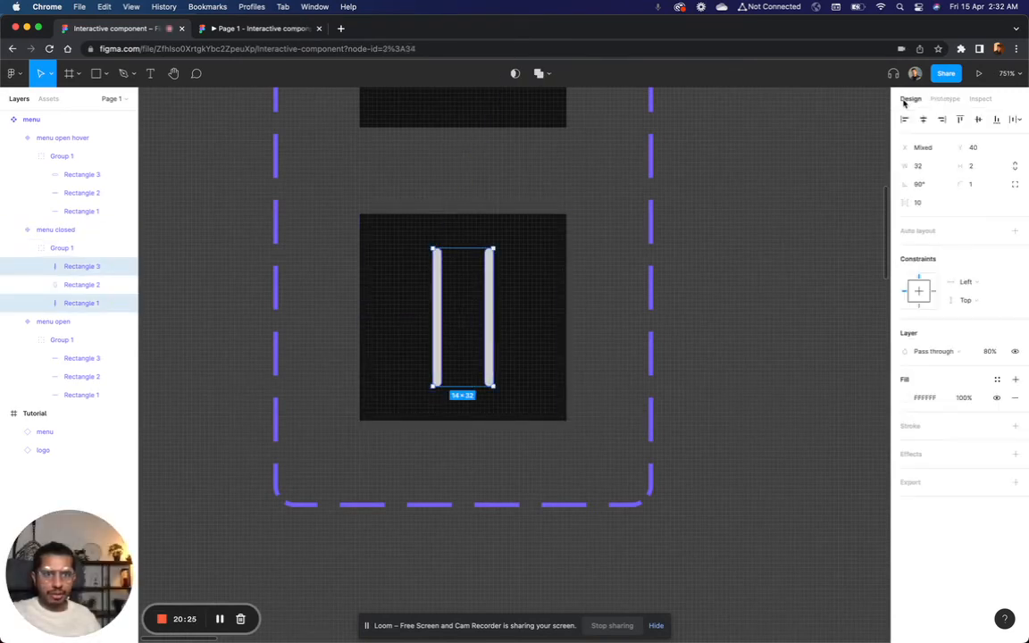
{"action": "left_click", "coordinate": [927, 171]}
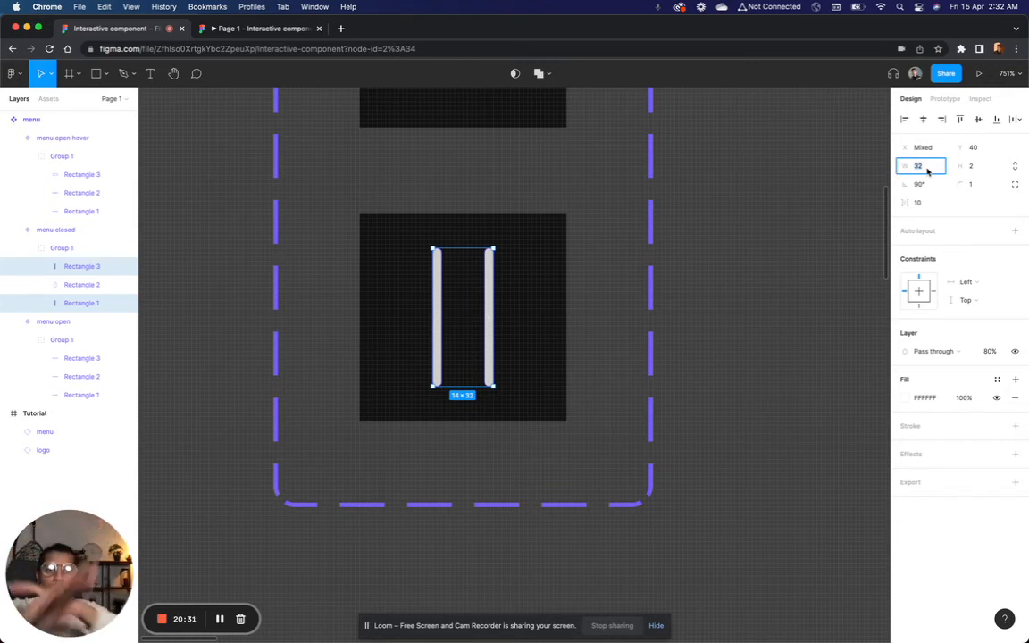
{"action": "key", "text": "Down"}
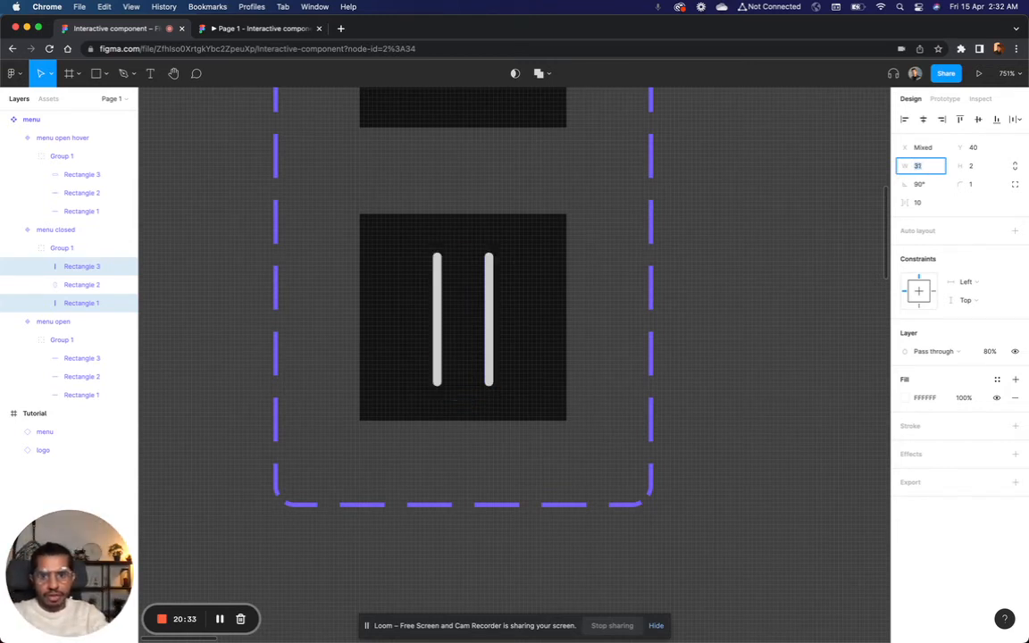
{"action": "key", "text": "Down"}
{"action": "key", "text": "Down"}
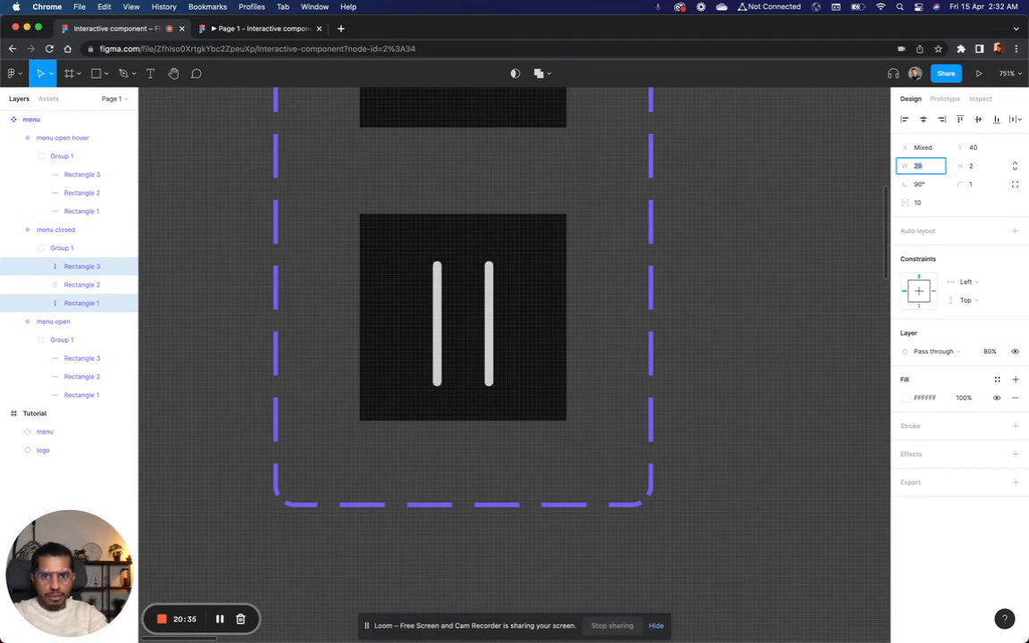
{"action": "left_click", "coordinate": [740, 306]}
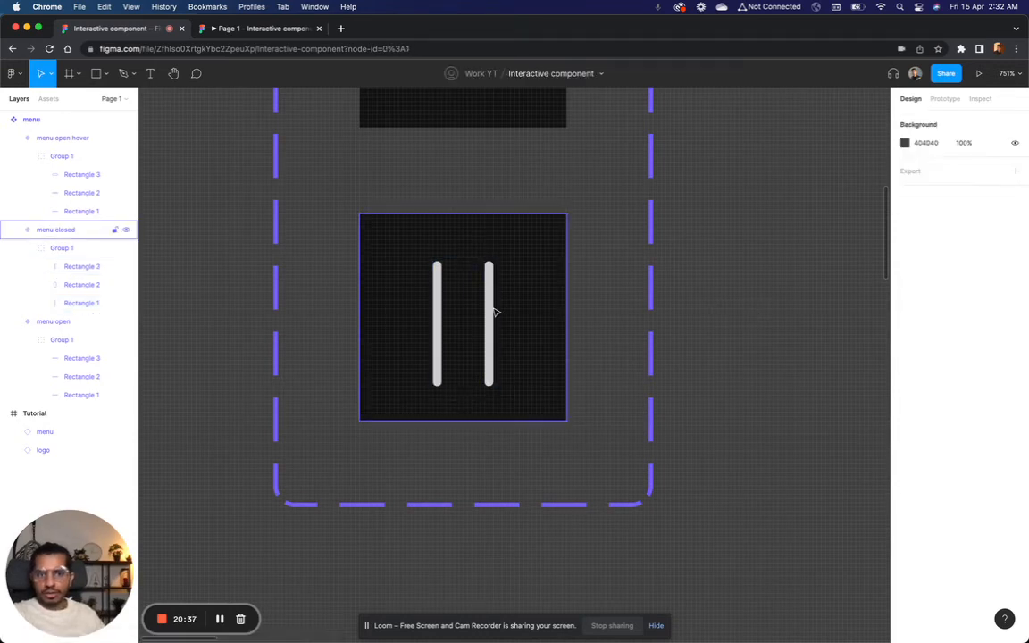
Step: Centre the group of upright lines vertically in the menu closed variant at Y 9.5 and check its distances to the frame's edges
{"action": "left_click", "coordinate": [492, 307]}
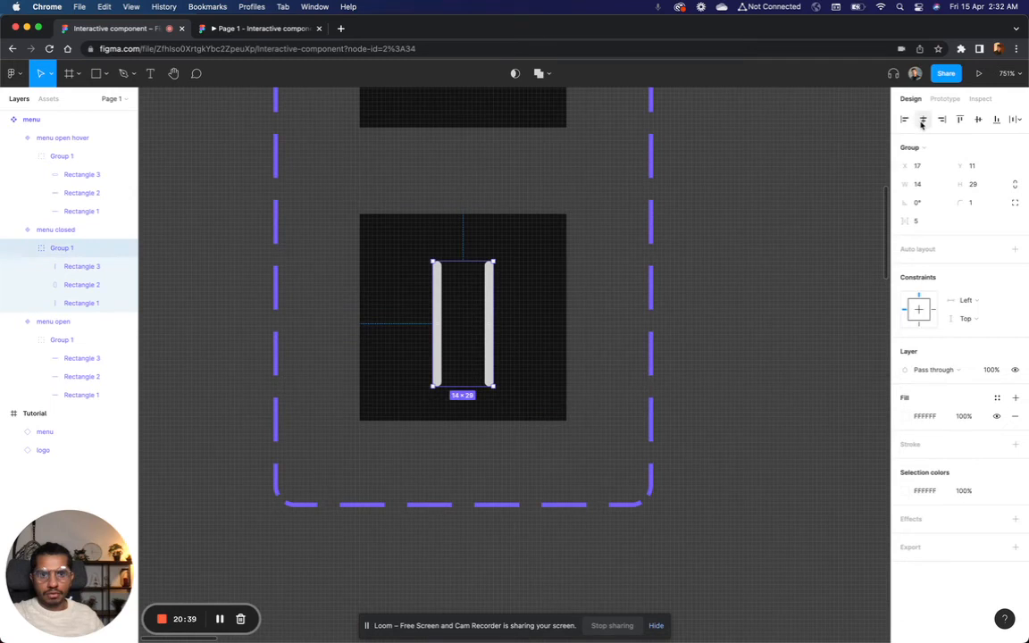
{"action": "left_click", "coordinate": [978, 119]}
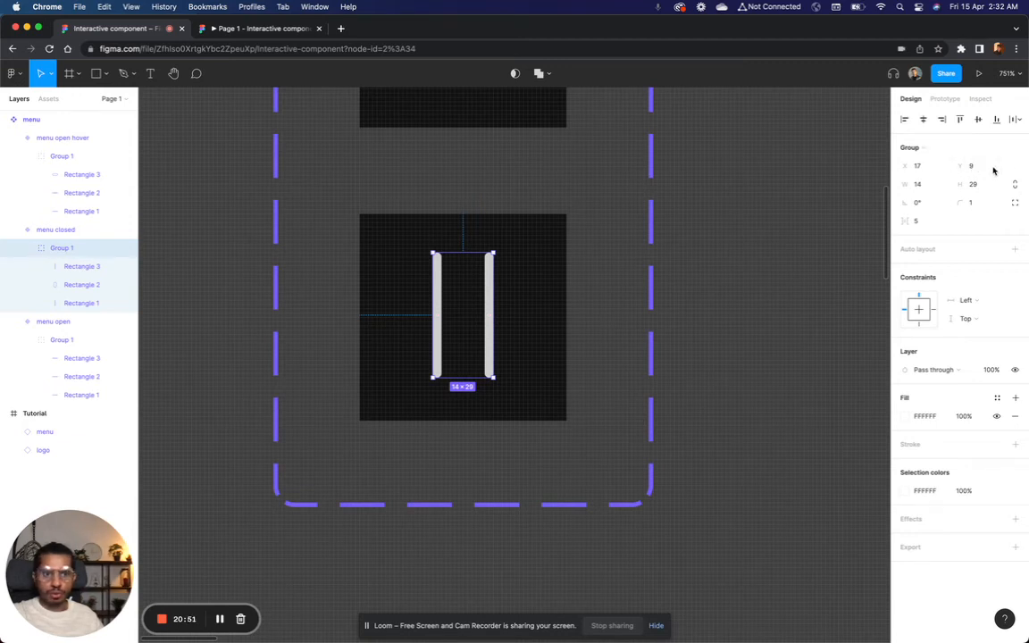
{"action": "key", "text": "alt"}
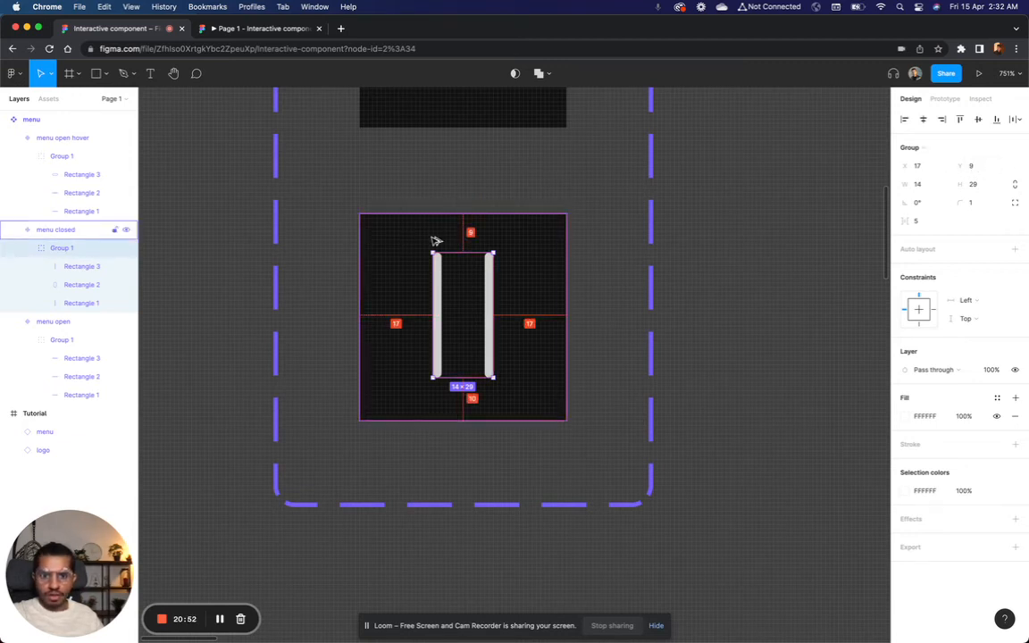
{"action": "left_click", "coordinate": [984, 169]}
{"action": "type", "text": ".5"}
{"action": "key", "text": "Return"}
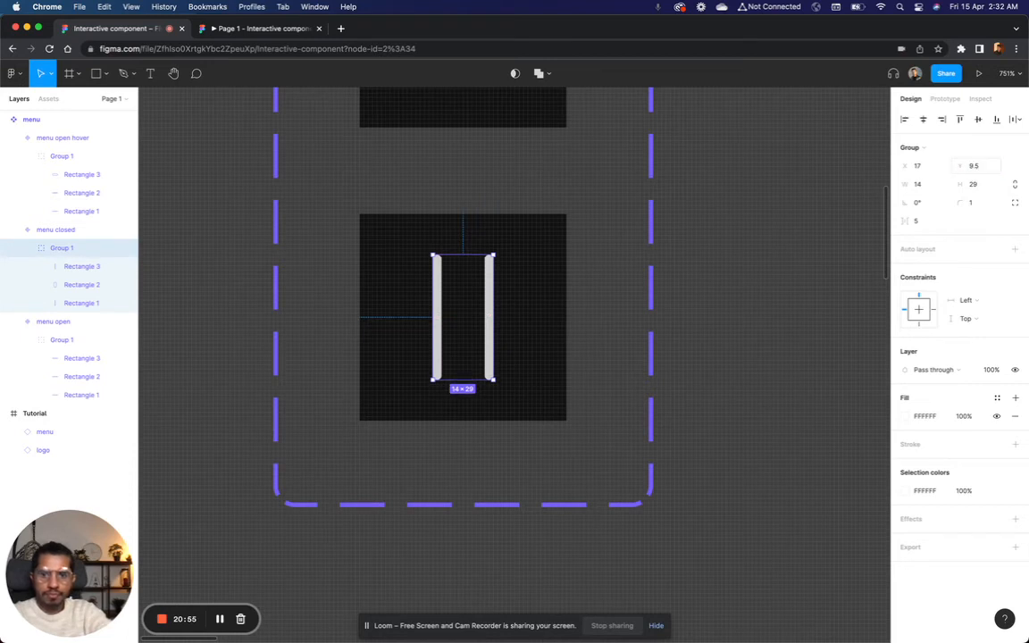
{"action": "key", "text": "alt"}
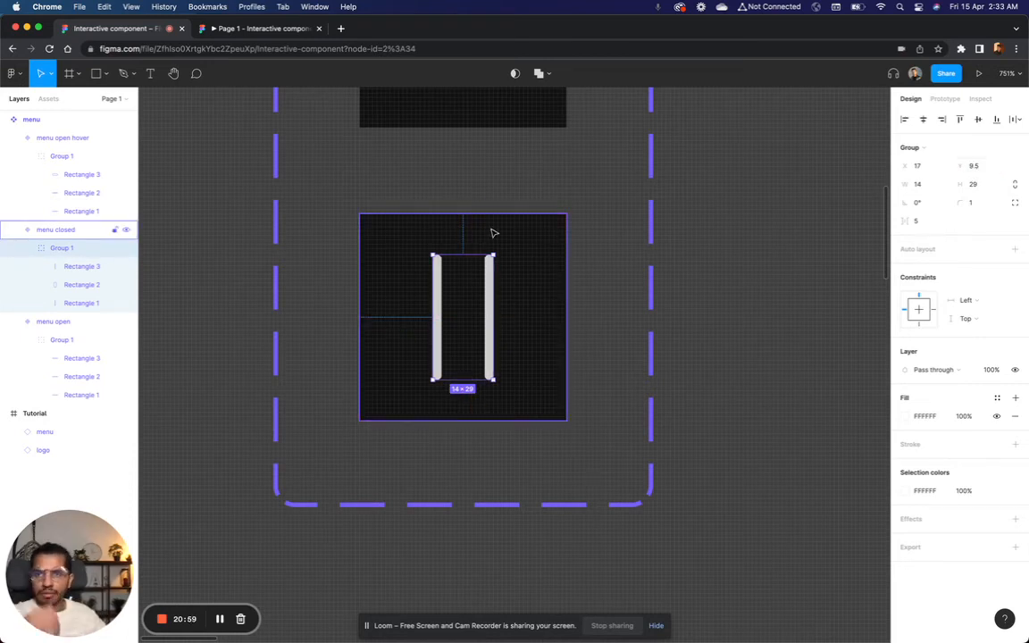
Step: Test the menu icon's change to the shortened upright lines in the prototype preview, and return to the design file
{"action": "left_click", "coordinate": [274, 31]}
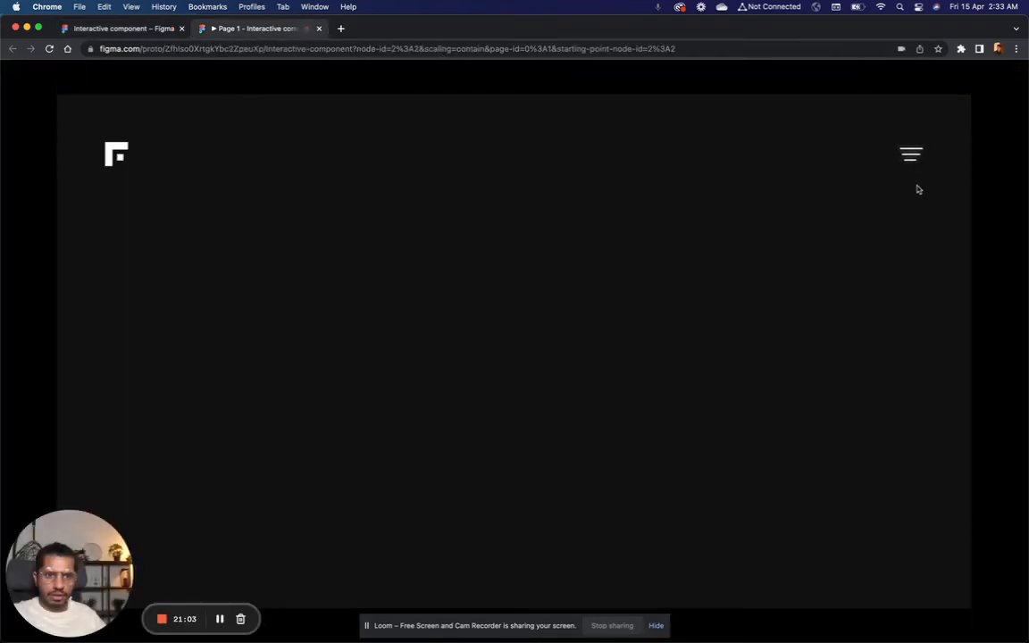
{"action": "left_click", "coordinate": [911, 156]}
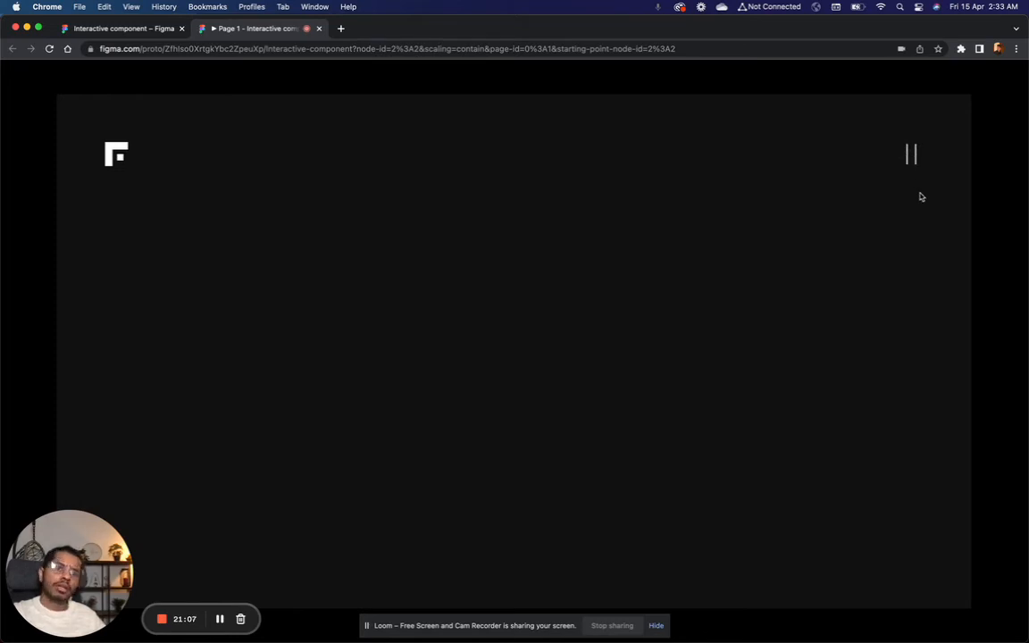
{"action": "left_click", "coordinate": [125, 28]}
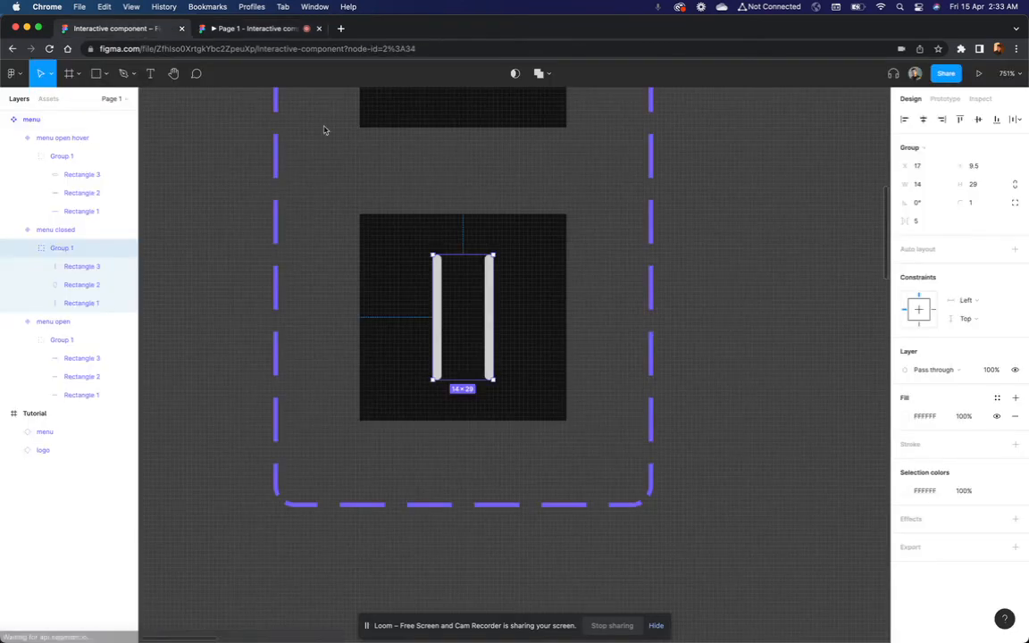
Step: Add a new variant below menu closed in the menu component and set its State to "menu closed hover"
{"action": "left_click", "coordinate": [663, 314]}
{"action": "scroll", "coordinate": [664, 314], "scroll_direction": "down", "scroll_amount": 5}
{"action": "left_click", "coordinate": [502, 368]}
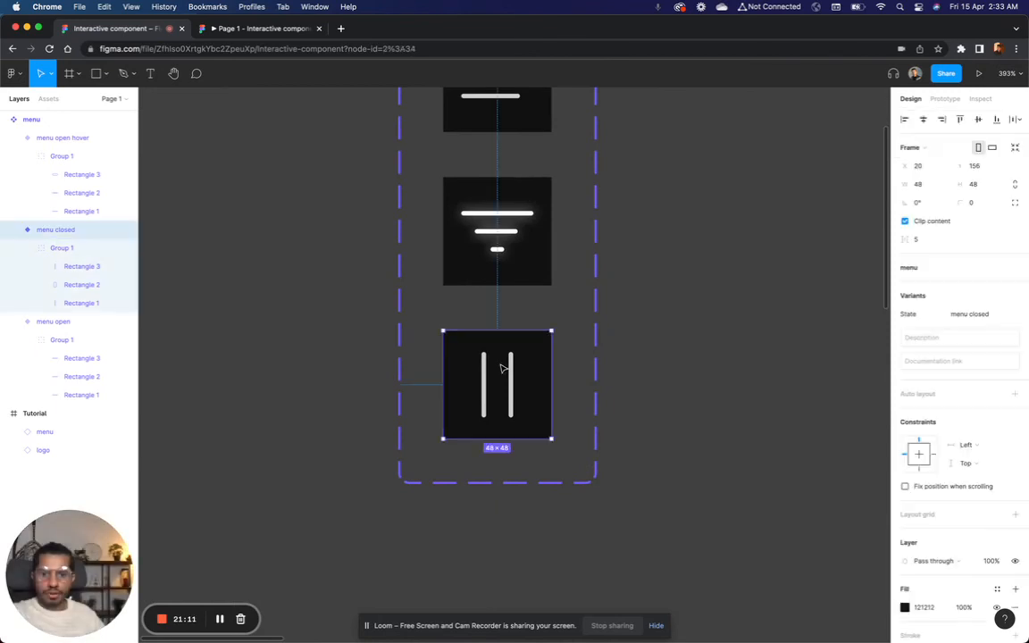
{"action": "left_click", "coordinate": [586, 475]}
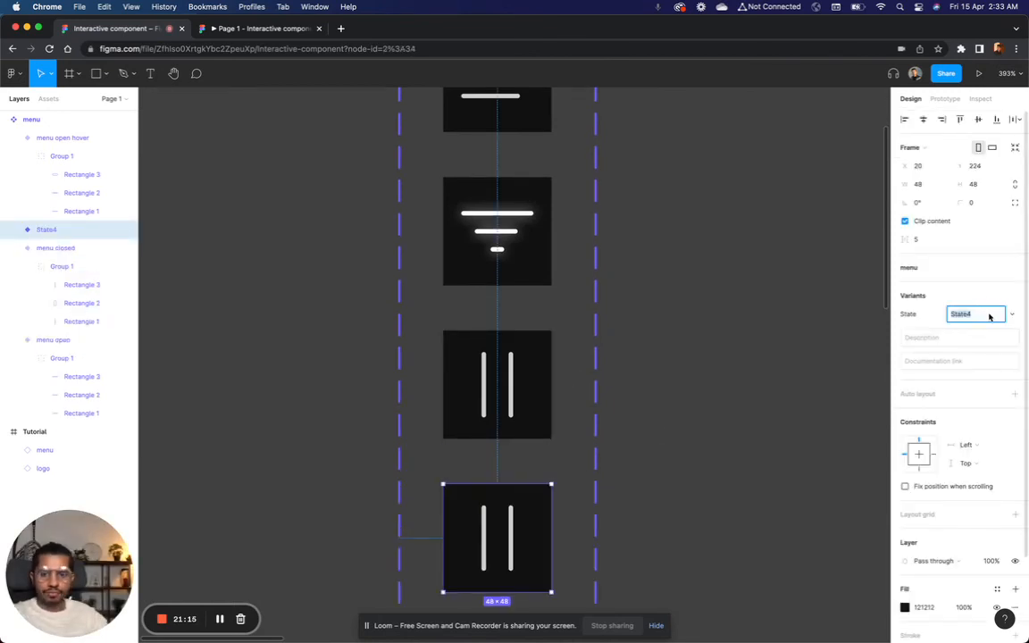
{"action": "type", "text": "menu"}
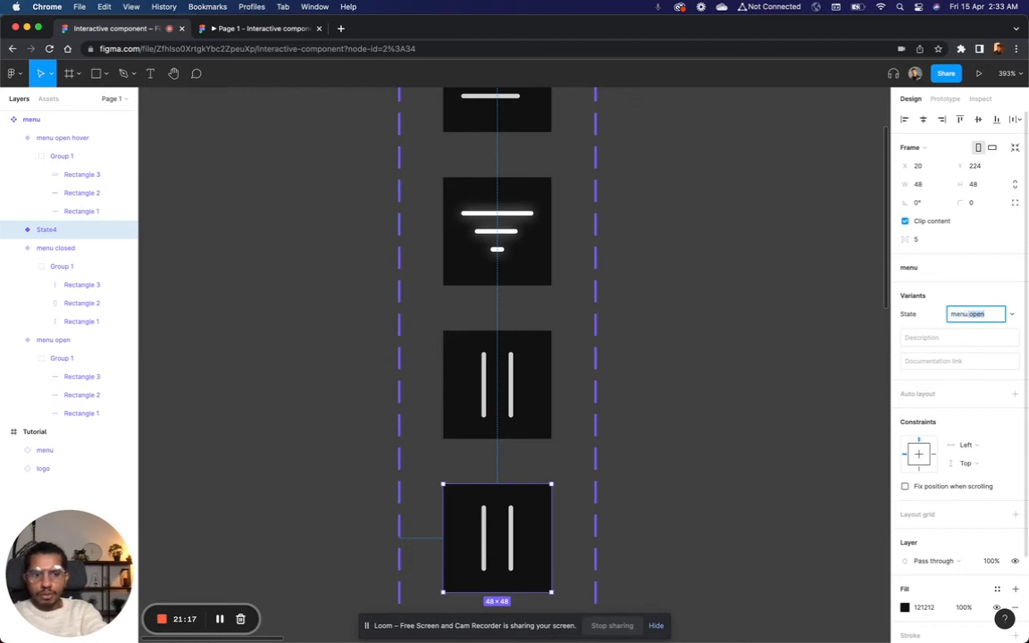
{"action": "type", "text": " closed"}
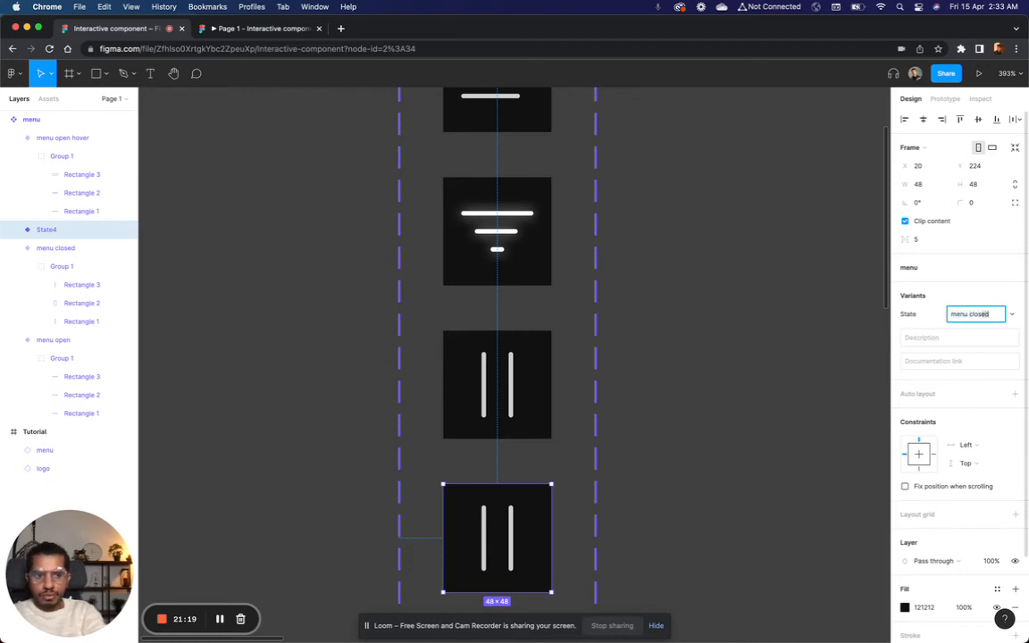
{"action": "type", "text": " hover"}
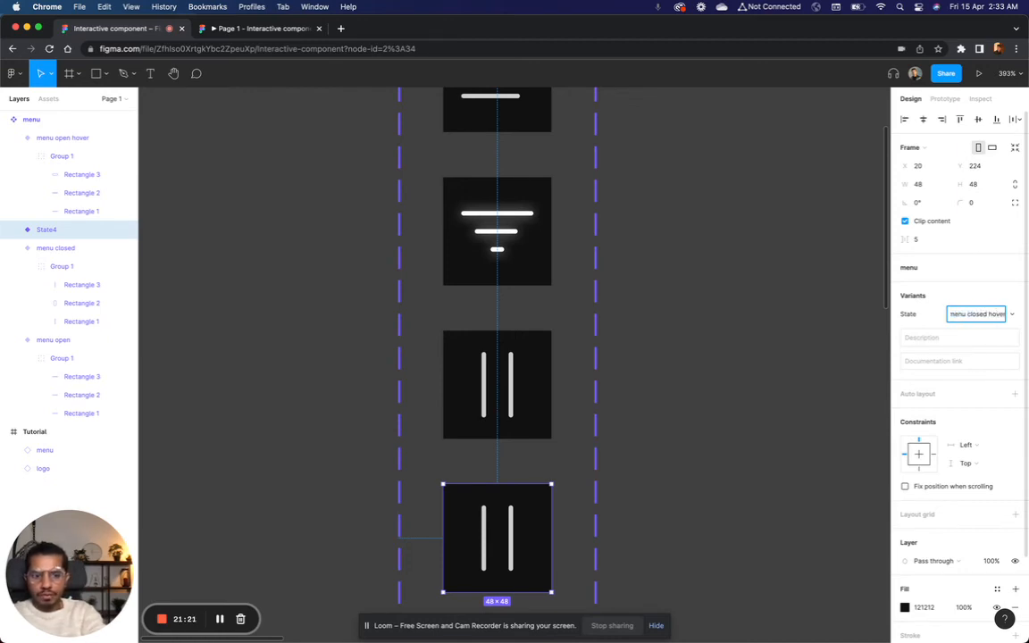
{"action": "key", "text": "Return"}
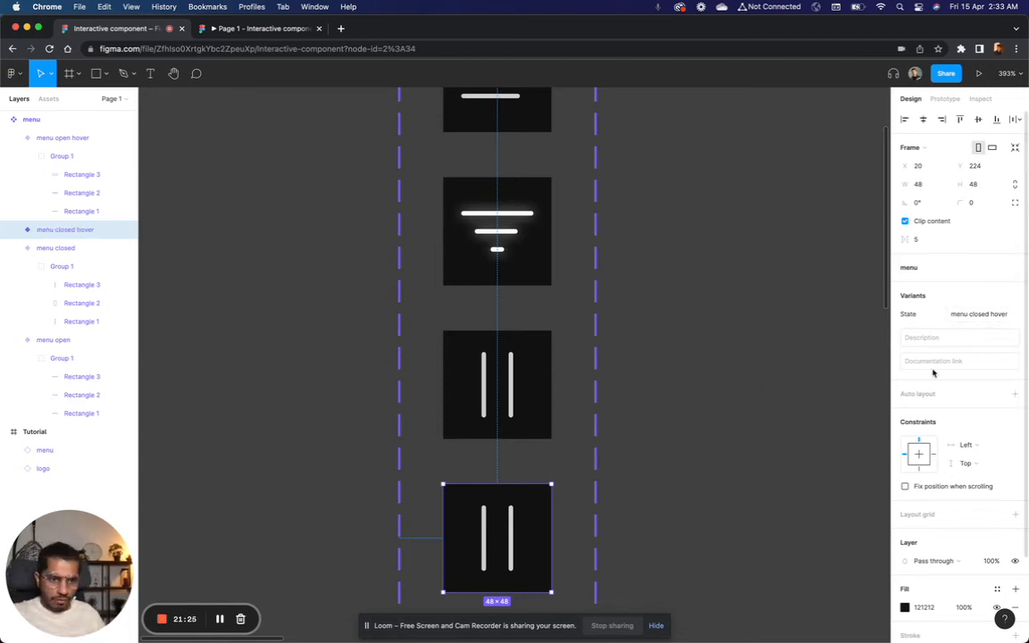
Step: In the menu closed hover variant, rotate upright line Rectangle 1 to 45° and upright line Rectangle 3 to 135°
{"action": "scroll", "coordinate": [535, 342], "scroll_direction": "up", "scroll_amount": 5}
{"action": "scroll", "coordinate": [534, 342], "scroll_direction": "right", "scroll_amount": 3}
{"action": "scroll", "coordinate": [534, 342], "scroll_direction": "down", "scroll_amount": 8}
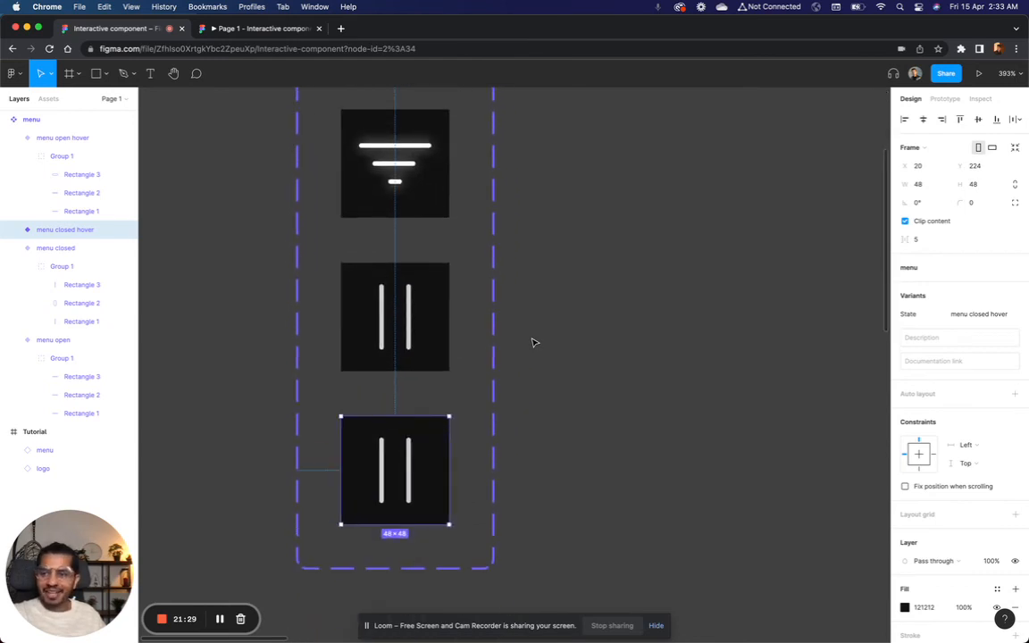
{"action": "scroll", "coordinate": [423, 507], "scroll_direction": "up", "scroll_amount": 5}
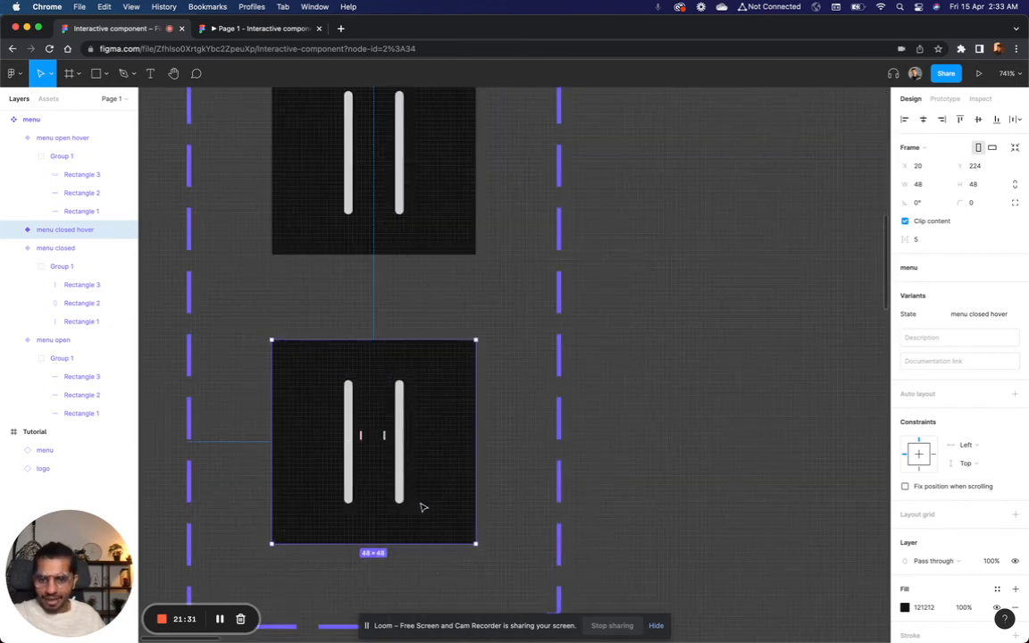
{"action": "scroll", "coordinate": [424, 507], "scroll_direction": "up", "scroll_amount": 5}
{"action": "left_click", "coordinate": [383, 448]}
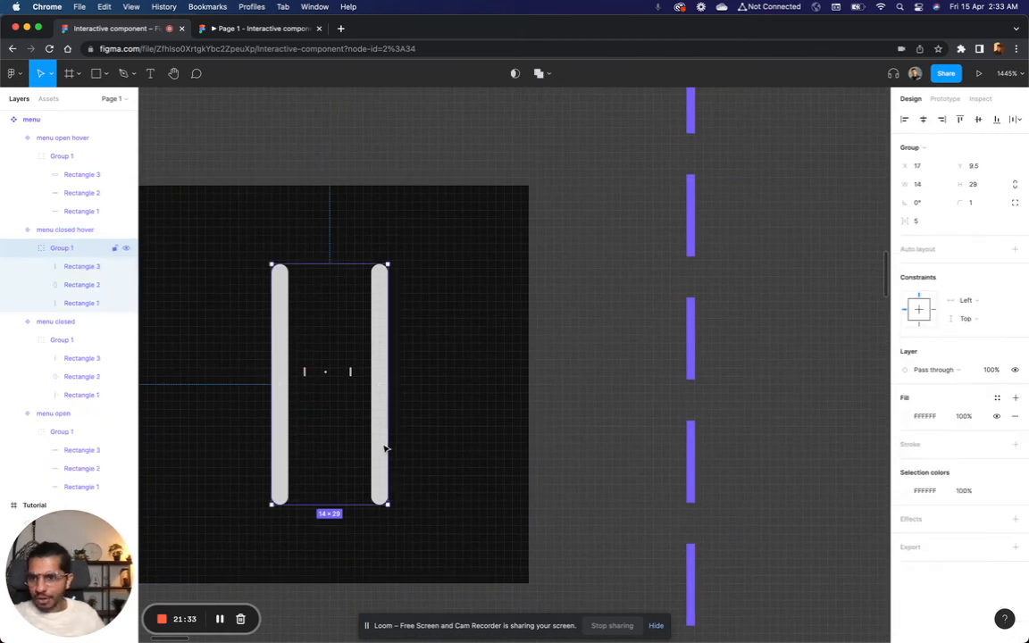
{"action": "left_click", "coordinate": [105, 303]}
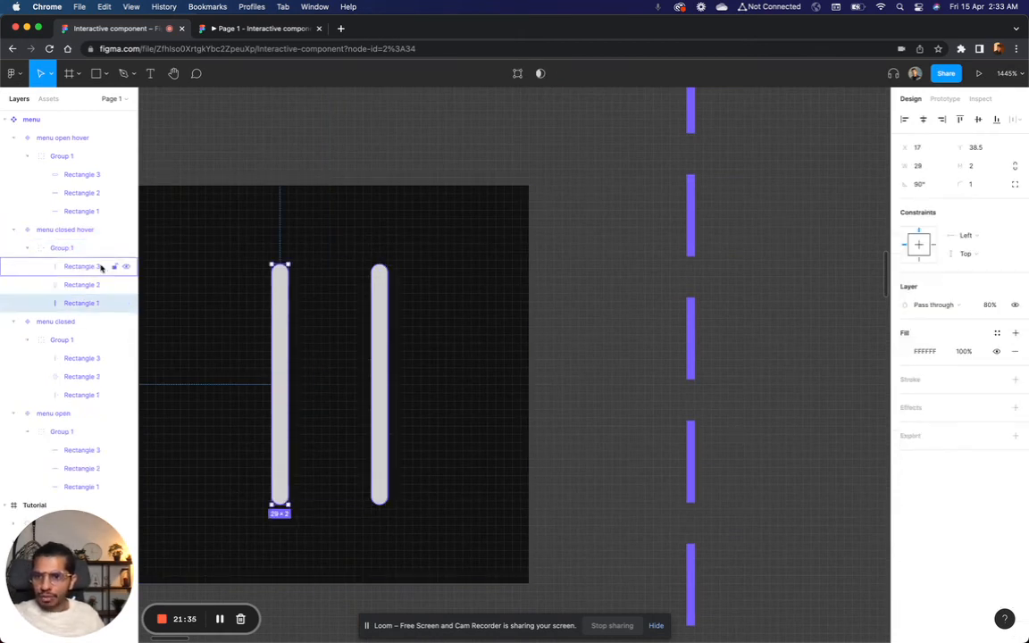
{"action": "scroll", "coordinate": [379, 363], "scroll_direction": "down", "scroll_amount": 6}
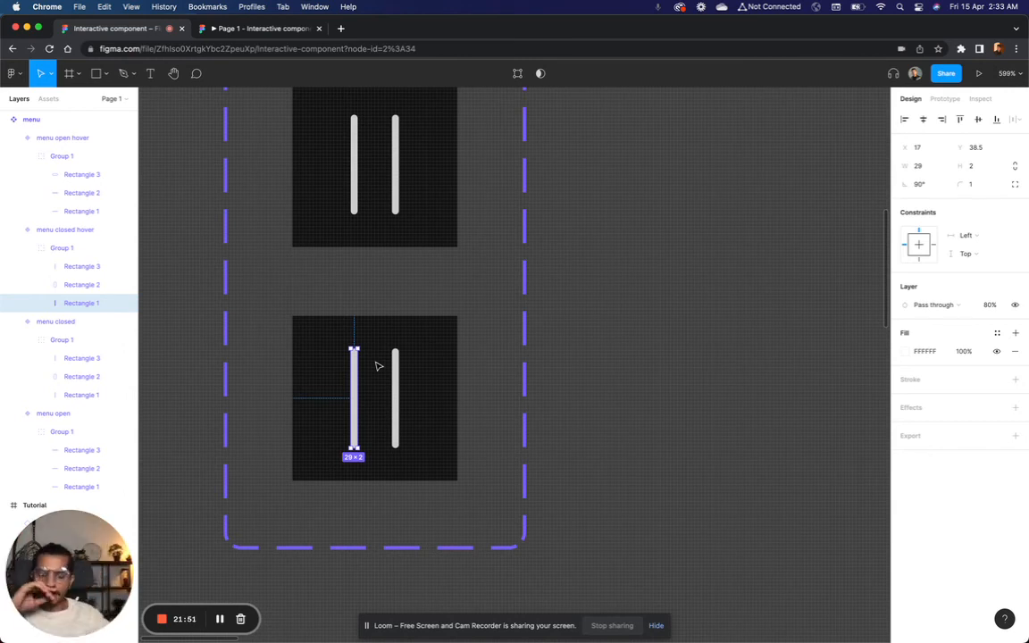
{"action": "scroll", "coordinate": [380, 375], "scroll_direction": "up", "scroll_amount": 5}
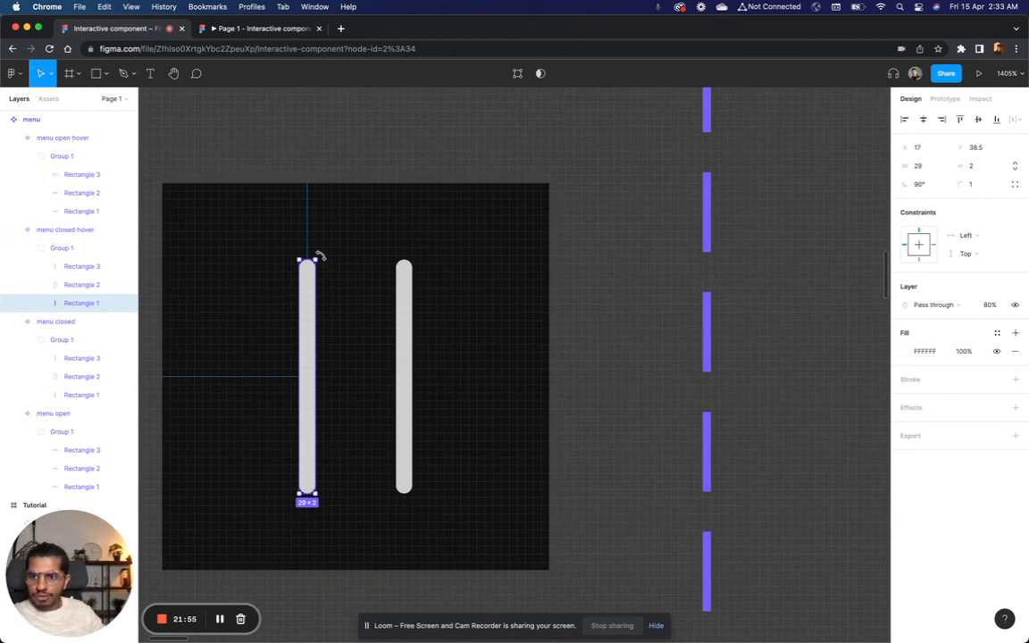
{"action": "mouse_move", "coordinate": [327, 256]}
{"action": "left_mouse_down"}
{"action": "mouse_move", "coordinate": [369, 280]}
{"action": "mouse_move", "coordinate": [338, 253]}
{"action": "left_mouse_up"}
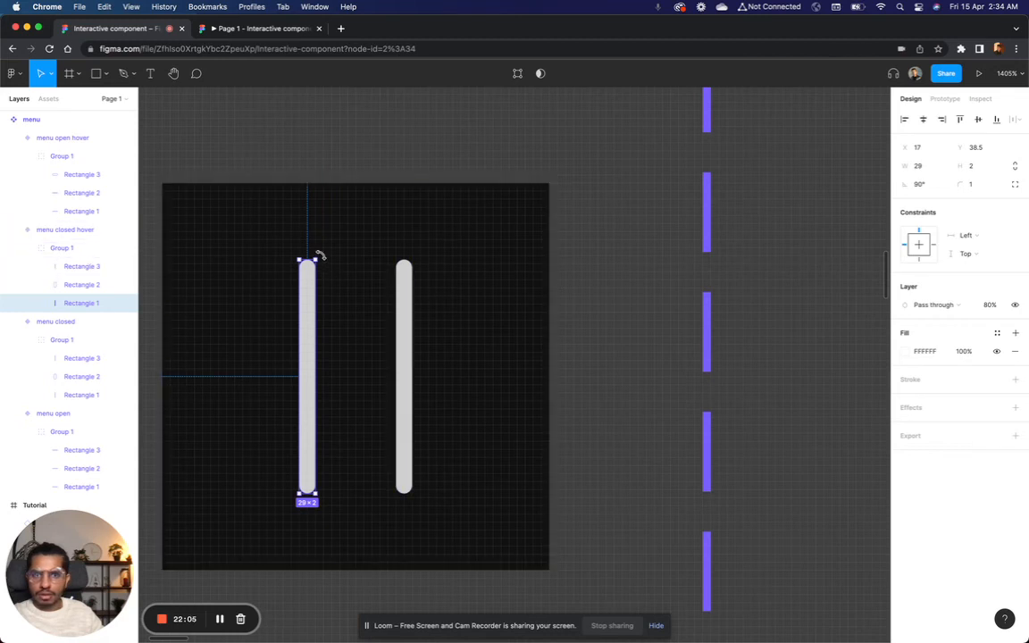
{"action": "left_click_drag", "start_coordinate": [318, 257], "coordinate": [389, 321]}
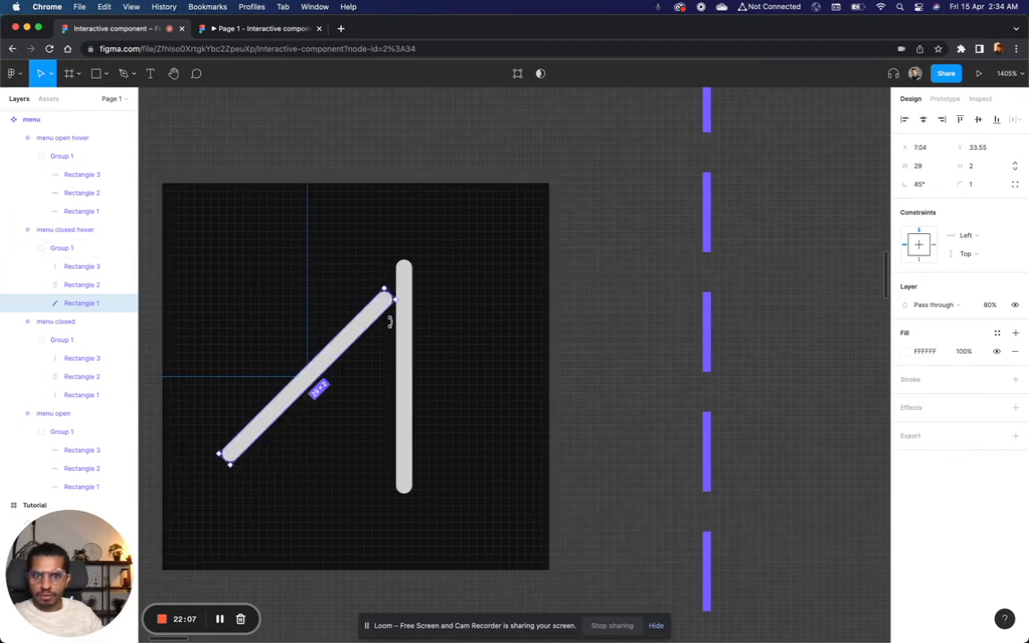
{"action": "left_click", "coordinate": [403, 326]}
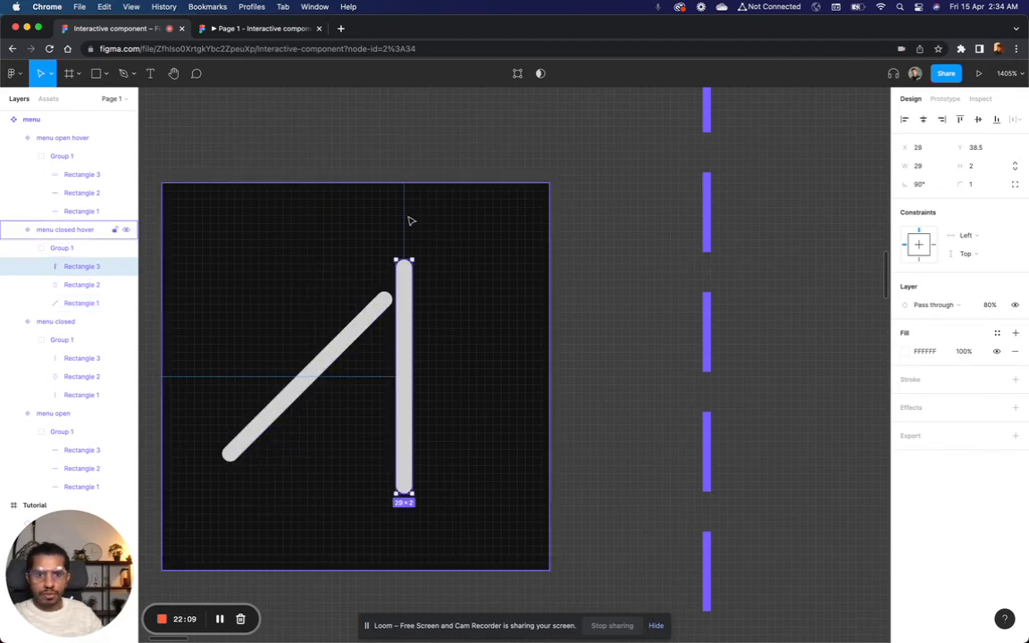
{"action": "left_click_drag", "start_coordinate": [390, 256], "coordinate": [317, 310]}
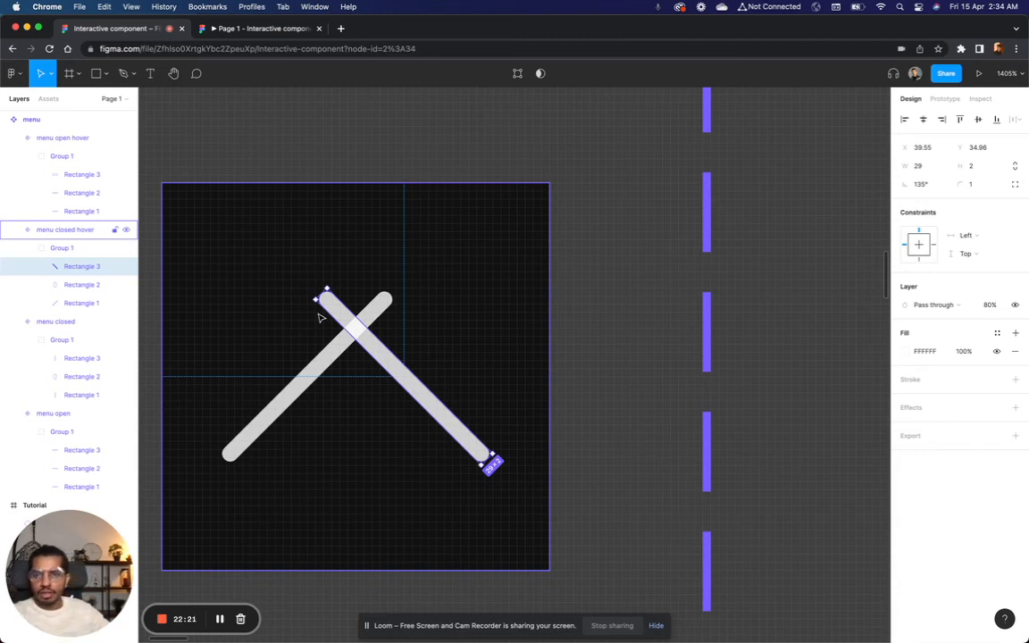
Step: Move the 45° line across the 135° line to form an X, and centre both lines horizontally in the menu closed hover frame
{"action": "left_click", "coordinate": [324, 372]}
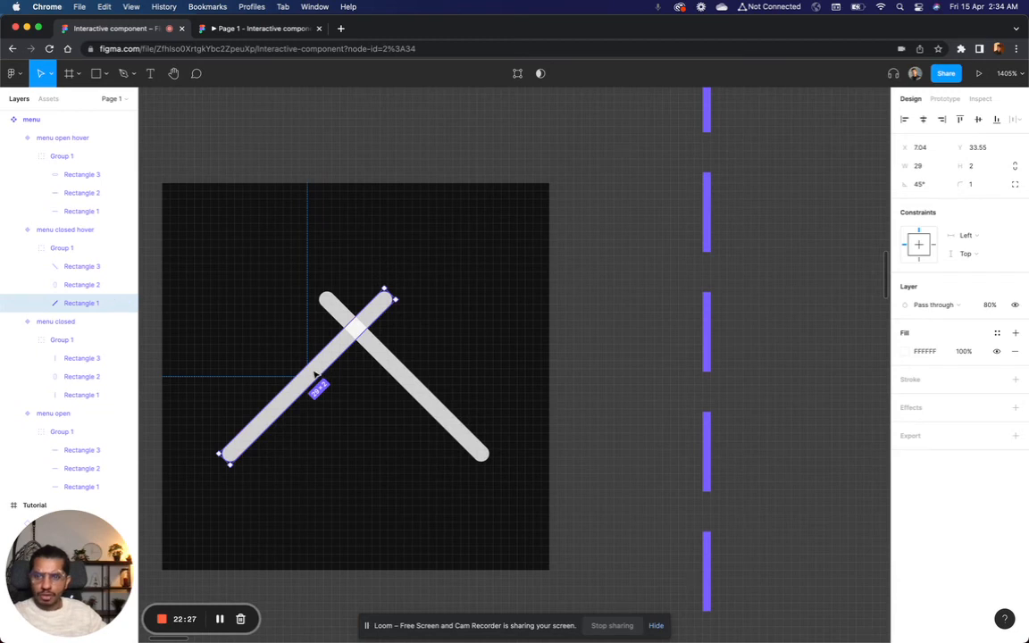
{"action": "left_click_drag", "start_coordinate": [316, 374], "coordinate": [409, 375]}
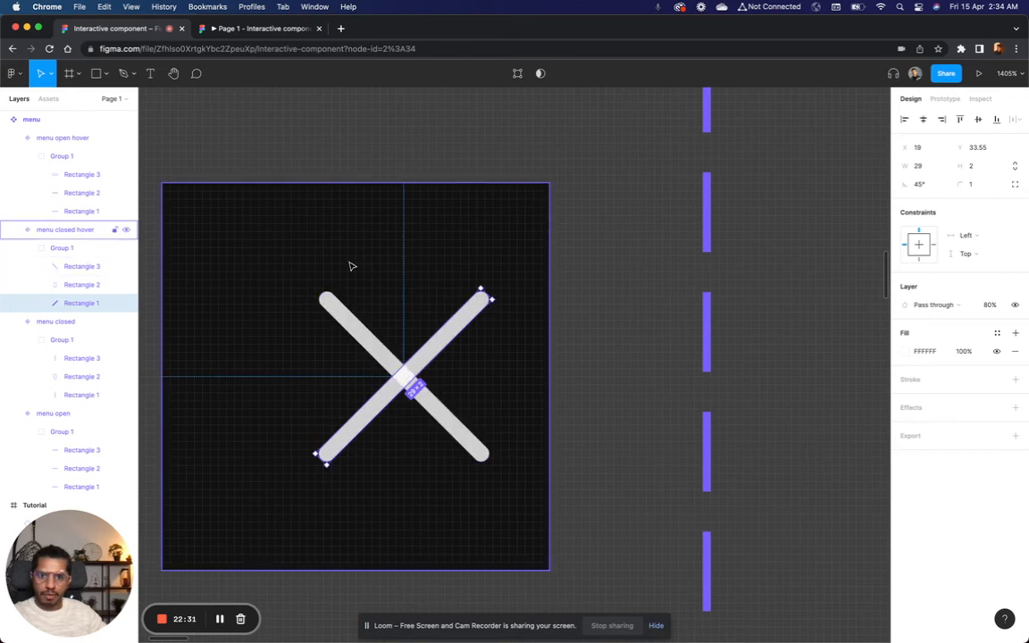
{"action": "left_click", "coordinate": [76, 266], "text": "shift"}
{"action": "left_click_drag", "start_coordinate": [442, 347], "coordinate": [394, 346]}
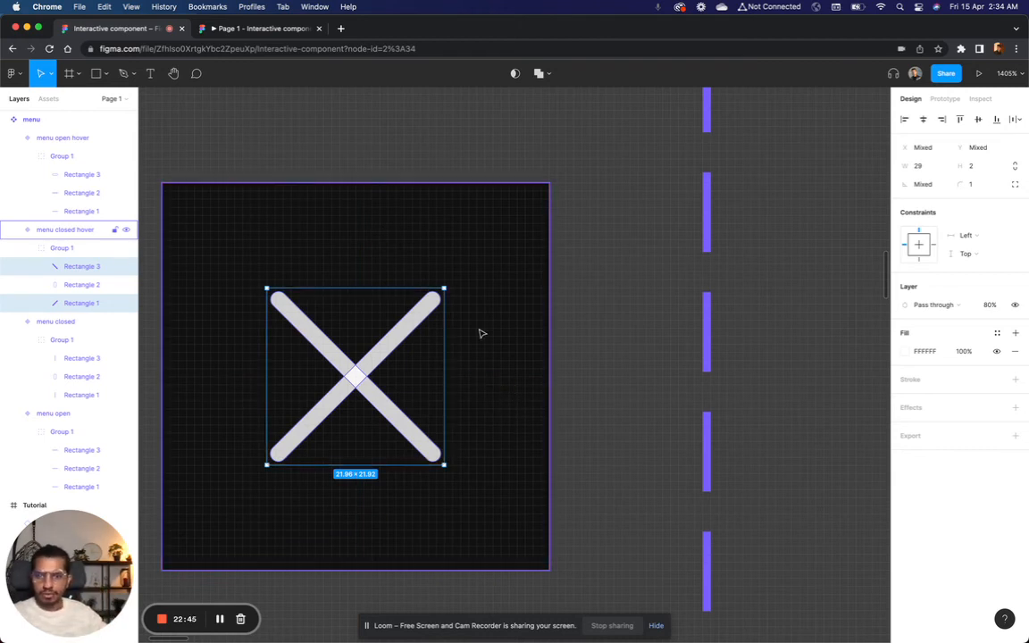
{"action": "left_click", "coordinate": [53, 248]}
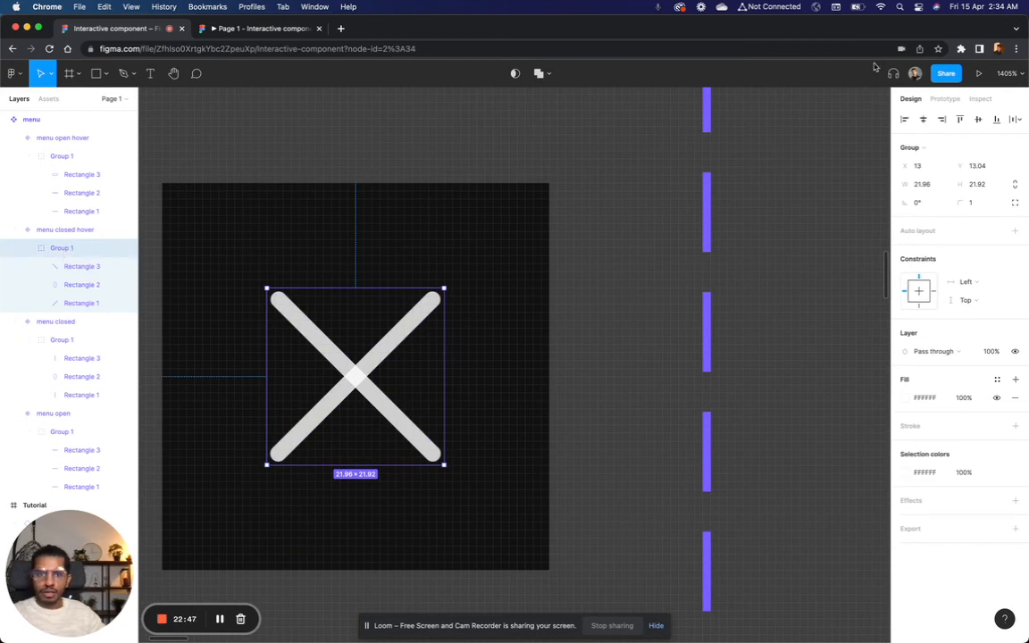
{"action": "left_click", "coordinate": [731, 202]}
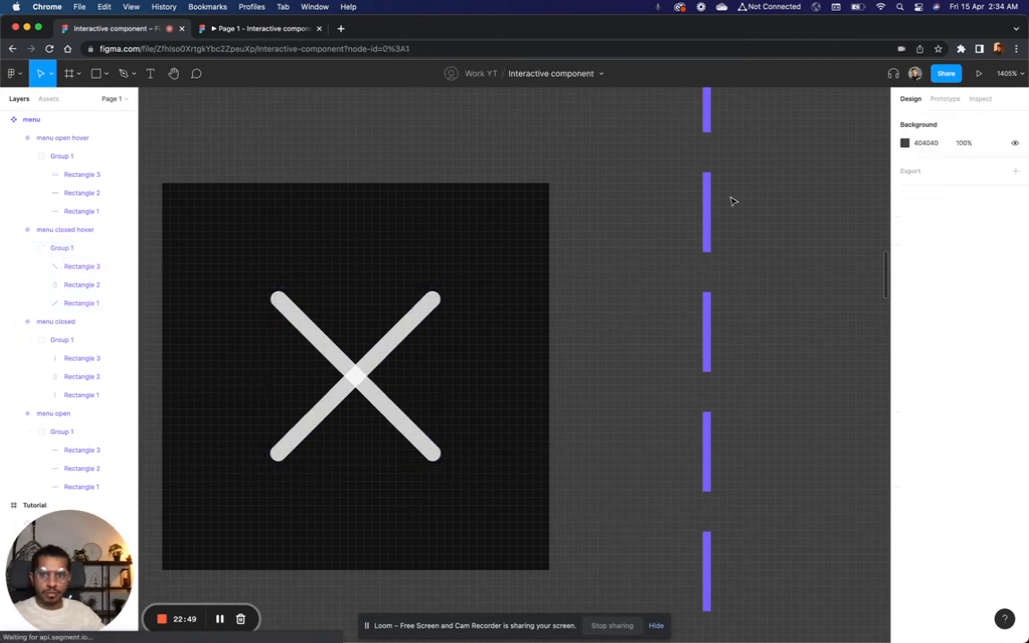
Step: Copy the drop shadow effect from the longest line in the menu open hover variant
{"action": "scroll", "coordinate": [731, 200], "scroll_direction": "down", "scroll_amount": 5}
{"action": "scroll", "coordinate": [731, 201], "scroll_direction": "up", "scroll_amount": 10}
{"action": "scroll", "coordinate": [731, 201], "scroll_direction": "right", "scroll_amount": 2}
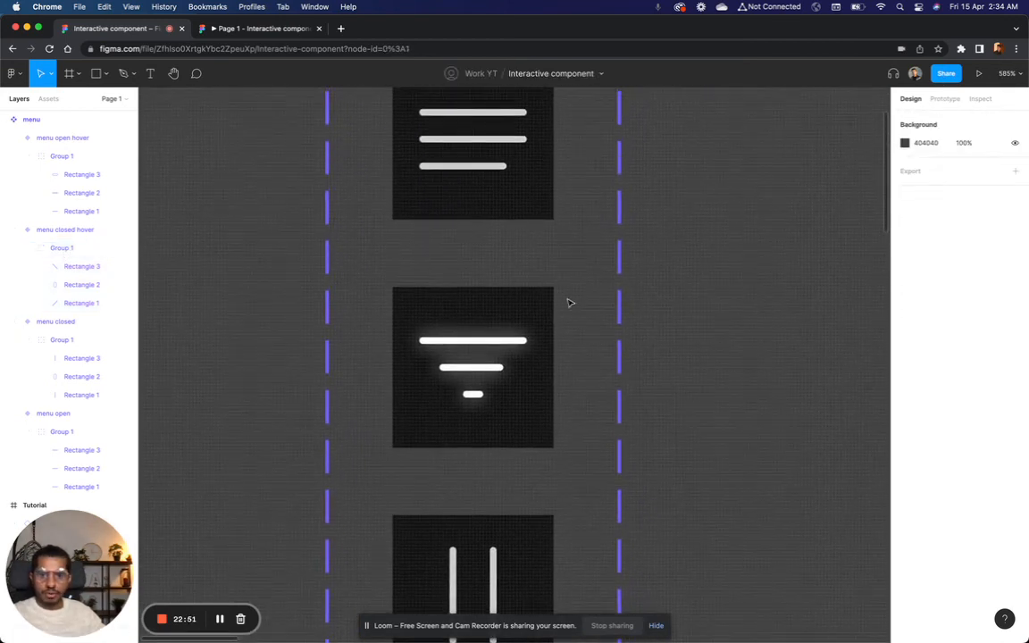
{"action": "left_click", "coordinate": [522, 346]}
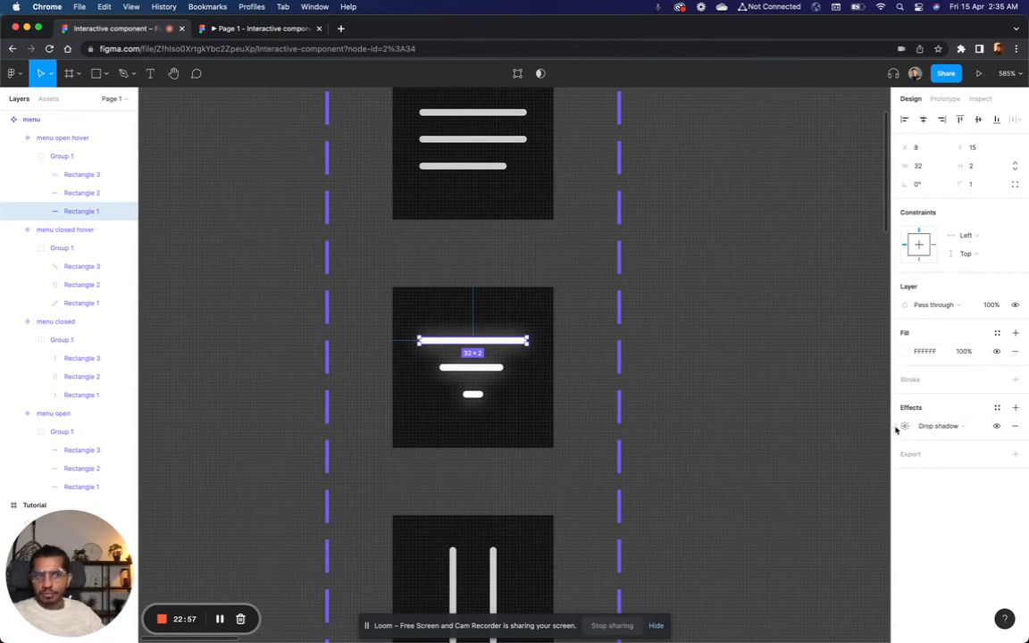
{"action": "left_click", "coordinate": [997, 407]}
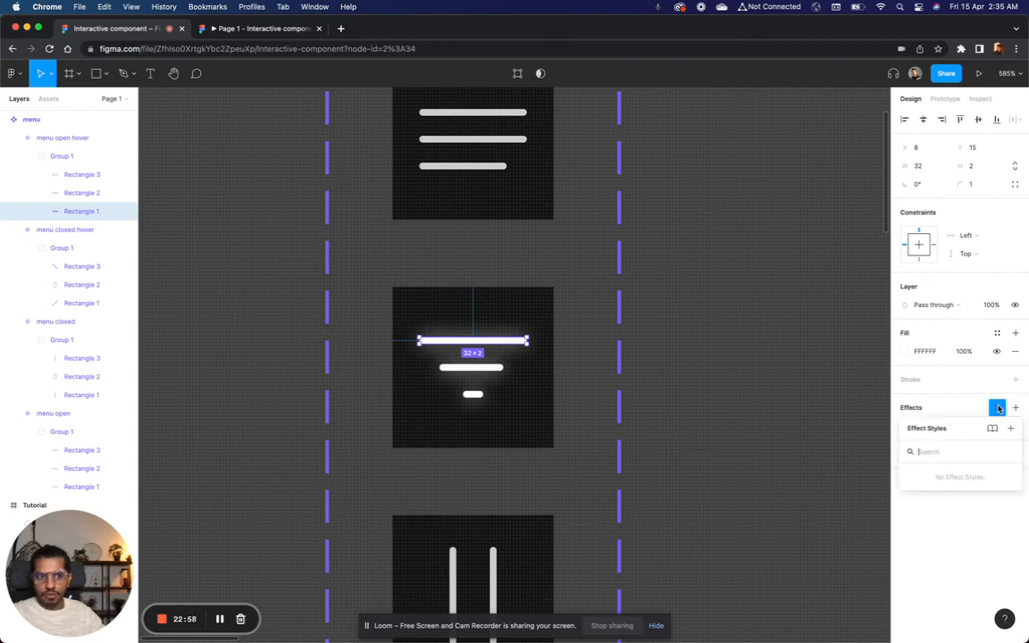
{"action": "left_click", "coordinate": [924, 414]}
{"action": "left_click", "coordinate": [895, 426]}
{"action": "key", "text": "super+c"}
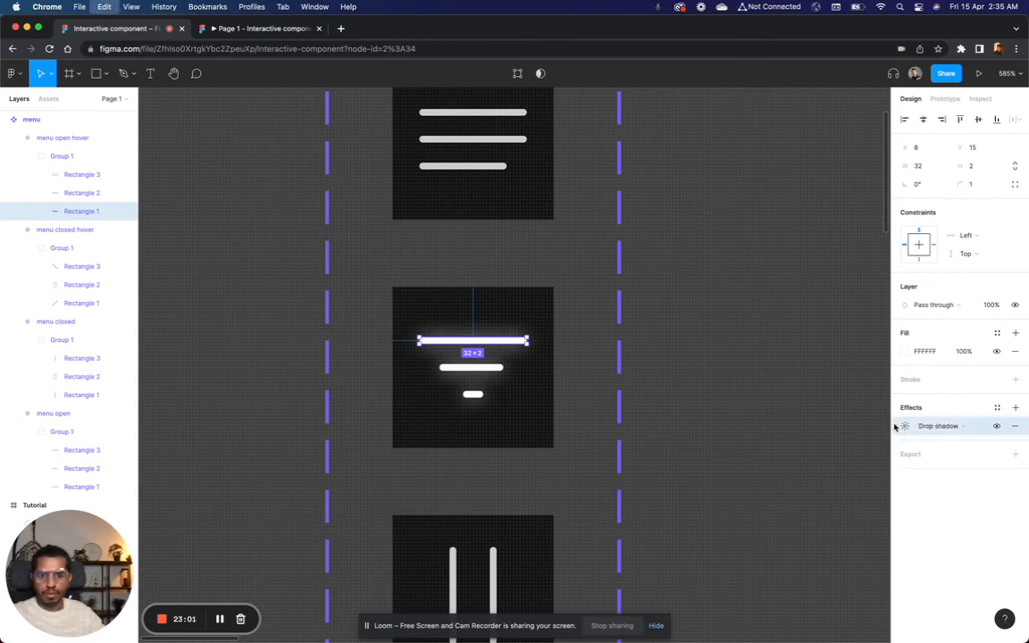
Step: Paste the drop shadow onto both crossed lines in menu closed hover and set their layer opacity to 100%
{"action": "scroll", "coordinate": [562, 436], "scroll_direction": "down", "scroll_amount": 4}
{"action": "left_click", "coordinate": [482, 464], "text": "super"}
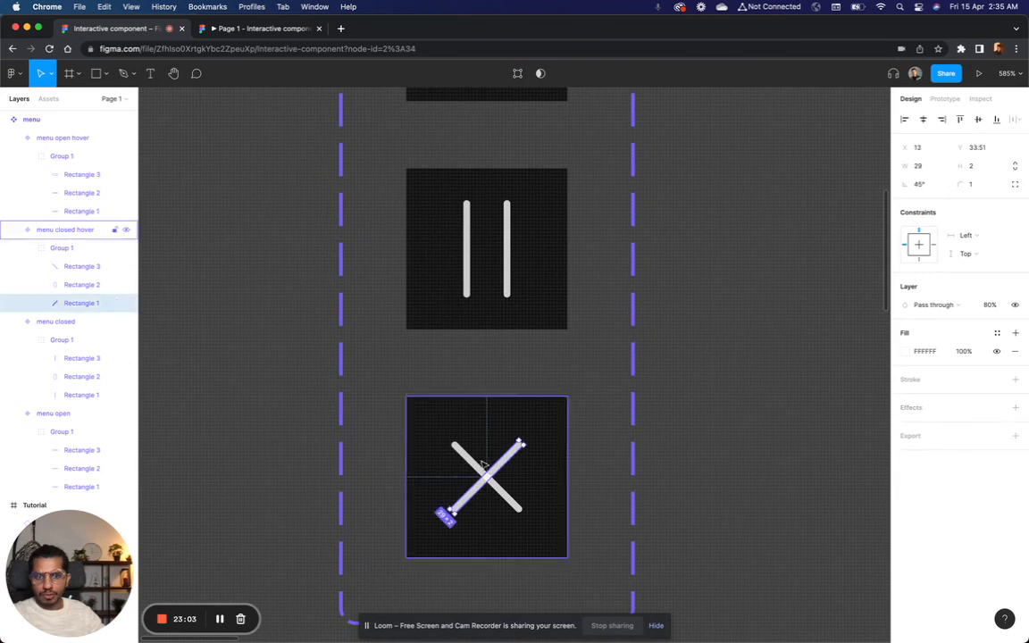
{"action": "left_click", "coordinate": [473, 466], "text": "shift"}
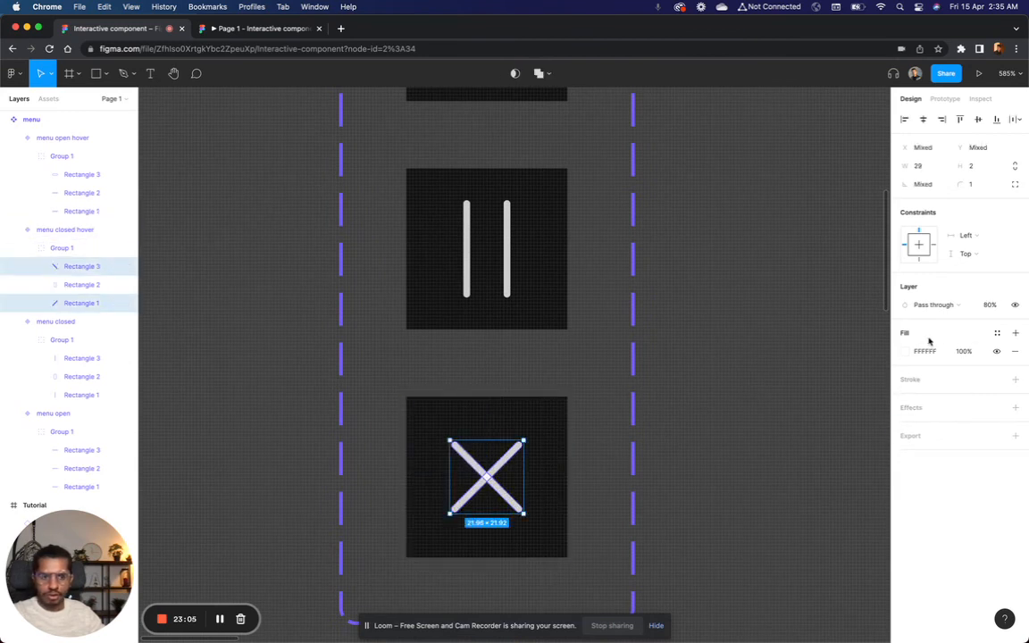
{"action": "key", "text": "super+v"}
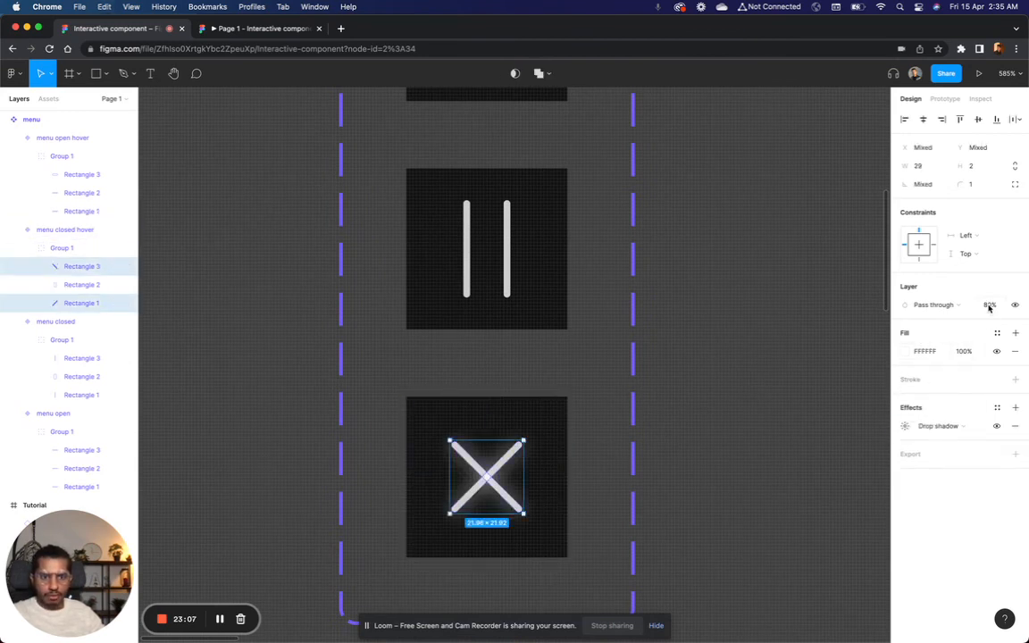
{"action": "left_click", "coordinate": [989, 305]}
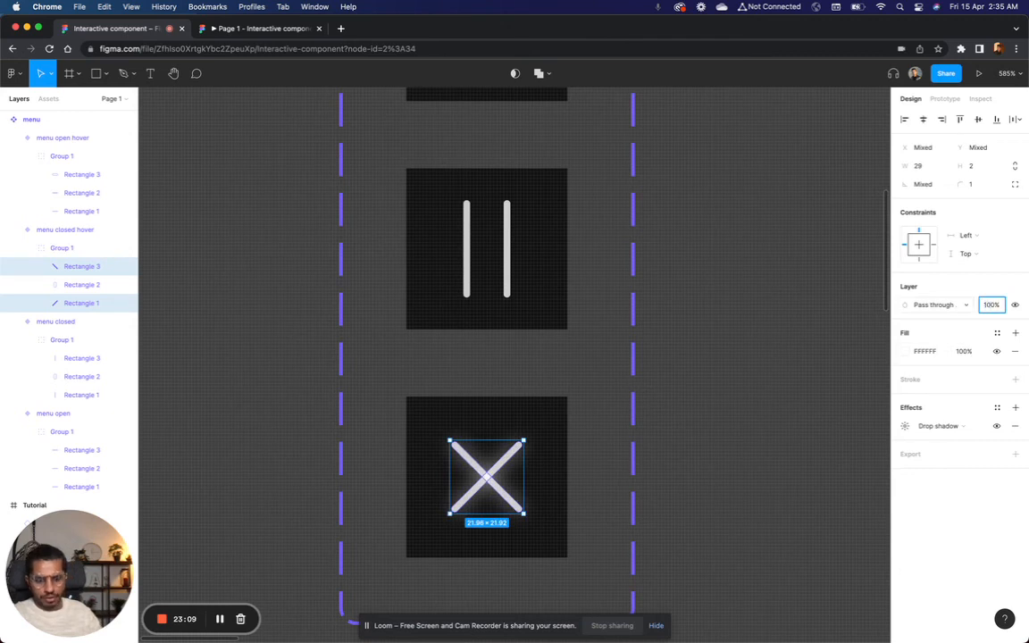
{"action": "left_click", "coordinate": [731, 330]}
Step: Link the menu closed variant to menu closed hover with a While hovering interaction
{"action": "scroll", "coordinate": [728, 335], "scroll_direction": "down", "scroll_amount": 3}
{"action": "scroll", "coordinate": [726, 337], "scroll_direction": "up", "scroll_amount": 5}
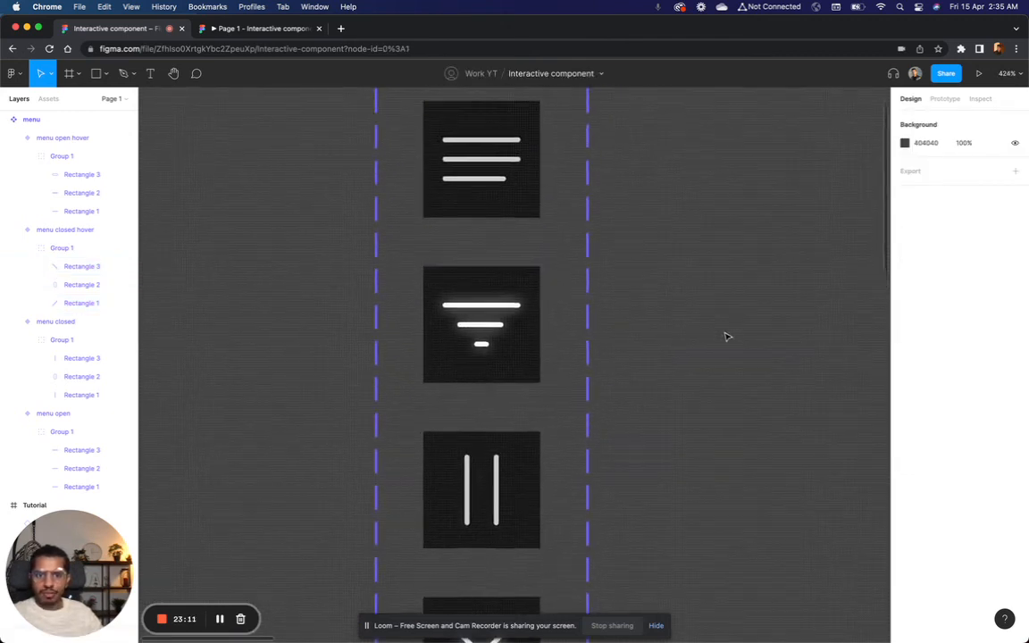
{"action": "scroll", "coordinate": [505, 314], "scroll_direction": "down", "scroll_amount": 5}
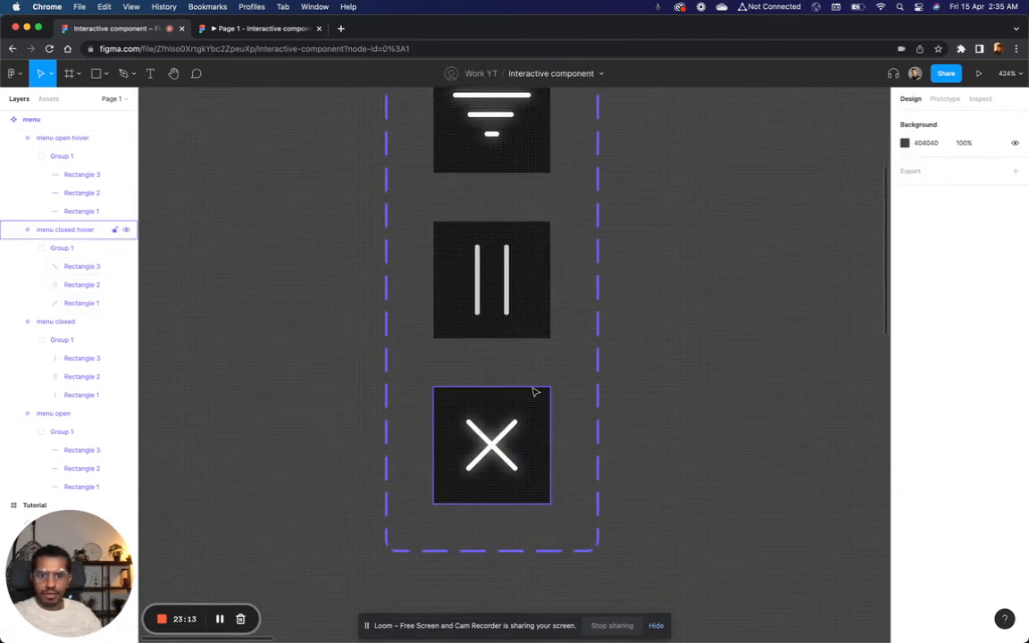
{"action": "scroll", "coordinate": [536, 388], "scroll_direction": "up", "scroll_amount": 1}
{"action": "left_click", "coordinate": [521, 325]}
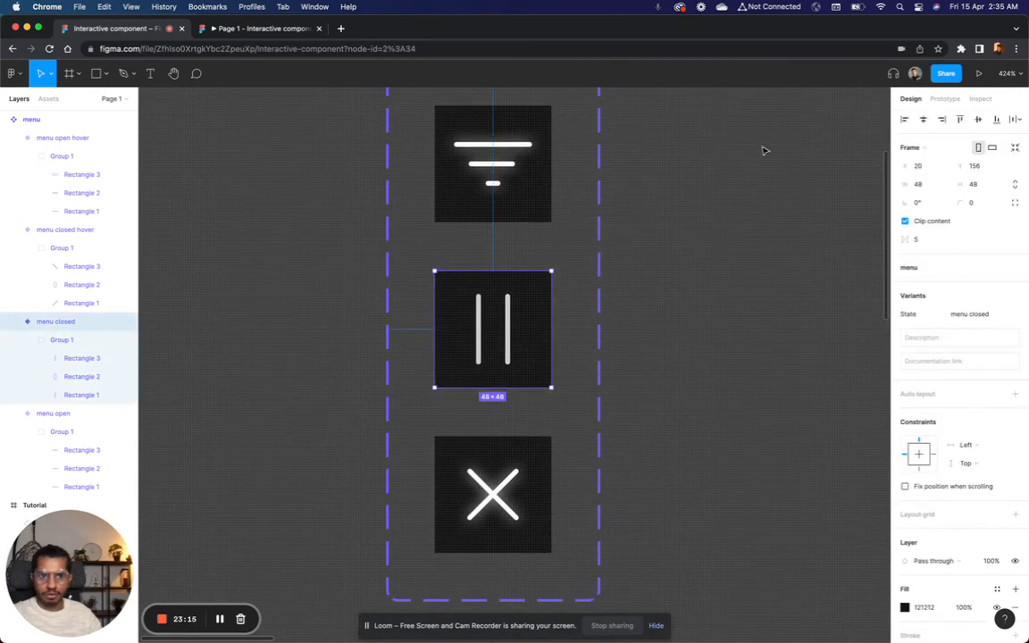
{"action": "left_click", "coordinate": [944, 98]}
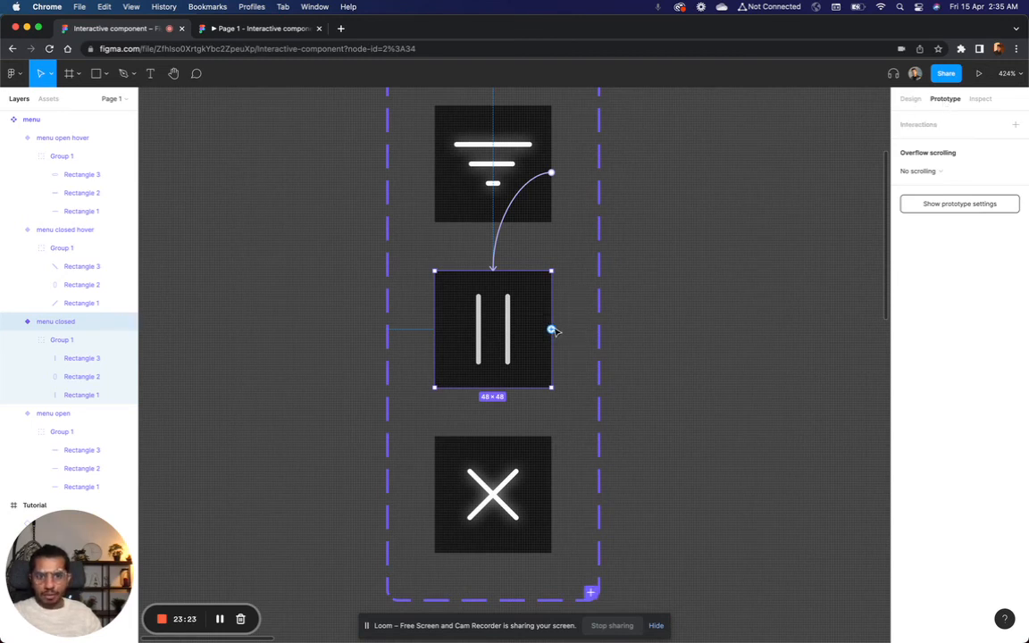
{"action": "left_click_drag", "start_coordinate": [552, 331], "coordinate": [494, 487]}
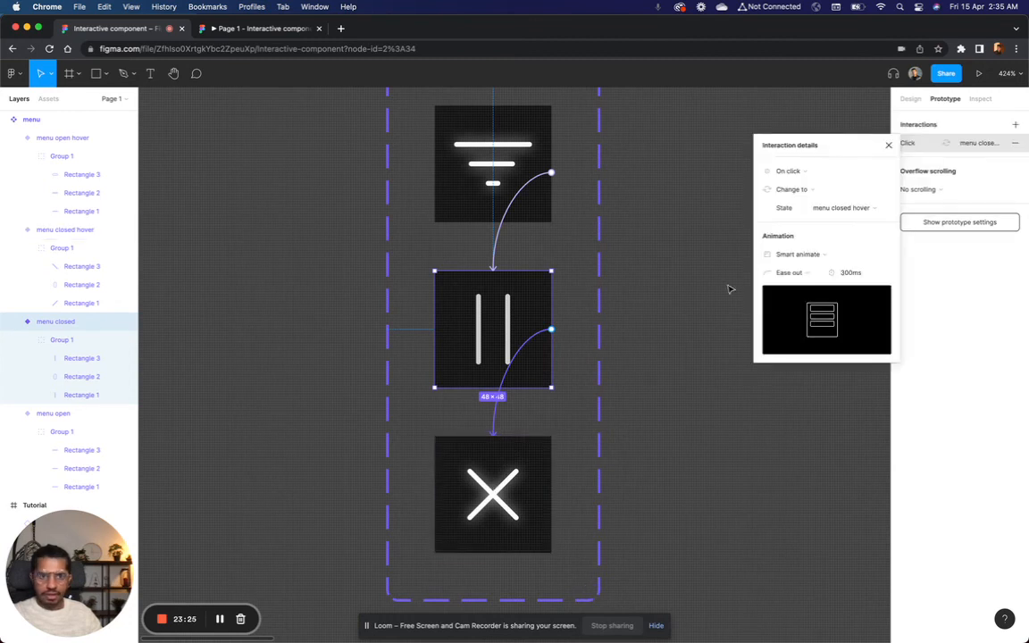
{"action": "left_click", "coordinate": [802, 177]}
{"action": "left_click", "coordinate": [805, 199]}
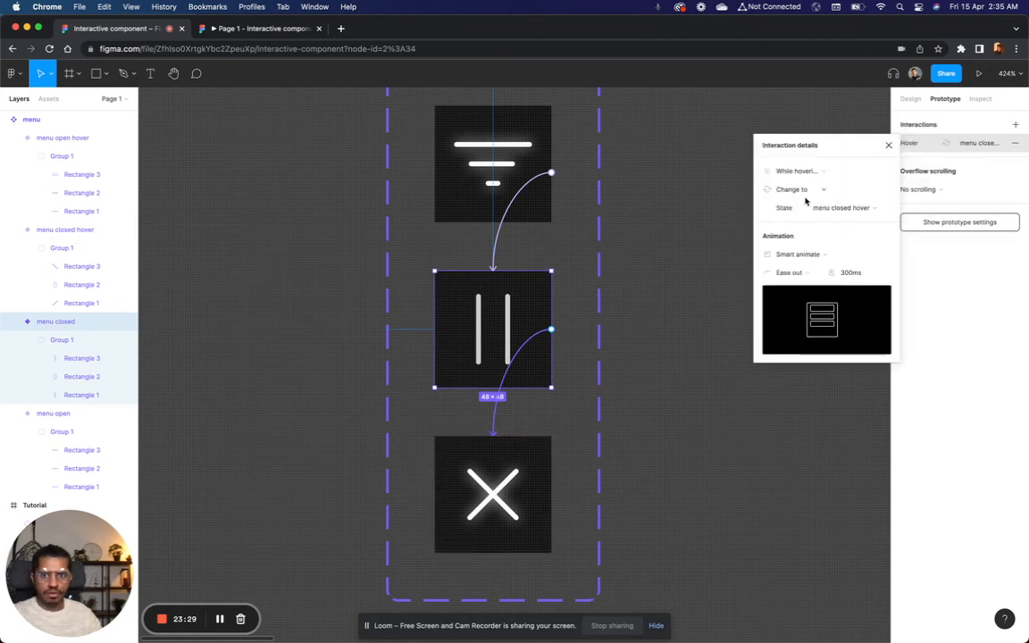
Step: Test the hover effect on the closed menu icon in the prototype preview
{"action": "scroll", "coordinate": [590, 193], "scroll_direction": "up", "scroll_amount": 3}
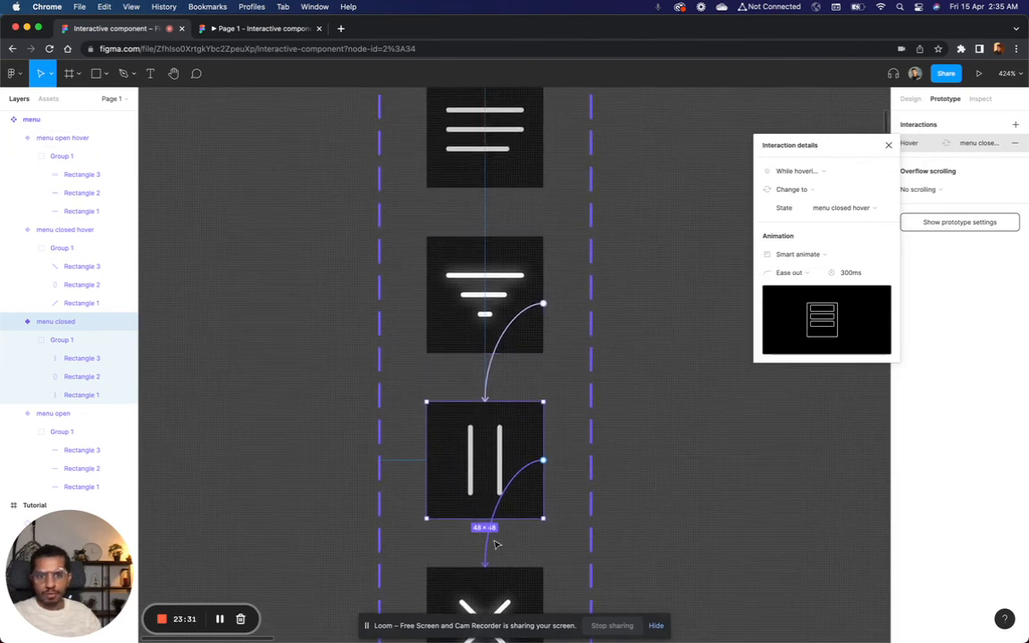
{"action": "scroll", "coordinate": [497, 544], "scroll_direction": "down", "scroll_amount": 4}
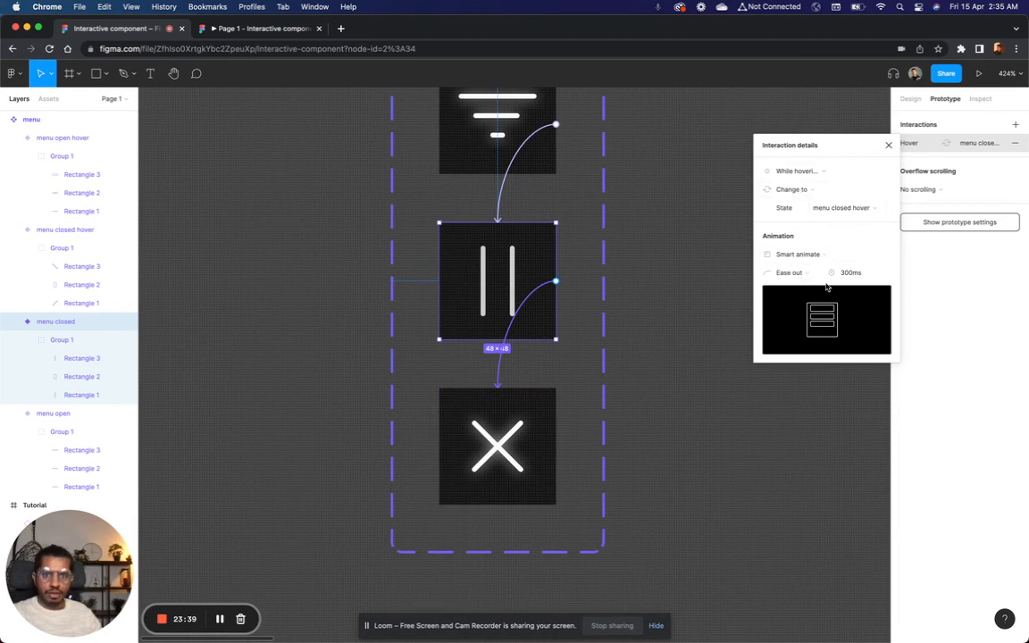
{"action": "left_click", "coordinate": [259, 29]}
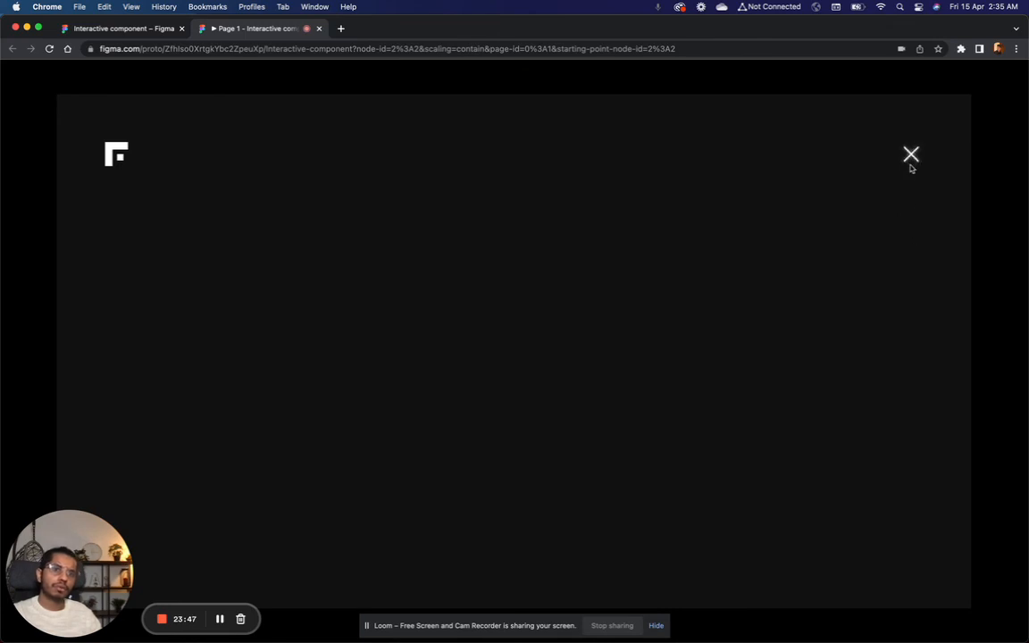
Step: Link the menu closed hover variant back to menu open with an On click, Change to interaction using Smart animate
{"action": "left_click", "coordinate": [123, 28]}
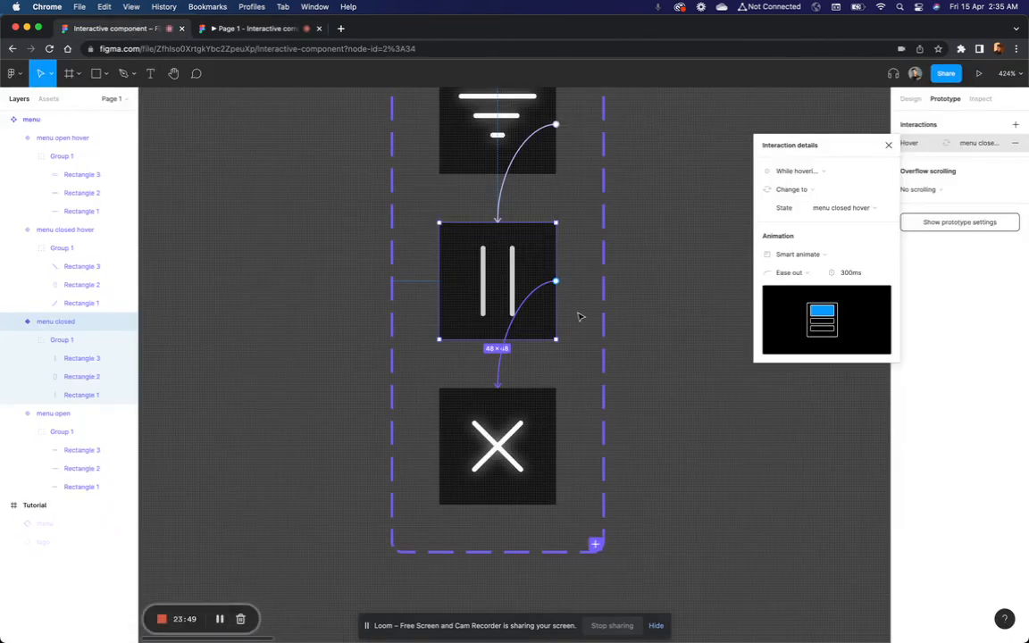
{"action": "scroll", "coordinate": [579, 317], "scroll_direction": "down", "scroll_amount": 5}
{"action": "left_click", "coordinate": [501, 471]}
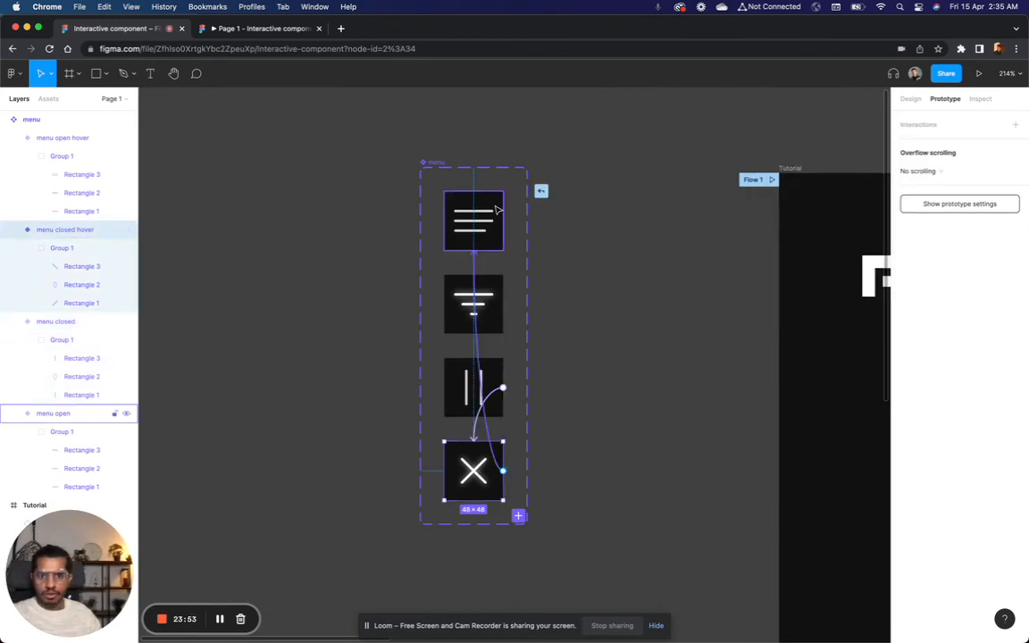
{"action": "left_click_drag", "start_coordinate": [497, 210], "coordinate": [499, 211]}
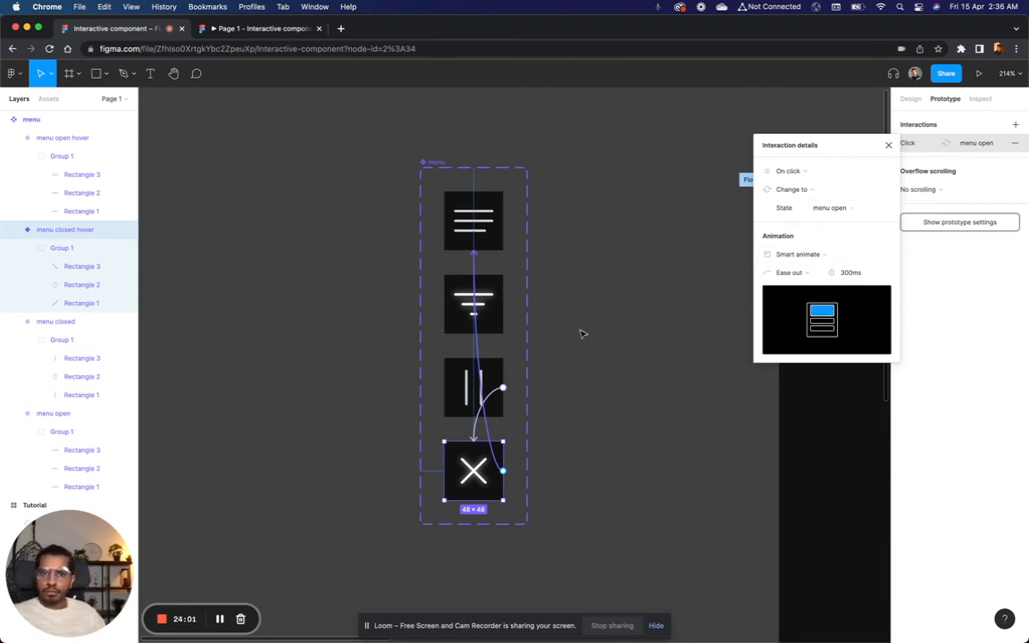
{"action": "left_click", "coordinate": [592, 269]}
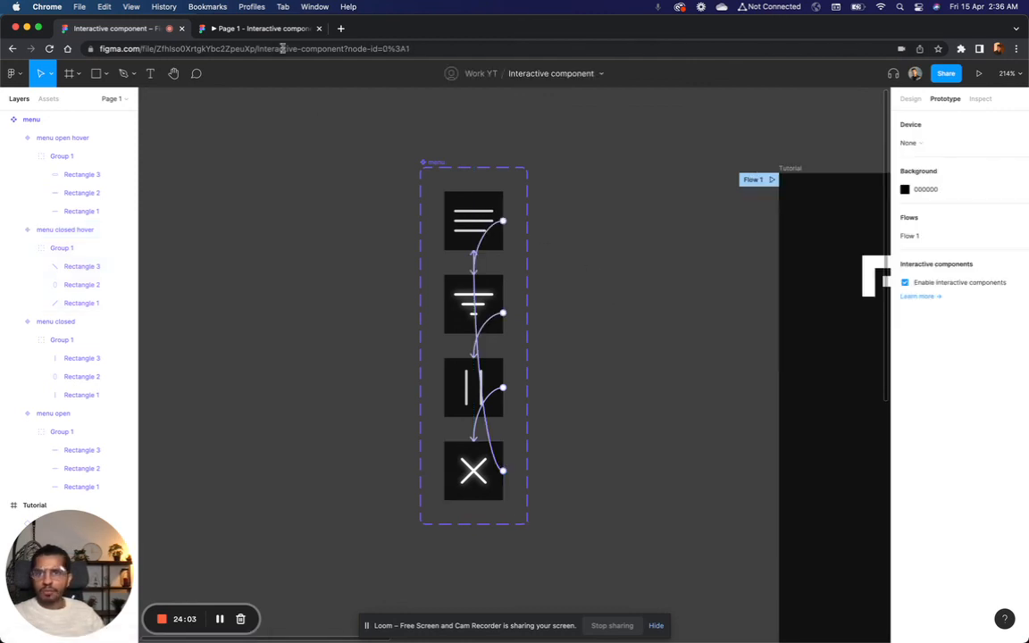
Step: Test the full menu icon cycle in the prototype preview by repeatedly toggling it between open and closed and checking both hover states
{"action": "left_click", "coordinate": [254, 29]}
{"action": "left_click", "coordinate": [911, 162]}
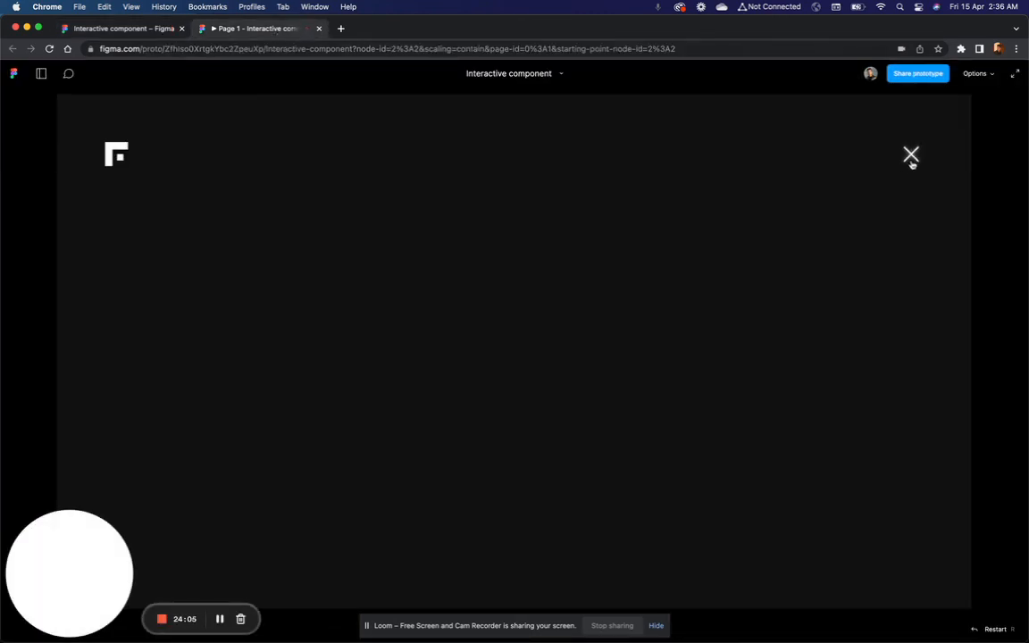
{"action": "left_click", "coordinate": [911, 164]}
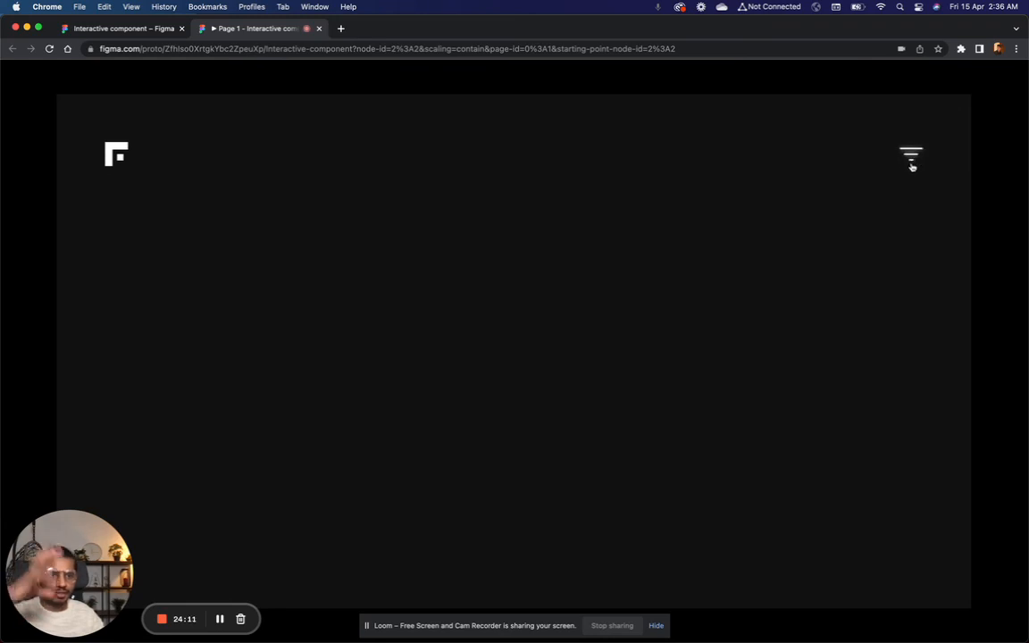
{"action": "left_click", "coordinate": [912, 157]}
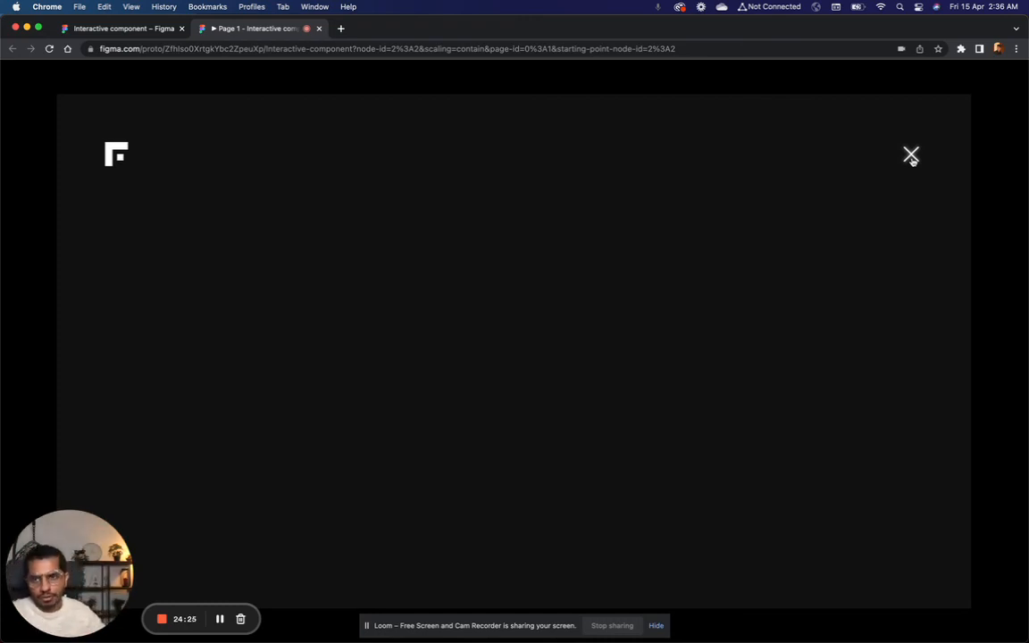
{"action": "left_click", "coordinate": [911, 157]}
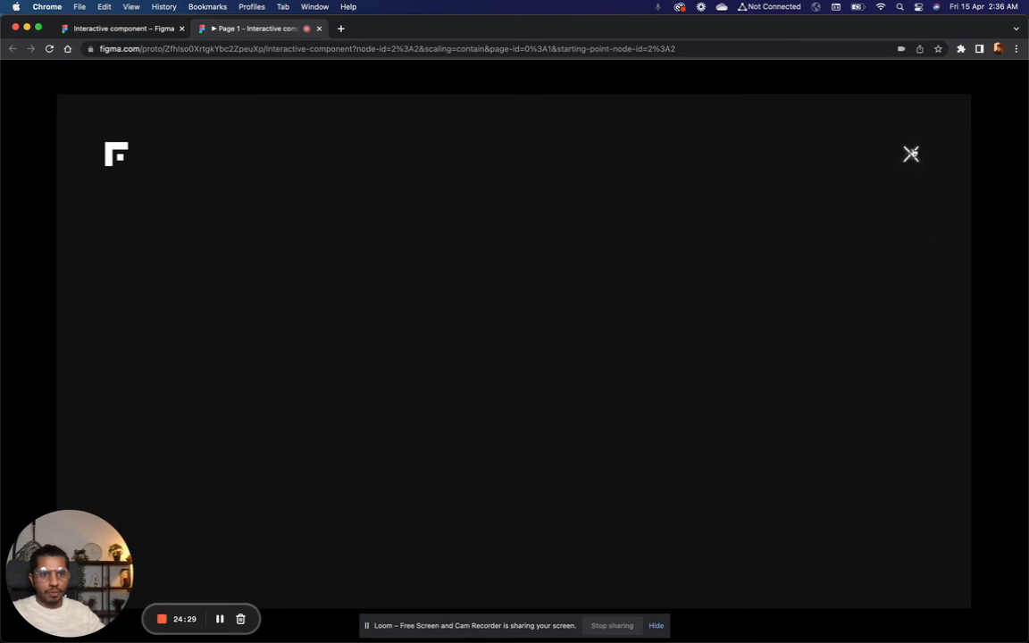
{"action": "left_click", "coordinate": [136, 29]}
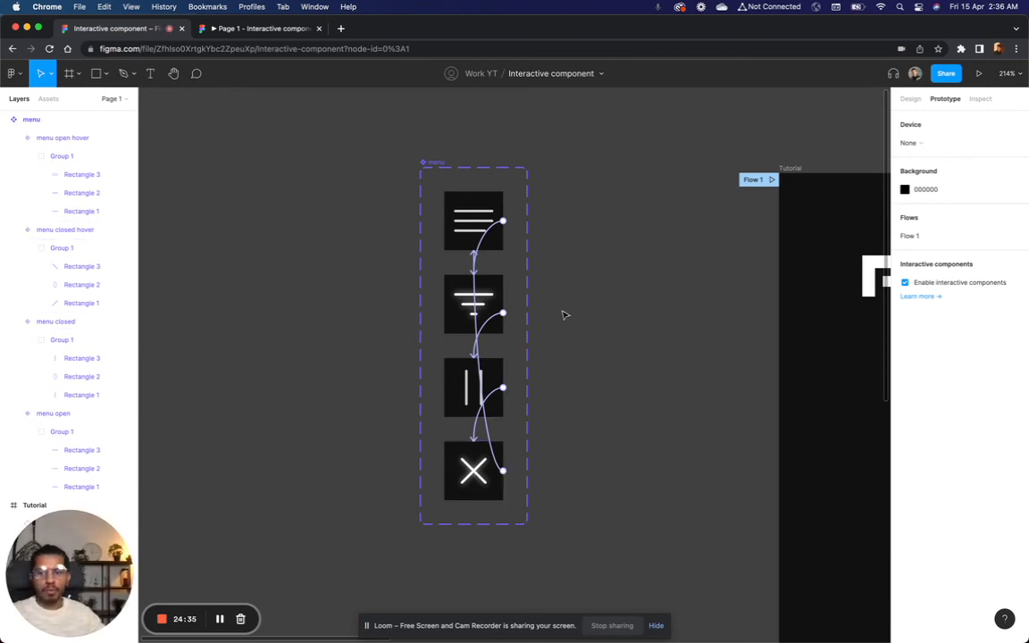
{"action": "left_click", "coordinate": [276, 31]}
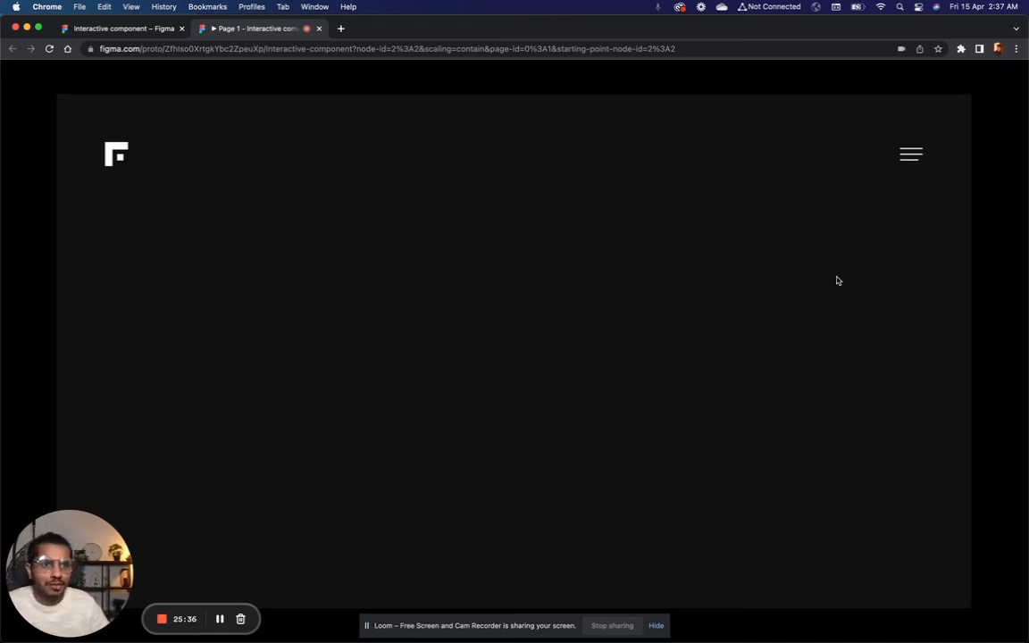
{"action": "left_click", "coordinate": [912, 171]}
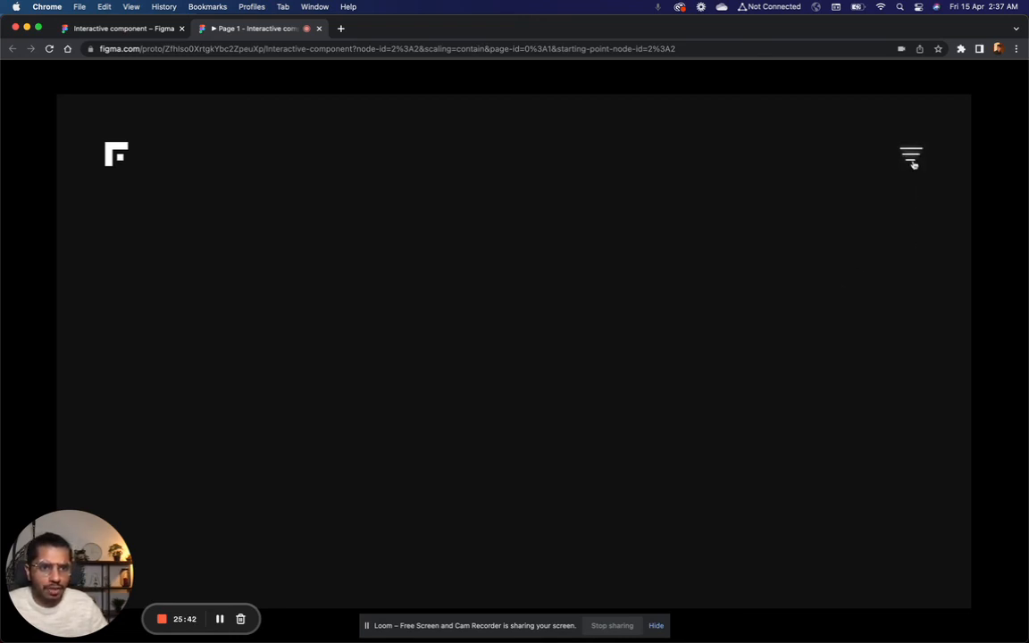
{"action": "left_click", "coordinate": [914, 165]}
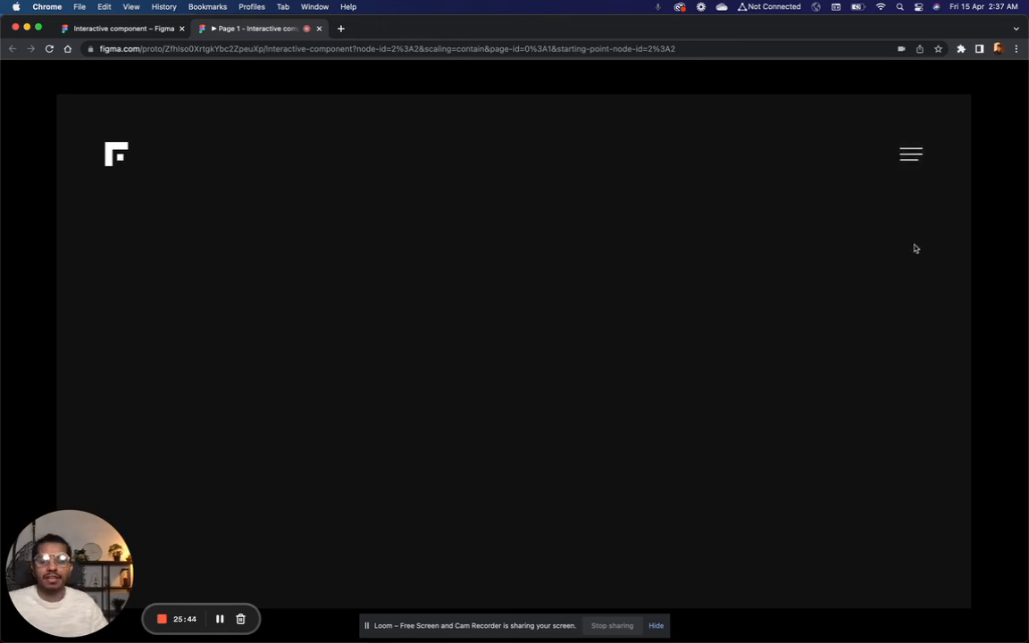